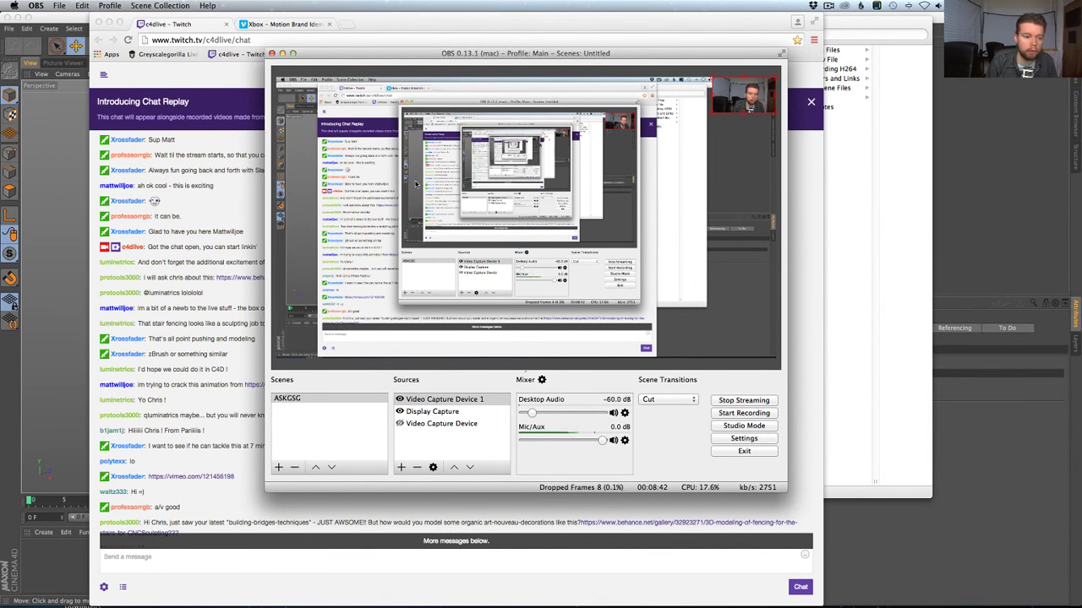
Switch to Chrome, watch the "Xbox - Motion Brand Identity" Vimeo video, and pause it at 00:16 on the layered star shape.
{"action": "left_click", "coordinate": [193, 295]}
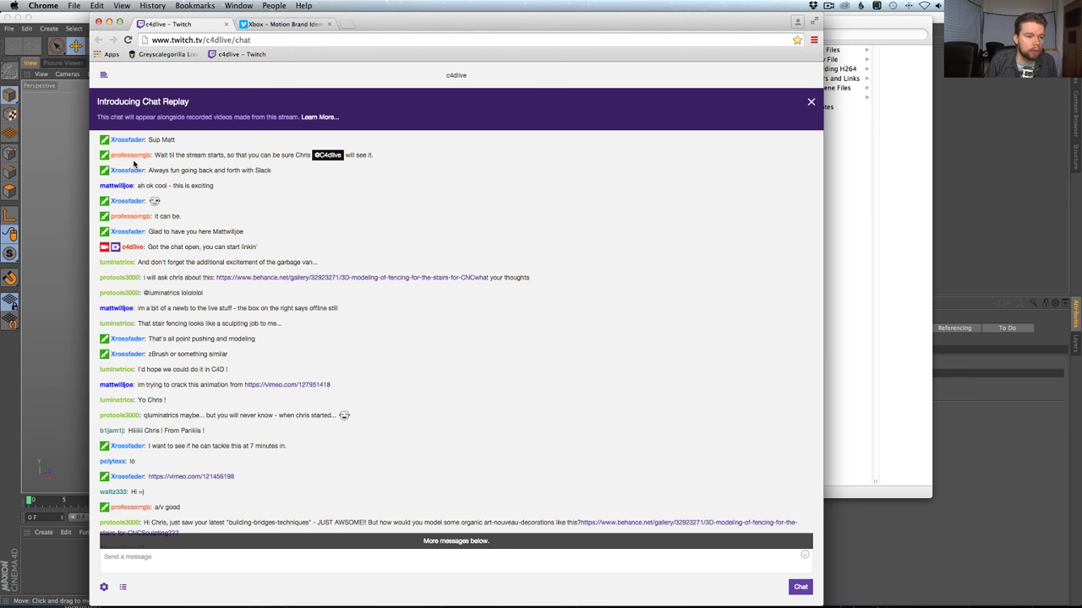
{"action": "left_click", "coordinate": [266, 25]}
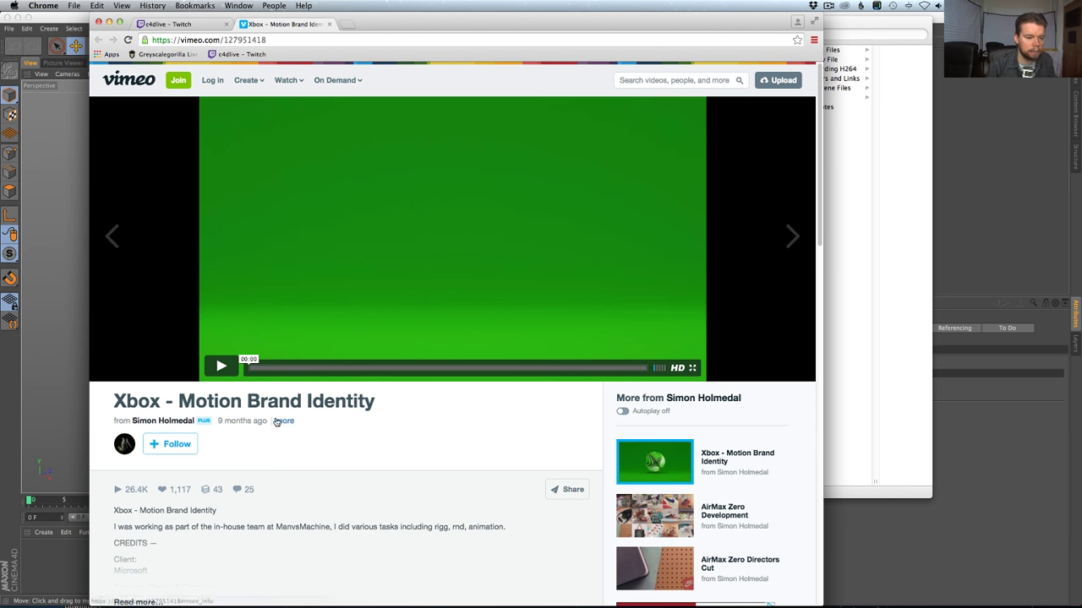
{"action": "scroll", "coordinate": [184, 436], "scroll_direction": "down", "scroll_amount": 1}
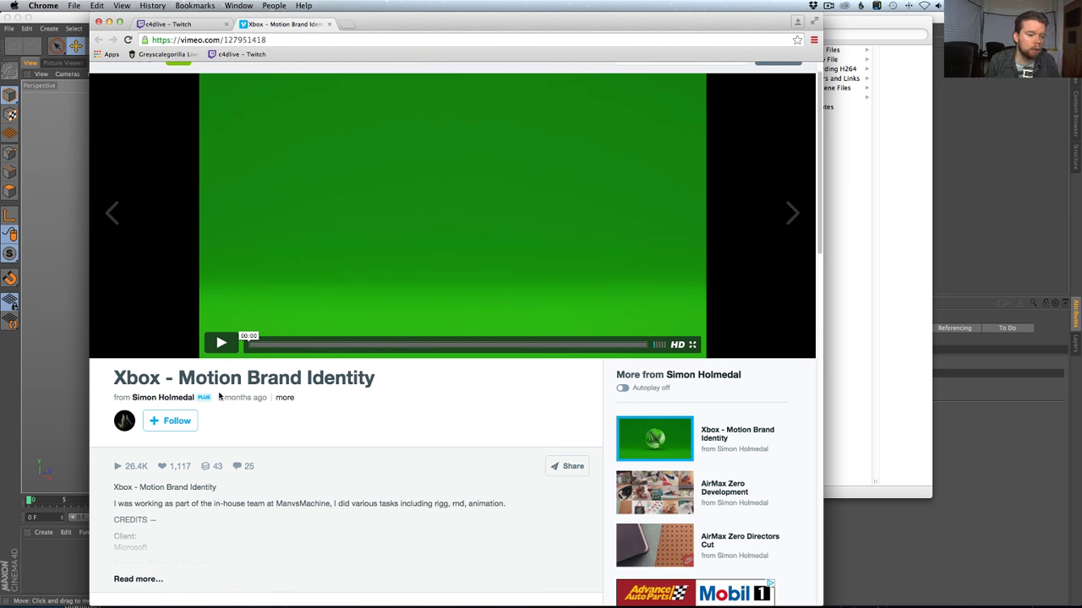
{"action": "scroll", "coordinate": [483, 280], "scroll_direction": "up", "scroll_amount": 1}
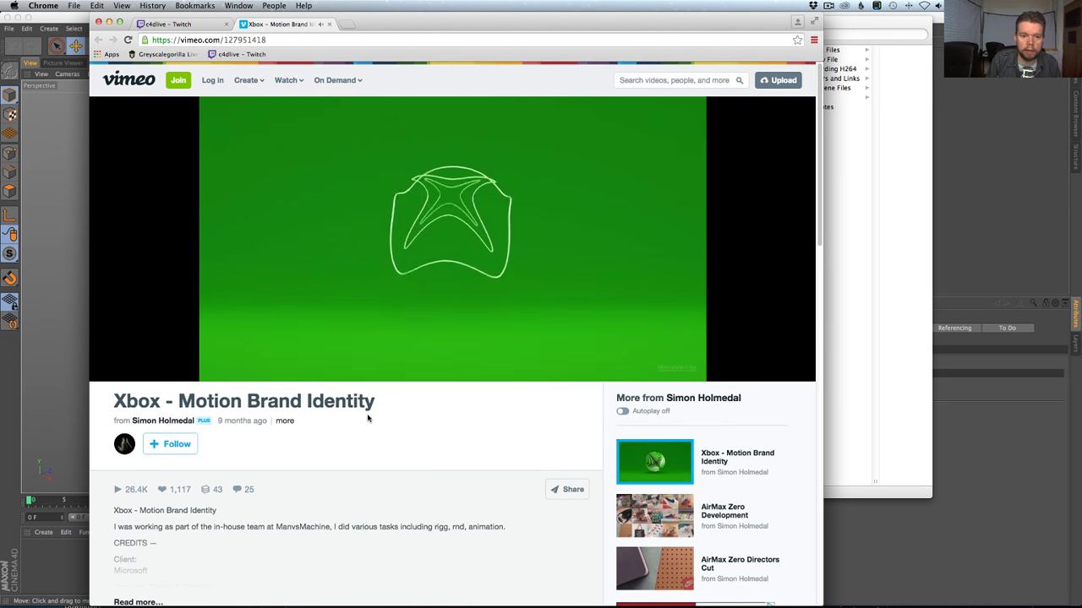
{"action": "mouse_move", "coordinate": [395, 362]}
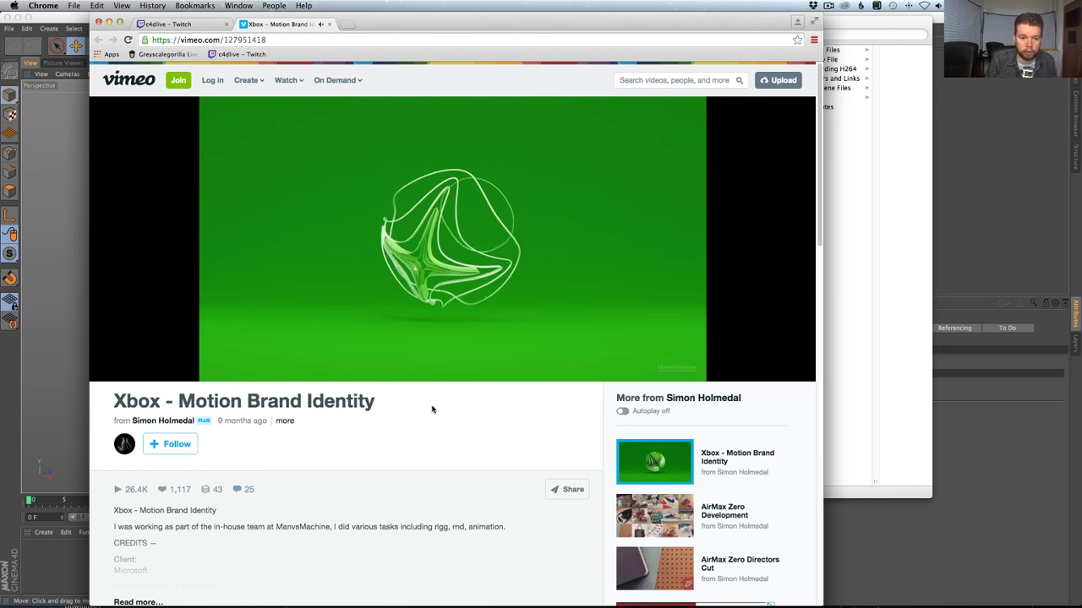
{"action": "mouse_move", "coordinate": [483, 341]}
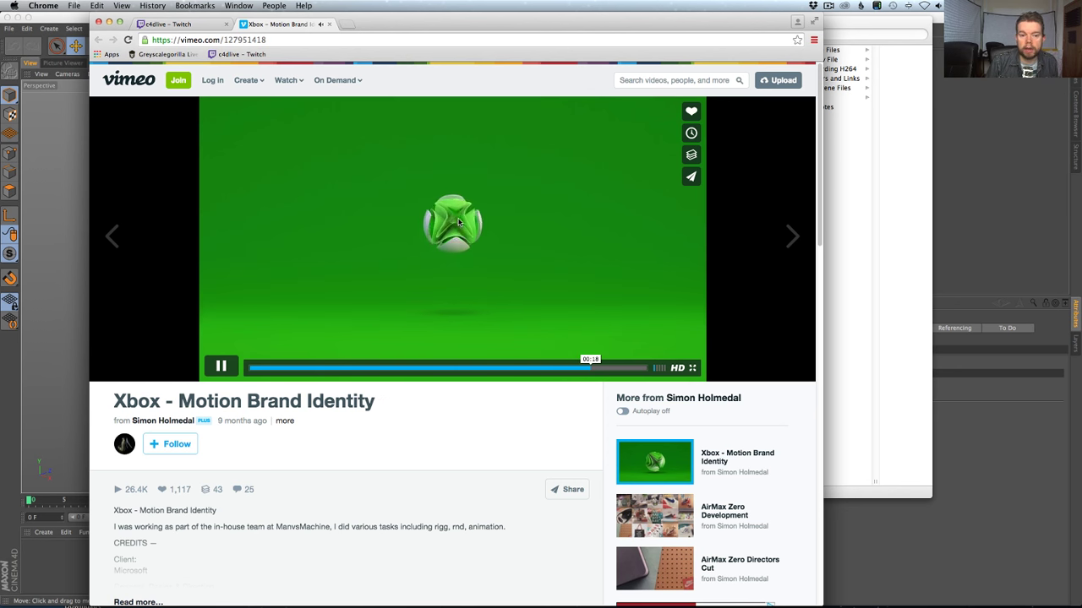
{"action": "left_click", "coordinate": [422, 368]}
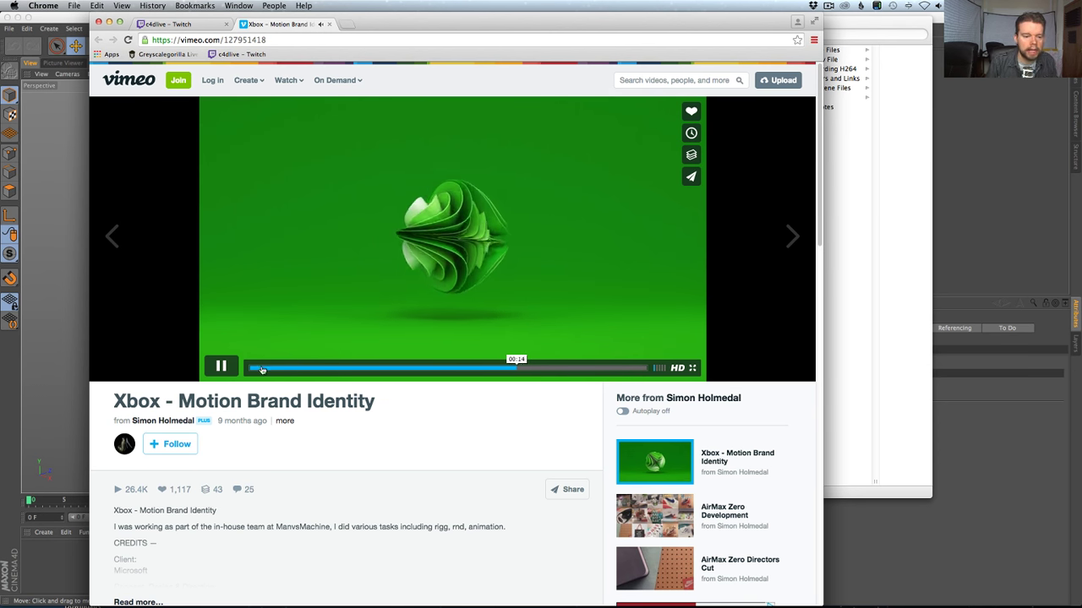
{"action": "left_click", "coordinate": [221, 366]}
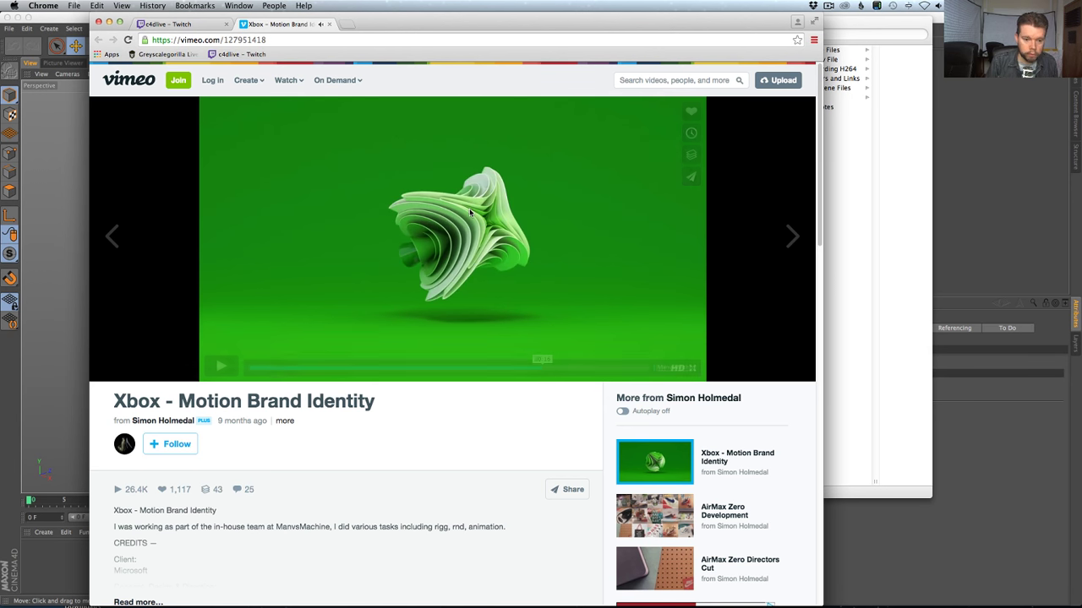
Switch to Cinema 4D and add a Star spline to the empty scene.
{"action": "key", "text": "super+Tab"}
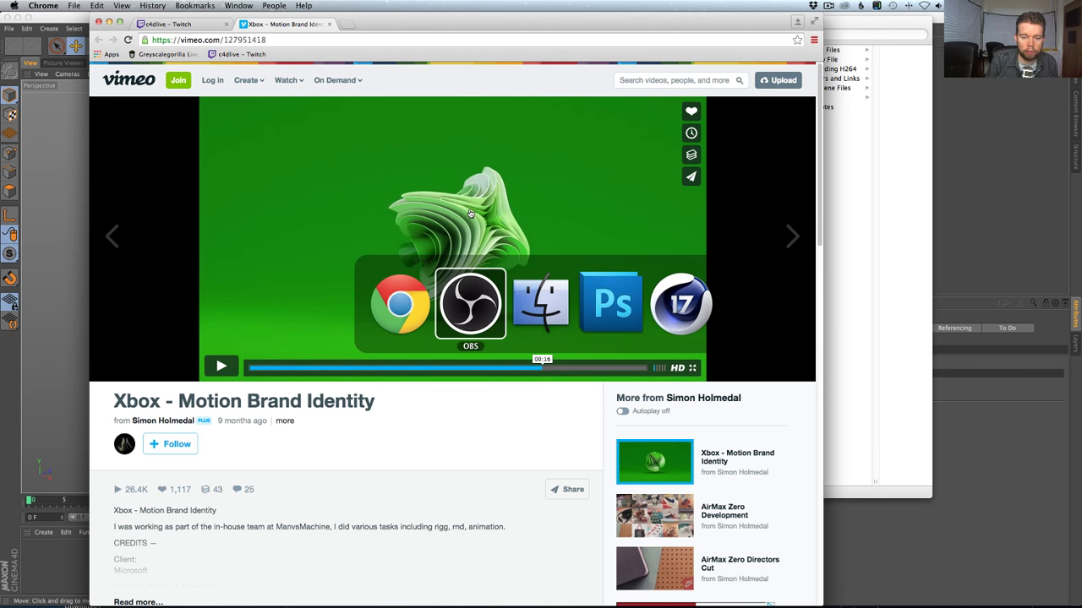
{"action": "key", "text": "super+Tab"}
{"action": "key", "text": "super+Tab"}
{"action": "key", "text": "super+Tab"}
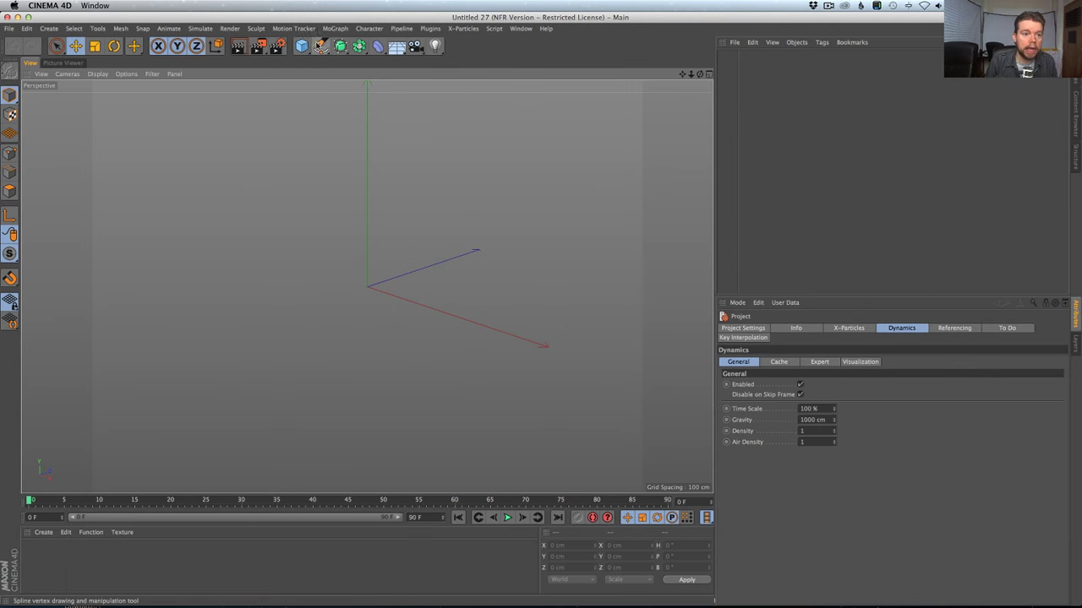
{"action": "left_click", "coordinate": [300, 47]}
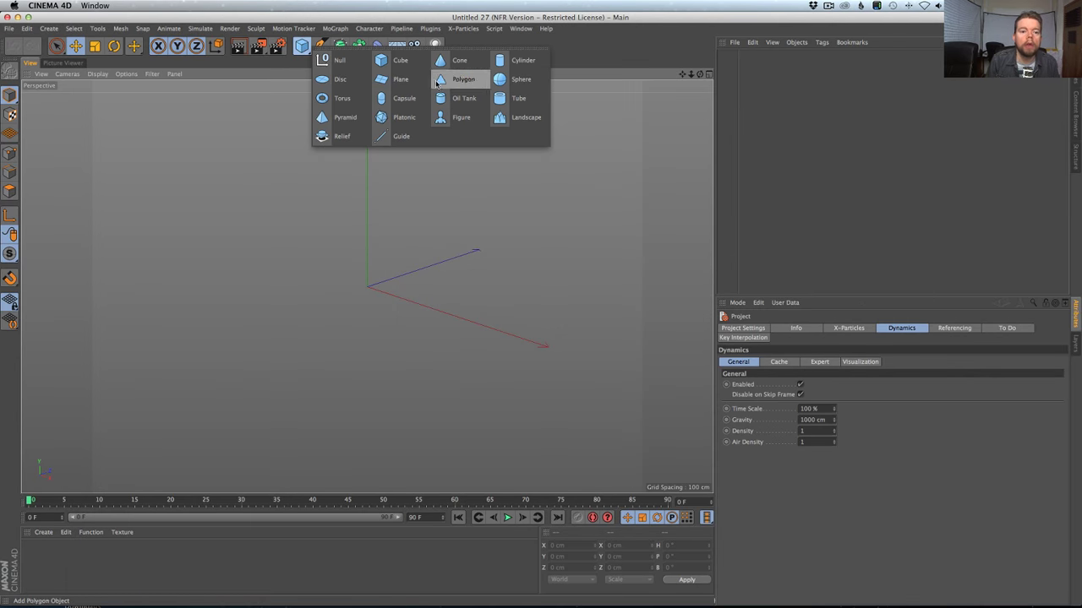
{"action": "left_click", "coordinate": [319, 45]}
{"action": "left_click", "coordinate": [320, 45]}
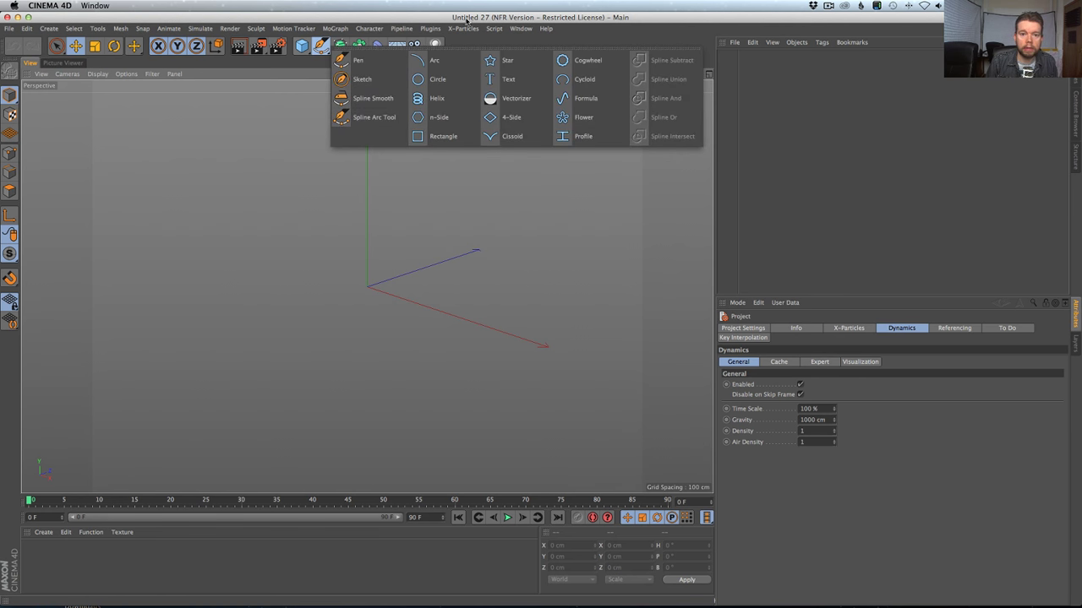
{"action": "left_click", "coordinate": [502, 60]}
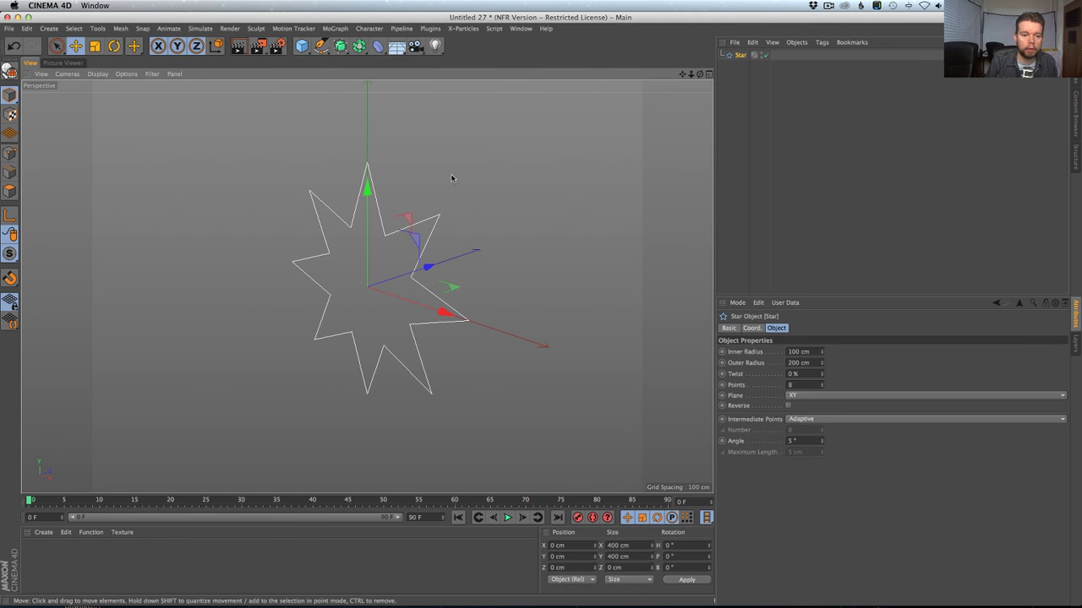
Give the star 5 points and reduce its inner radius to 24 cm.
{"action": "left_click", "coordinate": [805, 385]}
{"action": "type", "text": "5"}
{"action": "key", "text": "Return"}
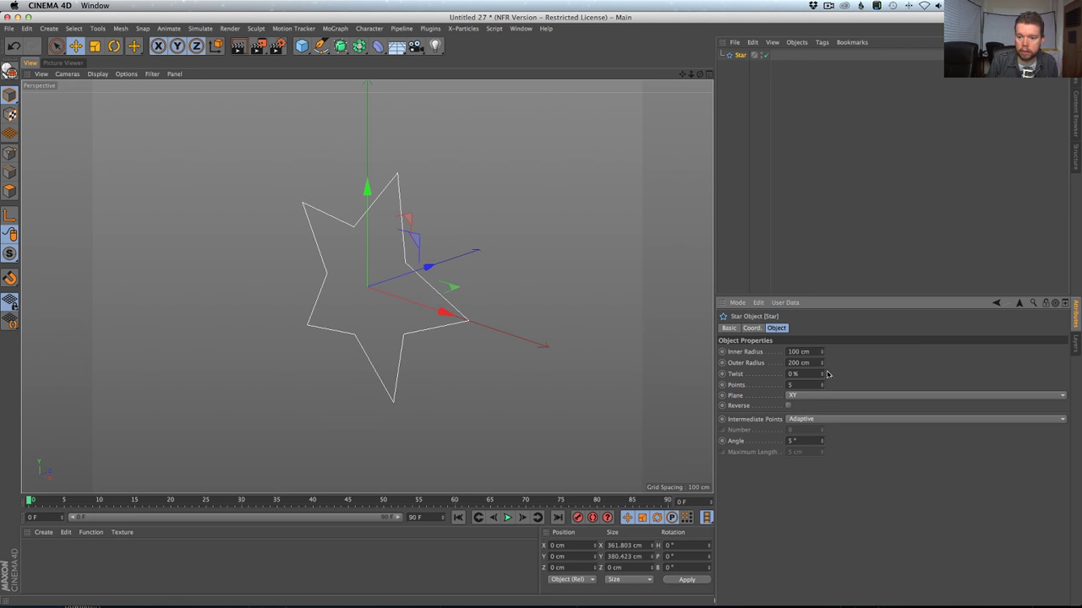
{"action": "left_click_drag", "start_coordinate": [821, 359], "coordinate": [804, 383]}
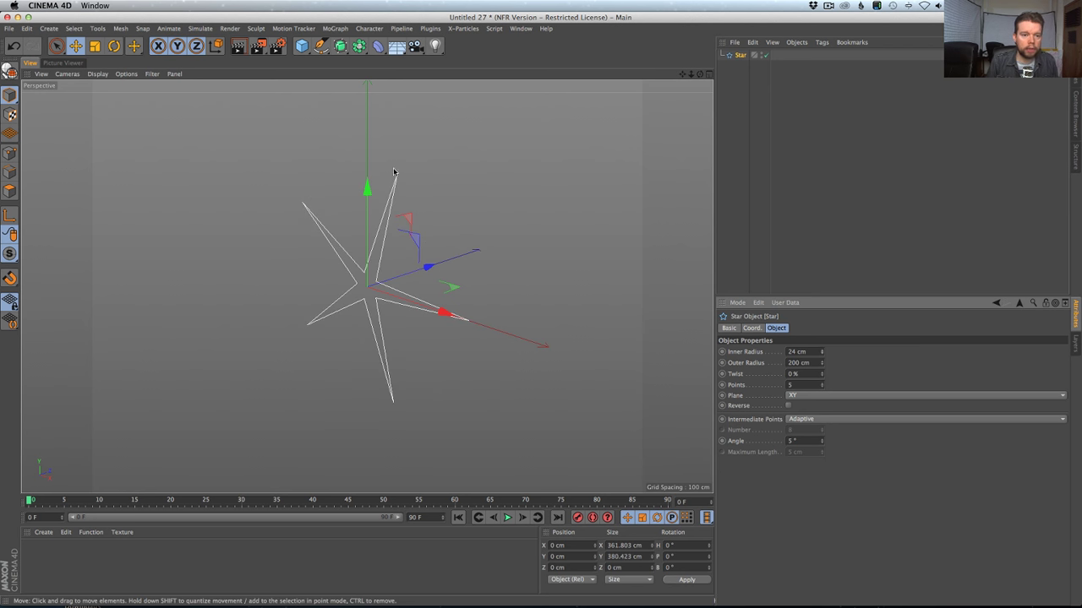
{"action": "left_click_drag", "start_coordinate": [444, 204], "coordinate": [432, 208], "text": "alt"}
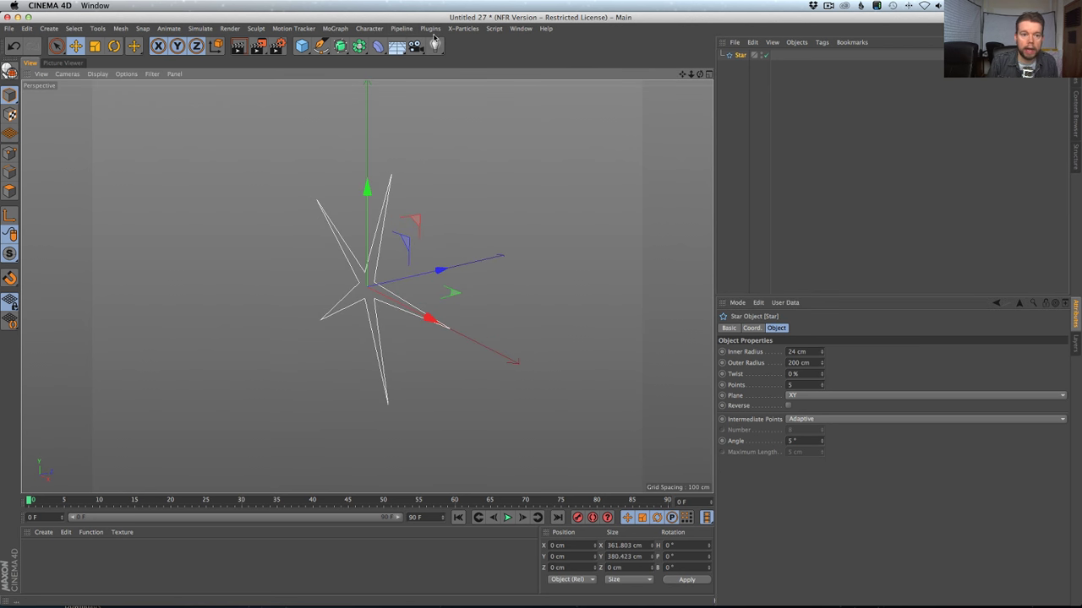
Add a Spherify deformer and place it together with the star inside a new null group.
{"action": "left_click", "coordinate": [382, 47]}
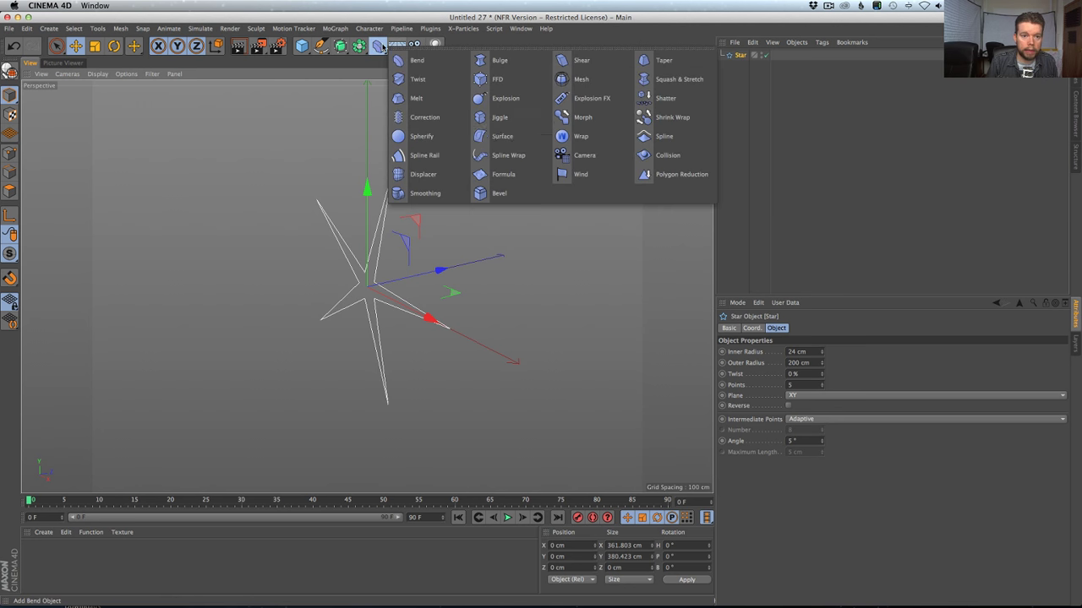
{"action": "left_click", "coordinate": [414, 136]}
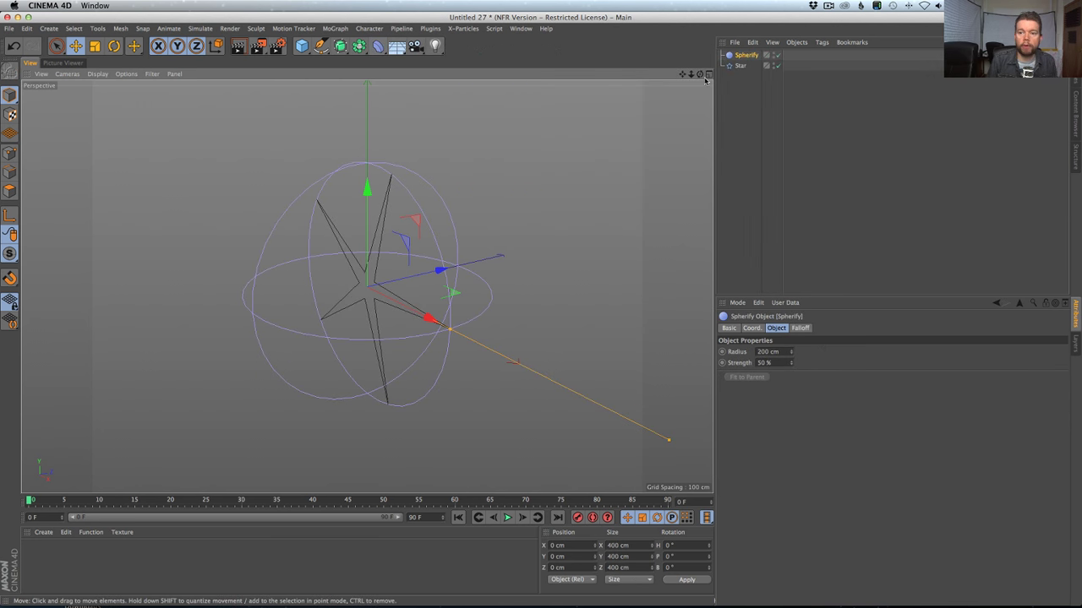
{"action": "left_click", "coordinate": [739, 57]}
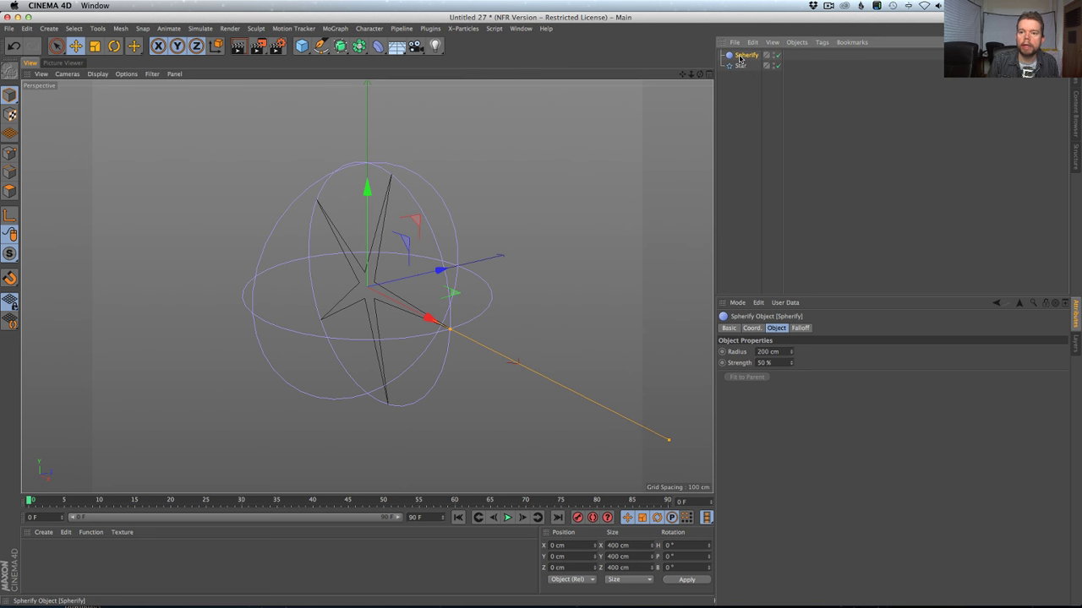
{"action": "left_click", "coordinate": [741, 66]}
{"action": "key", "text": "alt+g"}
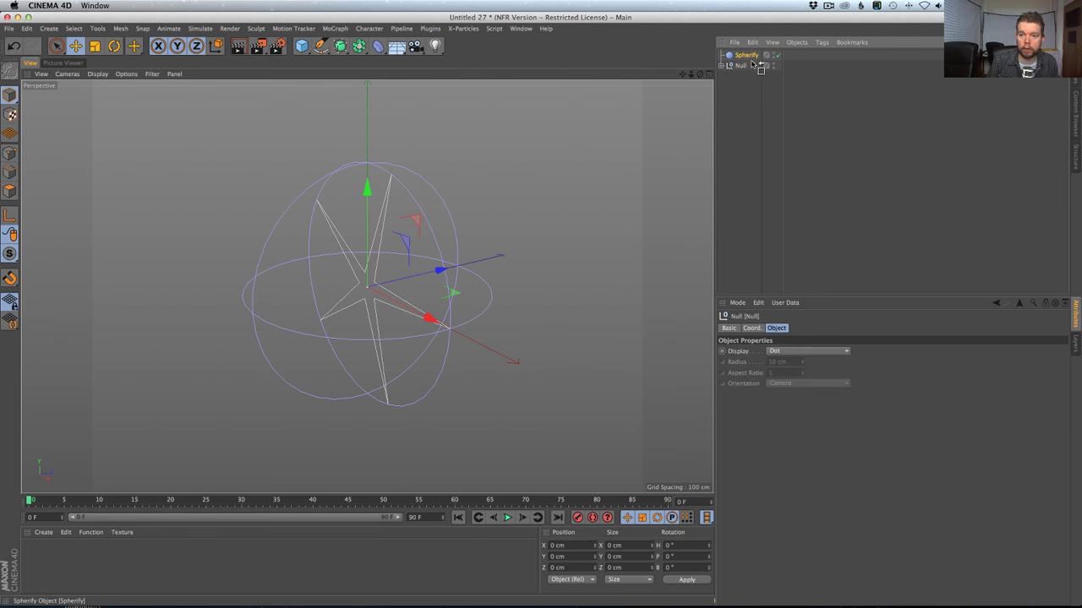
{"action": "left_click_drag", "start_coordinate": [743, 67], "coordinate": [742, 67]}
{"action": "left_click", "coordinate": [746, 76]}
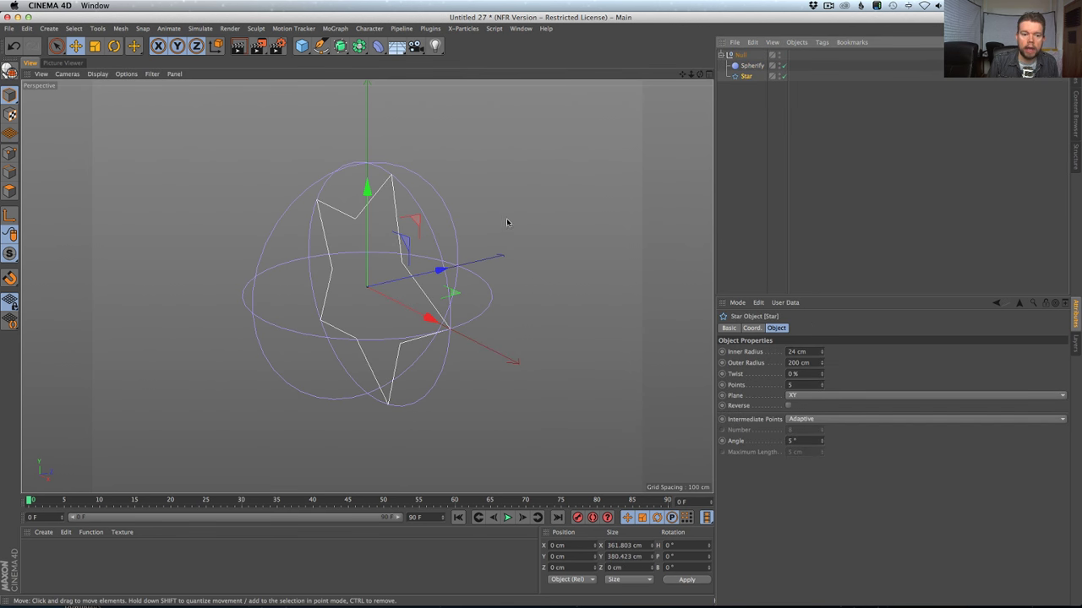
Set the star's intermediate points to Subdivided and move the star along Z to about 51 cm.
{"action": "left_click_drag", "start_coordinate": [452, 263], "coordinate": [357, 291]}
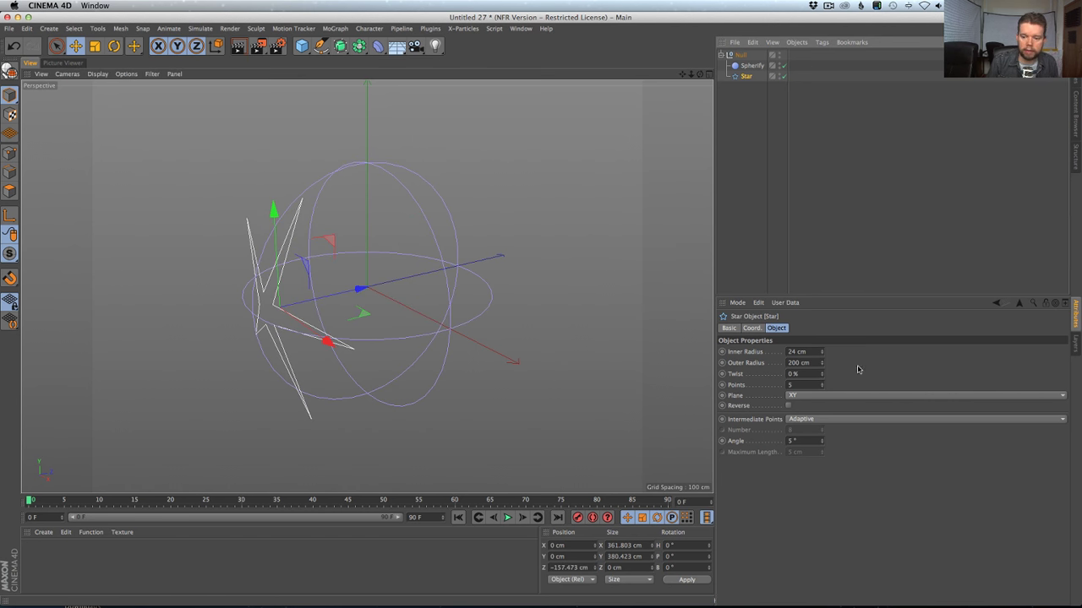
{"action": "left_click", "coordinate": [805, 419]}
{"action": "left_click", "coordinate": [809, 476]}
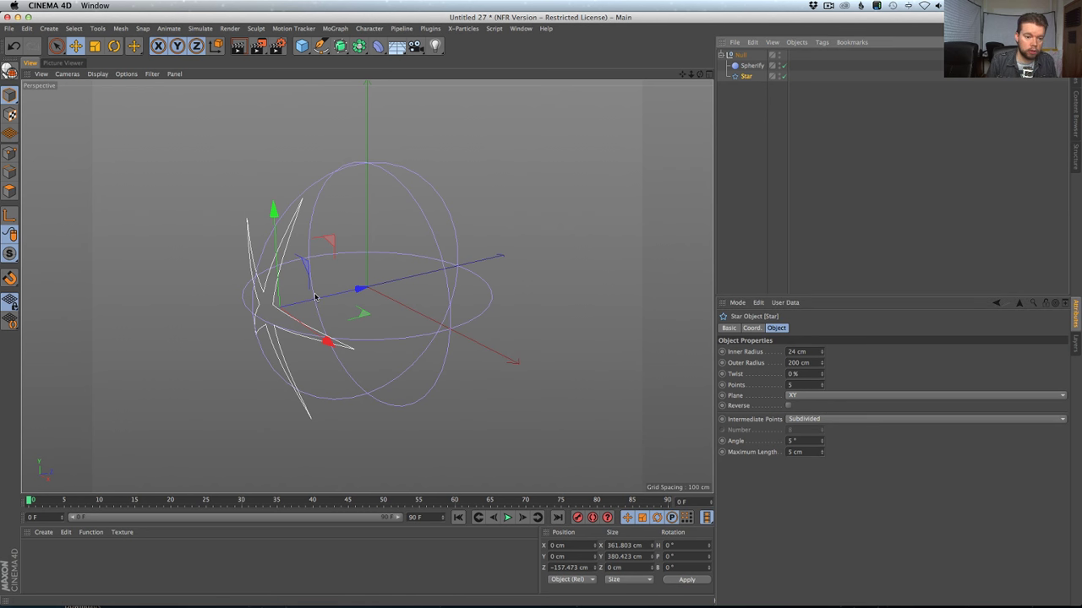
{"action": "left_click_drag", "start_coordinate": [358, 291], "coordinate": [444, 281]}
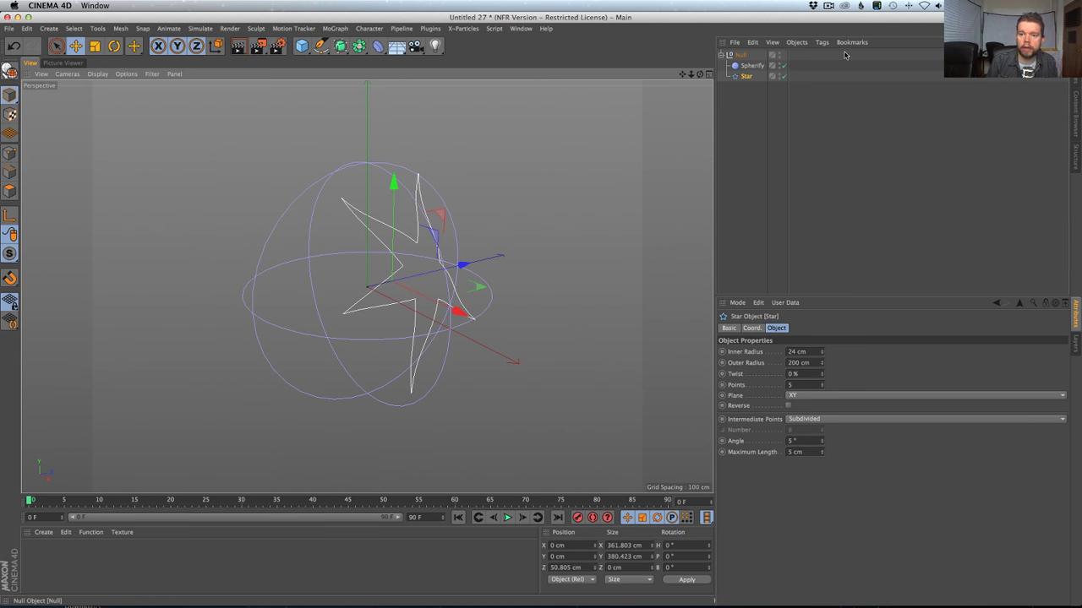
Raise the Spherify strength to 100% and move the star along Z to about -35 cm.
{"action": "left_click", "coordinate": [752, 65]}
{"action": "left_click", "coordinate": [752, 65]}
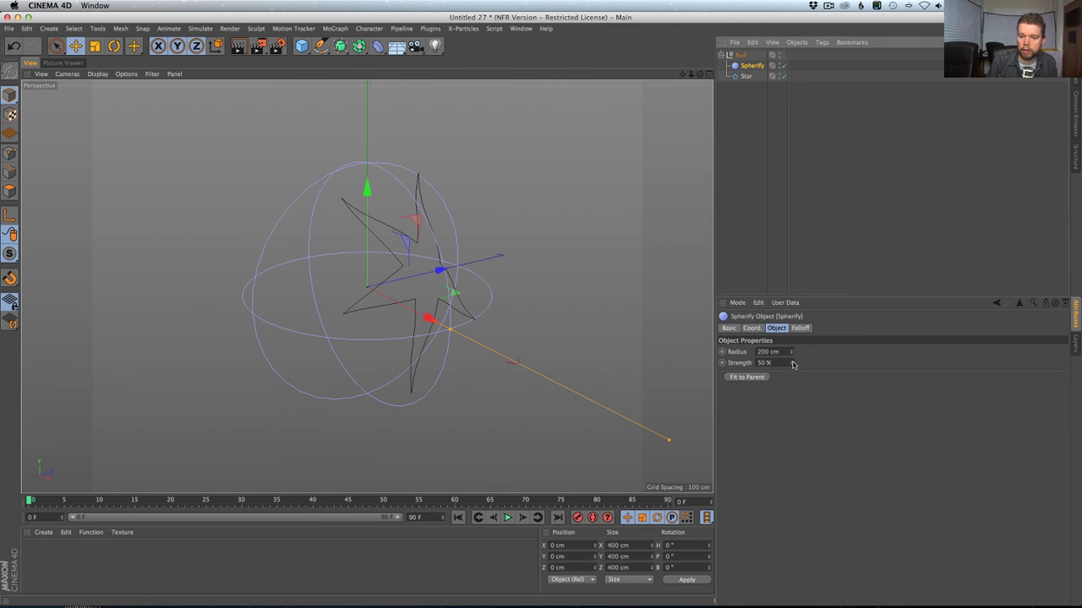
{"action": "left_click_drag", "start_coordinate": [793, 362], "coordinate": [799, 23]}
{"action": "left_click", "coordinate": [746, 76]}
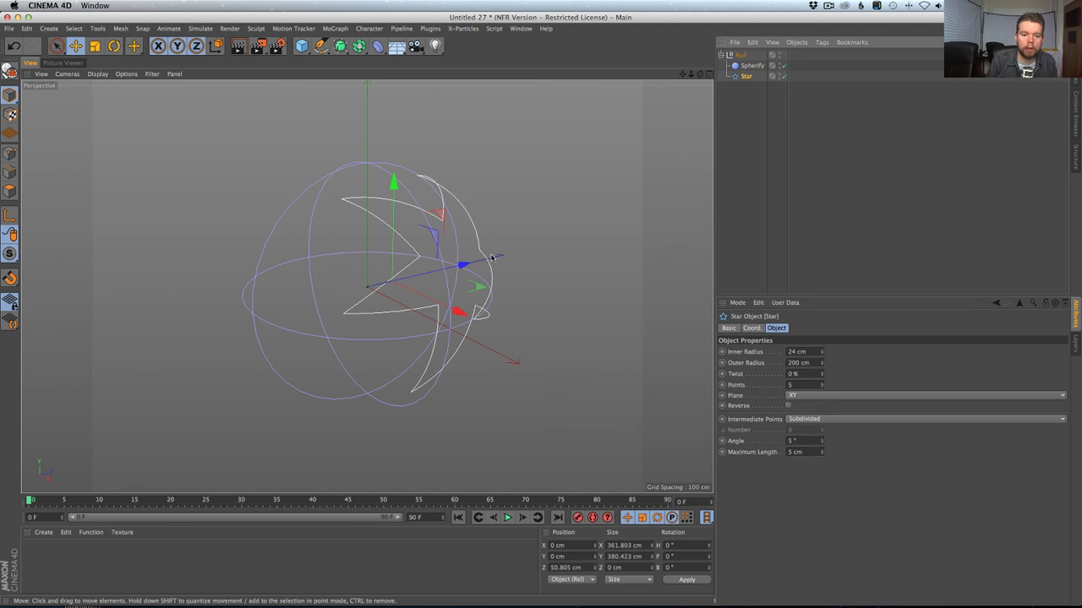
{"action": "mouse_move", "coordinate": [439, 270]}
{"action": "left_mouse_down"}
{"action": "mouse_move", "coordinate": [340, 288]}
{"action": "mouse_move", "coordinate": [520, 227]}
{"action": "mouse_move", "coordinate": [661, 200]}
{"action": "mouse_move", "coordinate": [724, 109]}
{"action": "mouse_move", "coordinate": [1023, 159]}
{"action": "mouse_move", "coordinate": [578, 319]}
{"action": "mouse_move", "coordinate": [82, 297]}
{"action": "mouse_move", "coordinate": [51, 331]}
{"action": "mouse_move", "coordinate": [564, 283]}
{"action": "mouse_move", "coordinate": [541, 259]}
{"action": "mouse_move", "coordinate": [313, 311]}
{"action": "mouse_move", "coordinate": [425, 265]}
{"action": "left_mouse_up"}
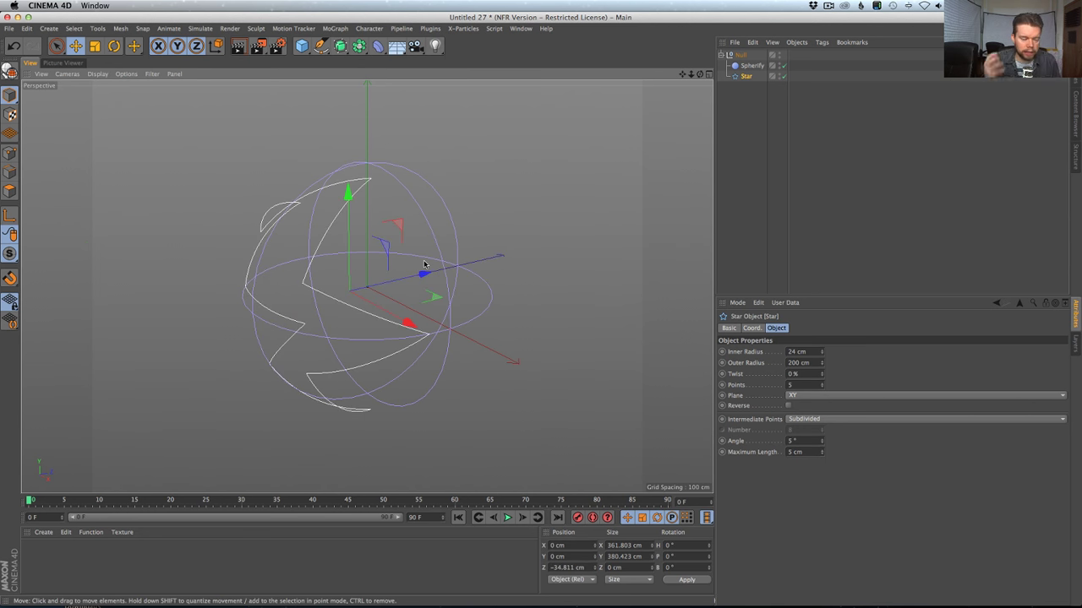
Move the star along Z to about -289 cm in Cinema 4D, comparing it with the paused reference video in Chrome.
{"action": "key", "text": "super+Tab"}
{"action": "mouse_move", "coordinate": [480, 293]}
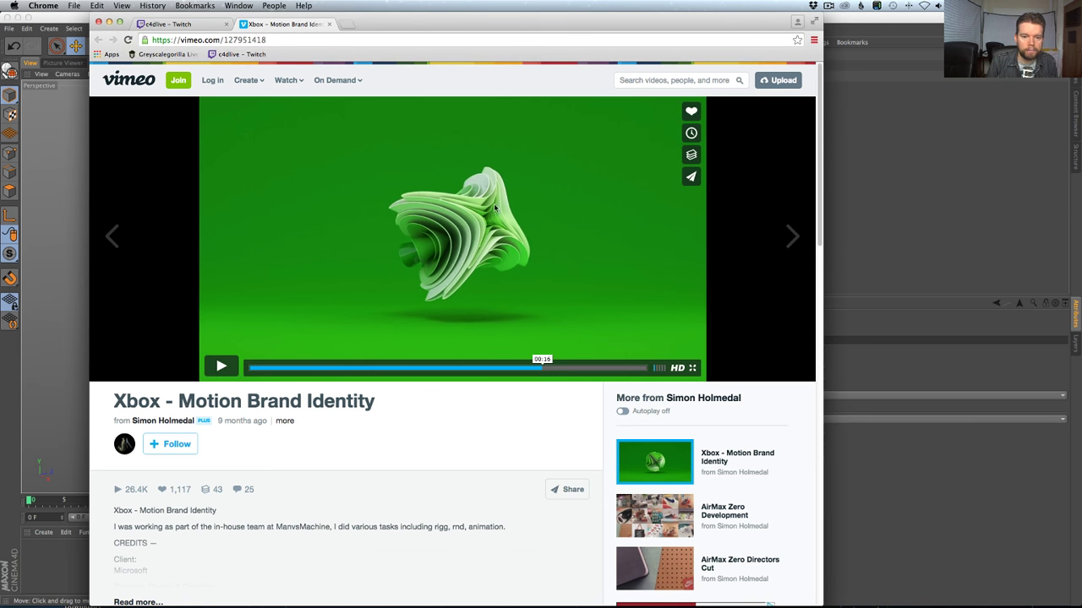
{"action": "key", "text": "super+Tab"}
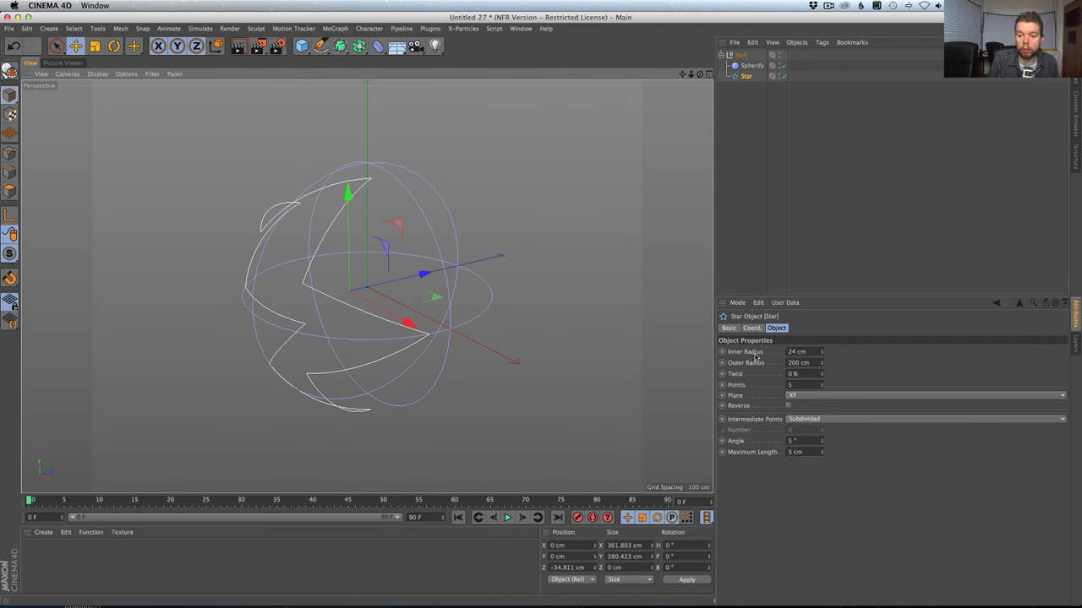
{"action": "left_click_drag", "start_coordinate": [423, 275], "coordinate": [284, 316]}
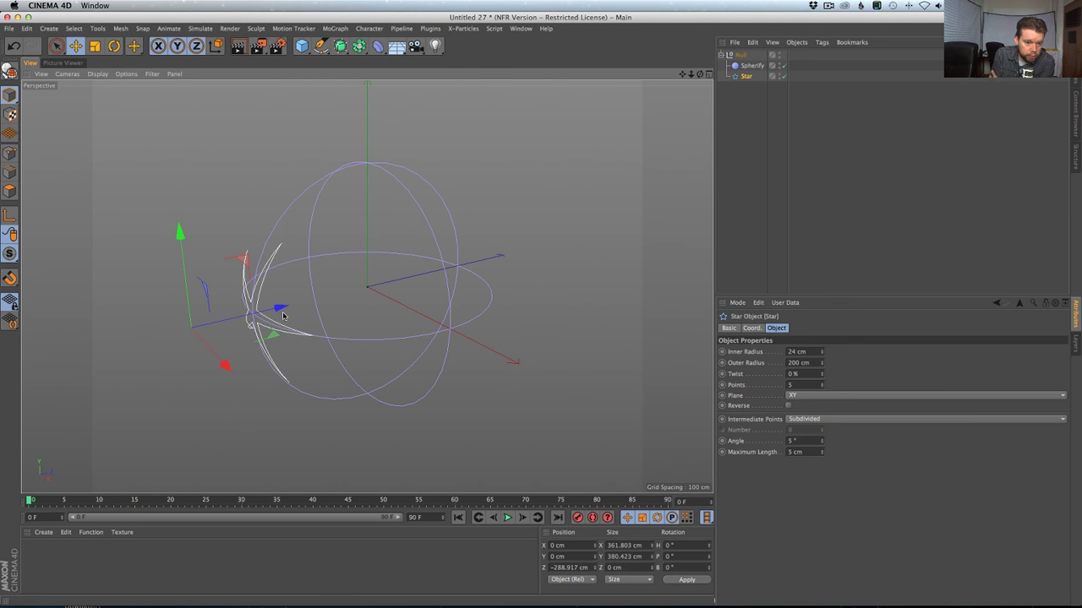
{"action": "key", "text": "super+Tab"}
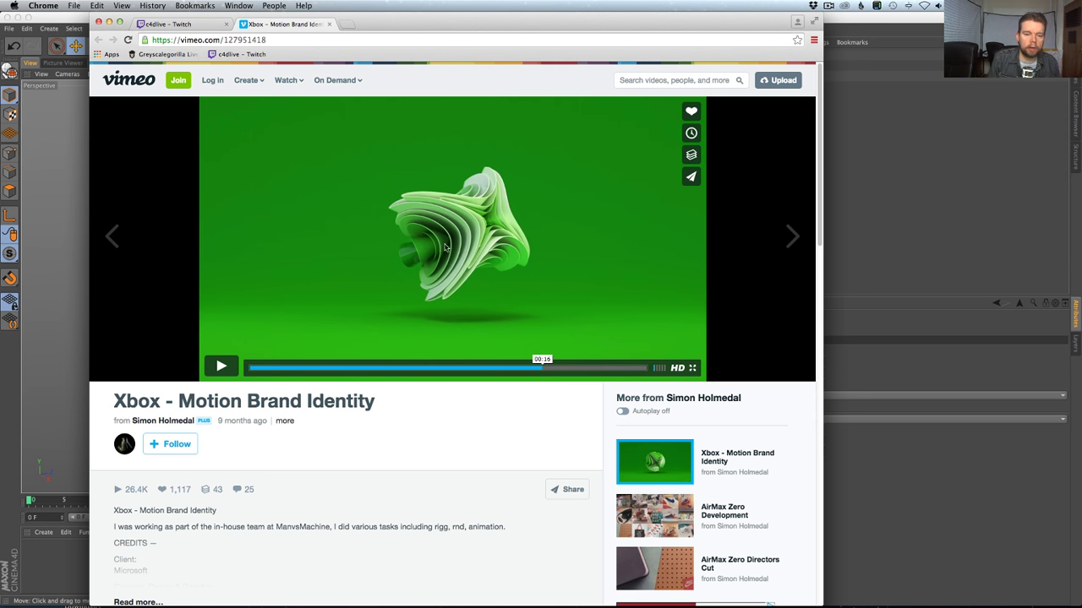
{"action": "key", "text": "super+Tab"}
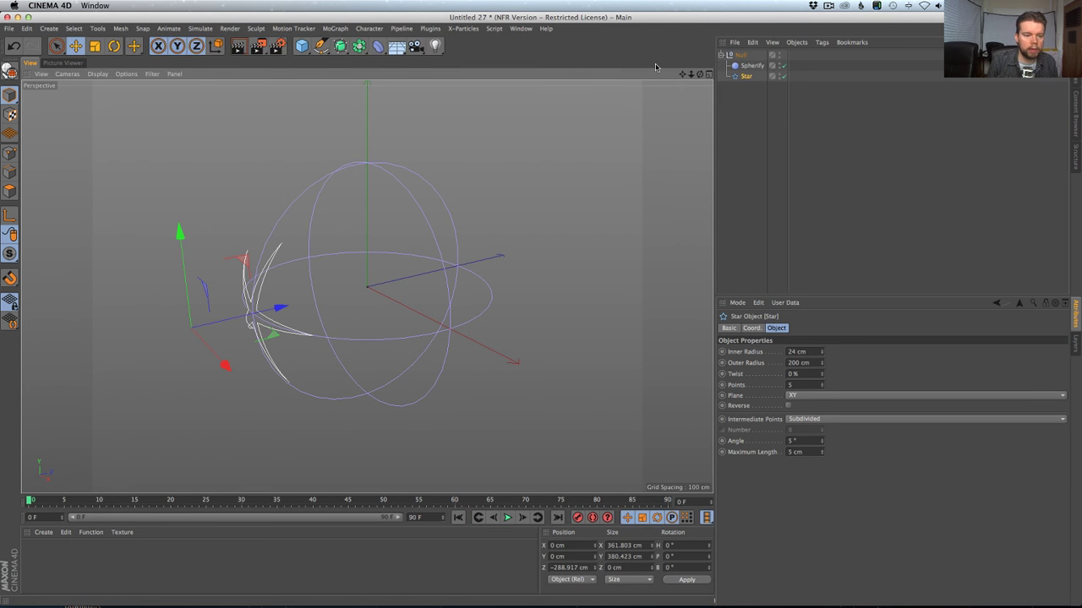
Duplicate the null group containing the Spherify deformer and the star.
{"action": "left_click", "coordinate": [740, 56]}
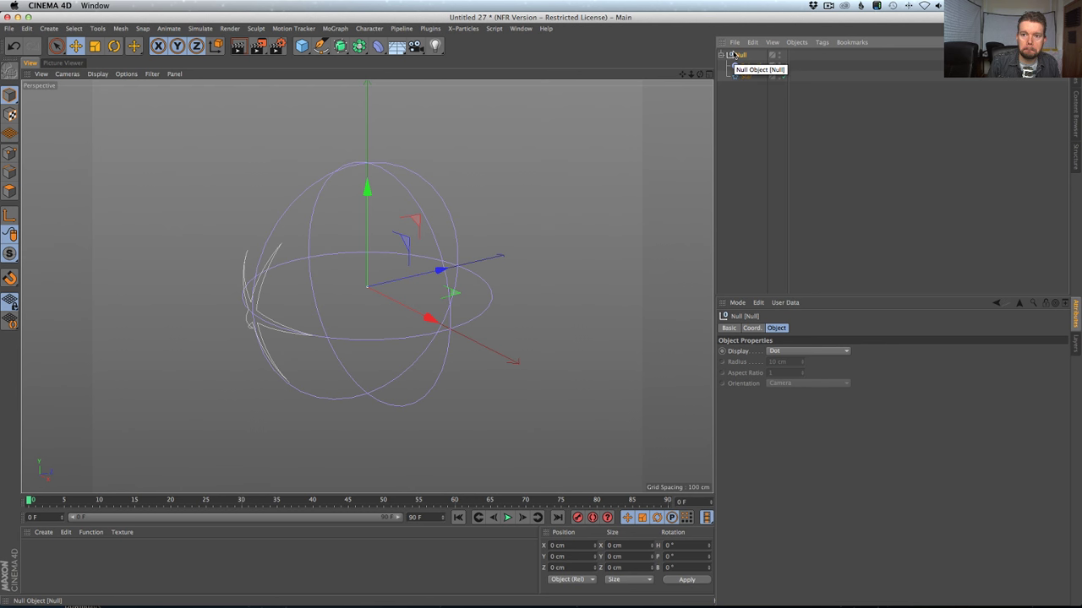
{"action": "left_click", "coordinate": [746, 66]}
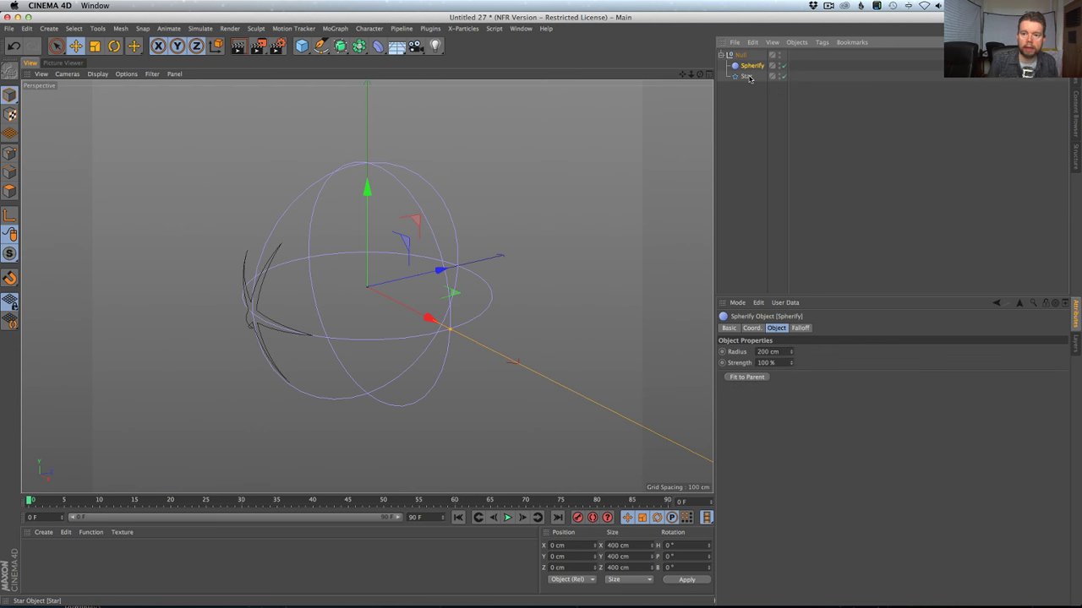
{"action": "left_click", "coordinate": [745, 77], "text": "ctrl"}
{"action": "left_click", "coordinate": [740, 56]}
{"action": "key", "text": "ctrl+c"}
{"action": "key", "text": "ctrl+v"}
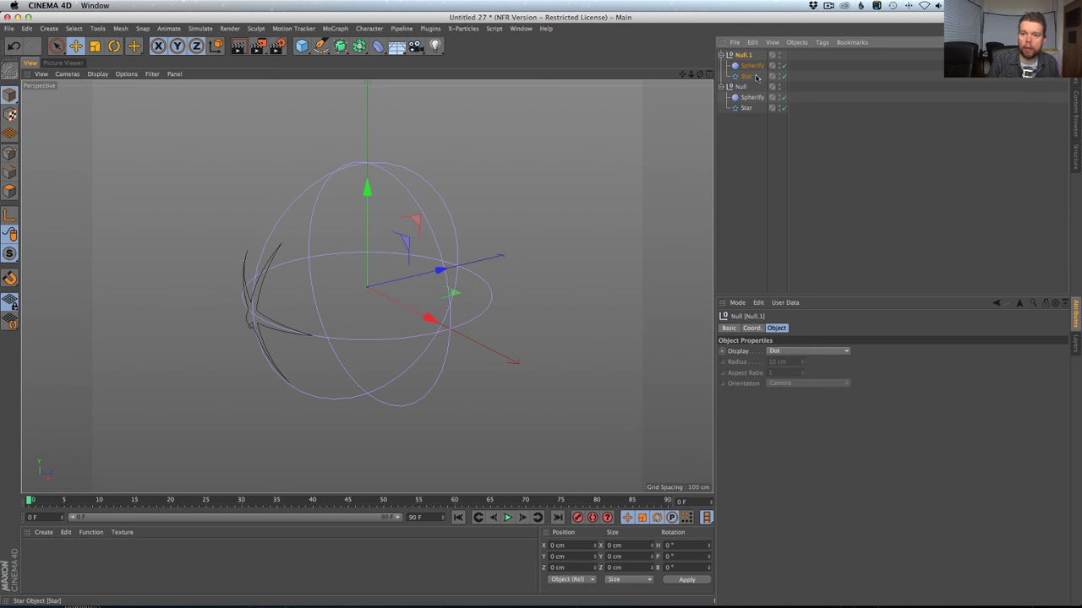
Set the radius of the Spherify deformer in the duplicated null to 100 cm.
{"action": "left_click", "coordinate": [748, 66]}
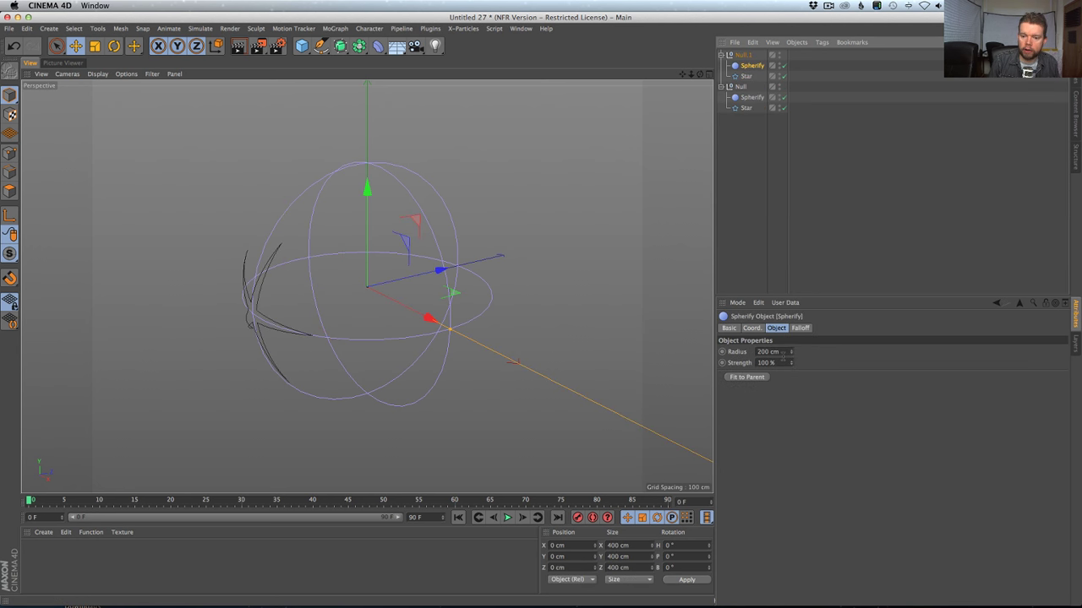
{"action": "double_click", "coordinate": [758, 352]}
{"action": "type", "text": "100"}
{"action": "key", "text": "Return"}
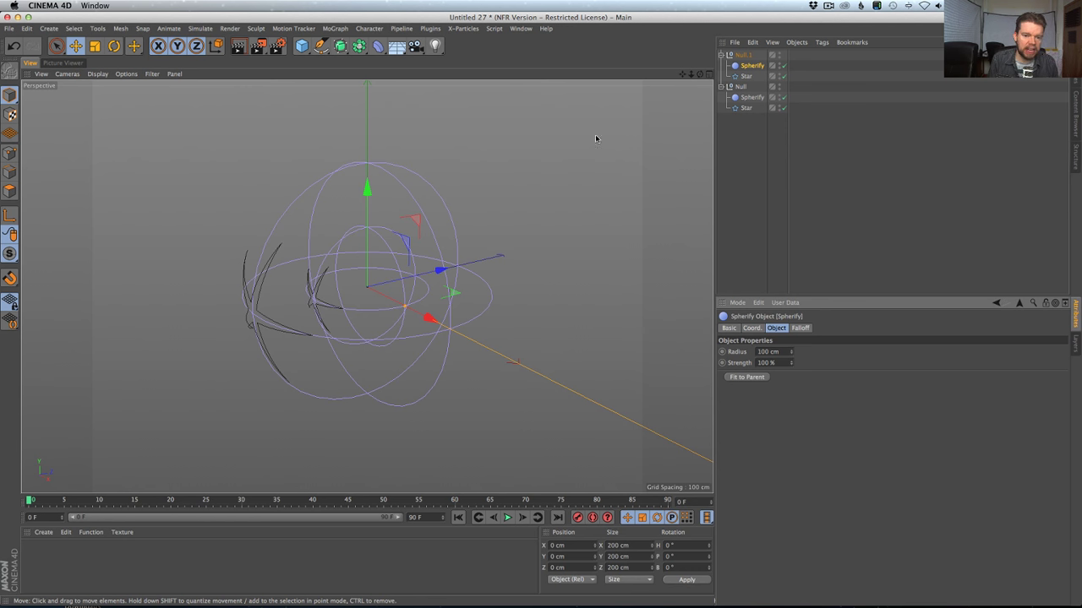
Select the stars in both null groups and move them together along Z to about -82 cm.
{"action": "left_click", "coordinate": [747, 107]}
{"action": "left_click", "coordinate": [745, 76]}
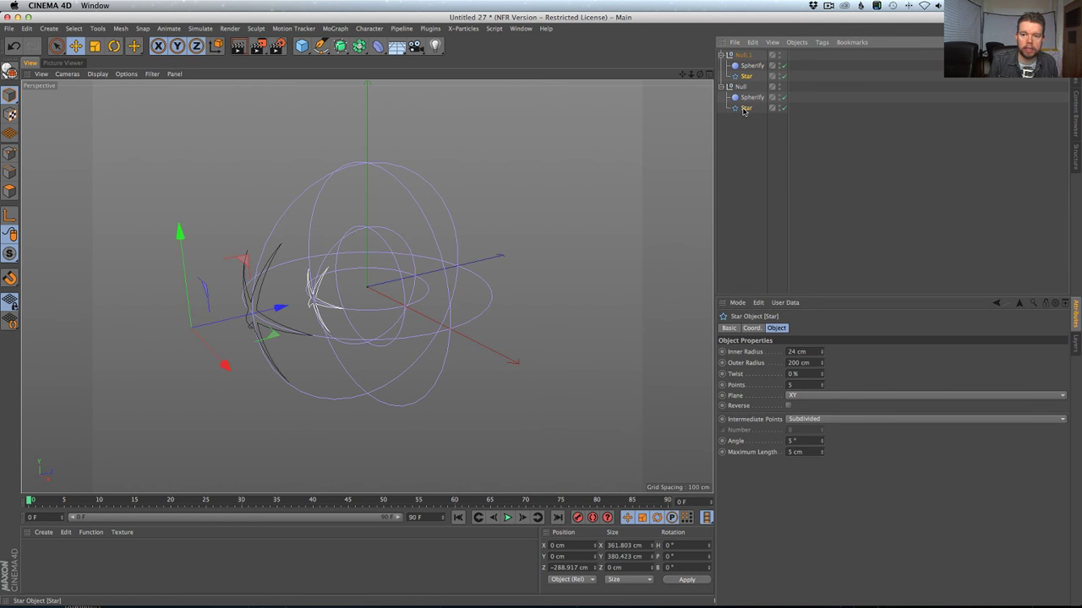
{"action": "left_click", "coordinate": [743, 109]}
{"action": "left_click", "coordinate": [745, 76]}
{"action": "left_click", "coordinate": [745, 108]}
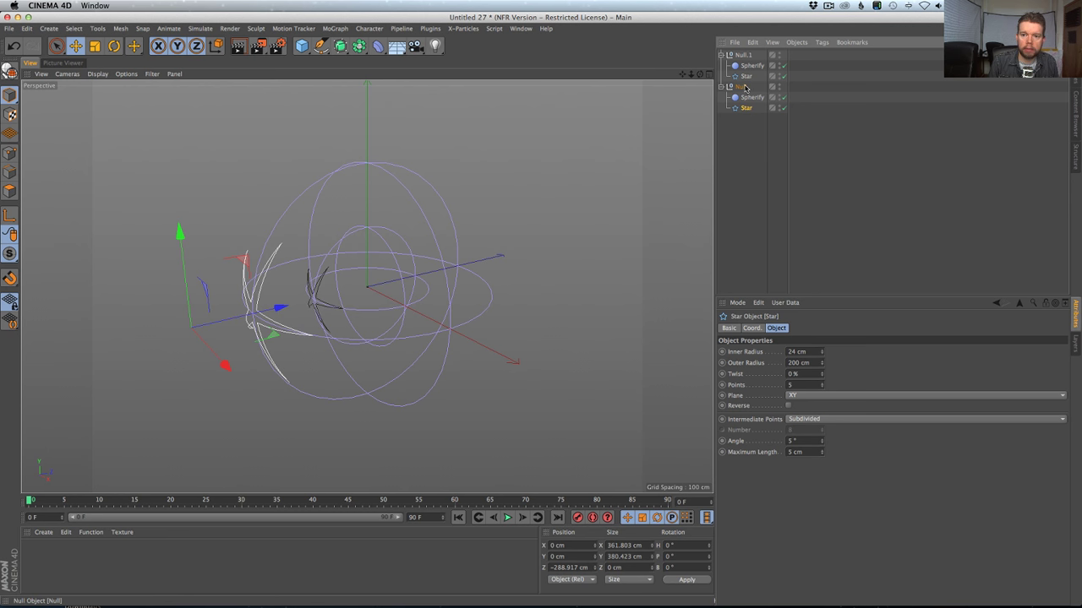
{"action": "left_click", "coordinate": [743, 87]}
{"action": "left_click", "coordinate": [746, 76]}
{"action": "left_click", "coordinate": [746, 107], "text": "ctrl"}
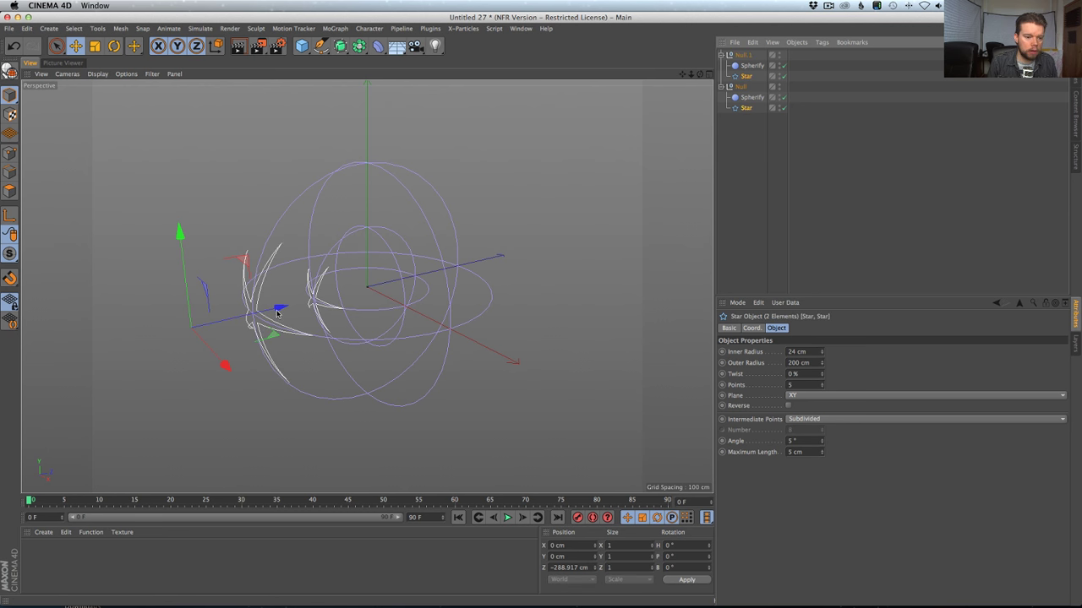
{"action": "left_click_drag", "start_coordinate": [278, 314], "coordinate": [423, 369]}
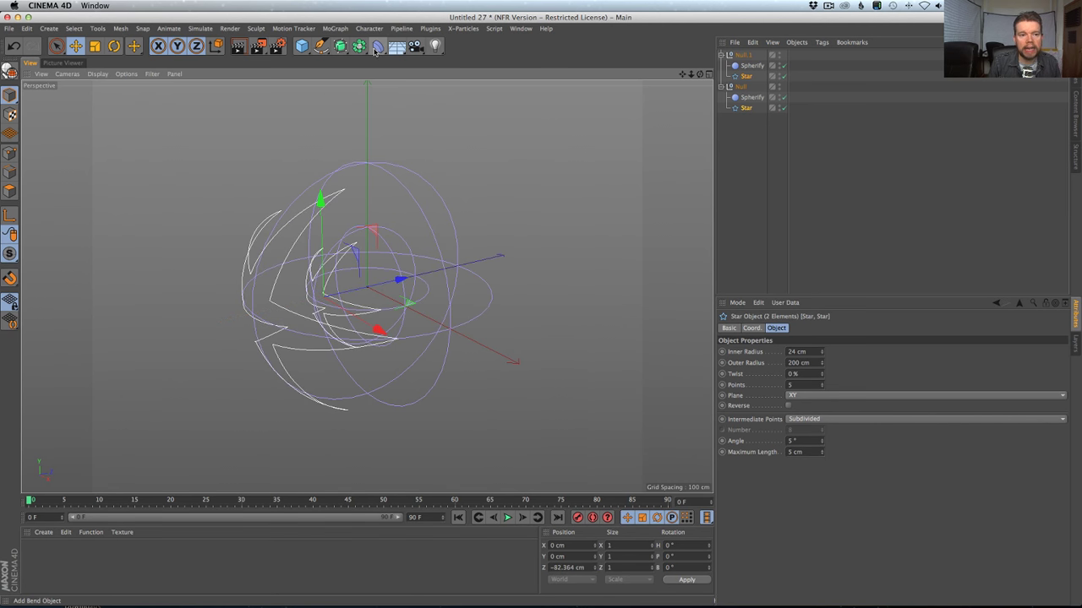
Add a Loft and a Connect object, nesting the duplicated null inside the Connect and the Connect inside the Loft.
{"action": "left_click_drag", "start_coordinate": [340, 46], "coordinate": [465, 60]}
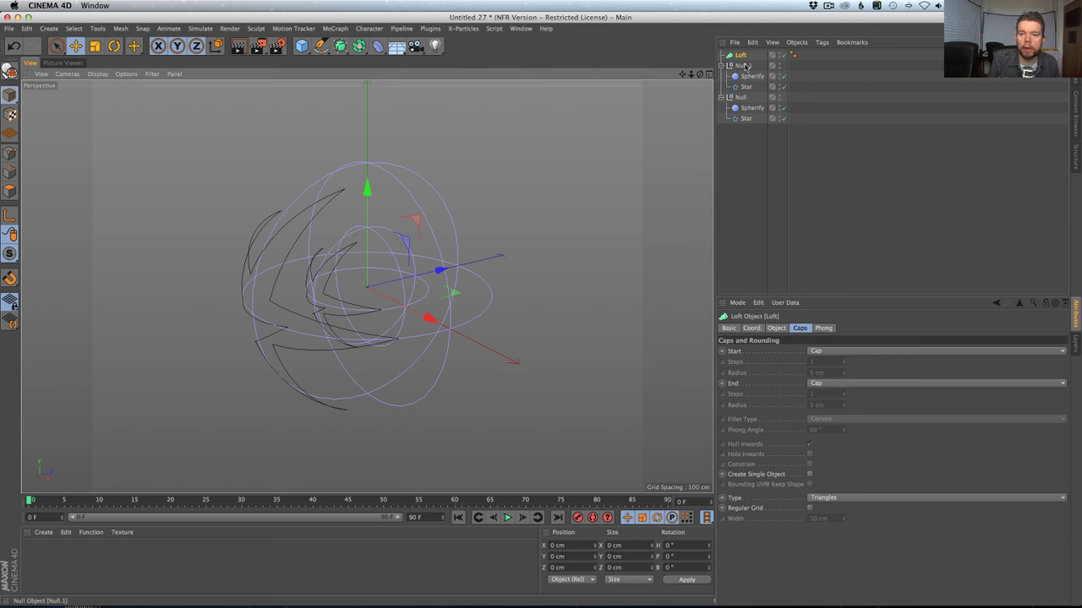
{"action": "left_click_drag", "start_coordinate": [744, 66], "coordinate": [740, 56]}
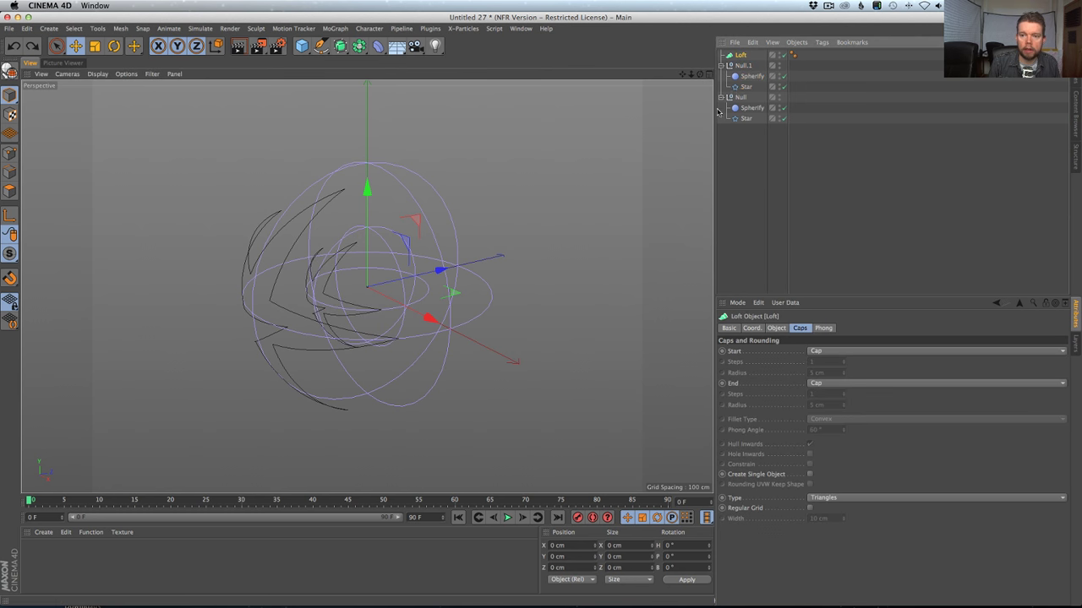
{"action": "mouse_move", "coordinate": [380, 49]}
{"action": "left_mouse_down"}
{"action": "mouse_move", "coordinate": [498, 137]}
{"action": "mouse_move", "coordinate": [315, 57]}
{"action": "mouse_move", "coordinate": [341, 49]}
{"action": "mouse_move", "coordinate": [443, 79]}
{"action": "mouse_move", "coordinate": [365, 56]}
{"action": "mouse_move", "coordinate": [379, 64]}
{"action": "left_mouse_up"}
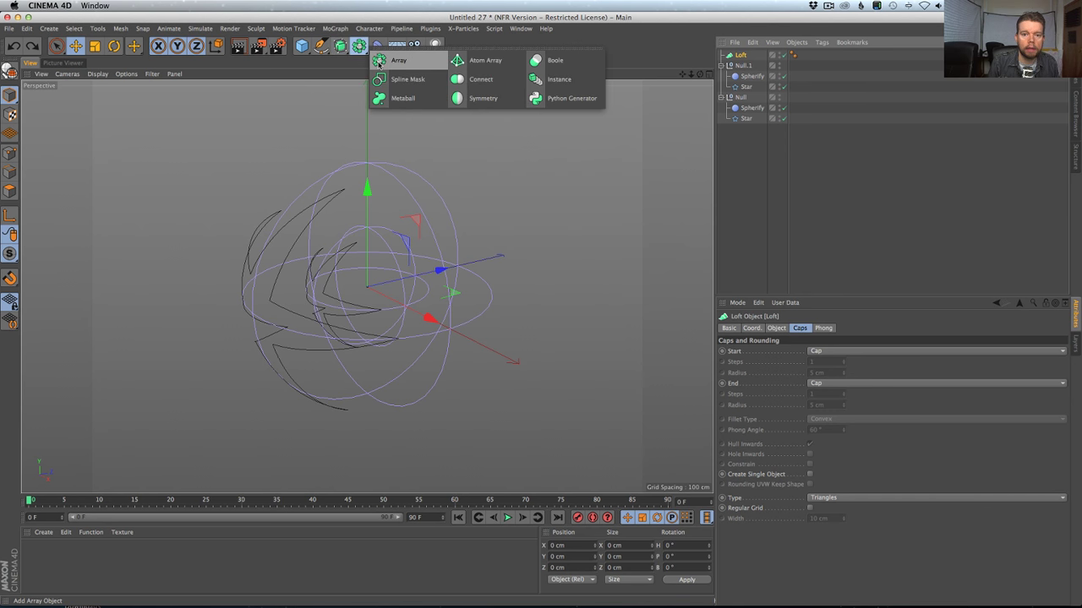
{"action": "left_click", "coordinate": [480, 79]}
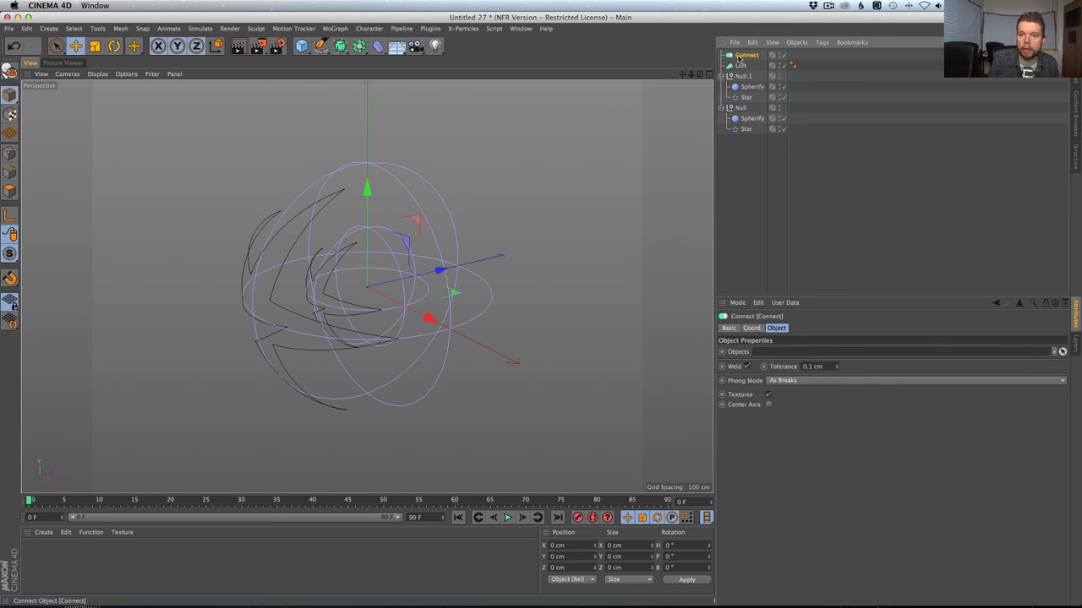
{"action": "mouse_move", "coordinate": [742, 65]}
{"action": "left_mouse_down"}
{"action": "mouse_move", "coordinate": [746, 79]}
{"action": "mouse_move", "coordinate": [740, 56]}
{"action": "left_mouse_up"}
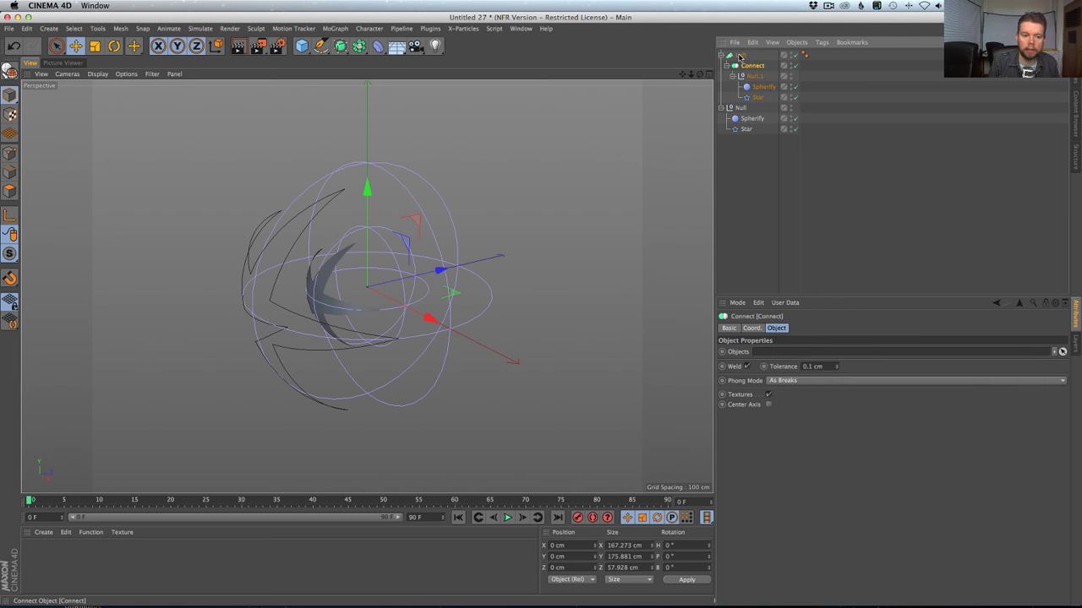
Wrap the original null in its own Connect object and place that Connect inside the Loft.
{"action": "left_click", "coordinate": [741, 107]}
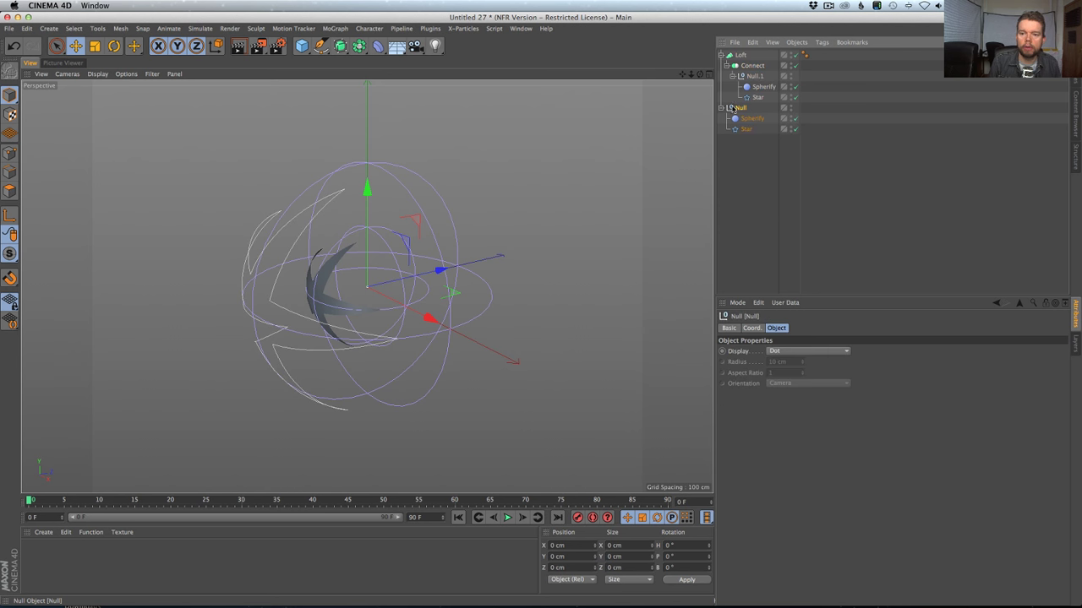
{"action": "left_click", "coordinate": [358, 46]}
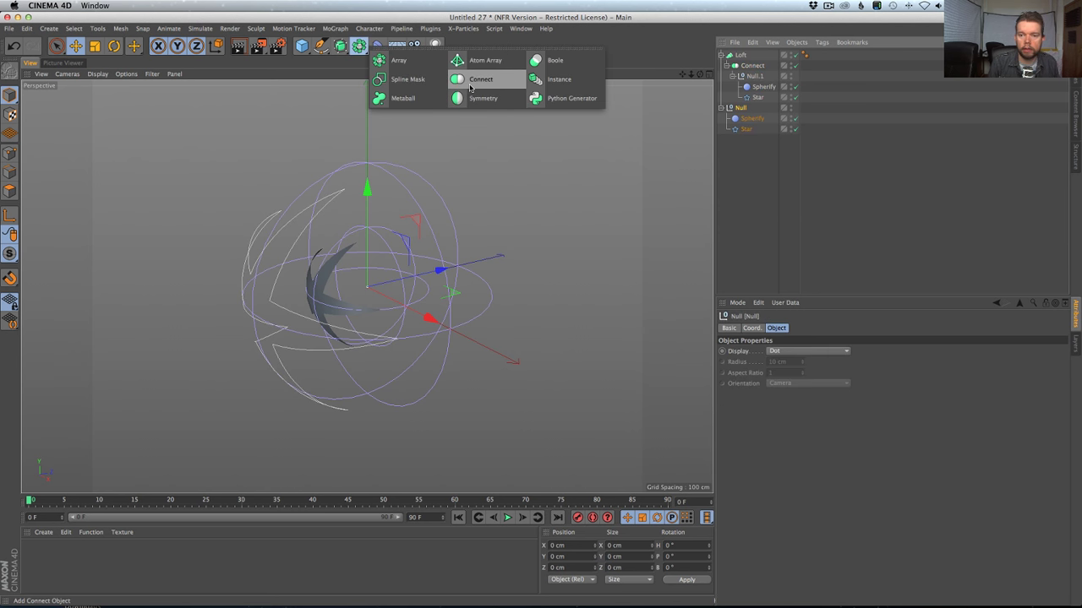
{"action": "left_click", "coordinate": [470, 84], "text": "alt"}
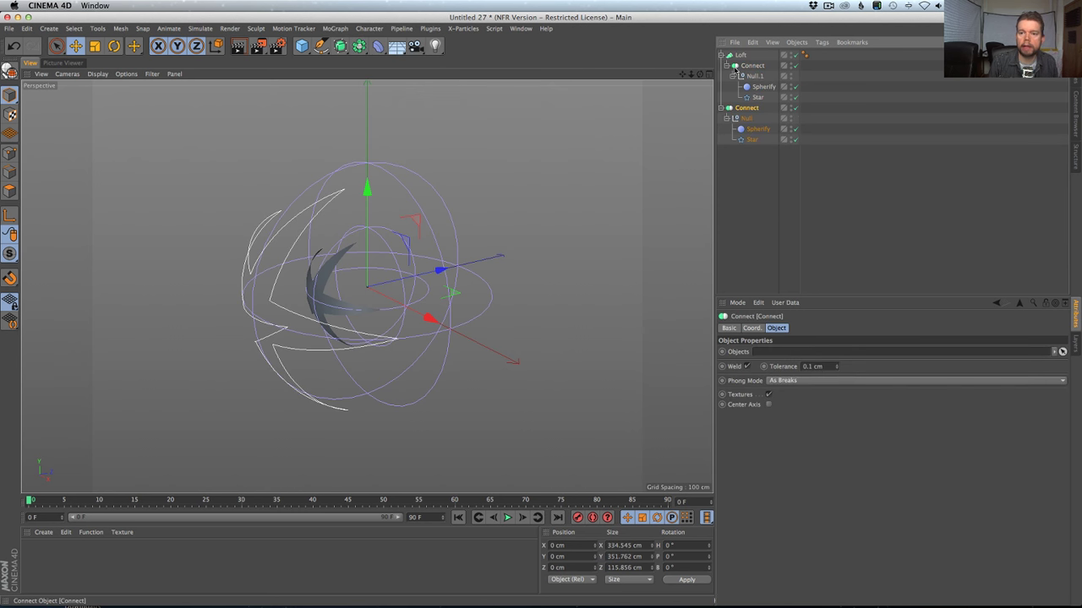
{"action": "left_click", "coordinate": [727, 66]}
{"action": "left_click_drag", "start_coordinate": [750, 76], "coordinate": [741, 56]}
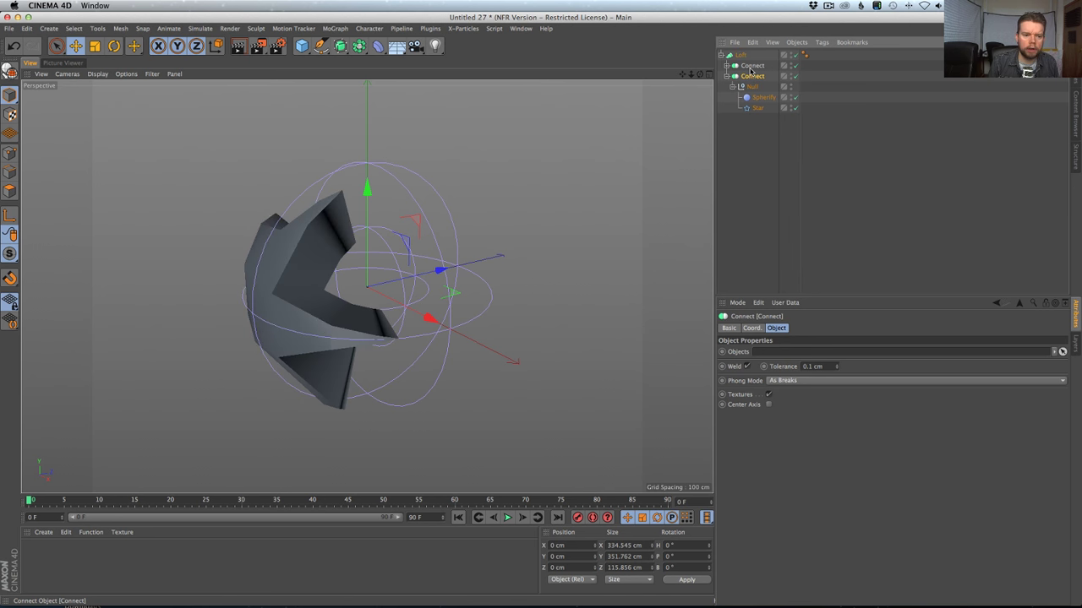
Raise the Loft's Mesh Subdivision U to 76 and inspect the star's curvature from another angle.
{"action": "left_click", "coordinate": [740, 55]}
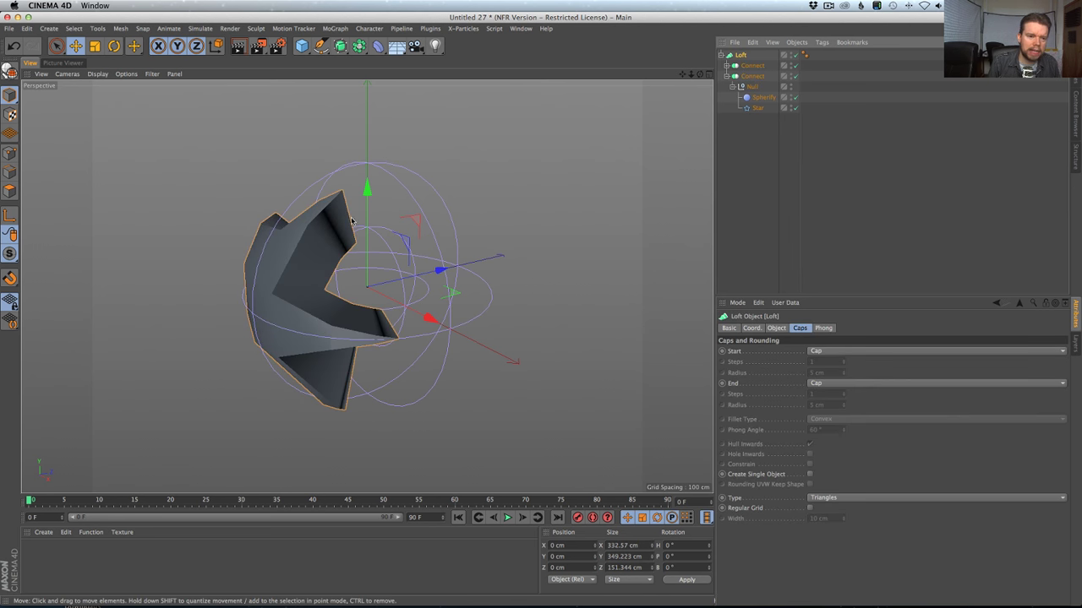
{"action": "left_click_drag", "start_coordinate": [353, 220], "coordinate": [334, 221], "text": "alt"}
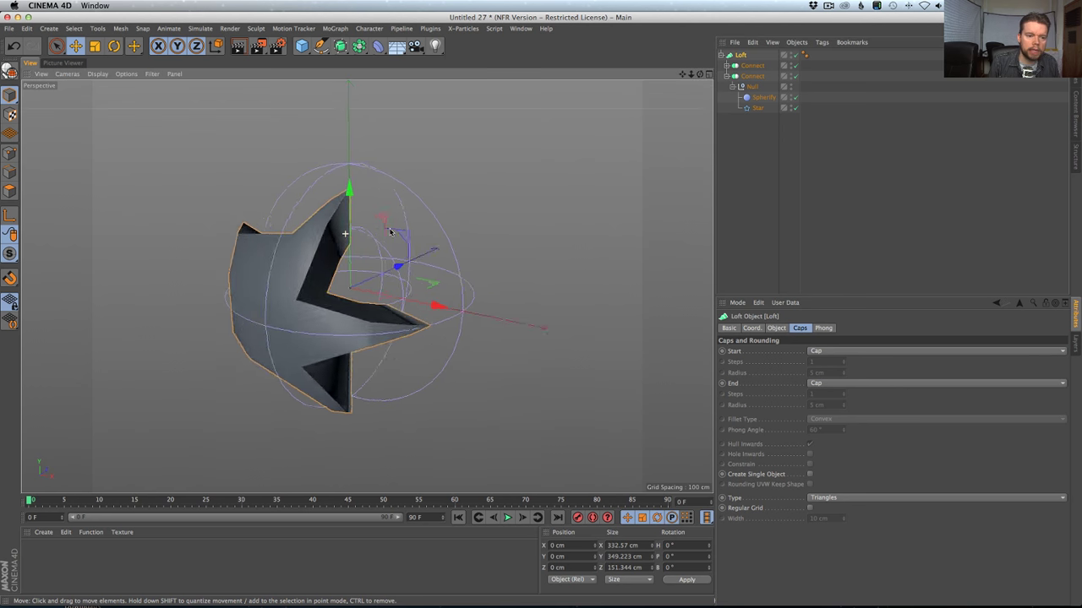
{"action": "left_click", "coordinate": [775, 328]}
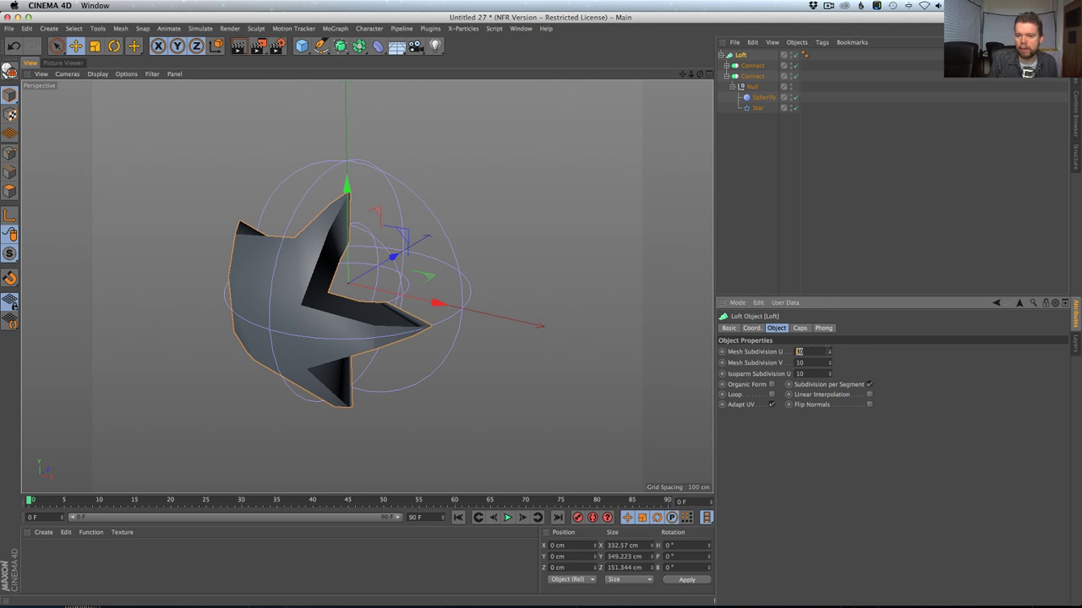
{"action": "left_click_drag", "start_coordinate": [832, 360], "coordinate": [829, 341]}
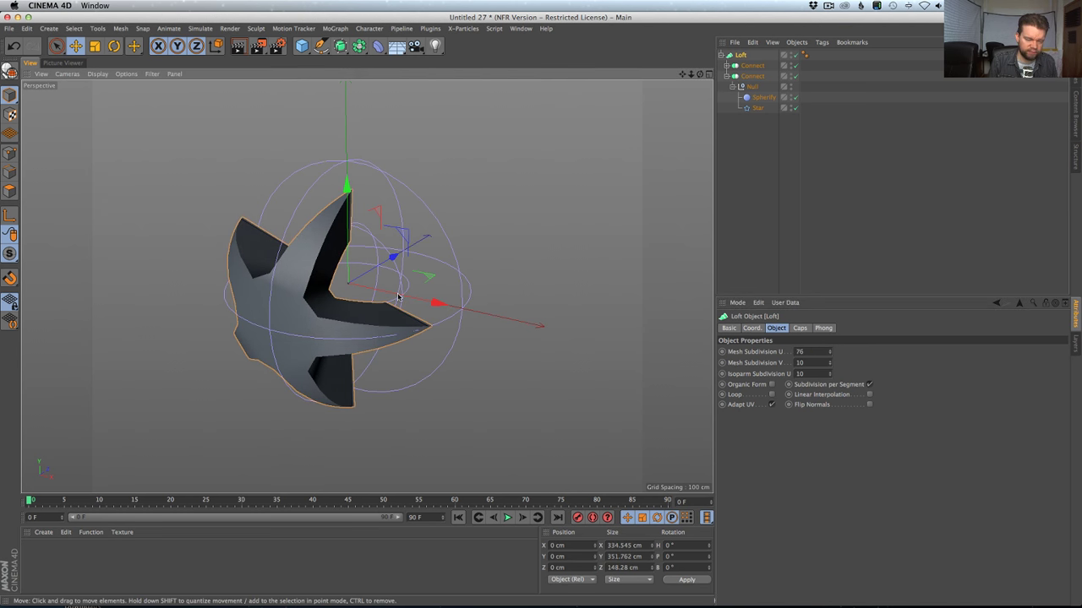
{"action": "left_click_drag", "start_coordinate": [393, 298], "coordinate": [472, 230], "text": "alt"}
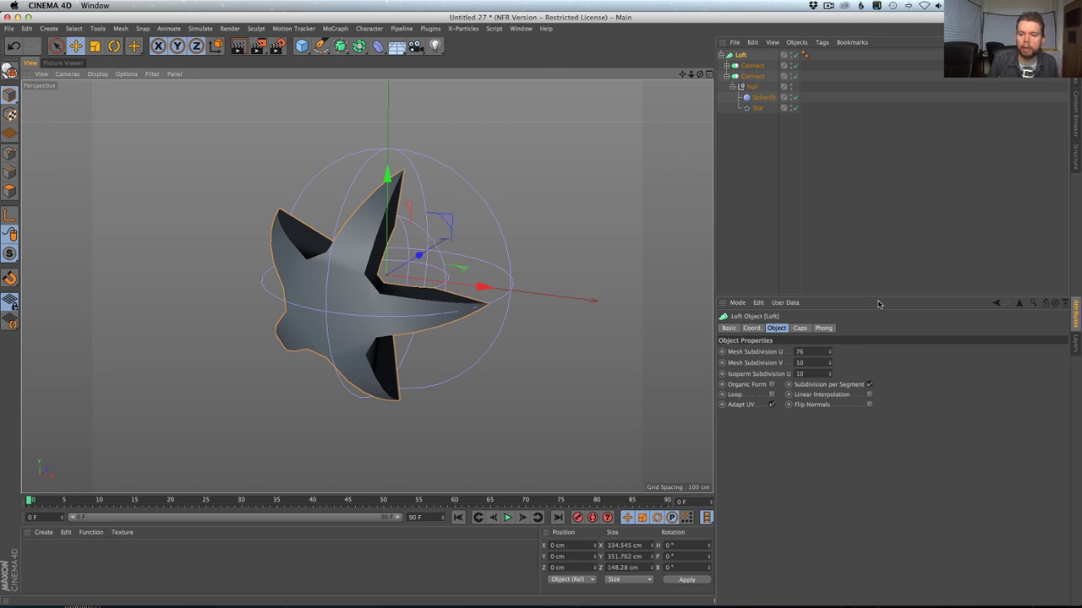
Try Mesh Subdivision U values of 10 and 11 on the Loft and inspect the star's points.
{"action": "left_click", "coordinate": [820, 352]}
{"action": "type", "text": "1"}
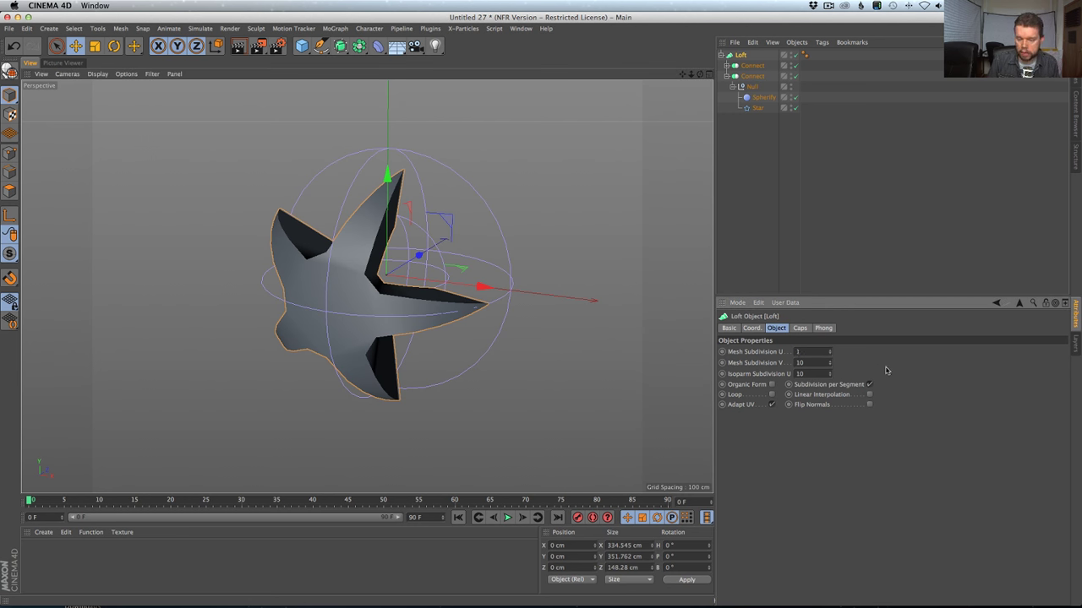
{"action": "type", "text": "0"}
{"action": "key", "text": "Return"}
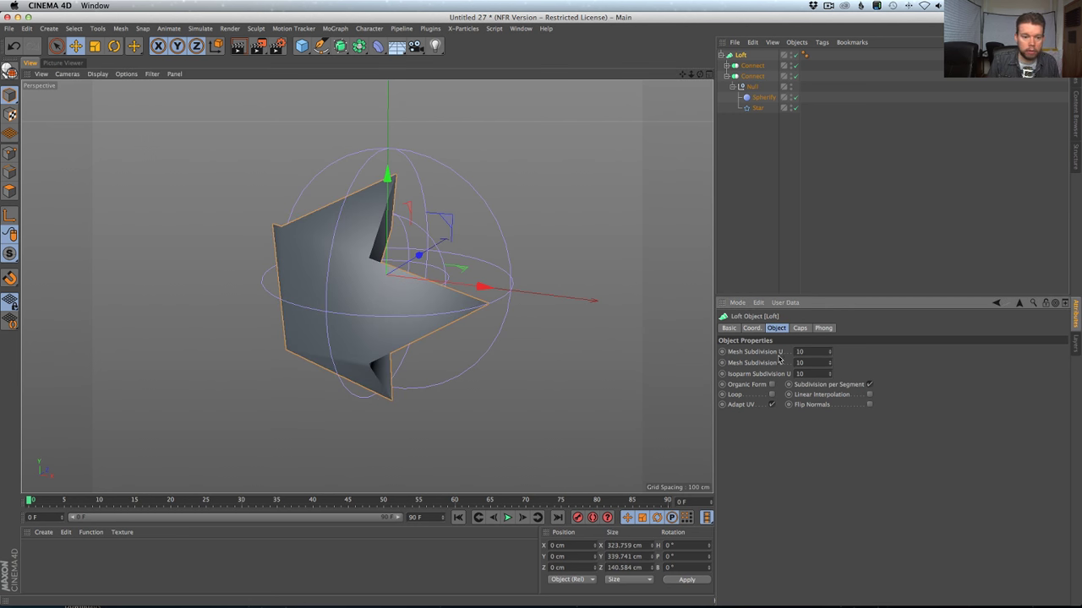
{"action": "left_click", "coordinate": [828, 352]}
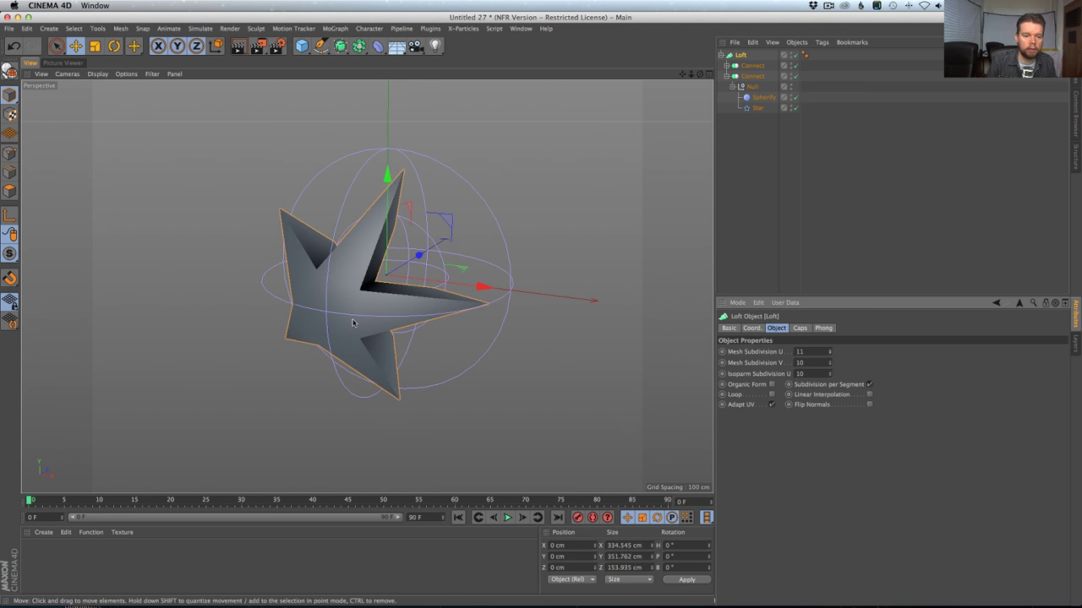
{"action": "left_click_drag", "start_coordinate": [355, 254], "coordinate": [263, 318], "text": "alt"}
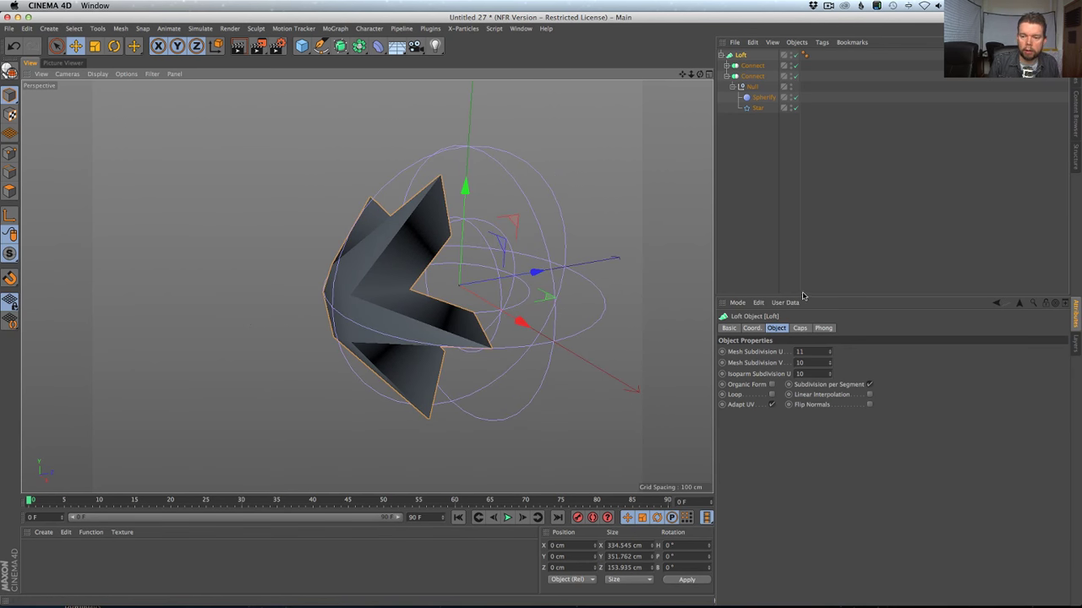
{"action": "left_click_drag", "start_coordinate": [650, 302], "coordinate": [376, 259], "text": "alt"}
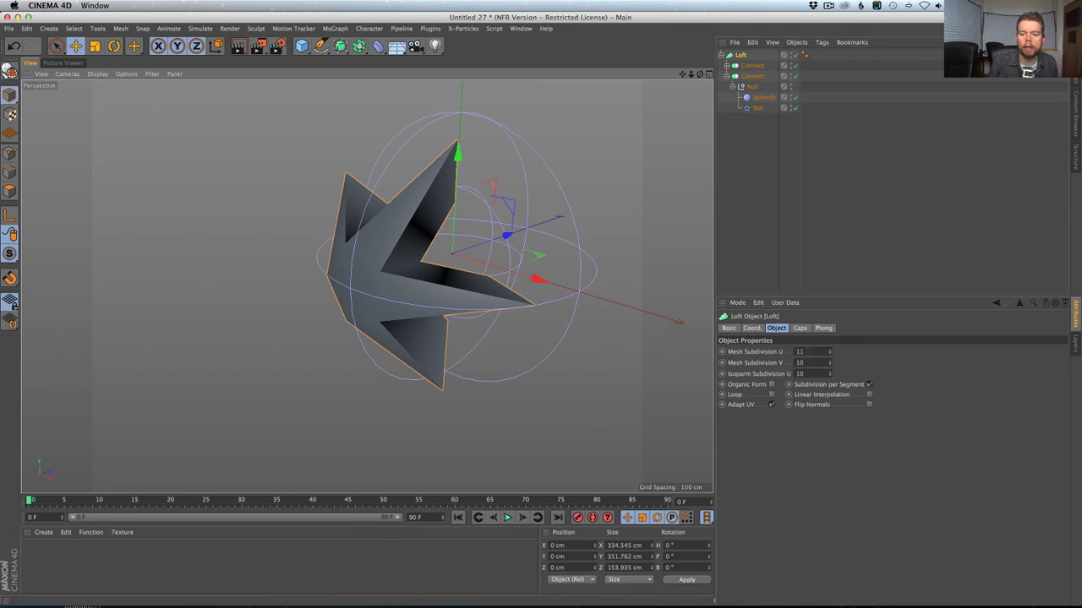
Set the Loft's Mesh Subdivision U to 21 and check the star from the front and side.
{"action": "double_click", "coordinate": [800, 352]}
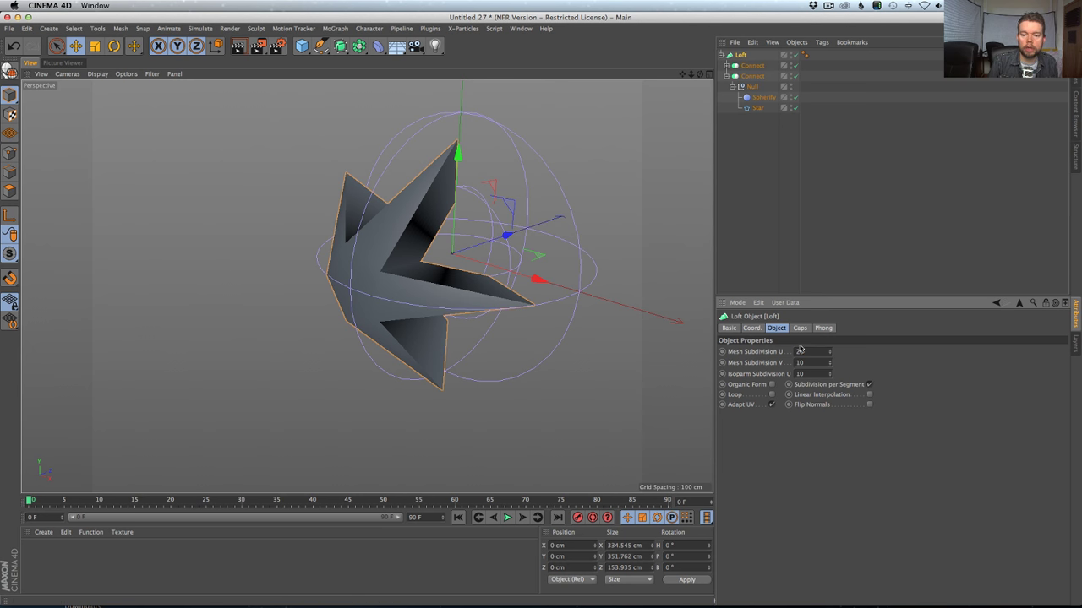
{"action": "key", "text": "Return"}
{"action": "left_click", "coordinate": [829, 351]}
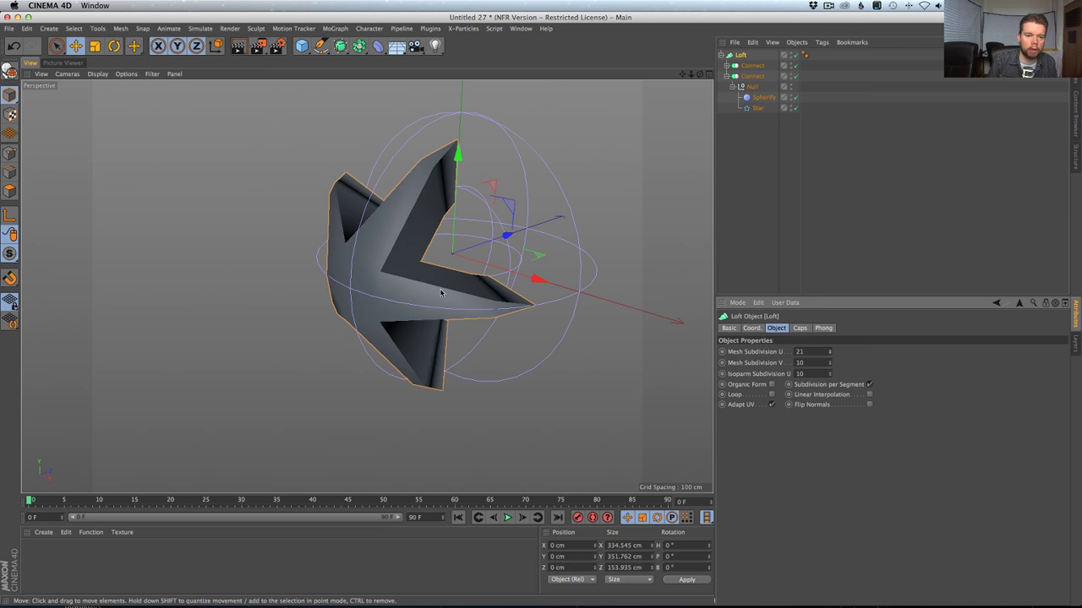
{"action": "left_click_drag", "start_coordinate": [397, 211], "coordinate": [351, 203], "text": "alt"}
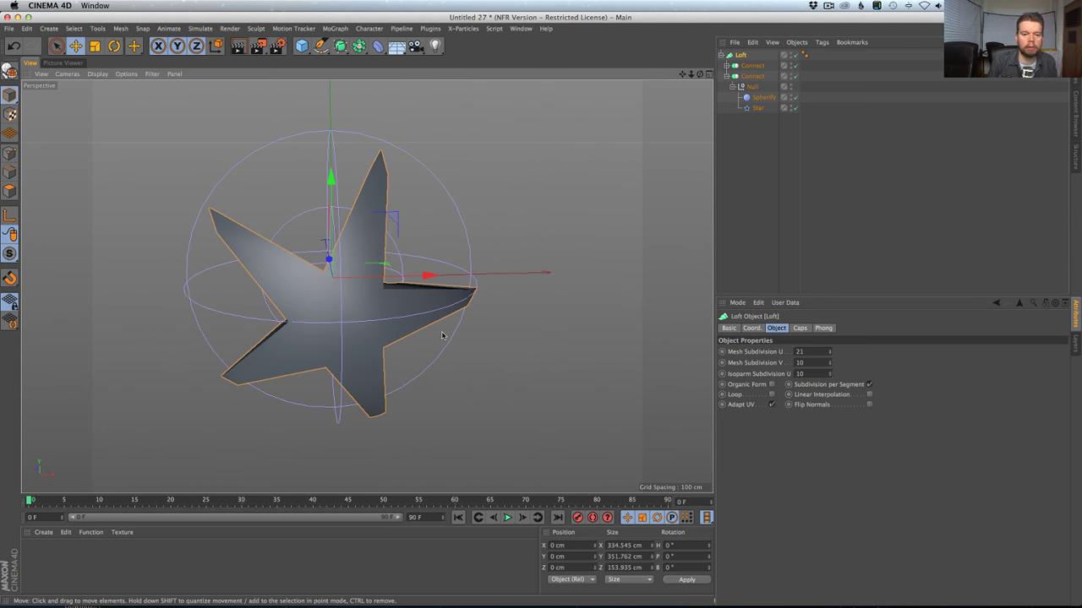
{"action": "left_click_drag", "start_coordinate": [441, 336], "coordinate": [511, 337], "text": "alt"}
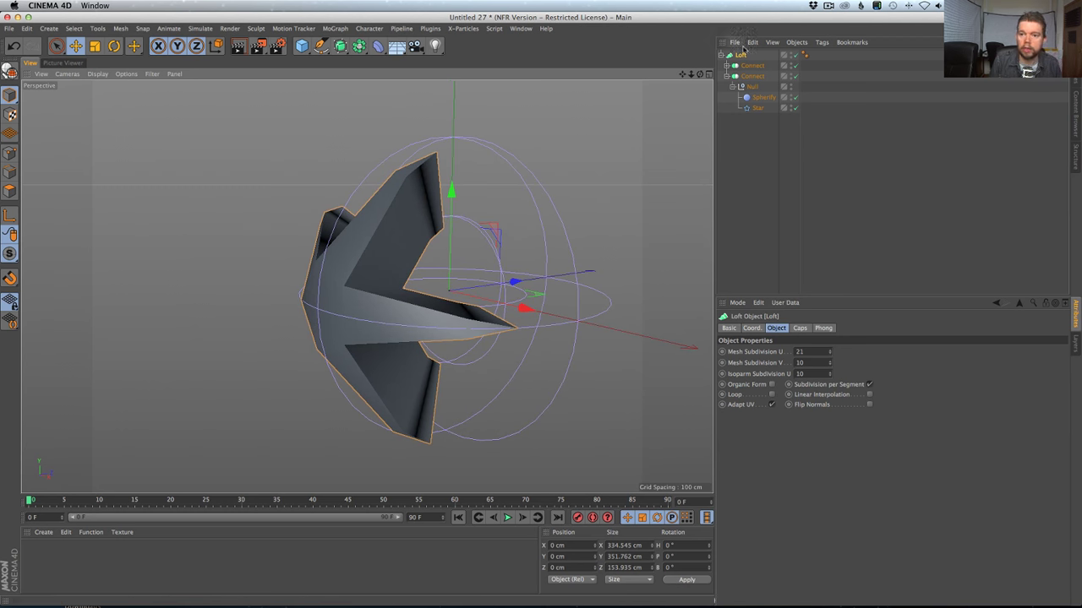
Set both the start and end caps of the Loft to None.
{"action": "left_click", "coordinate": [799, 328]}
{"action": "left_click", "coordinate": [828, 351]}
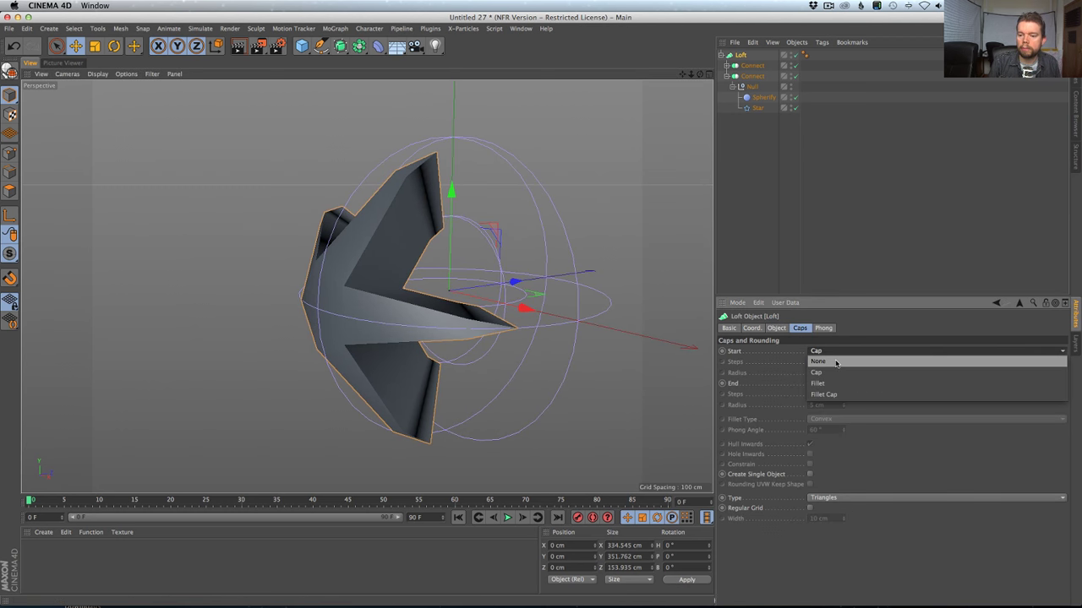
{"action": "left_click", "coordinate": [836, 363]}
{"action": "left_click", "coordinate": [828, 383]}
{"action": "left_click", "coordinate": [832, 394]}
{"action": "left_click_drag", "start_coordinate": [417, 243], "coordinate": [381, 169], "text": "alt"}
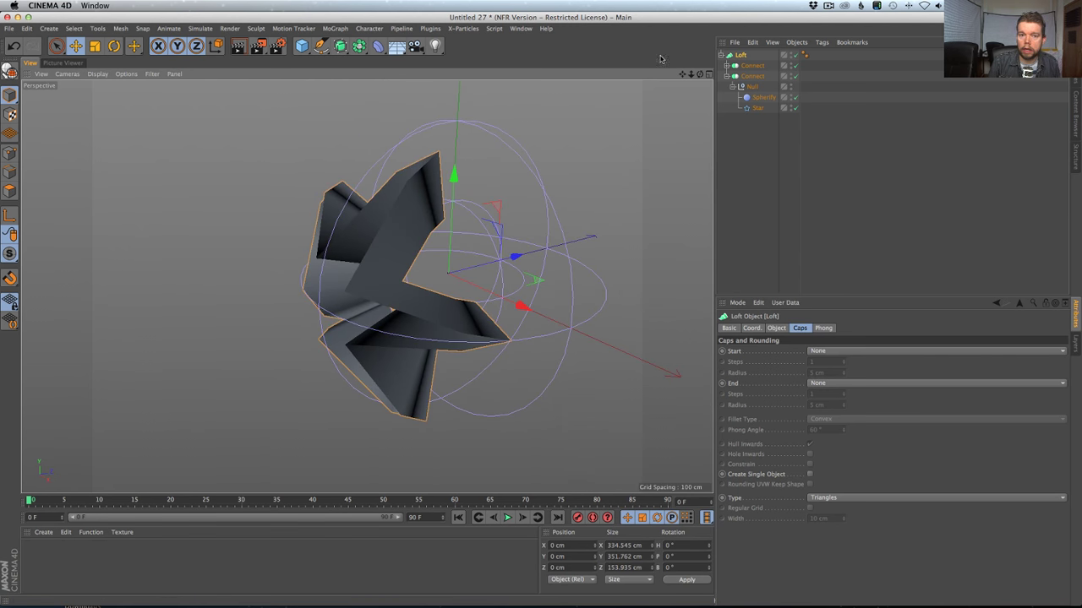
Switch the viewport display to Gouraud Shading (Lines) and inspect the Loft's mesh from the side.
{"action": "left_click", "coordinate": [126, 74]}
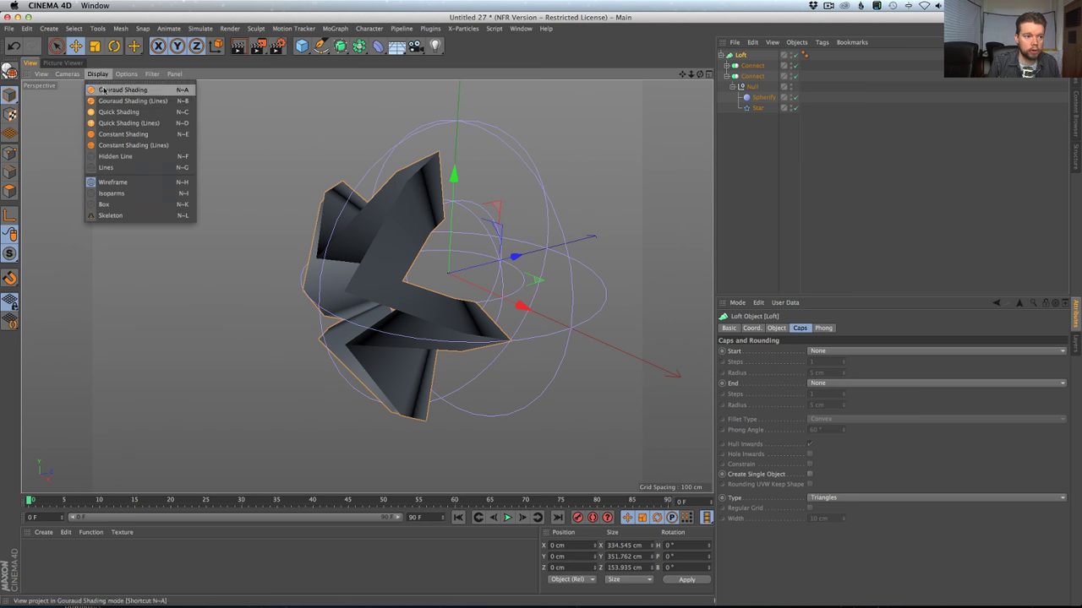
{"action": "mouse_move", "coordinate": [148, 76]}
{"action": "mouse_move", "coordinate": [97, 73]}
{"action": "left_click", "coordinate": [118, 96]}
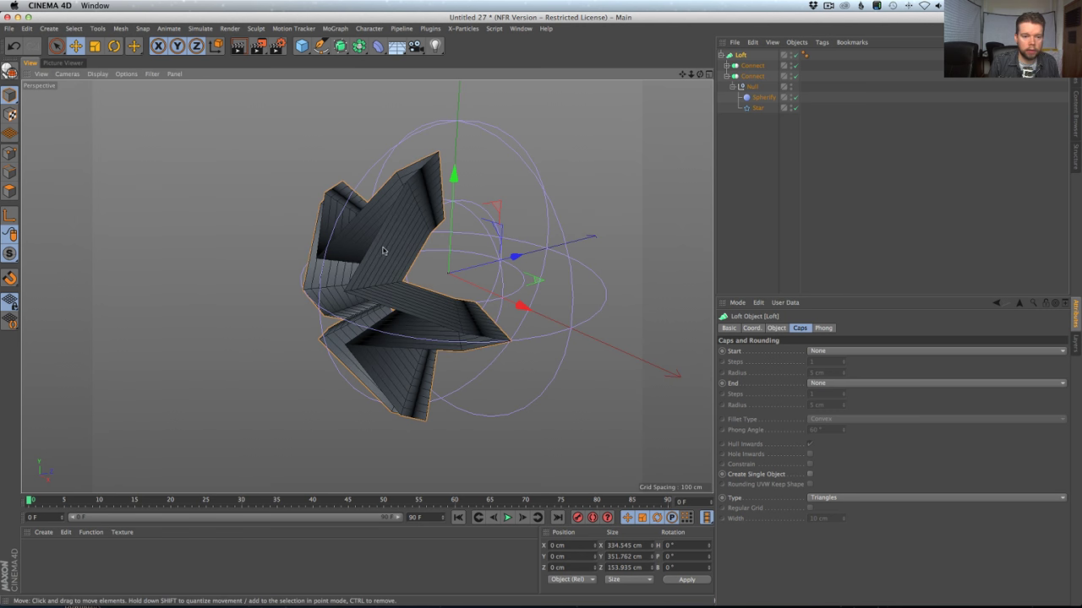
{"action": "left_click_drag", "start_coordinate": [385, 252], "coordinate": [402, 196], "text": "alt"}
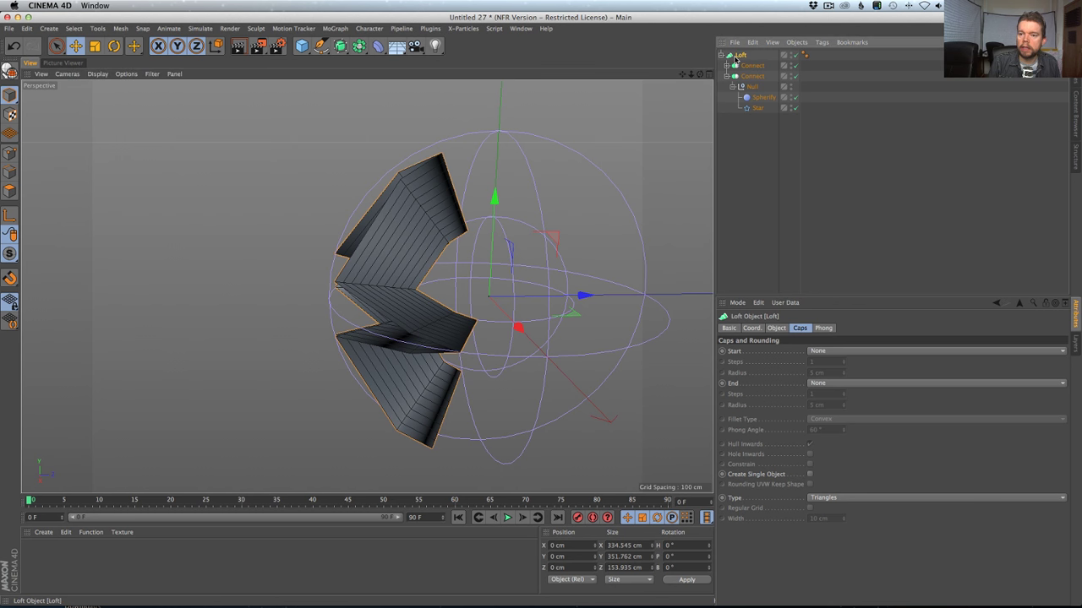
Reduce the Loft's Mesh Subdivision V to 2.
{"action": "left_click", "coordinate": [776, 328]}
{"action": "left_click_drag", "start_coordinate": [829, 362], "coordinate": [833, 400]}
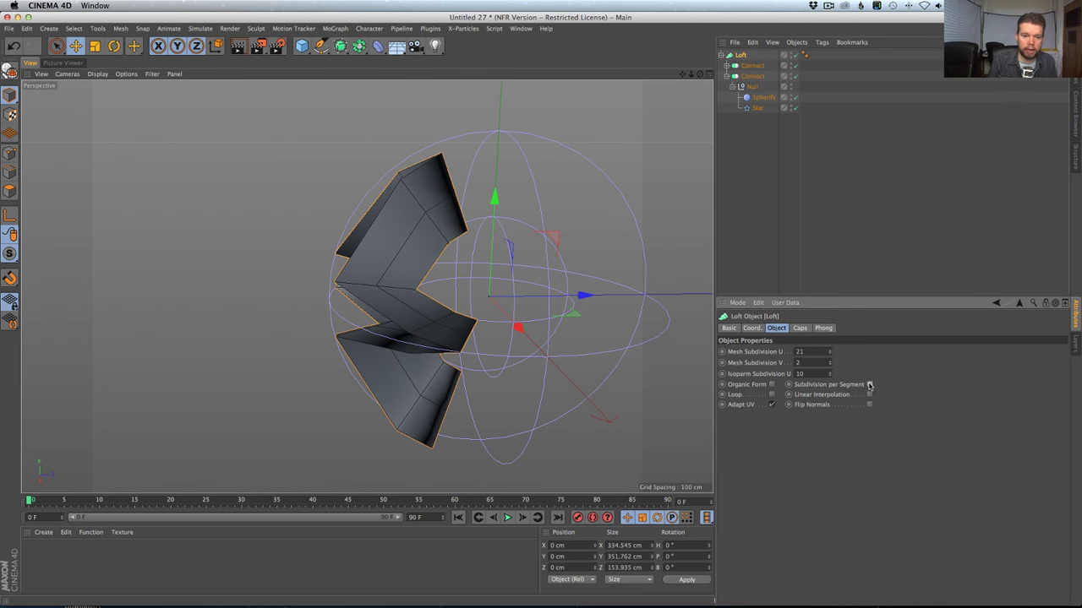
Turn off the Loft's Subdivision per Segment and raise its Mesh Subdivision U to 81.
{"action": "left_click", "coordinate": [869, 385]}
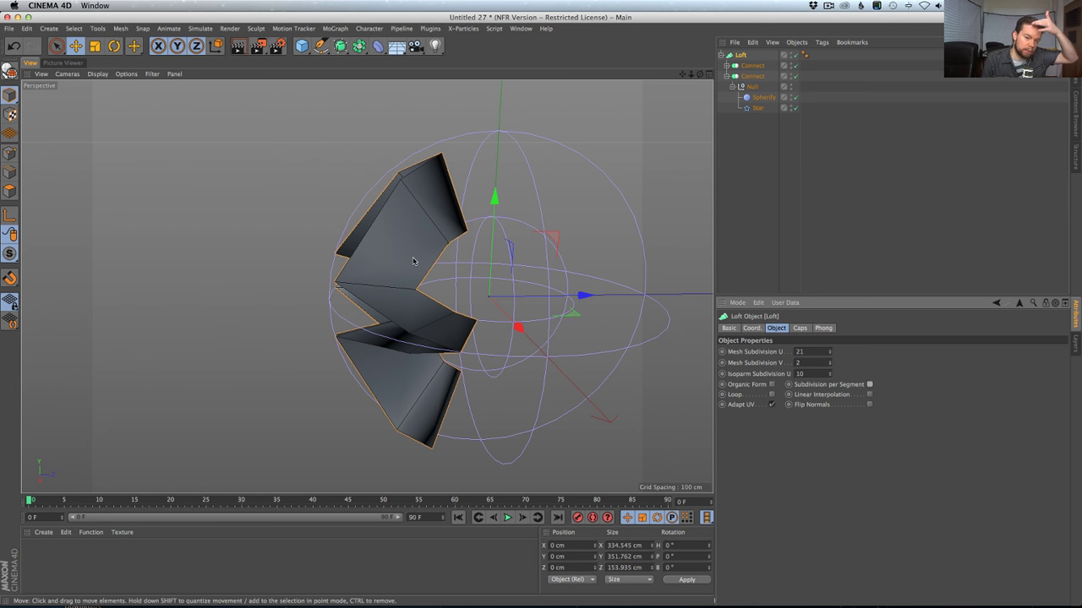
{"action": "left_click_drag", "start_coordinate": [465, 256], "coordinate": [421, 252], "text": "alt"}
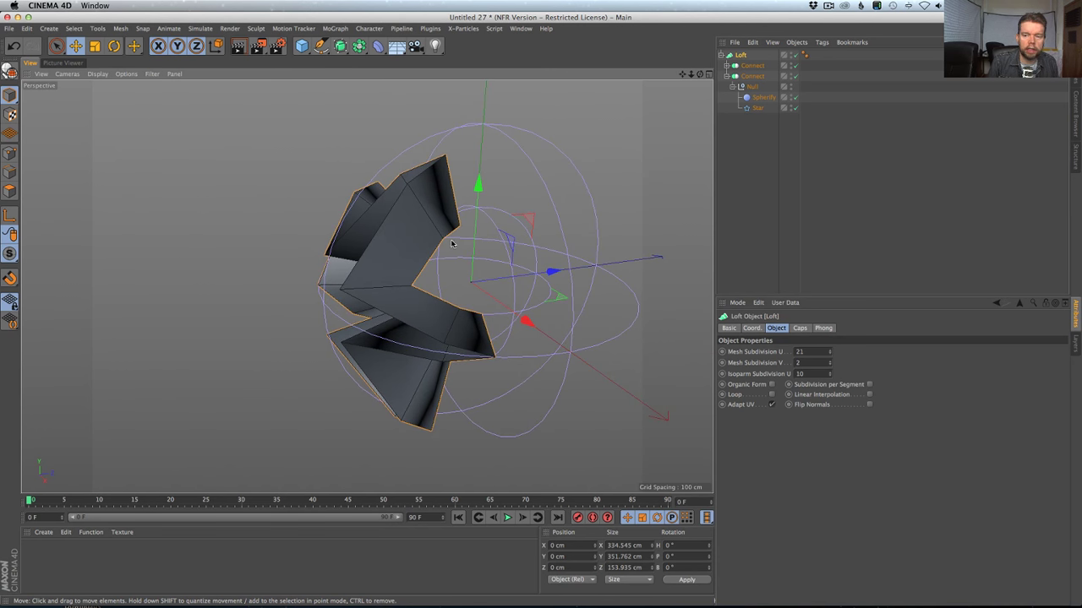
{"action": "left_click", "coordinate": [726, 65]}
{"action": "double_click", "coordinate": [798, 351]}
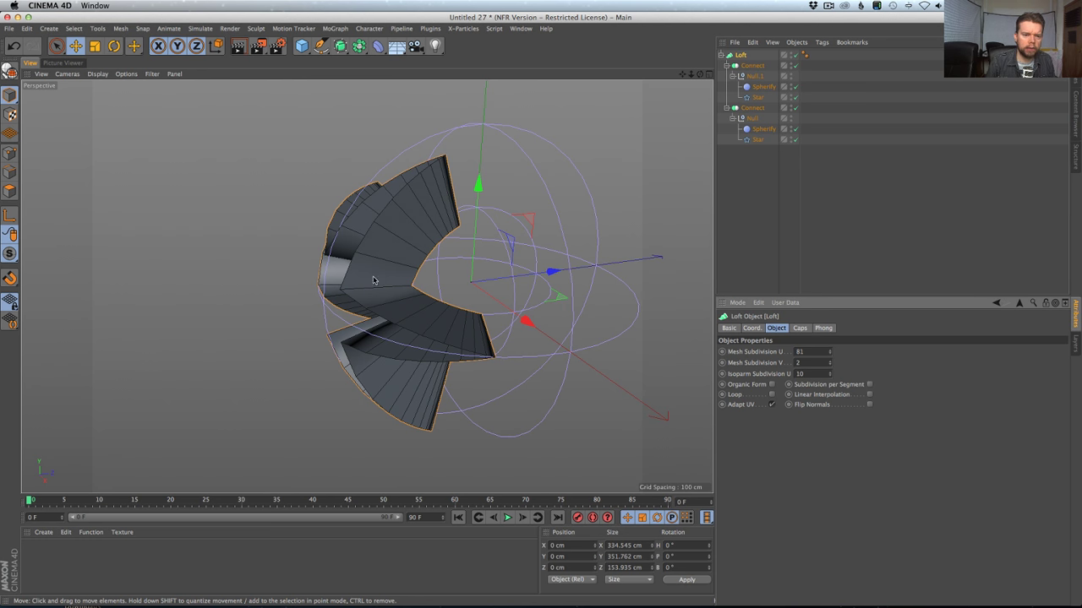
{"action": "left_click_drag", "start_coordinate": [373, 279], "coordinate": [520, 273], "text": "alt"}
{"action": "left_click_drag", "start_coordinate": [314, 265], "coordinate": [315, 254], "text": "alt"}
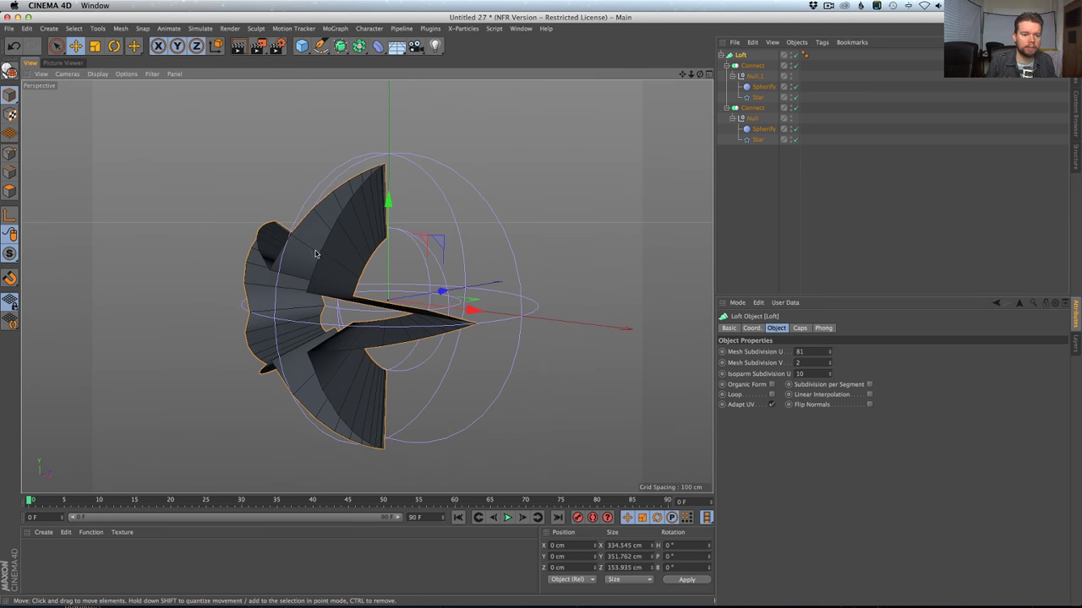
{"action": "left_click_drag", "start_coordinate": [390, 392], "coordinate": [314, 345], "text": "alt"}
{"action": "left_click_drag", "start_coordinate": [437, 281], "coordinate": [473, 264], "text": "alt"}
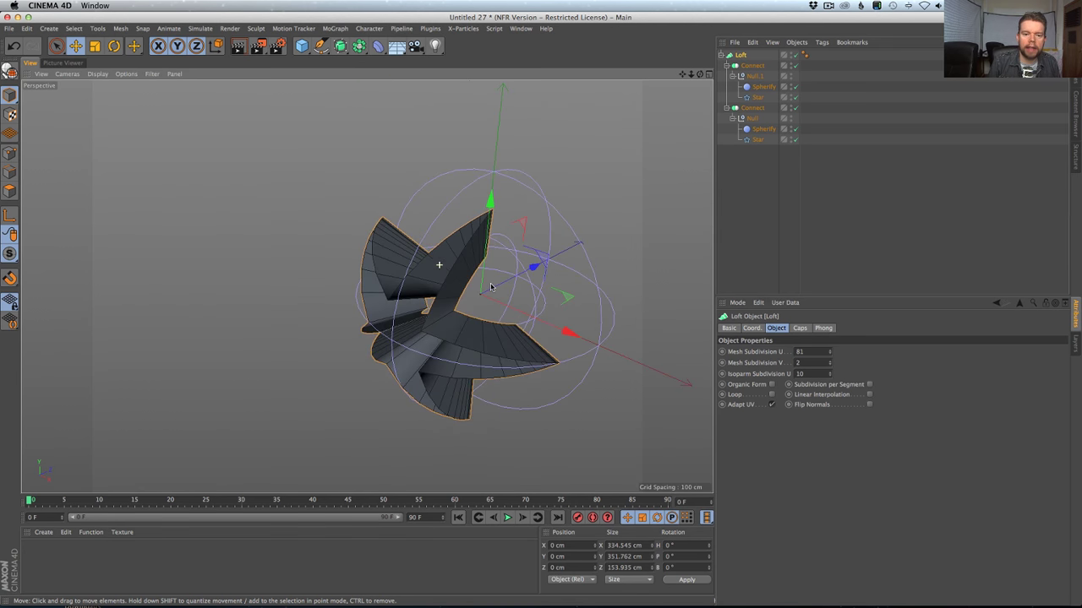
Add a Subdivision Surface, place the Loft inside it, and inspect the smoothed star from the side.
{"action": "left_click", "coordinate": [340, 46], "text": "alt"}
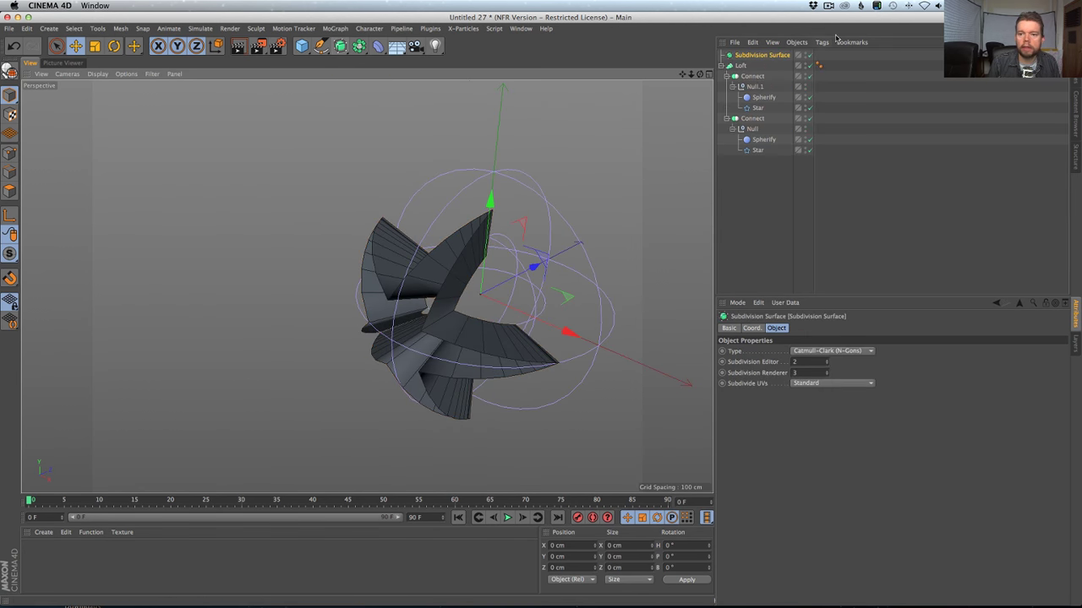
{"action": "left_click", "coordinate": [743, 65]}
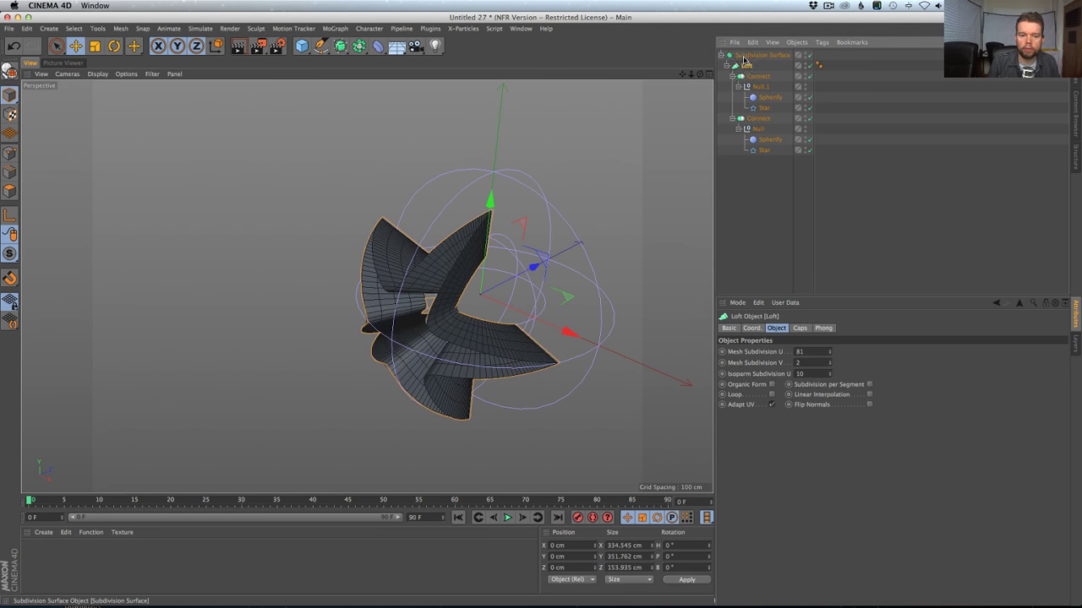
{"action": "left_click_drag", "start_coordinate": [456, 230], "coordinate": [482, 223], "text": "alt"}
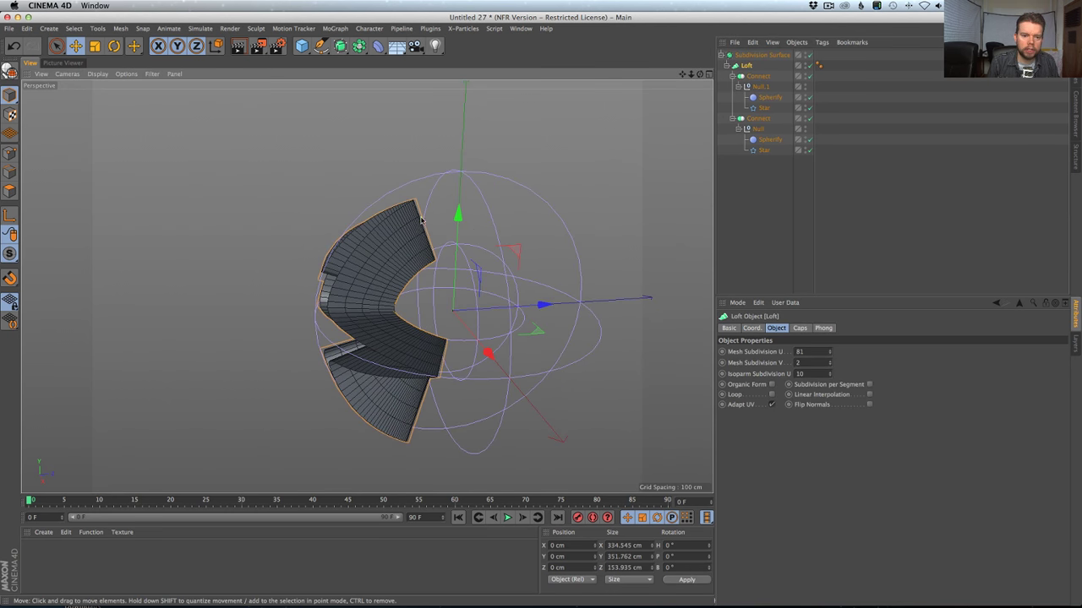
{"action": "left_click_drag", "start_coordinate": [408, 203], "coordinate": [390, 265], "text": "alt"}
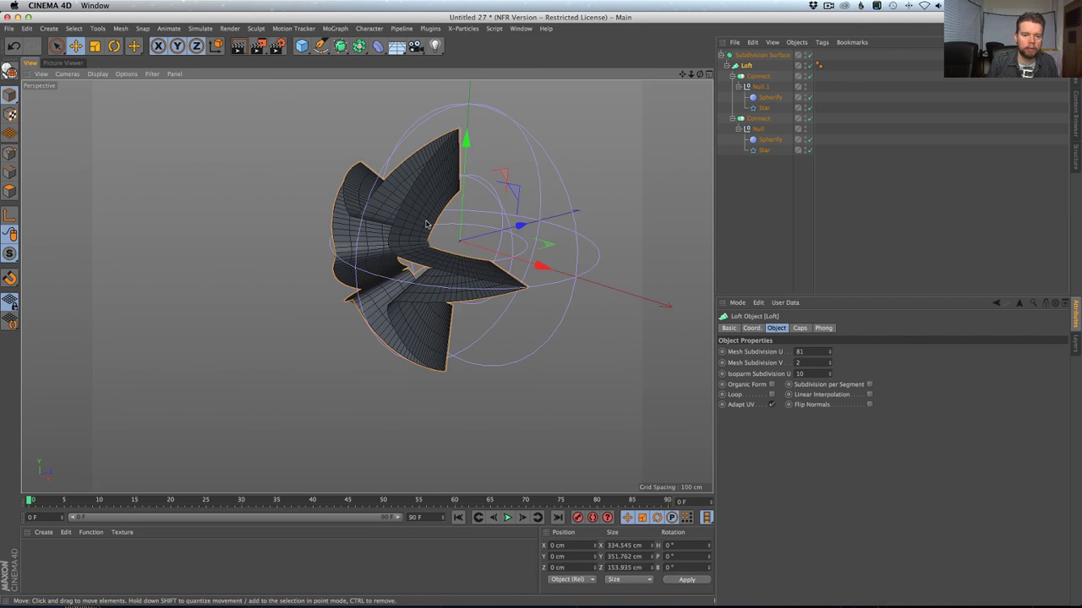
Select both Star splines and try Intermediate Points set to None.
{"action": "left_click", "coordinate": [763, 108]}
{"action": "left_click", "coordinate": [763, 151], "text": "ctrl"}
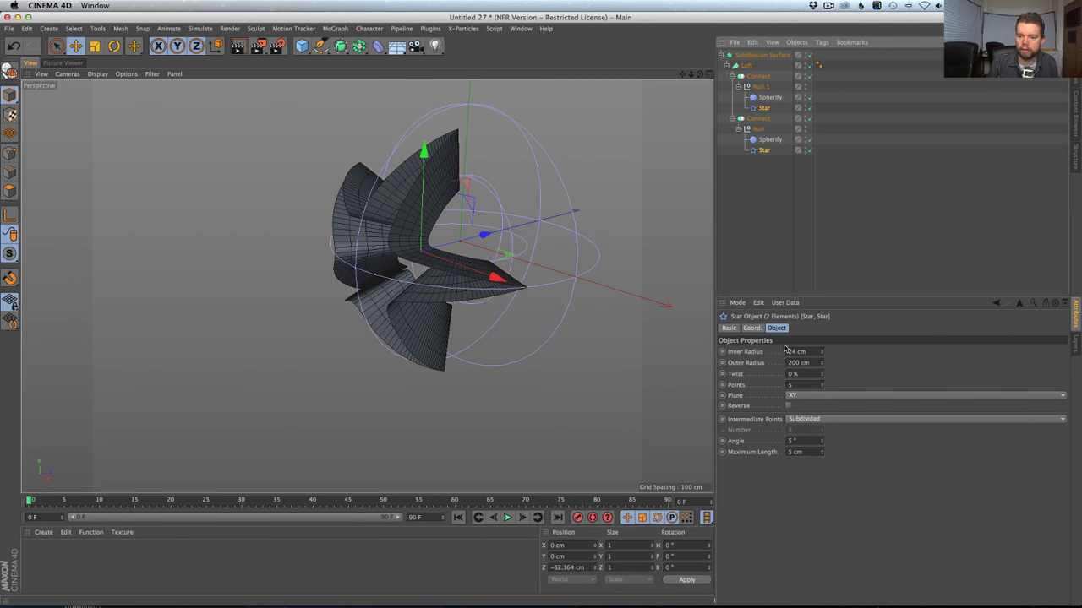
{"action": "left_click", "coordinate": [801, 420]}
{"action": "left_click", "coordinate": [804, 431]}
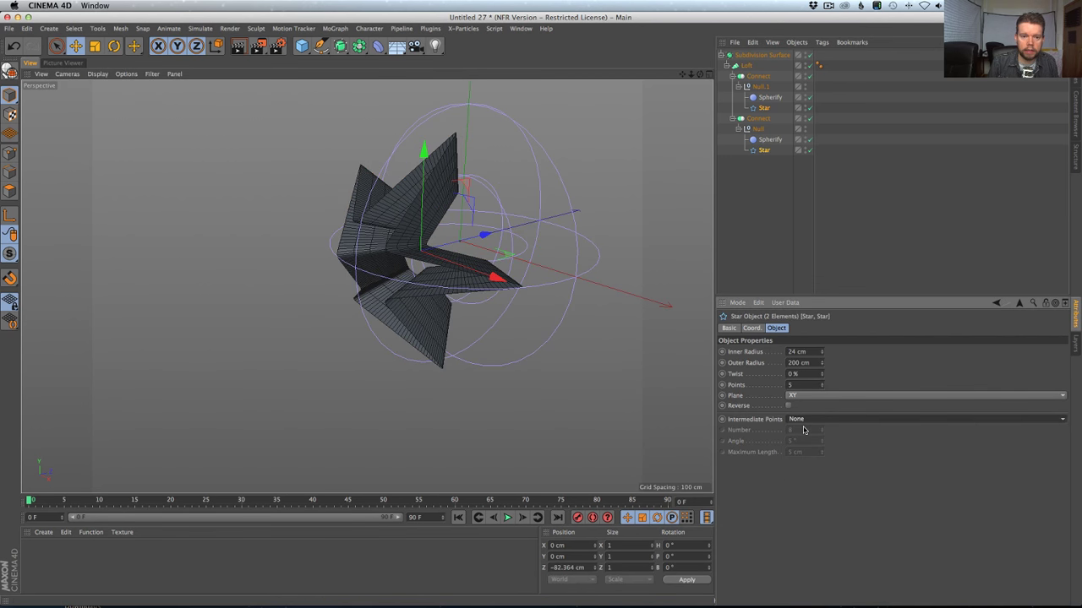
{"action": "mouse_move", "coordinate": [457, 145]}
{"action": "left_mouse_down", "text": "alt"}
{"action": "mouse_move", "coordinate": [511, 162]}
{"action": "mouse_move", "coordinate": [465, 150]}
{"action": "left_mouse_up", "text": "alt"}
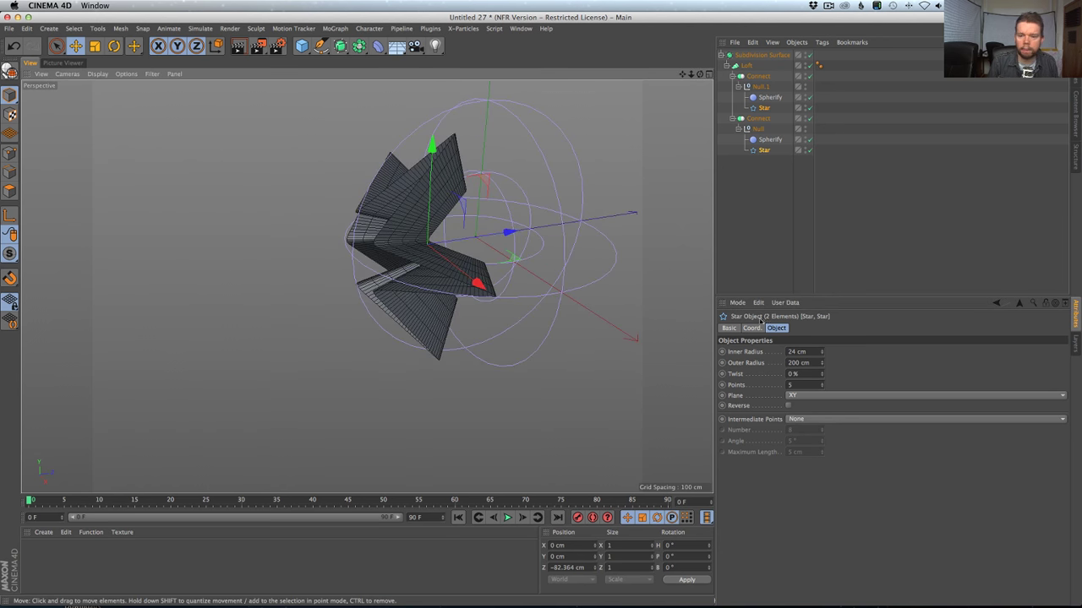
Try both Star splines with Subdivided Intermediate Points, a 90° Angle and a 15 cm Maximum Length.
{"action": "left_click", "coordinate": [813, 419]}
{"action": "left_click", "coordinate": [807, 475]}
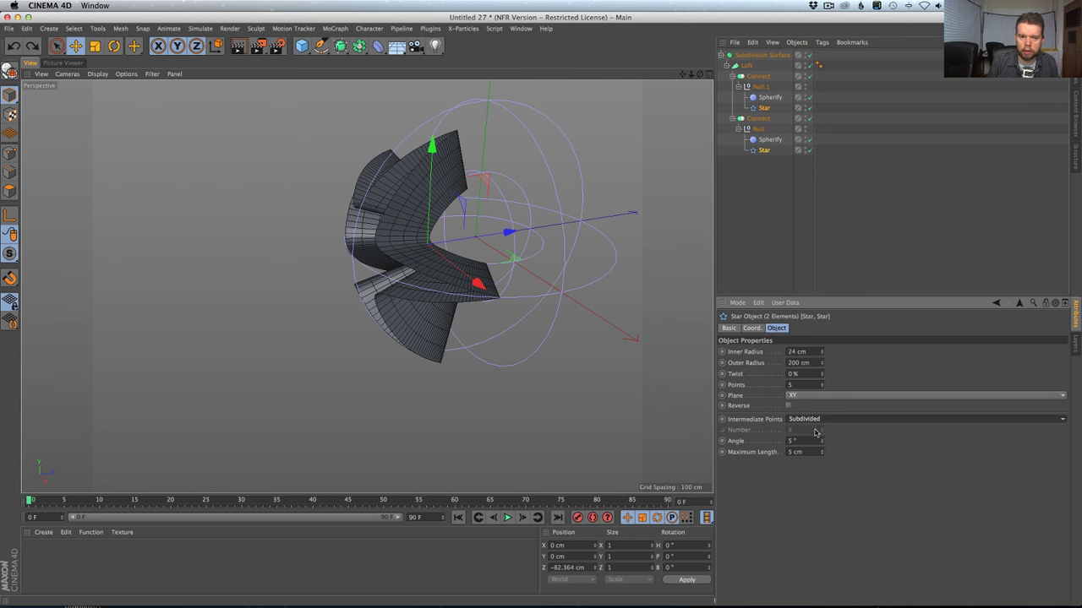
{"action": "left_click_drag", "start_coordinate": [806, 441], "coordinate": [749, 440]}
{"action": "type", "text": "2"}
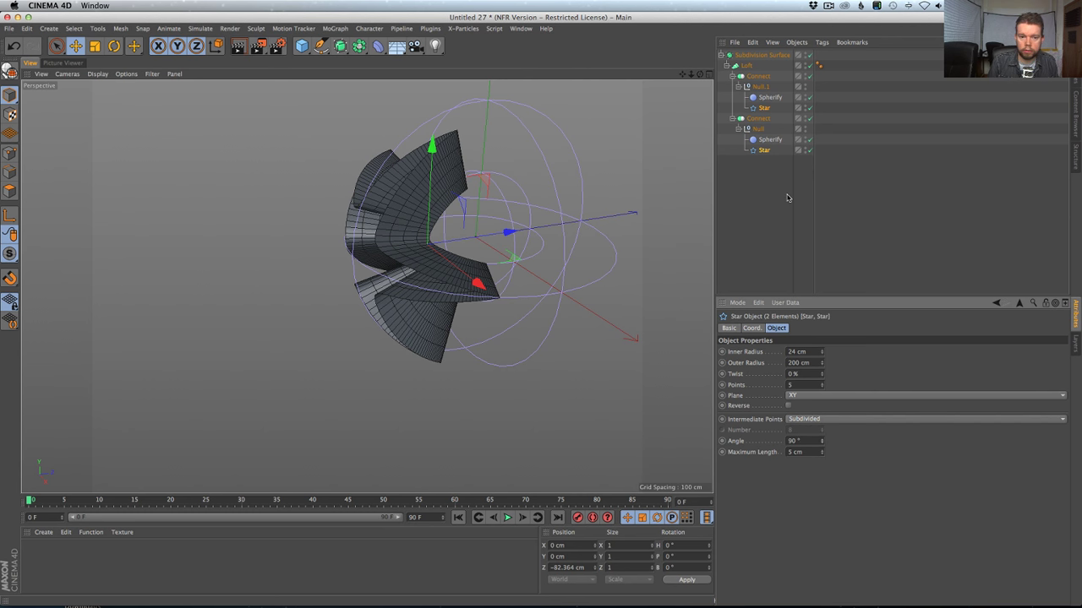
{"action": "type", "text": "1"}
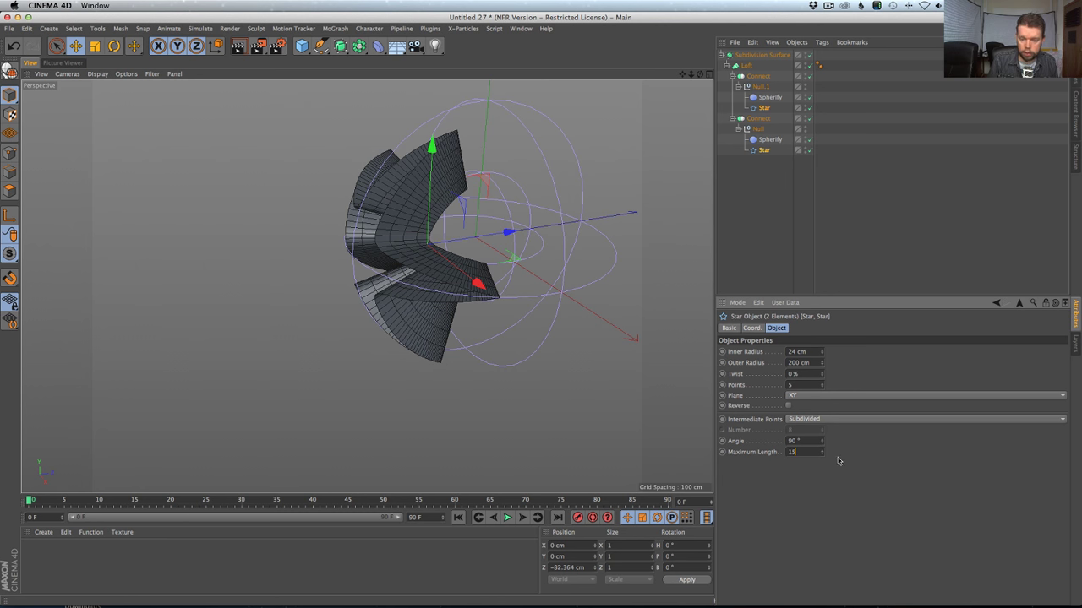
Set both Star splines' Intermediate Points to Natural with Number 13 and inspect the mesh from several angles.
{"action": "left_click", "coordinate": [810, 420]}
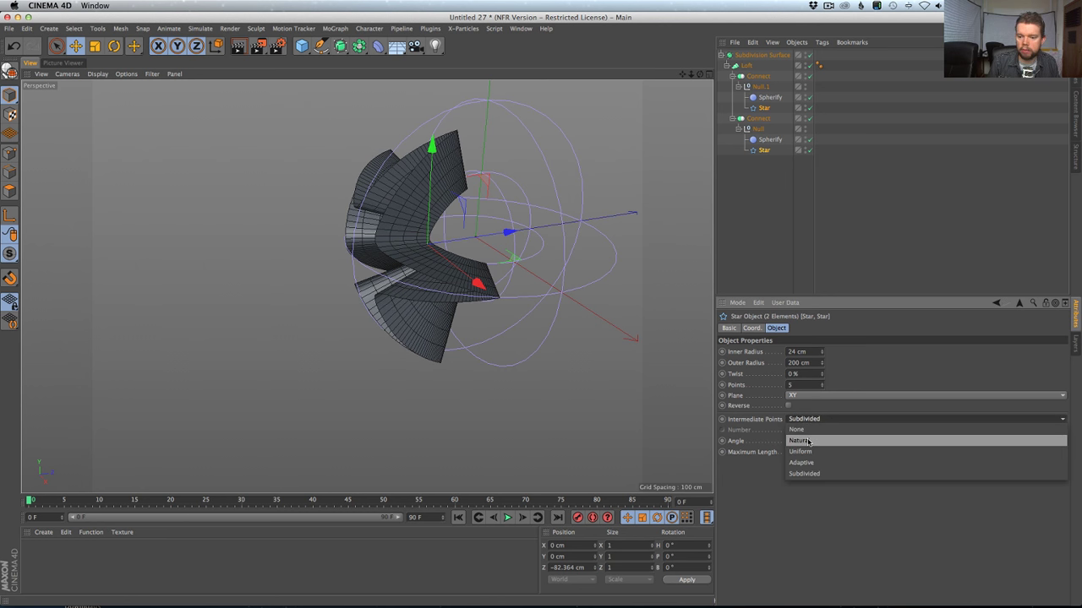
{"action": "left_click", "coordinate": [807, 441]}
{"action": "left_click_drag", "start_coordinate": [822, 437], "coordinate": [821, 425]}
{"action": "left_click", "coordinate": [822, 432]}
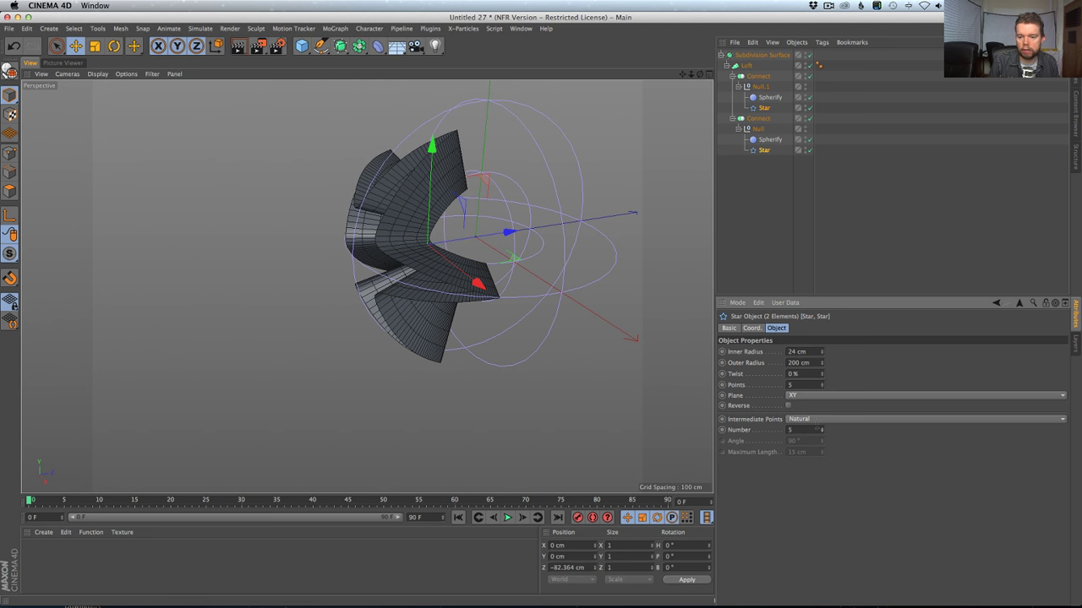
{"action": "left_click", "coordinate": [820, 429]}
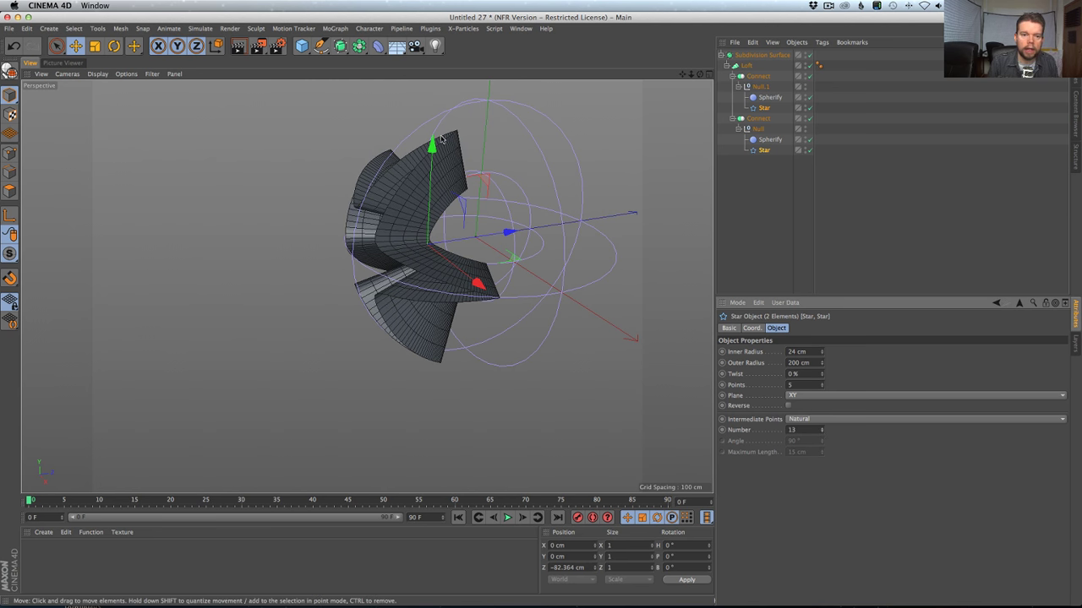
{"action": "left_click_drag", "start_coordinate": [454, 136], "coordinate": [411, 247], "text": "alt"}
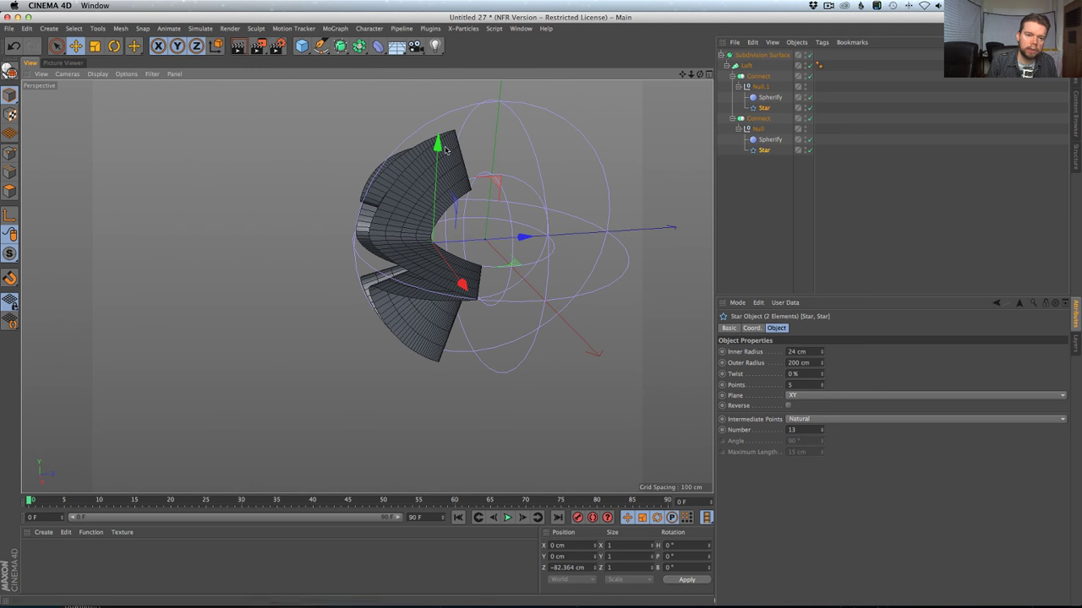
{"action": "left_click_drag", "start_coordinate": [416, 199], "coordinate": [446, 121], "text": "alt"}
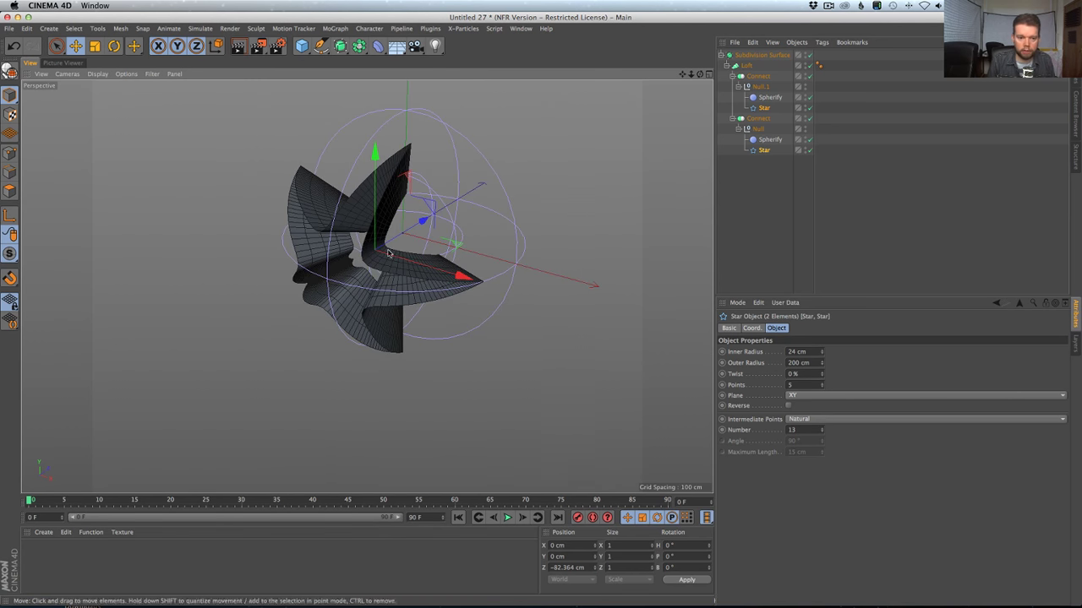
{"action": "left_click_drag", "start_coordinate": [369, 265], "coordinate": [336, 212], "text": "alt"}
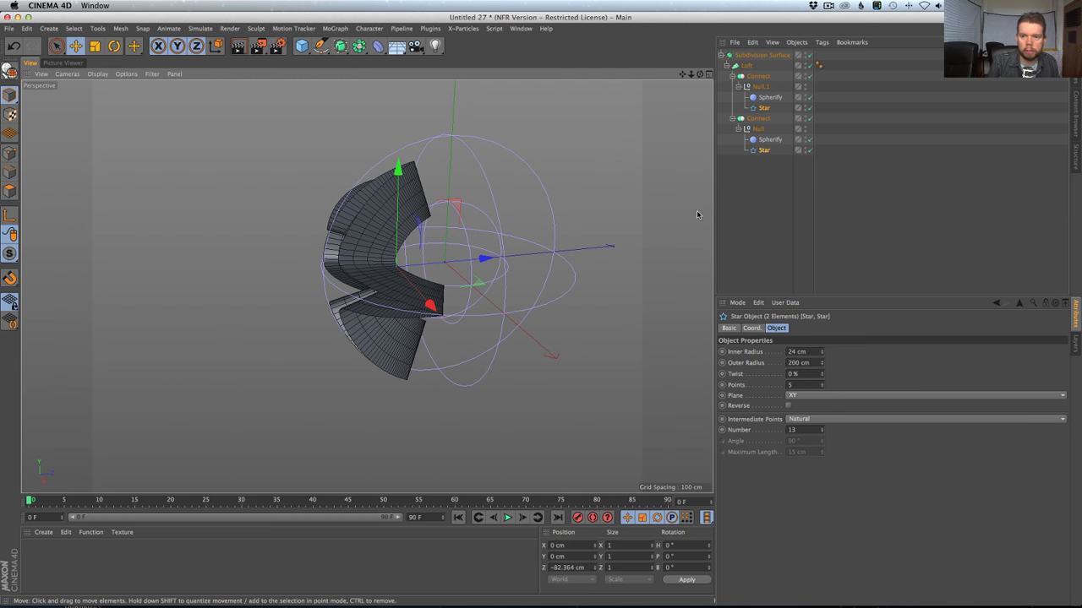
Move both Star splines together along the Z axis to about -185 cm.
{"action": "left_click", "coordinate": [763, 150], "text": "ctrl"}
{"action": "left_click", "coordinate": [763, 150], "text": "ctrl"}
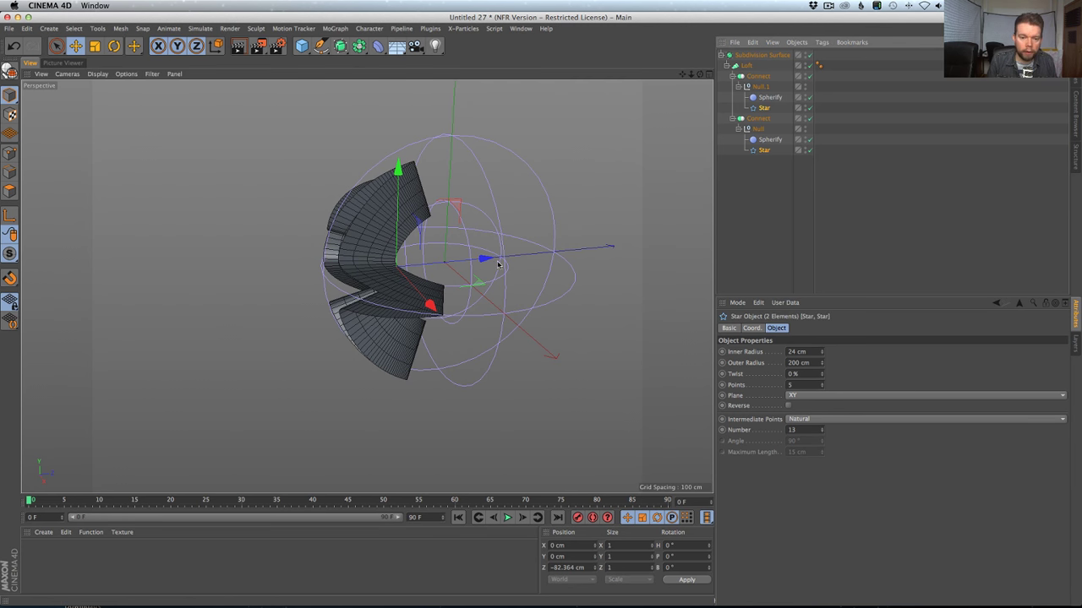
{"action": "left_click_drag", "start_coordinate": [481, 258], "coordinate": [427, 302]}
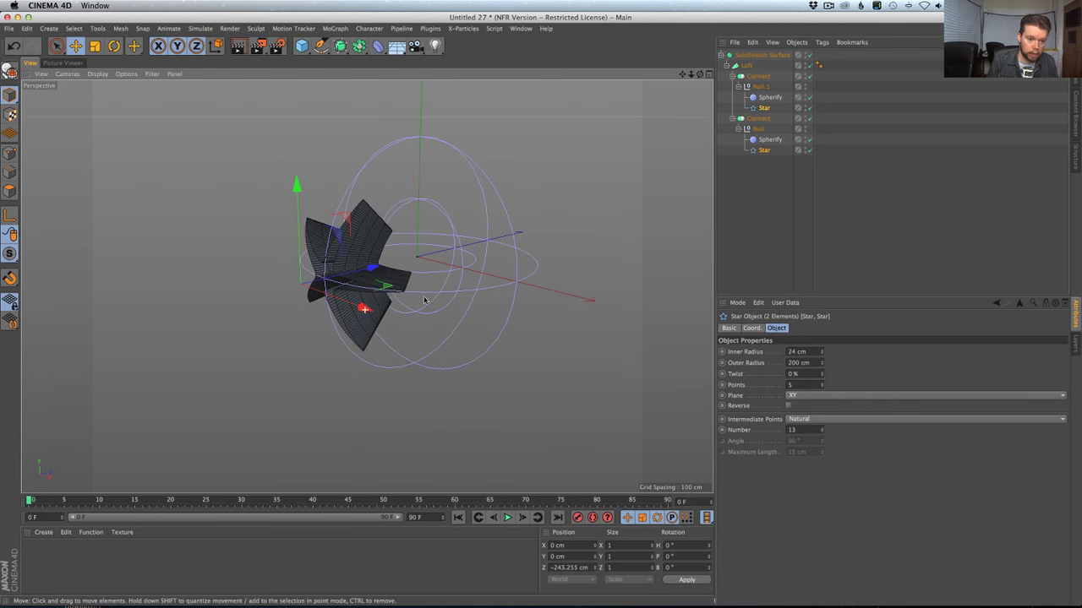
{"action": "left_click_drag", "start_coordinate": [370, 268], "coordinate": [412, 296]}
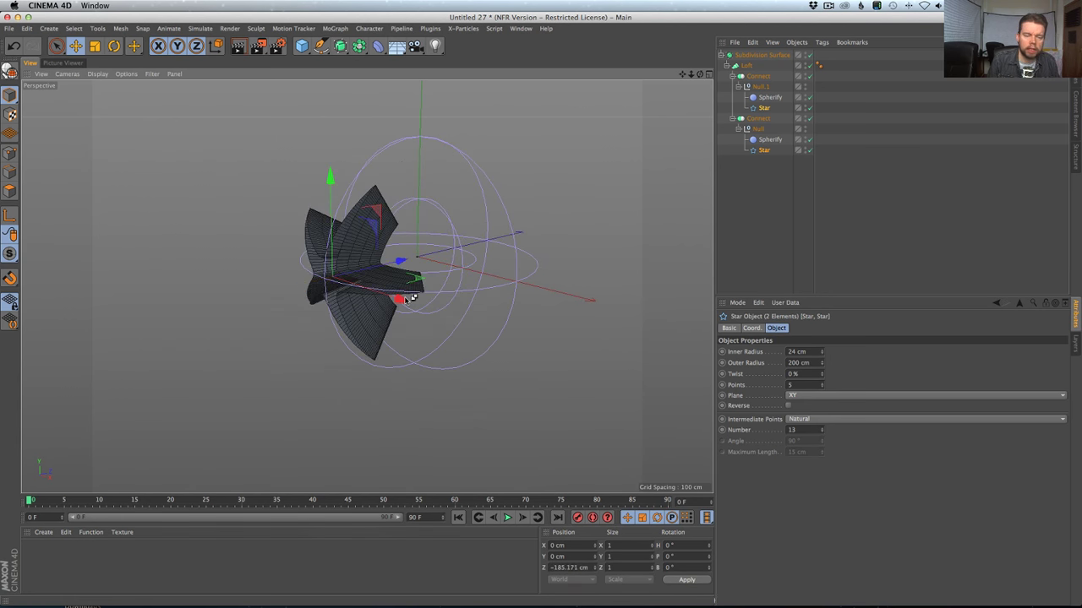
Switch to Chrome and review the Xbox Motion Brand Identity video, replaying from 00:10, to compare its layered sphere with the star in Cinema 4D.
{"action": "key", "text": "super+Tab"}
{"action": "left_click", "coordinate": [334, 359]}
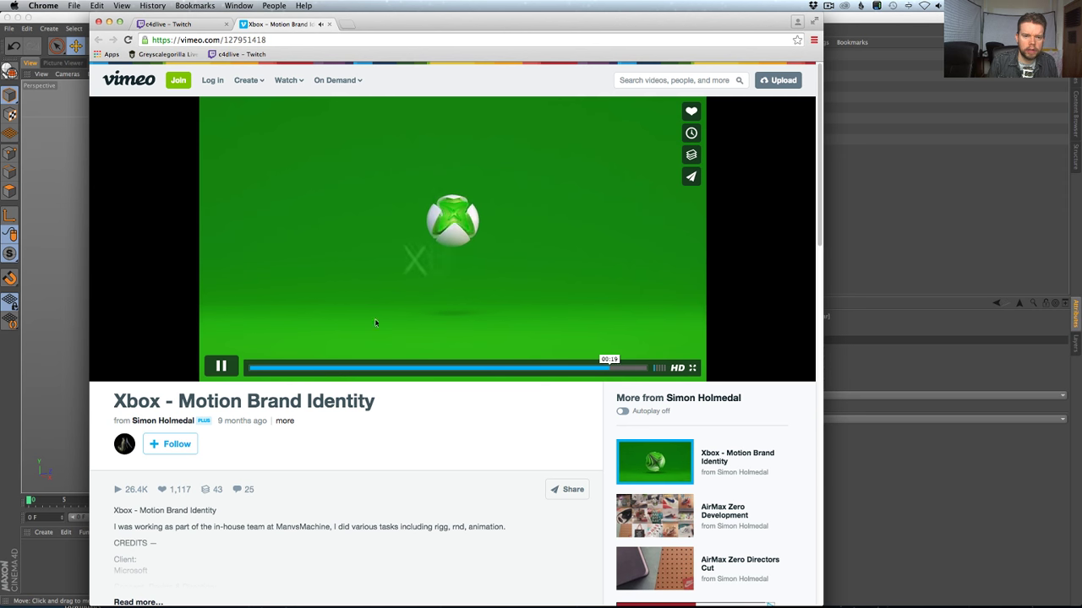
{"action": "key", "text": "space"}
{"action": "key", "text": "super+Tab"}
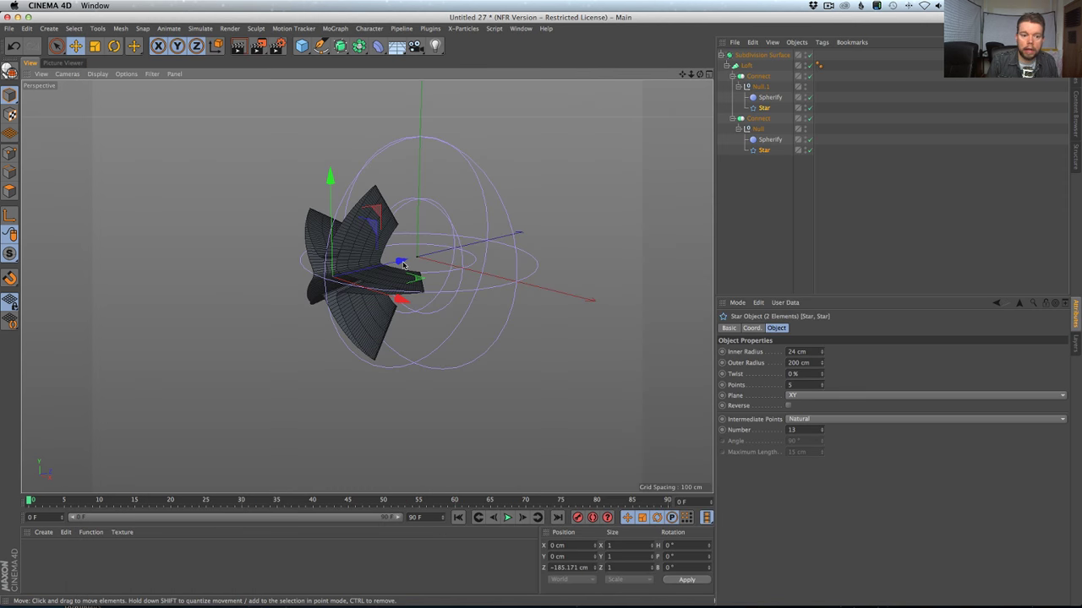
{"action": "left_click_drag", "start_coordinate": [403, 265], "coordinate": [318, 175], "text": "alt"}
{"action": "left_click_drag", "start_coordinate": [360, 224], "coordinate": [325, 118], "text": "alt"}
{"action": "key", "text": "super+Tab"}
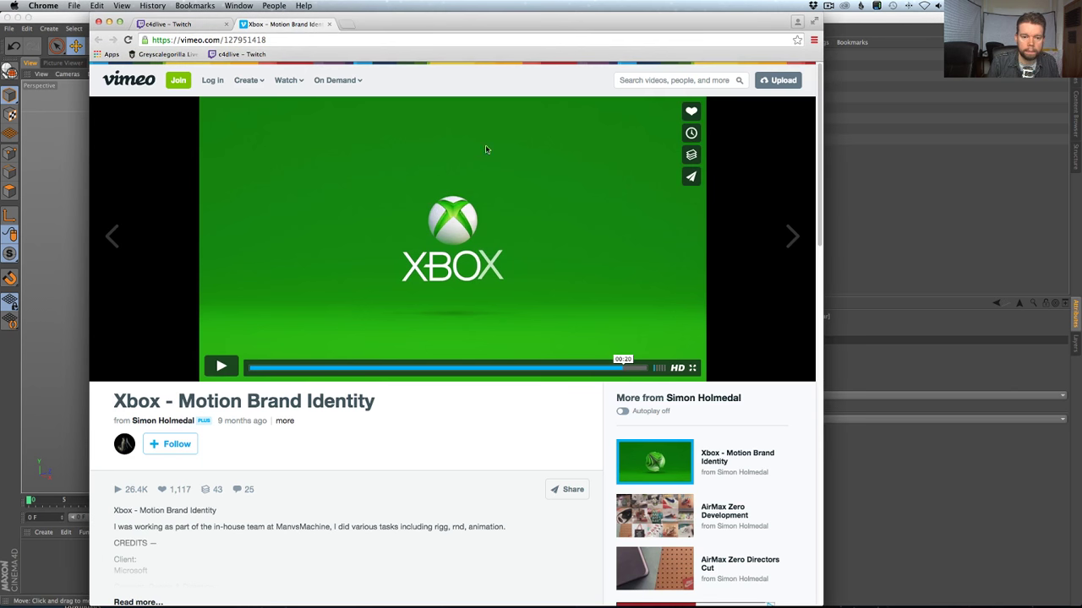
{"action": "left_click", "coordinate": [435, 368]}
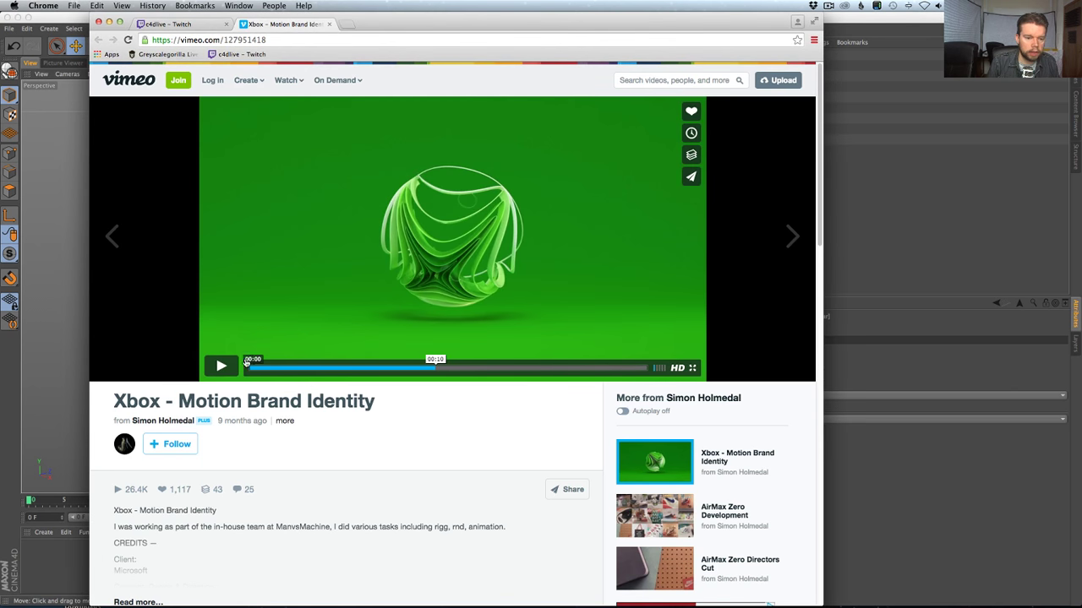
{"action": "left_click", "coordinate": [221, 366]}
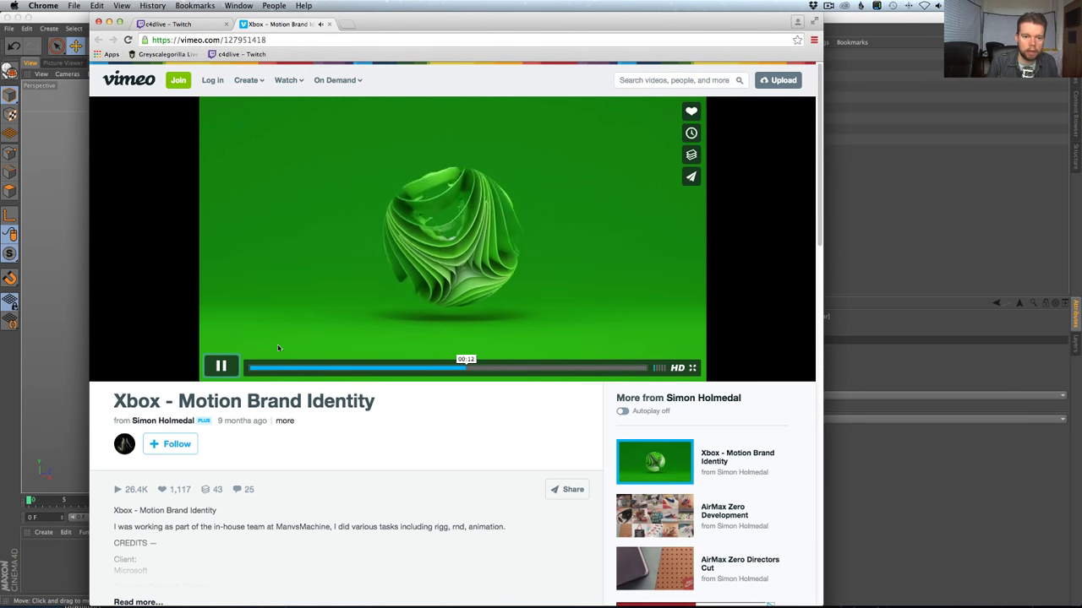
{"action": "key", "text": "super+Tab"}
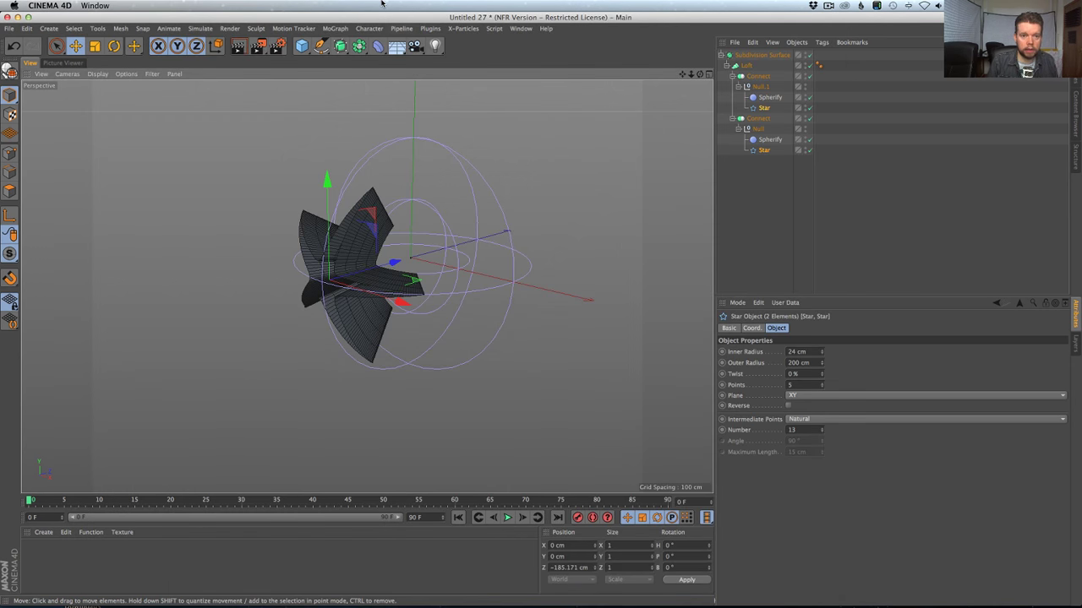
Add a Cloth Surface with Subdivisions set to 0 and move it below the Subdivision Surface in the object hierarchy.
{"action": "left_click", "coordinate": [334, 28]}
{"action": "mouse_move", "coordinate": [385, 31]}
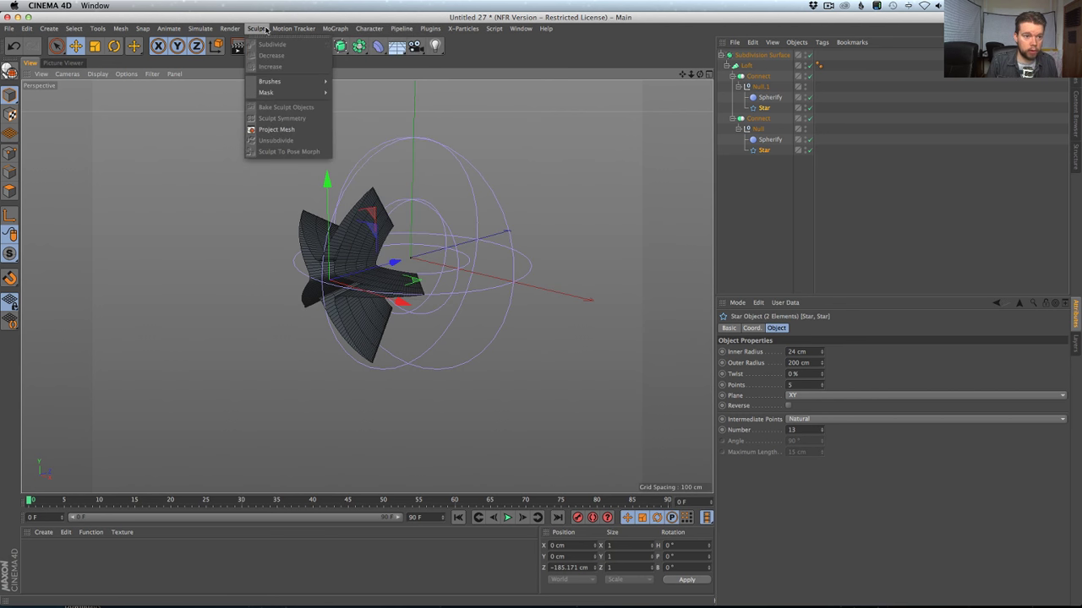
{"action": "mouse_move", "coordinate": [241, 31]}
{"action": "mouse_move", "coordinate": [206, 32]}
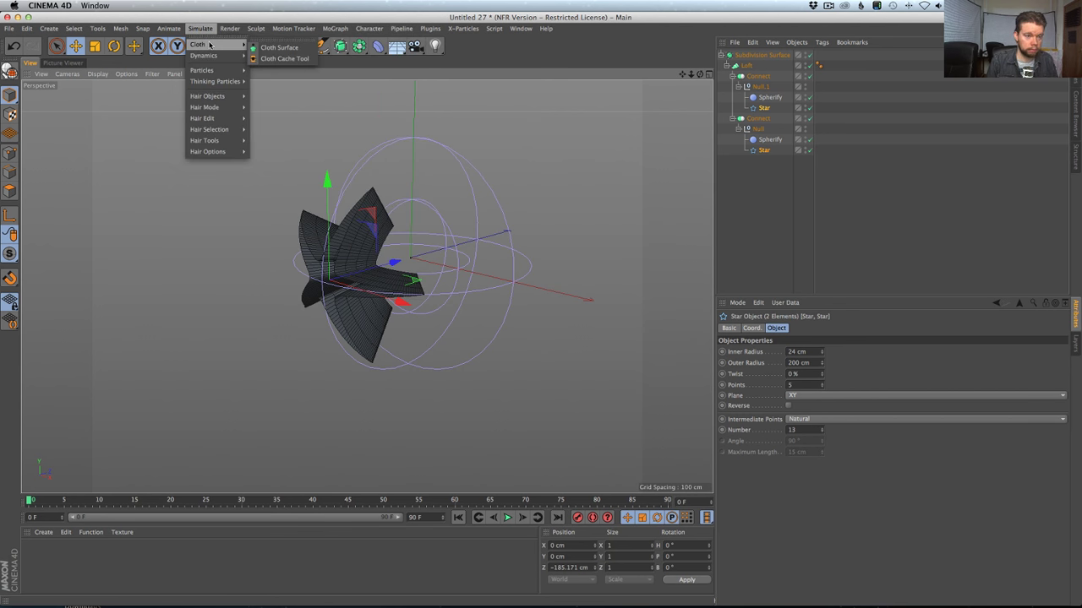
{"action": "left_click", "coordinate": [273, 49]}
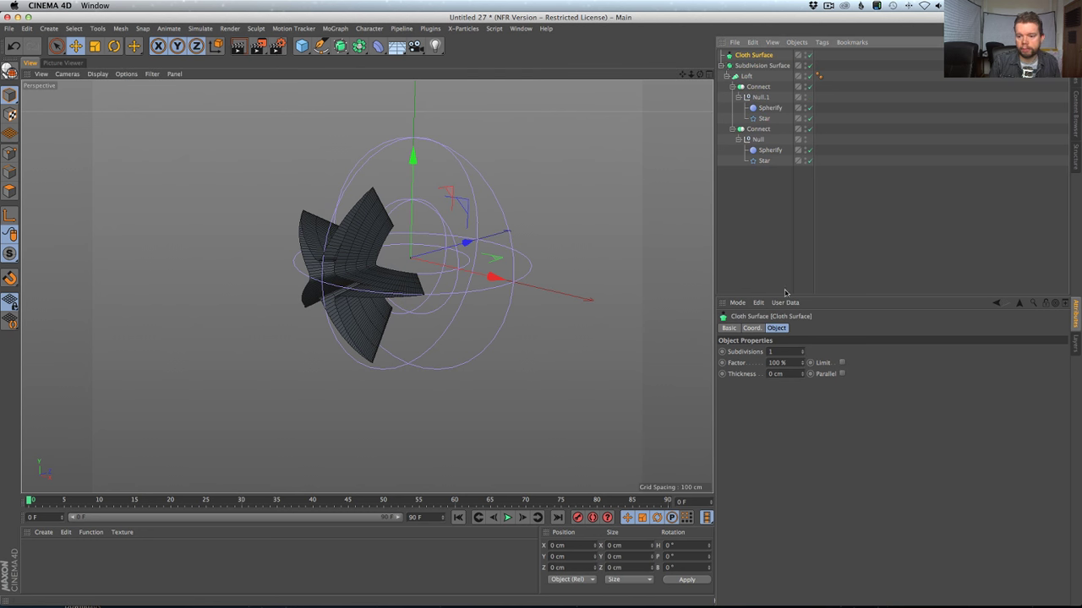
{"action": "left_click", "coordinate": [802, 354]}
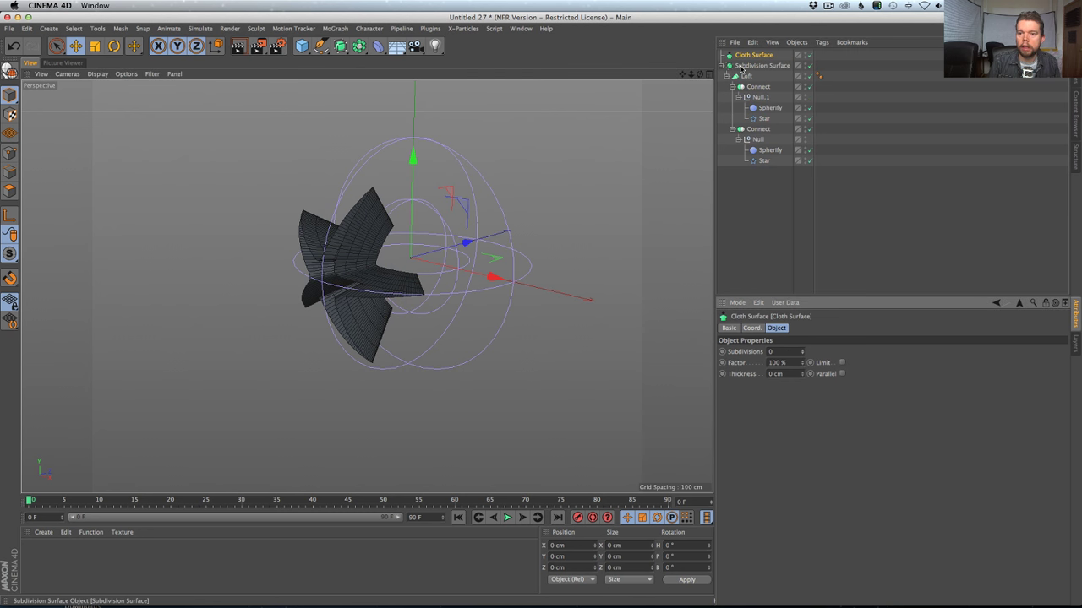
{"action": "left_click_drag", "start_coordinate": [752, 55], "coordinate": [748, 66]}
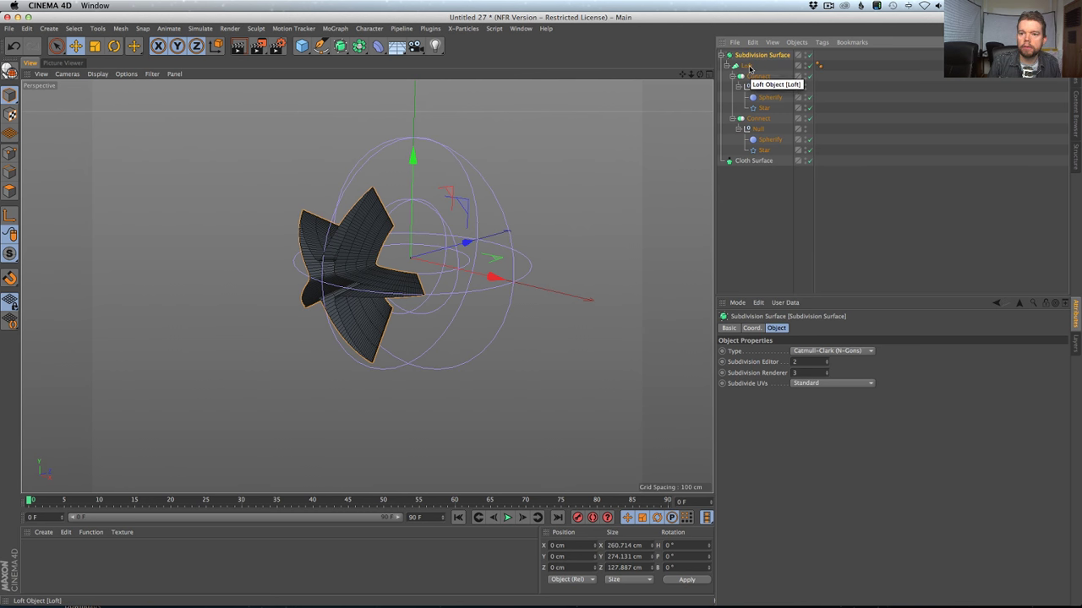
Make the Subdivision Surface hierarchy a child of the Cloth Surface and set the Cloth Surface's Thickness to -3 cm.
{"action": "left_click", "coordinate": [746, 66]}
{"action": "left_click_drag", "start_coordinate": [752, 110], "coordinate": [763, 162]}
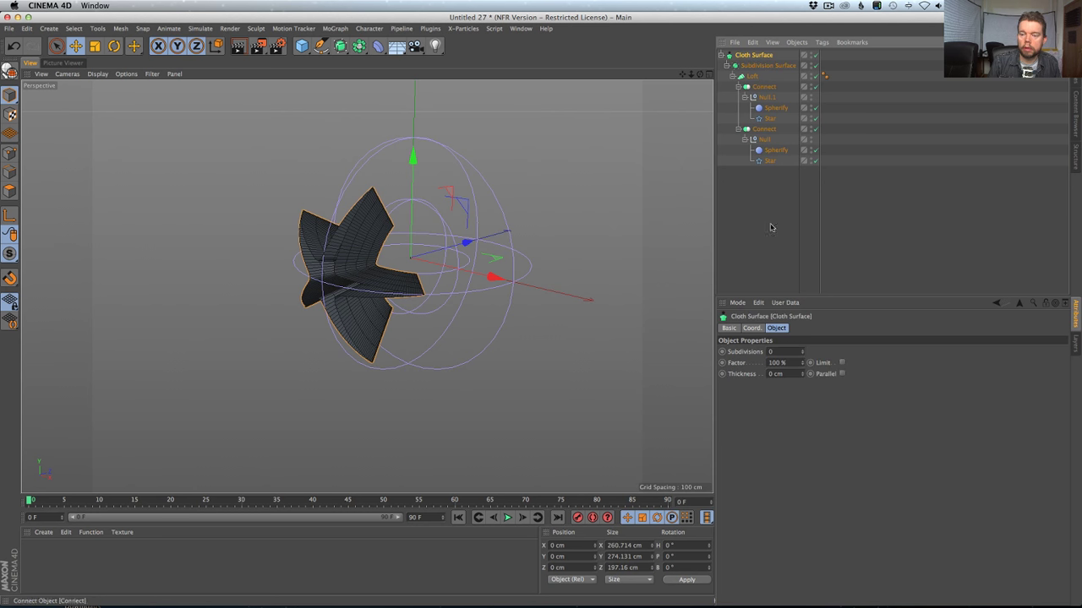
{"action": "left_click", "coordinate": [805, 373]}
{"action": "left_click", "coordinate": [804, 373]}
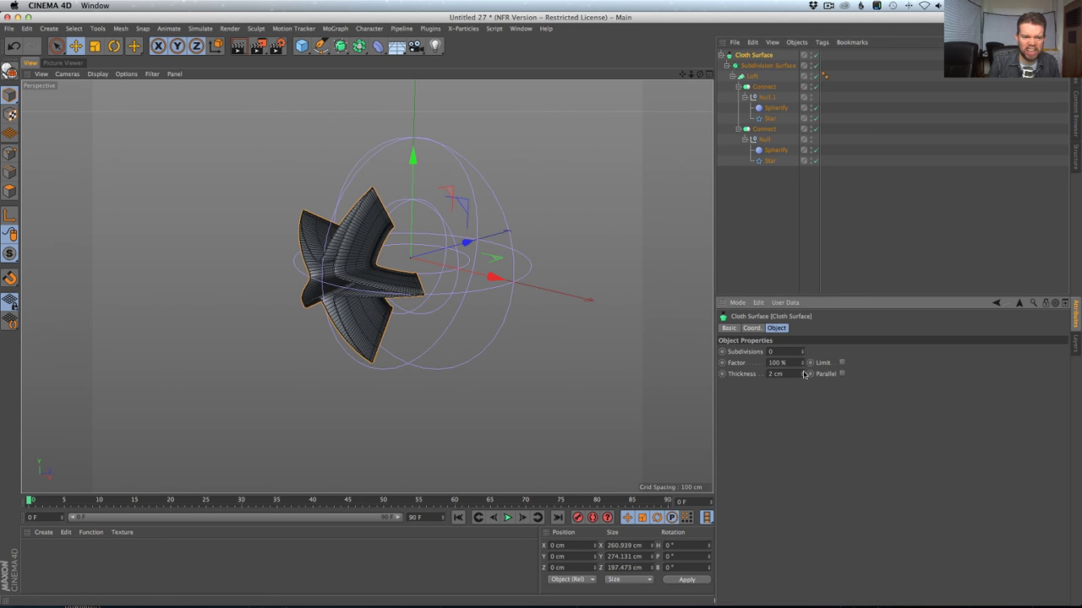
{"action": "left_click", "coordinate": [803, 377]}
{"action": "left_click", "coordinate": [804, 376]}
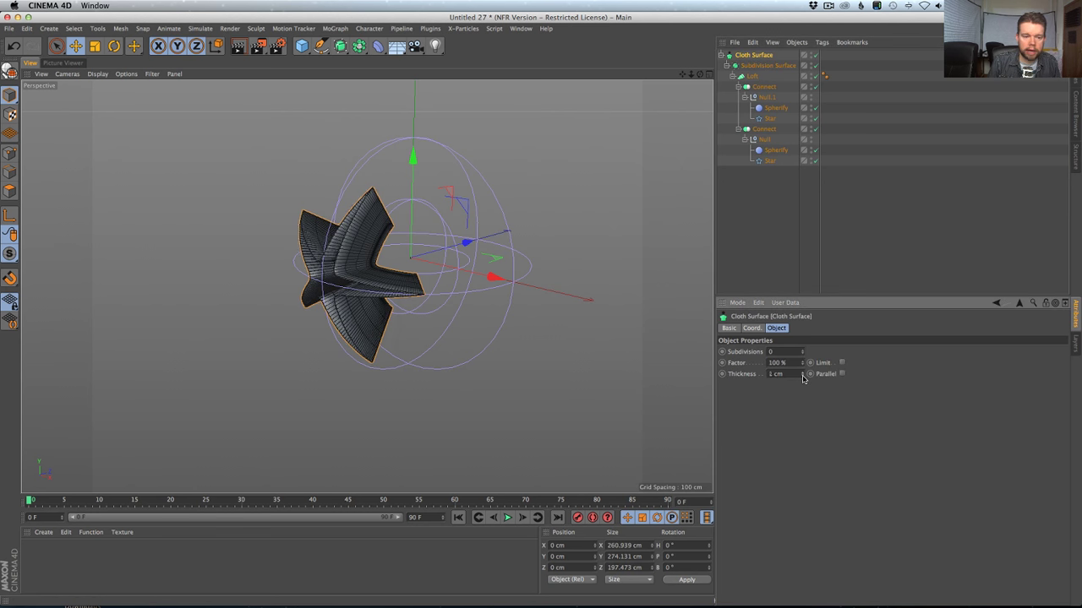
{"action": "left_click", "coordinate": [804, 377]}
{"action": "left_click", "coordinate": [804, 376]}
{"action": "left_click", "coordinate": [803, 376]}
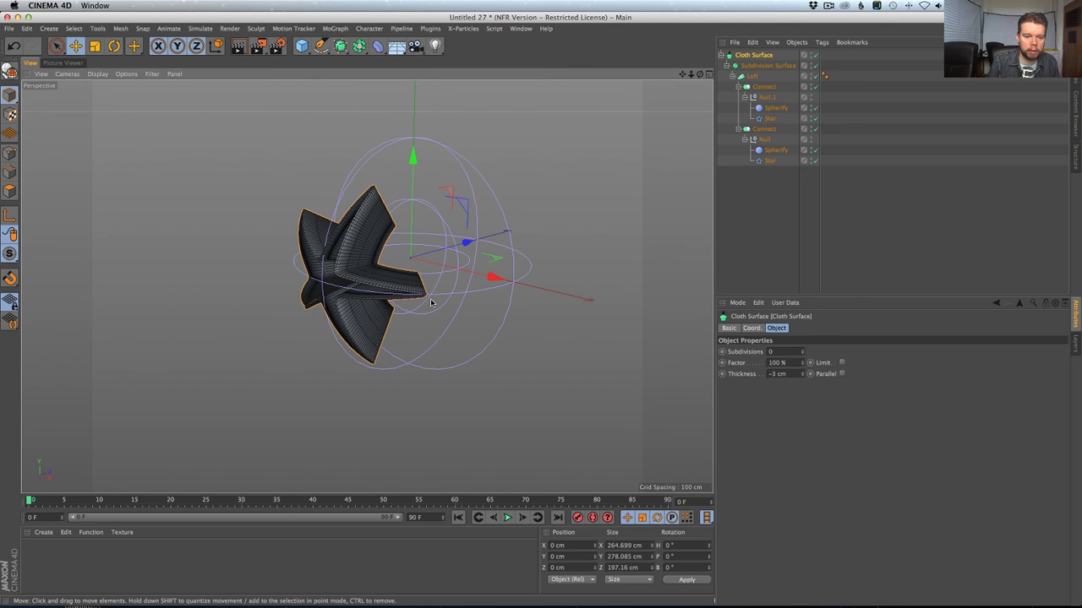
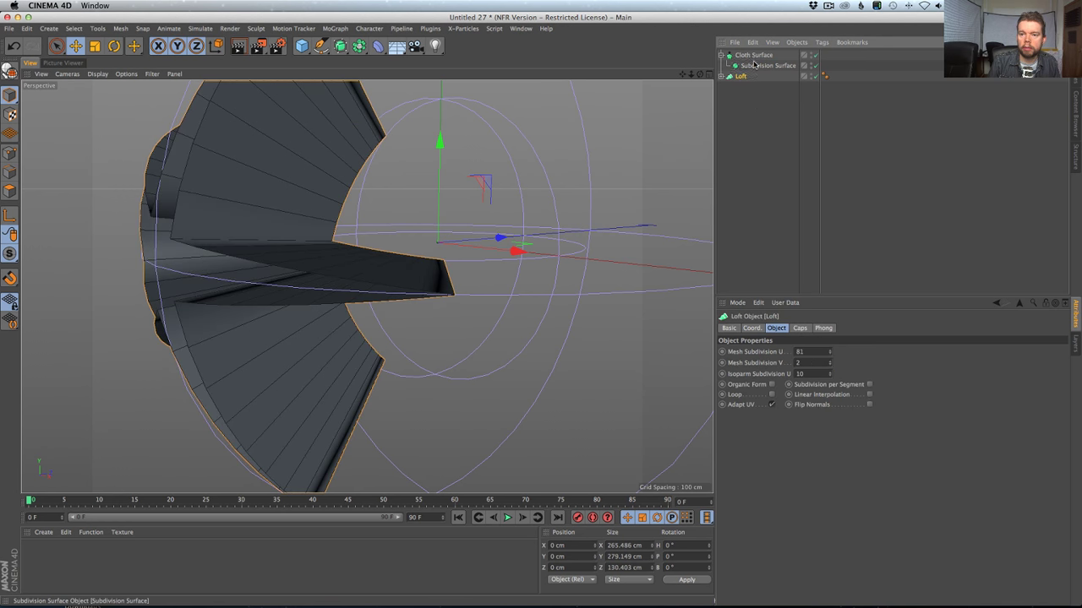
Try nesting the Cloth Surface inside the Subdivision Surface, and restore the Cloth Surface as the parent.
{"action": "mouse_move", "coordinate": [747, 55]}
{"action": "left_mouse_down"}
{"action": "mouse_move", "coordinate": [745, 72]}
{"action": "mouse_move", "coordinate": [749, 57]}
{"action": "left_mouse_up"}
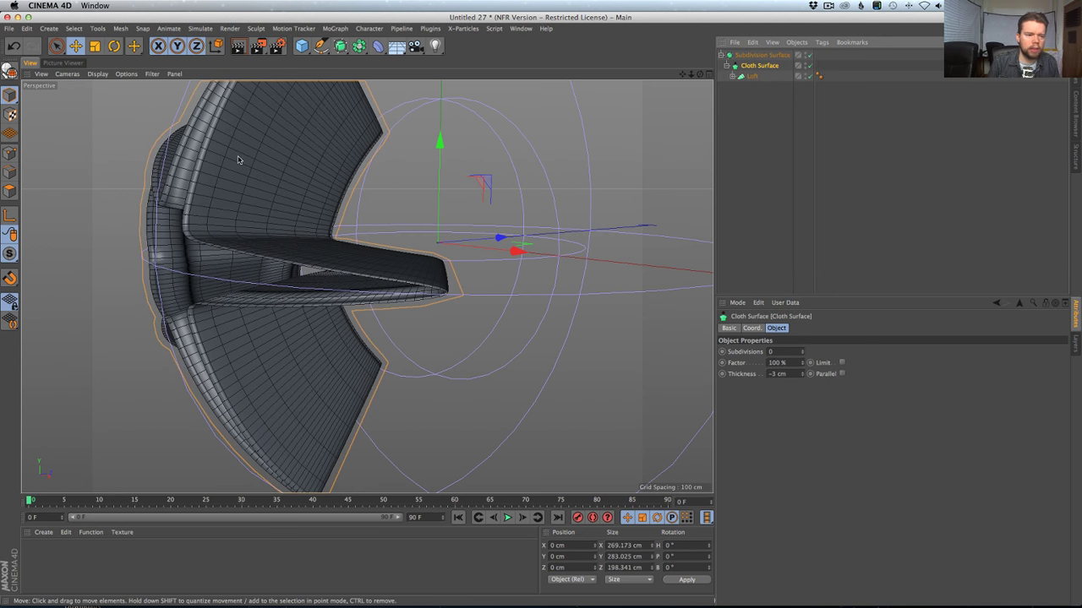
{"action": "key", "text": "ctrl+z"}
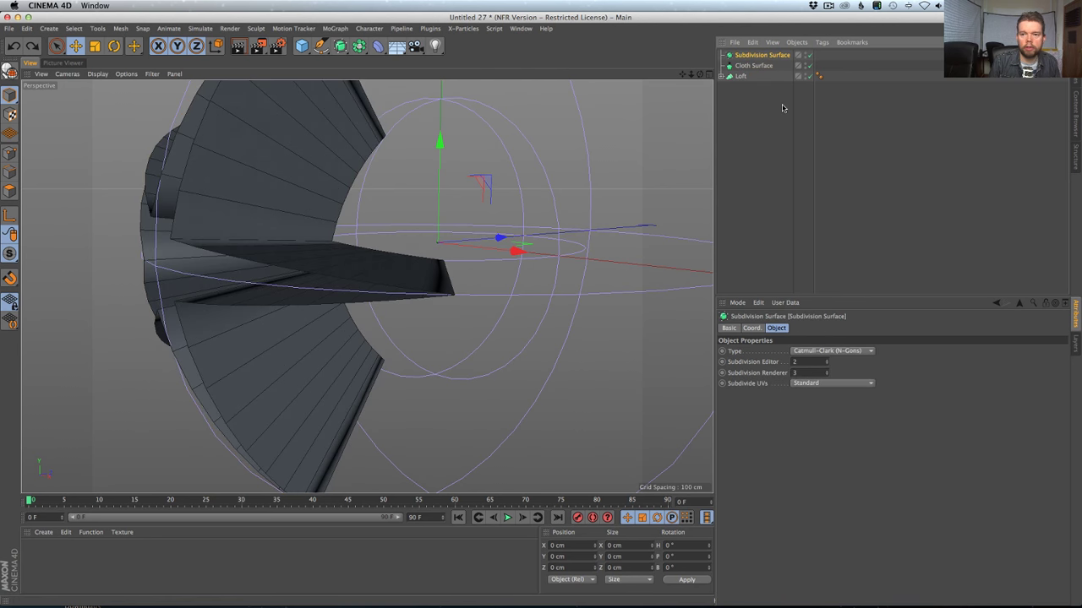
{"action": "key", "text": "ctrl+y"}
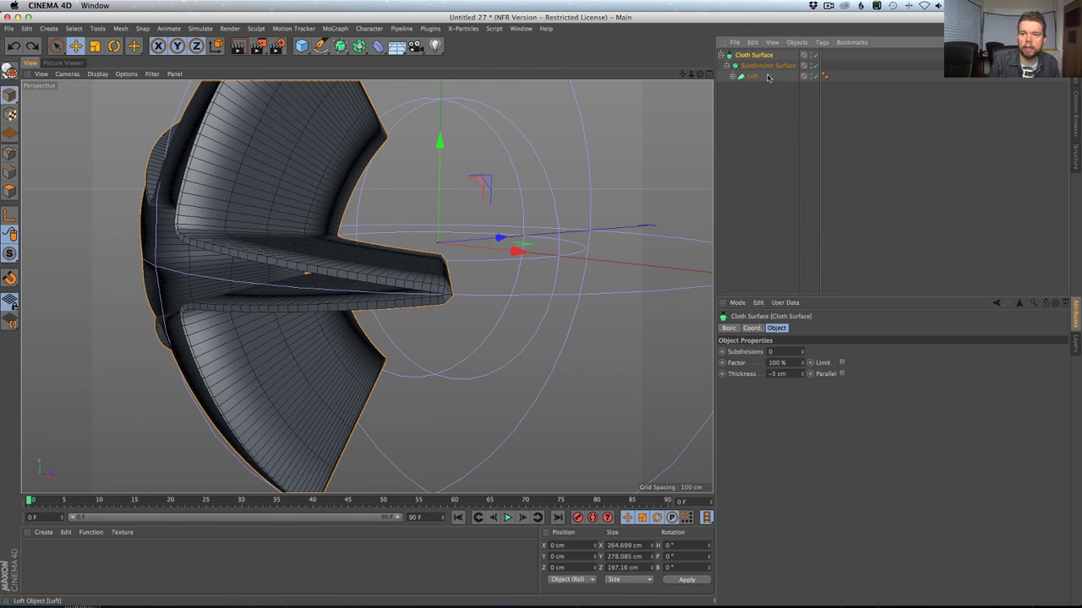
Select both Star splines and move them together along the Z axis to about -123 cm.
{"action": "left_click", "coordinate": [415, 206]}
{"action": "left_click_drag", "start_coordinate": [414, 205], "coordinate": [342, 211], "text": "alt"}
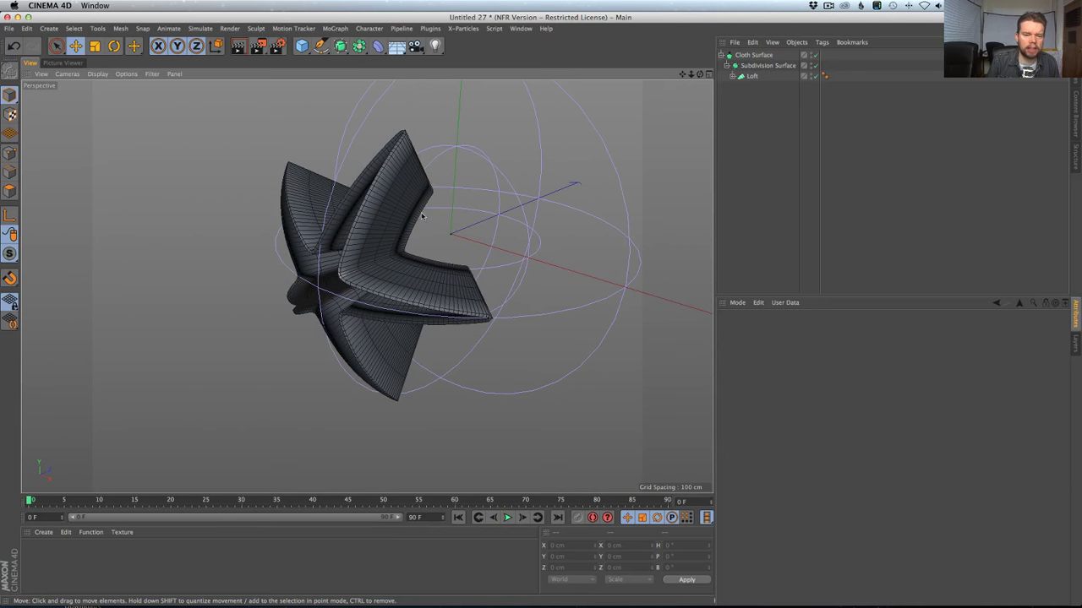
{"action": "left_click", "coordinate": [732, 77]}
{"action": "left_click", "coordinate": [769, 118]}
{"action": "left_click", "coordinate": [770, 160], "text": "ctrl"}
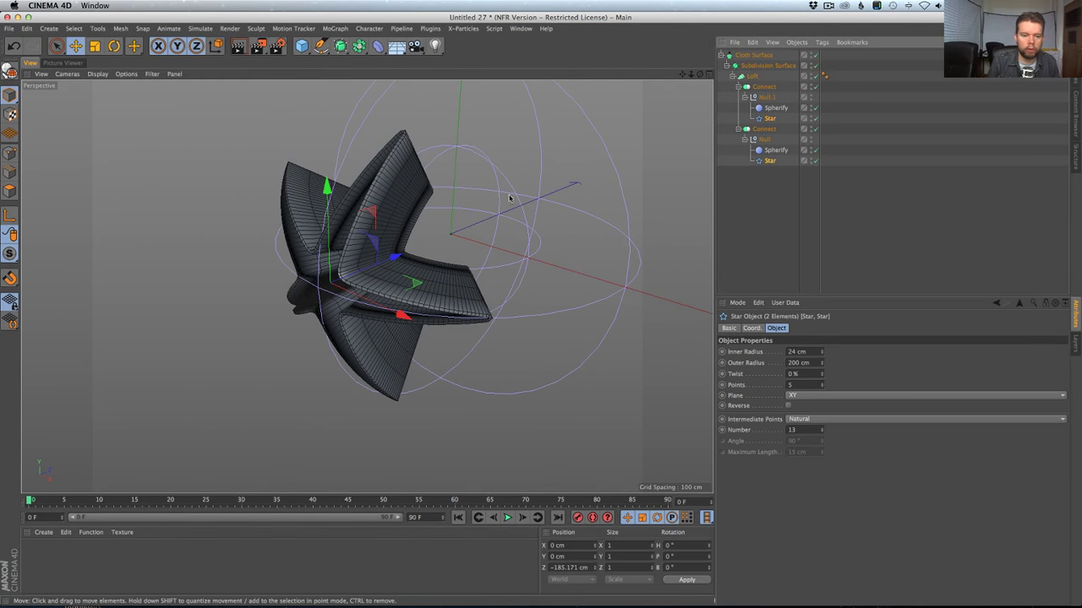
{"action": "left_click_drag", "start_coordinate": [378, 279], "coordinate": [592, 232]}
{"action": "left_click_drag", "start_coordinate": [507, 254], "coordinate": [286, 212], "text": "alt"}
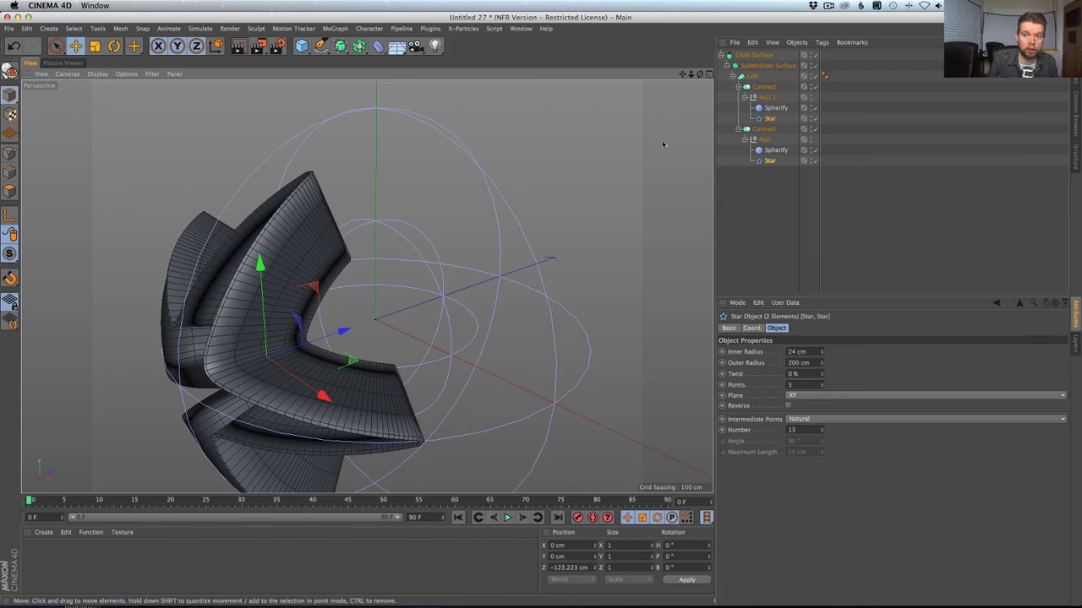
Add a Connect object as the parent of the Cloth Surface and set its Phong Mode to Manual.
{"action": "left_click", "coordinate": [758, 56]}
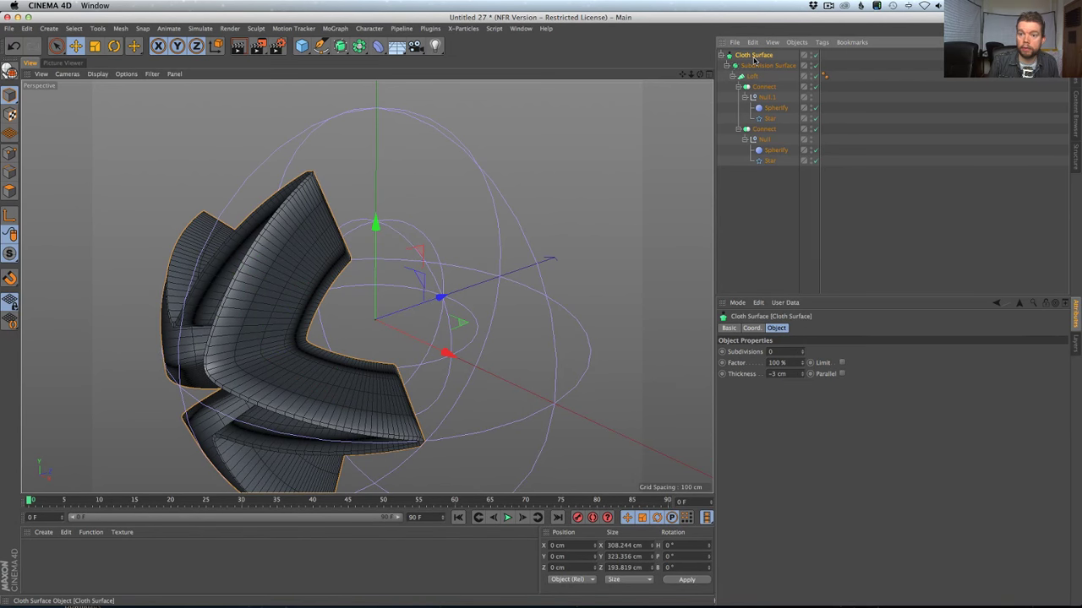
{"action": "left_click", "coordinate": [359, 48]}
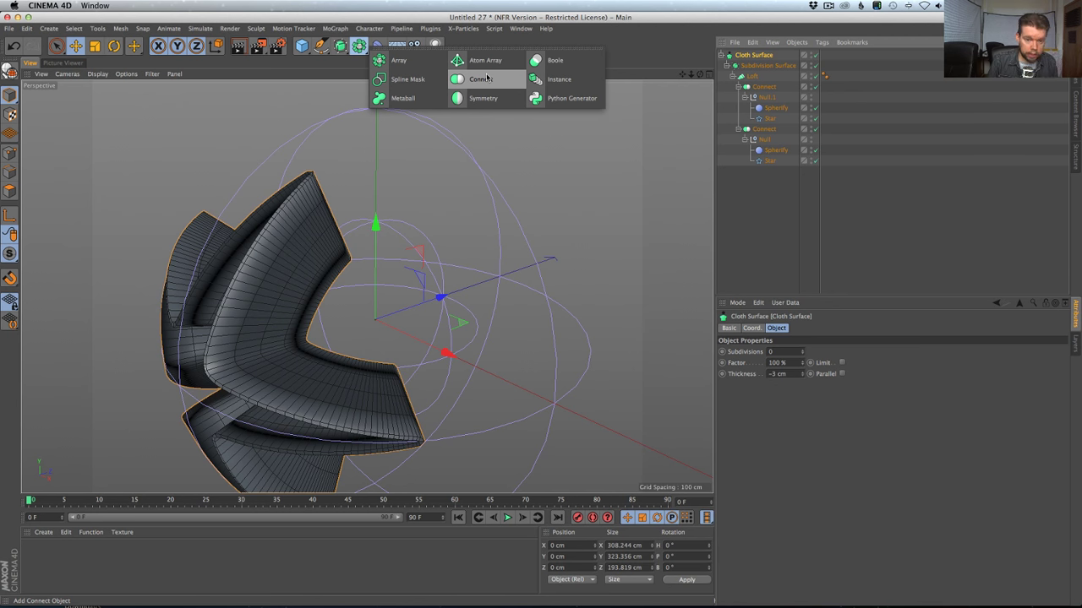
{"action": "left_click", "coordinate": [481, 79]}
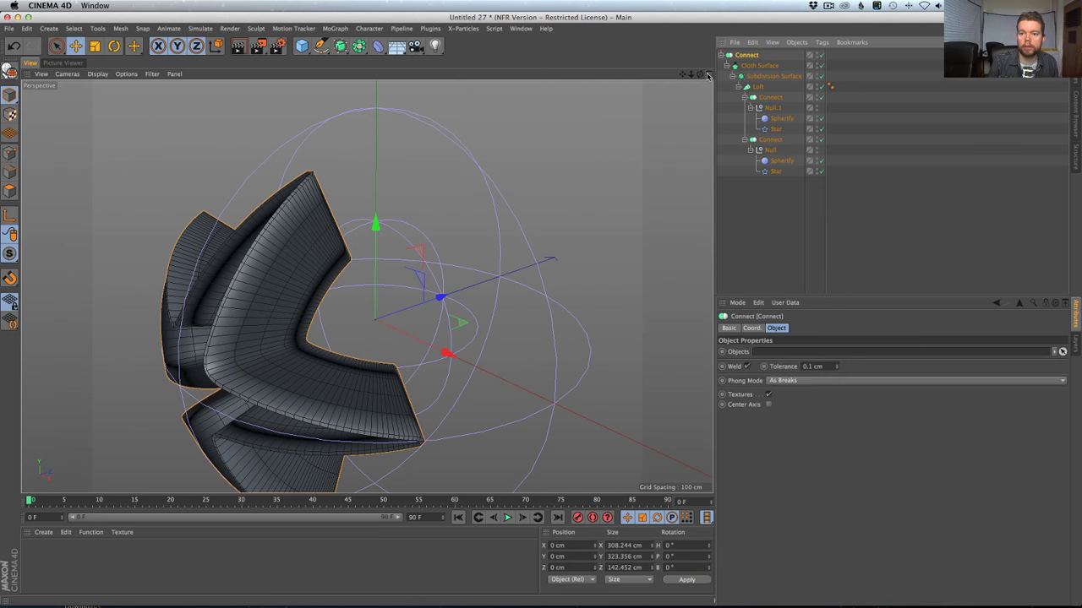
{"action": "left_click", "coordinate": [783, 380]}
{"action": "left_click", "coordinate": [783, 395]}
Move the Loft's Phong tag to the topmost Connect object and enable its Angle Limit with an 80° Phong Angle.
{"action": "left_click_drag", "start_coordinate": [830, 86], "coordinate": [830, 55]}
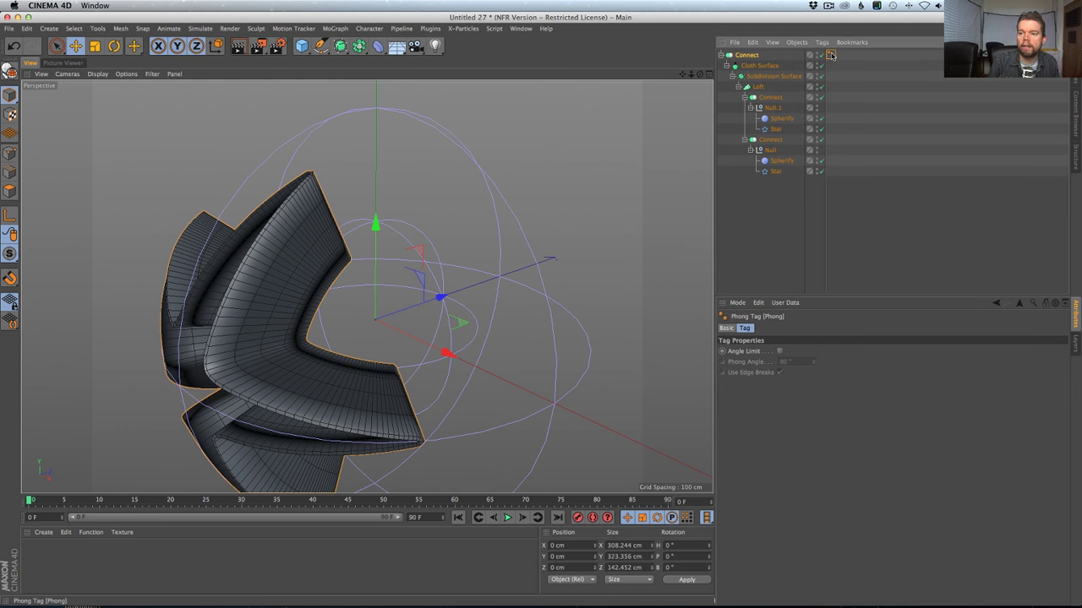
{"action": "left_click", "coordinate": [780, 352]}
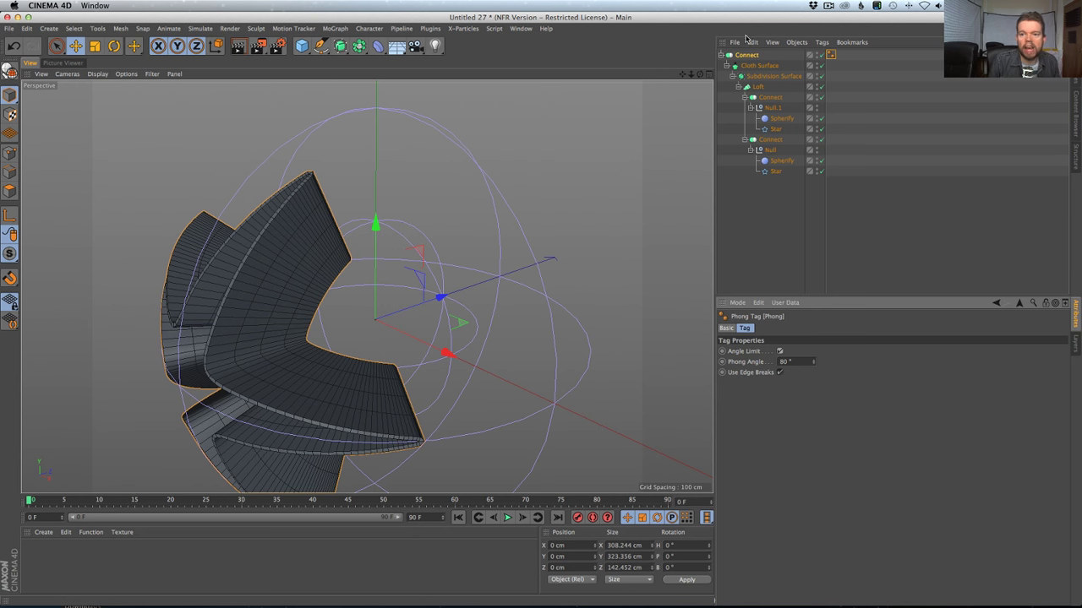
{"action": "left_click", "coordinate": [759, 66]}
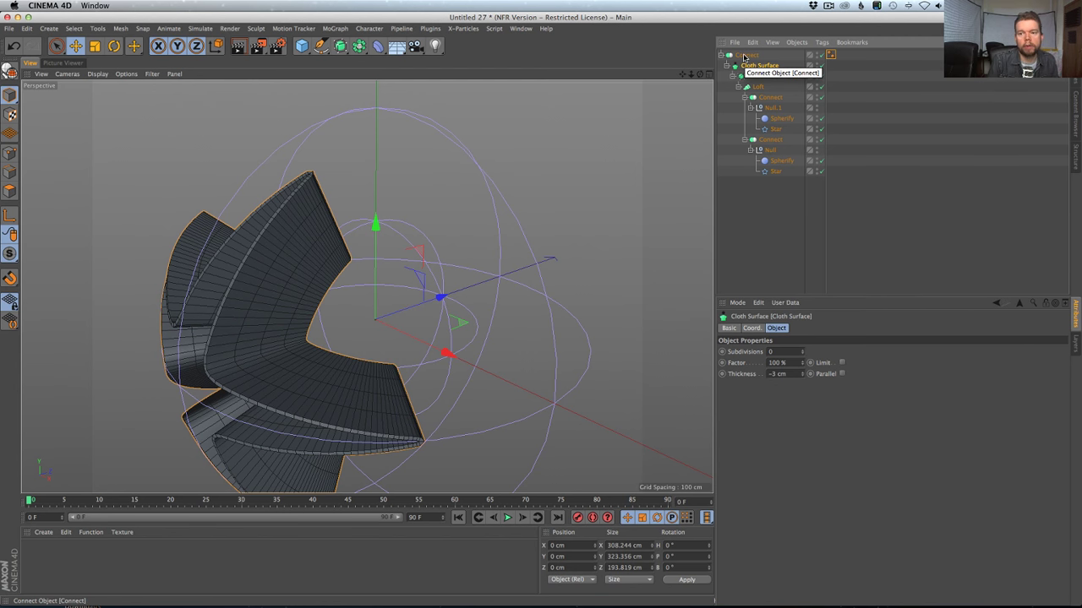
{"action": "scroll", "coordinate": [241, 334], "scroll_direction": "down", "scroll_amount": 4}
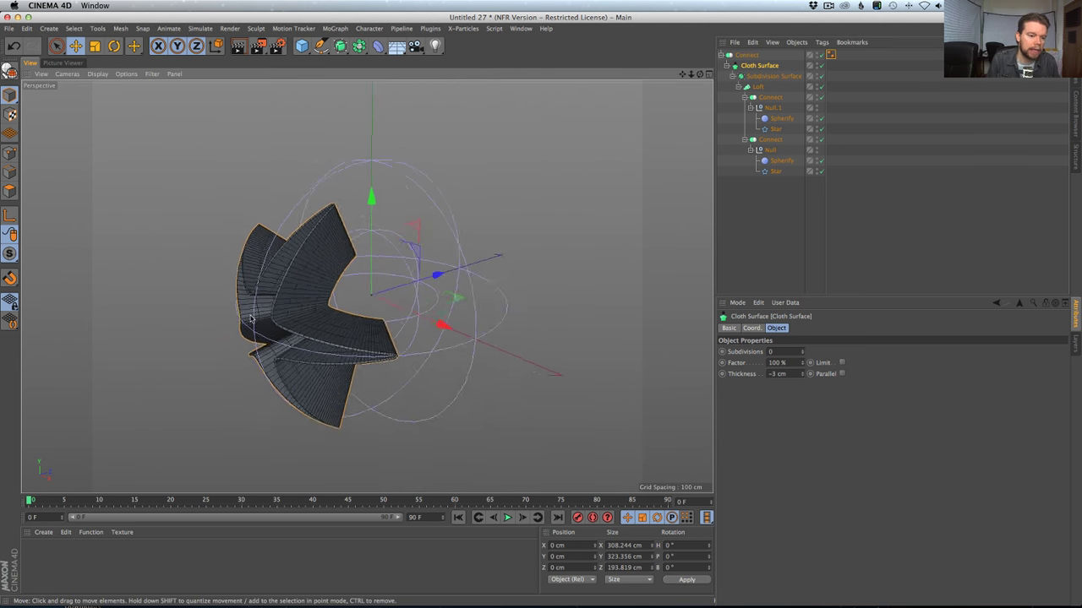
{"action": "mouse_move", "coordinate": [251, 318]}
{"action": "left_mouse_down", "text": "alt"}
{"action": "mouse_move", "coordinate": [296, 253]}
{"action": "mouse_move", "coordinate": [253, 321]}
{"action": "left_mouse_up", "text": "alt"}
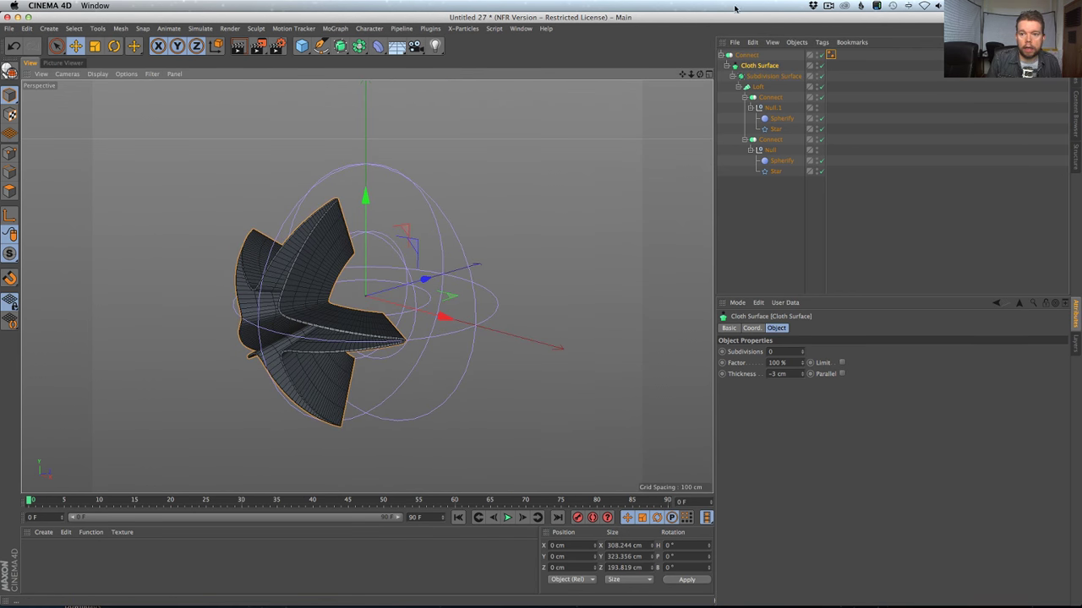
{"action": "left_click", "coordinate": [746, 55]}
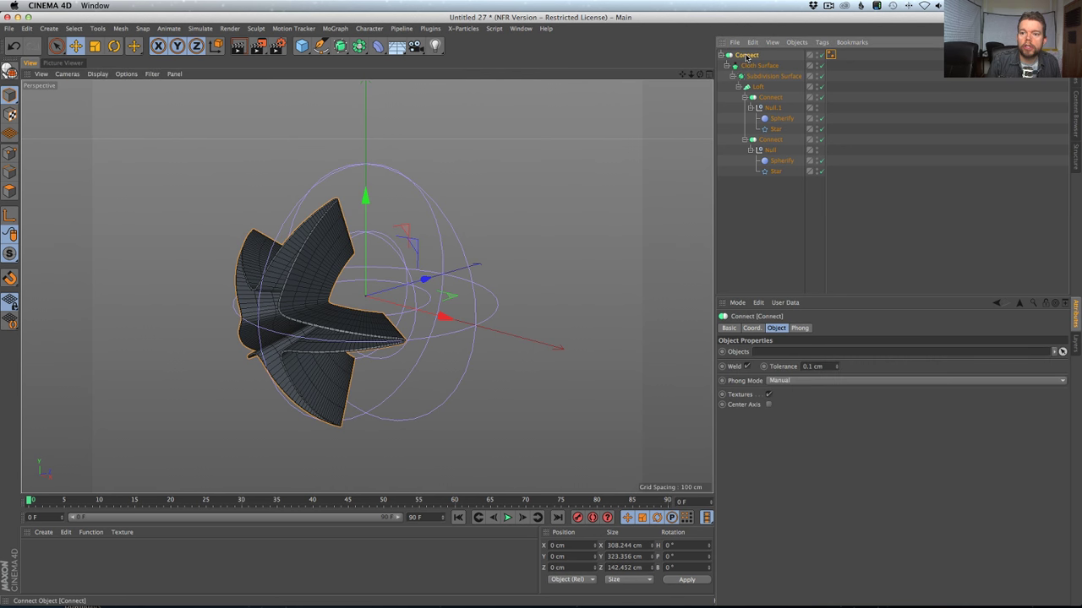
Move both Star splines along Z to about -466 cm and keyframe their Z position at frame 0.
{"action": "left_click", "coordinate": [775, 129]}
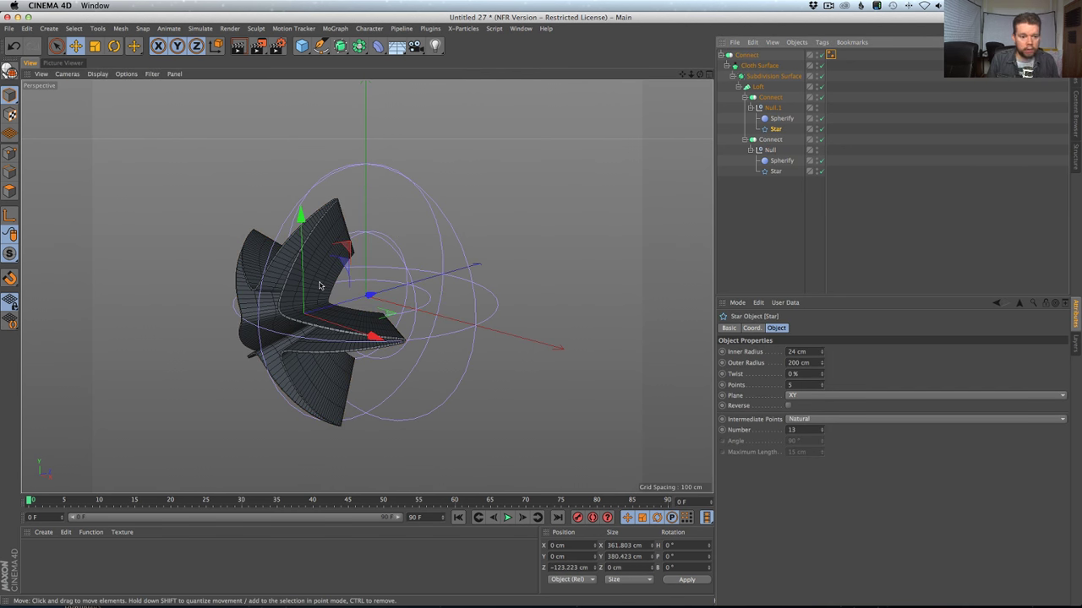
{"action": "left_click", "coordinate": [773, 172], "text": "shift"}
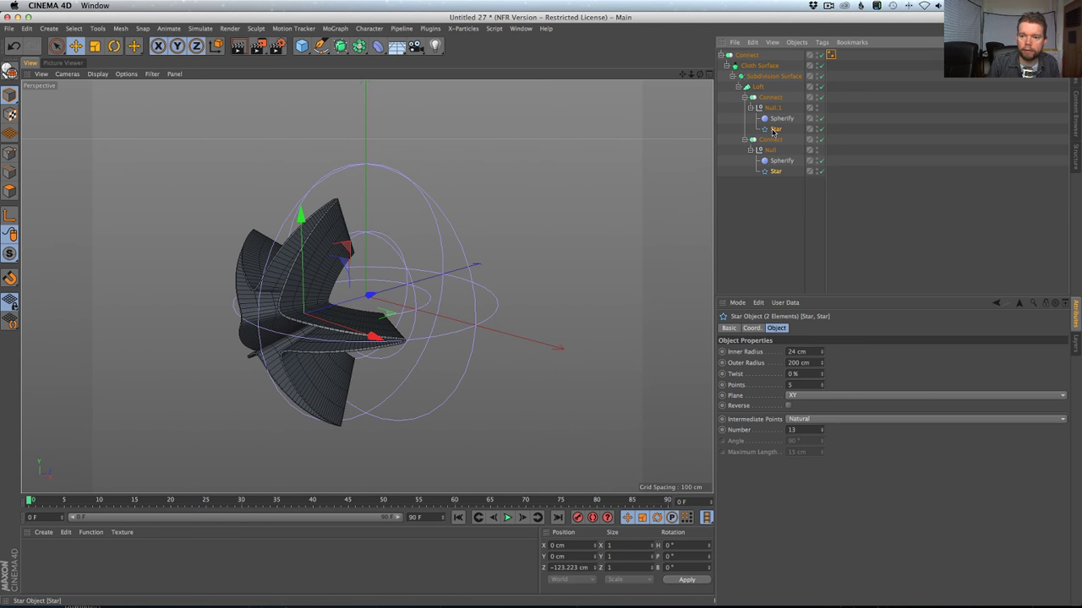
{"action": "left_click", "coordinate": [752, 328]}
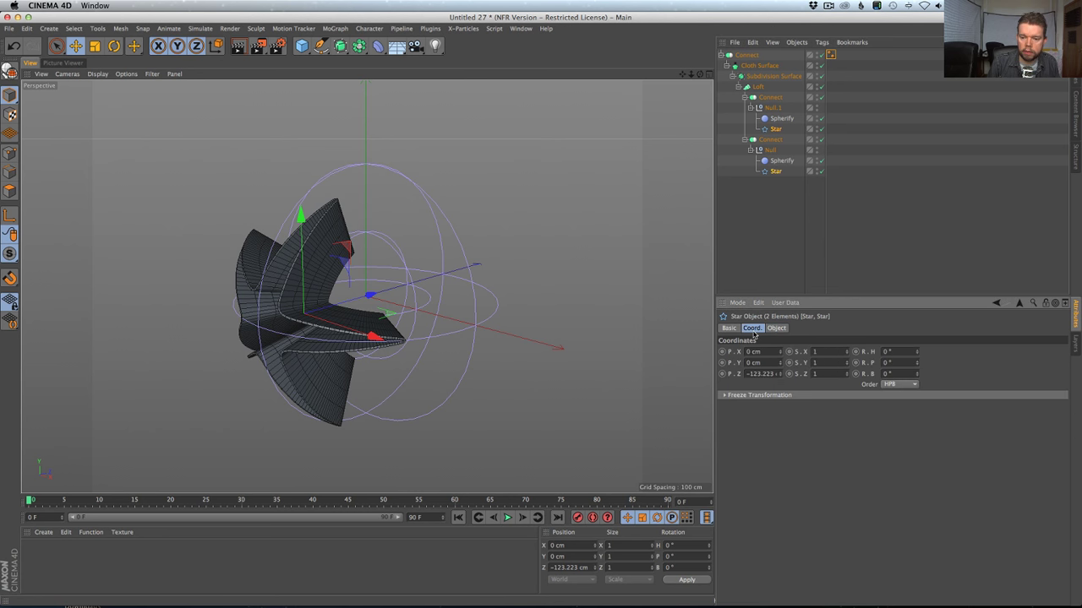
{"action": "left_click_drag", "start_coordinate": [369, 296], "coordinate": [124, 365]}
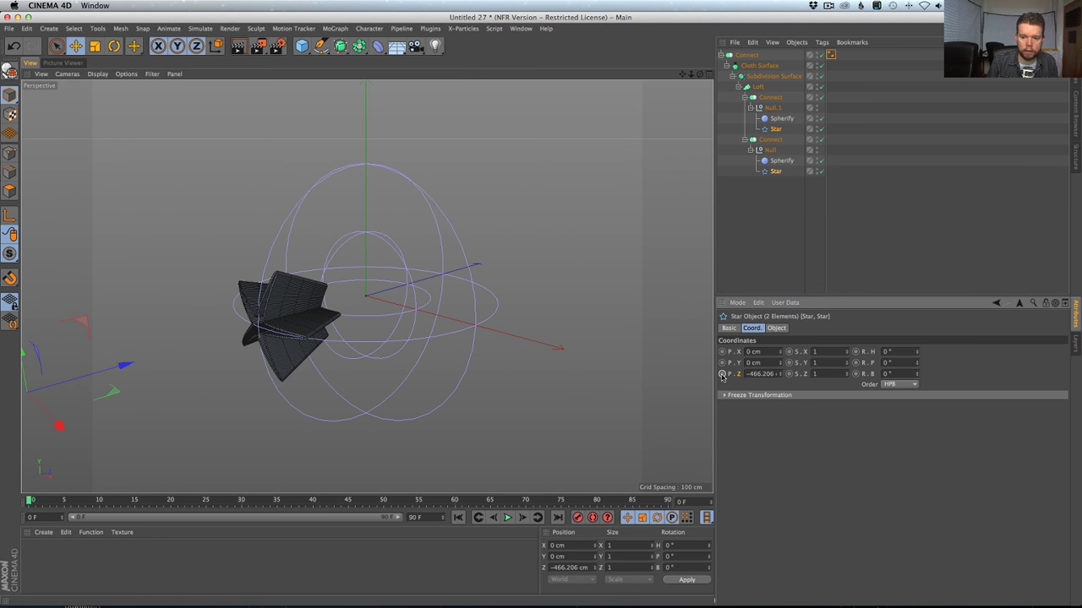
Keyframe both Star splines' Z position at 466.206 cm on frame 90 and play back the animation.
{"action": "left_click", "coordinate": [558, 517]}
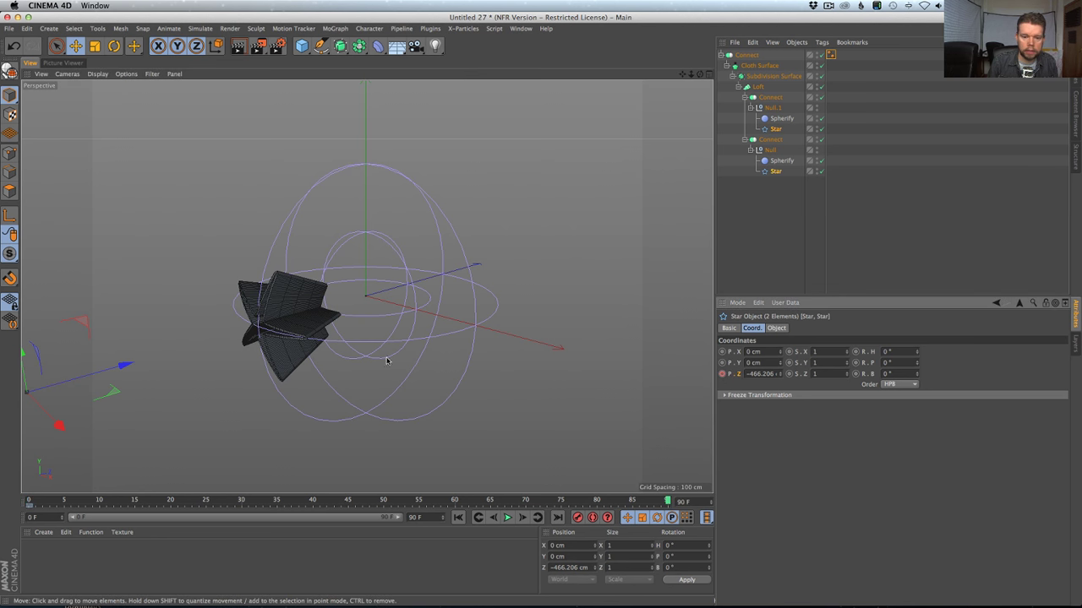
{"action": "left_click", "coordinate": [721, 374]}
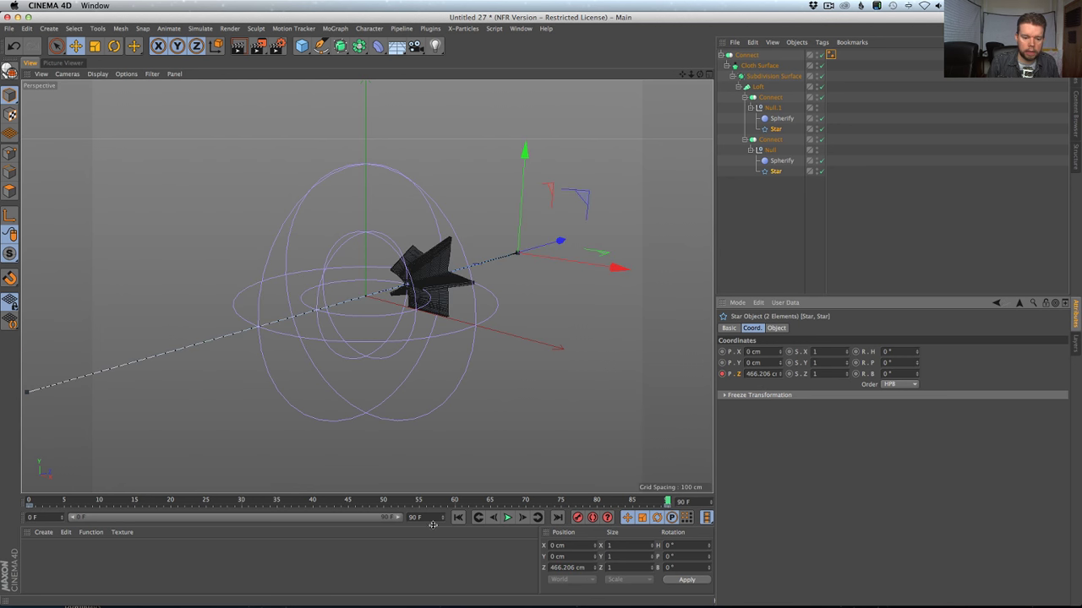
{"action": "left_click", "coordinate": [507, 518]}
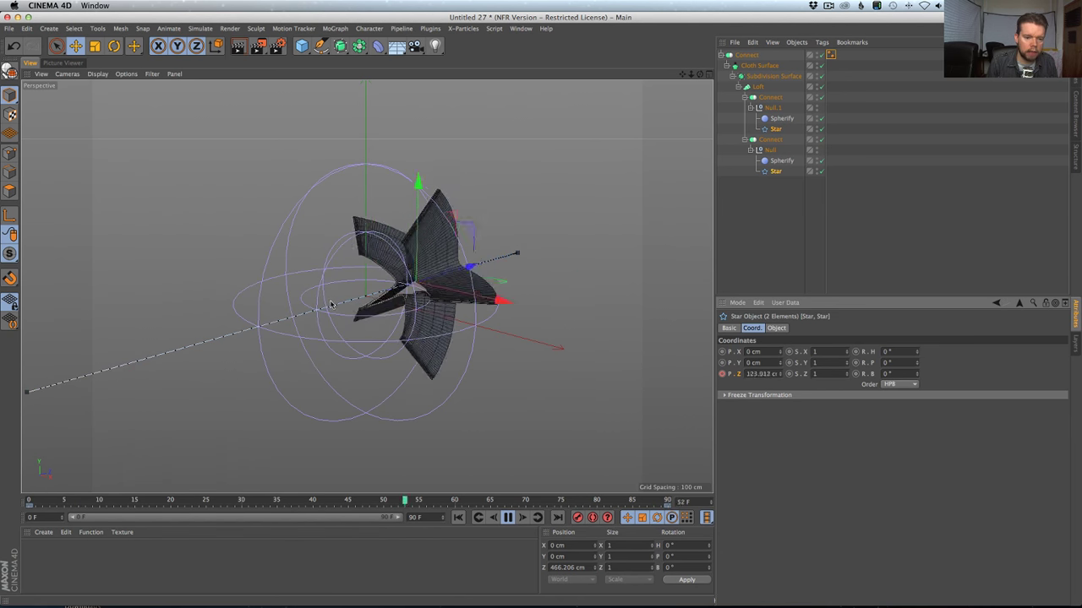
{"action": "key", "text": "F8"}
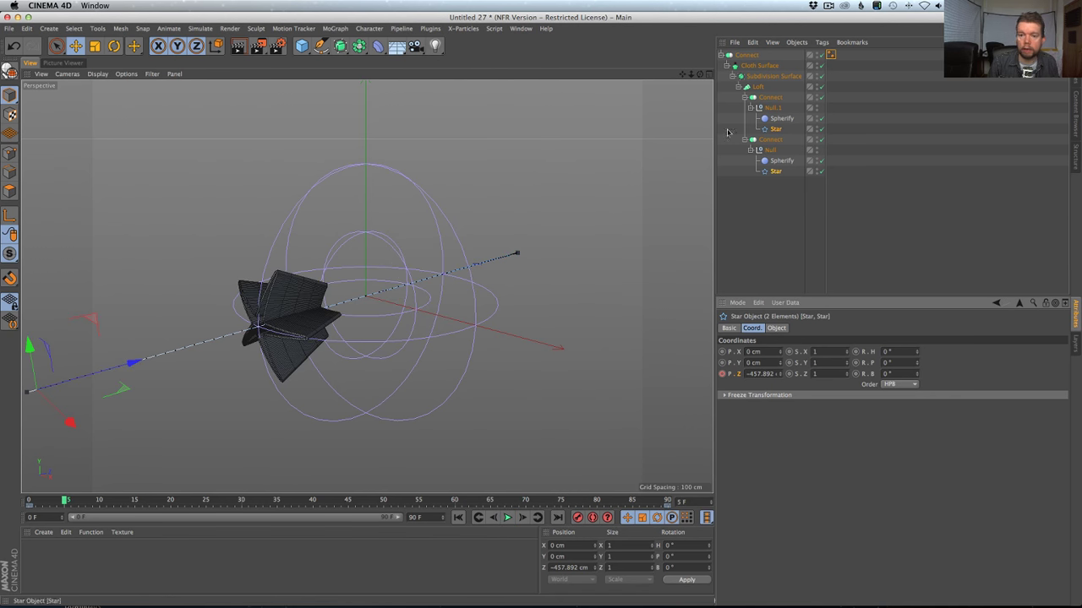
Open the F-Curve Timeline for both Star splines and enlarge its window.
{"action": "left_click", "coordinate": [520, 28]}
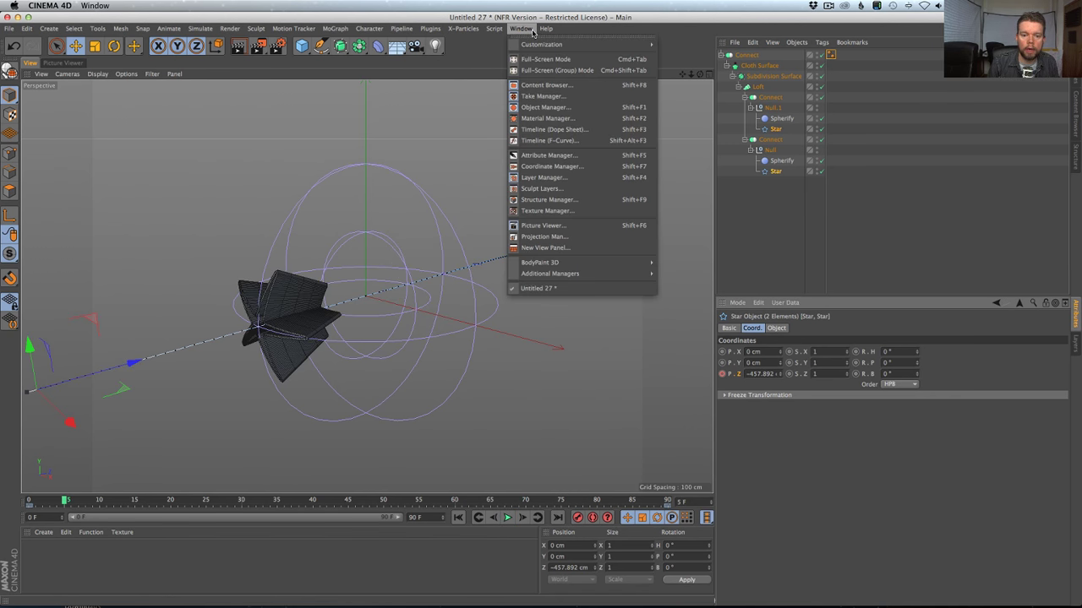
{"action": "left_click", "coordinate": [536, 142]}
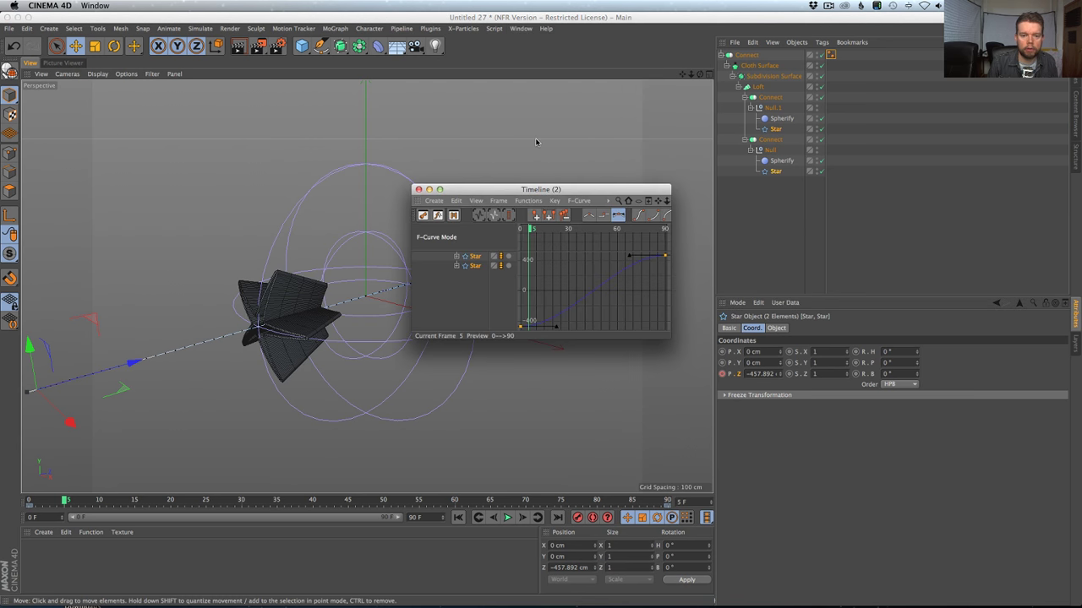
{"action": "left_click_drag", "start_coordinate": [594, 199], "coordinate": [342, 99]}
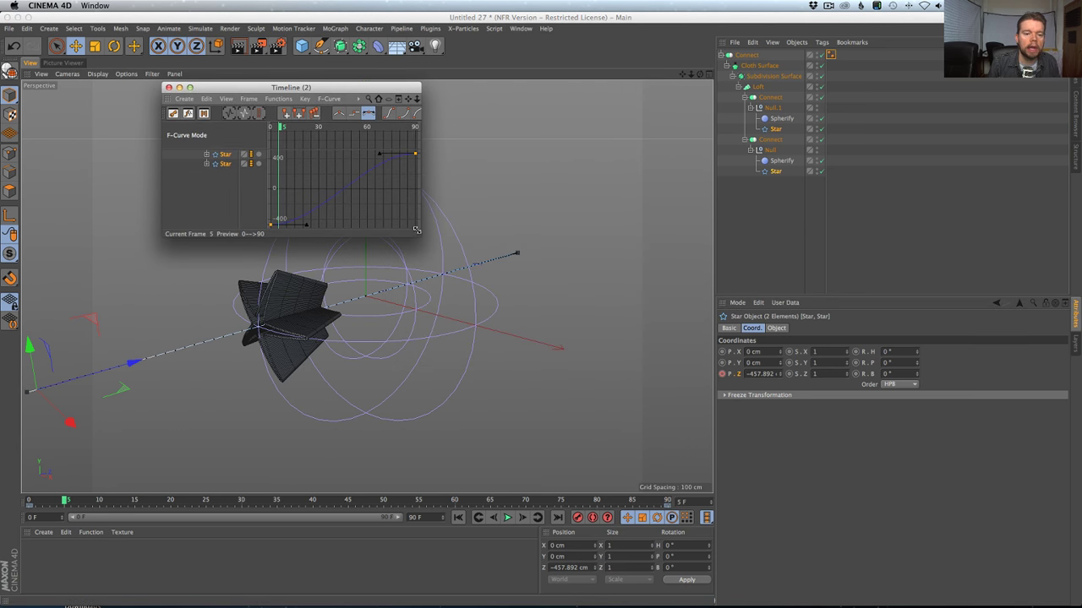
{"action": "left_click_drag", "start_coordinate": [421, 233], "coordinate": [662, 453]}
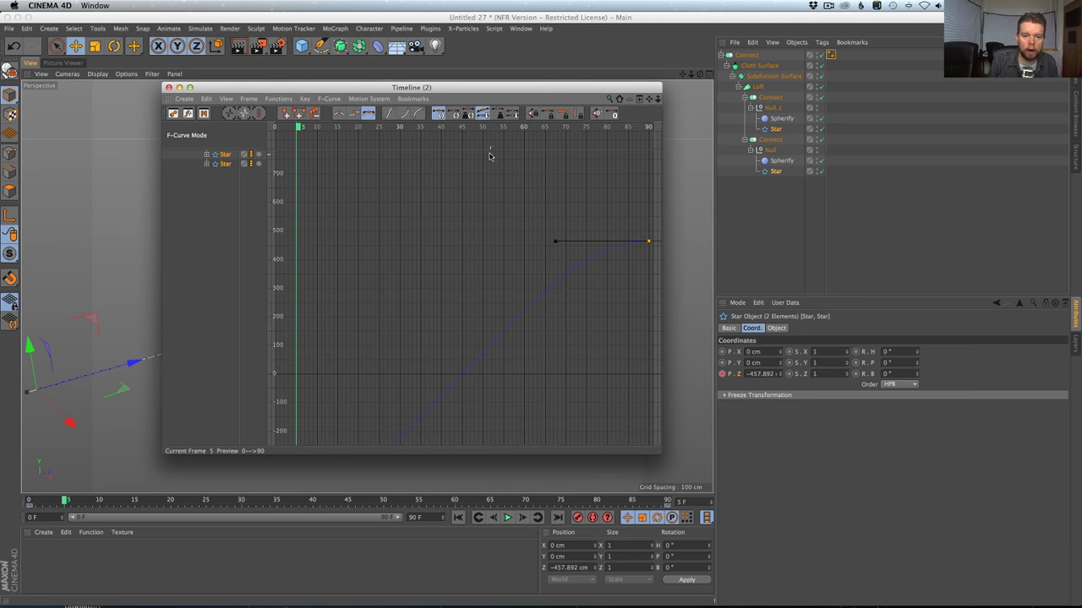
Frame the Star splines' Z position curve and make both end keys' tangents vertical for fast ends and a slow middle.
{"action": "key", "text": "f"}
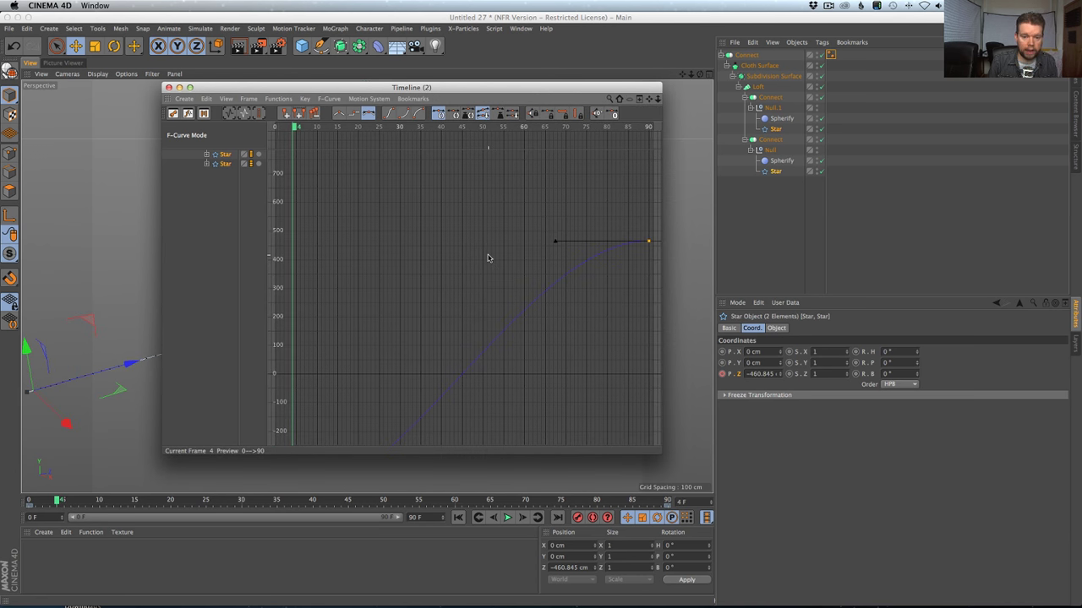
{"action": "key", "text": "h"}
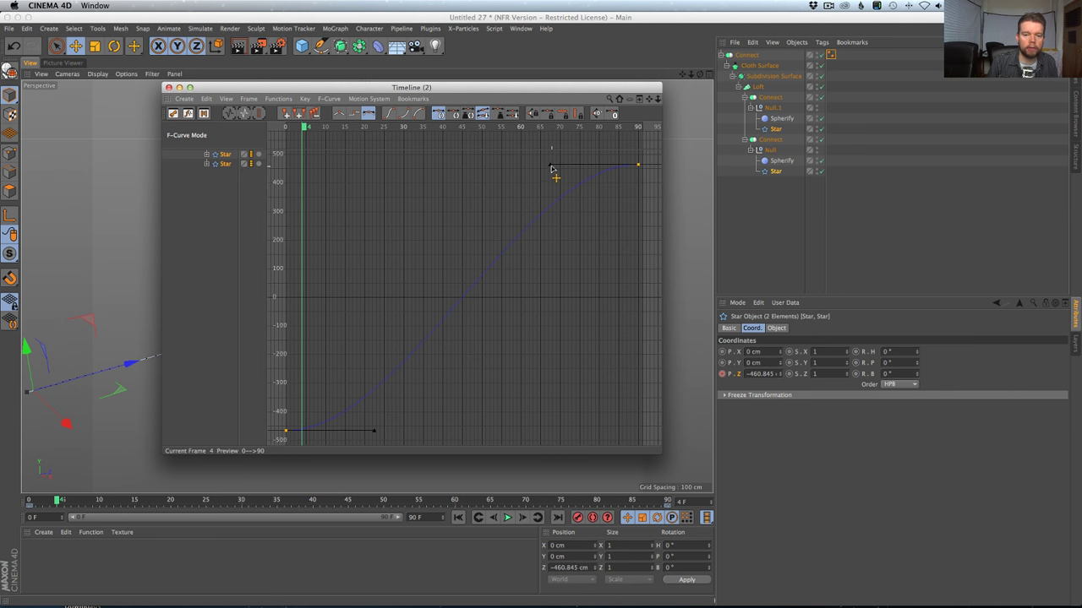
{"action": "left_click_drag", "start_coordinate": [551, 171], "coordinate": [637, 284]}
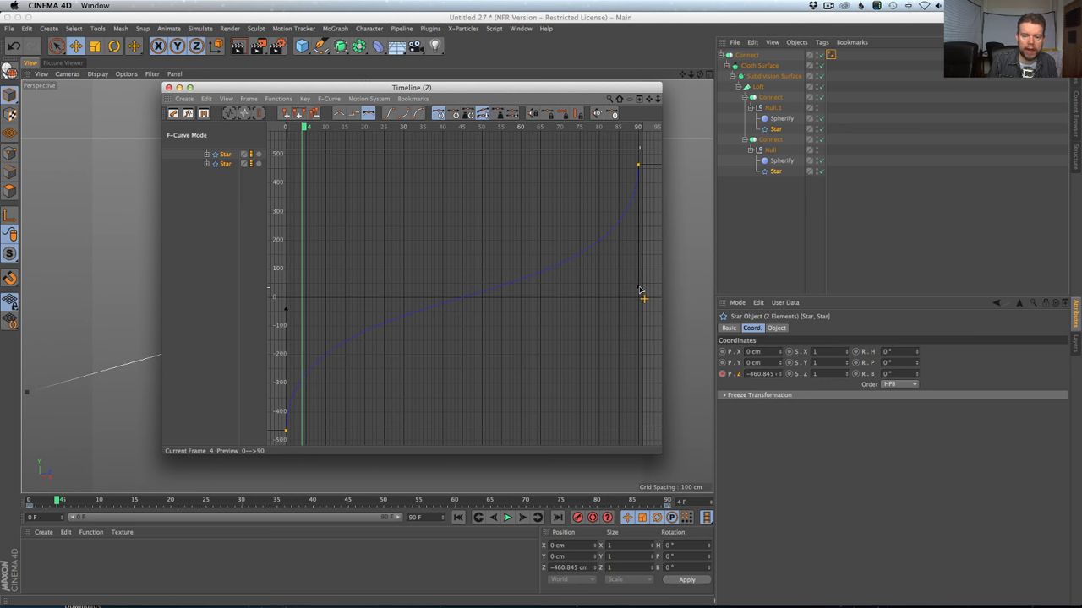
Finish adjusting the frame 90 key's vertical tangent on the Z position curve and dock the F-Curve Timeline together with the viewport.
{"action": "left_click_drag", "start_coordinate": [639, 288], "coordinate": [638, 286]}
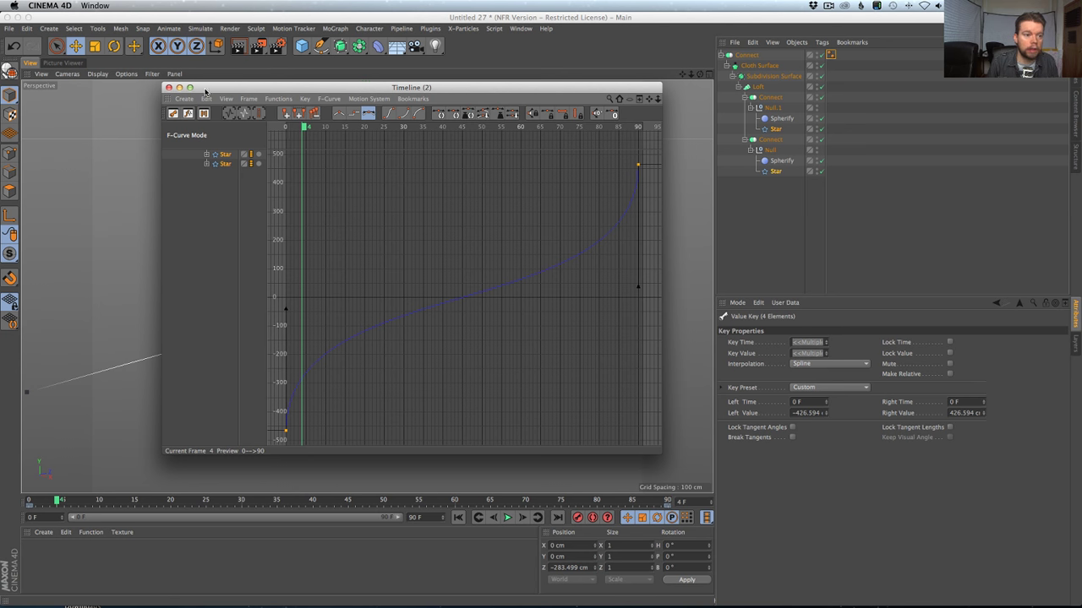
{"action": "left_click_drag", "start_coordinate": [27, 77], "coordinate": [28, 75]}
{"action": "left_click", "coordinate": [31, 63]}
Play the Star animation from frame 0 to review its fast ends and slow middle, and return to the start frame.
{"action": "left_click", "coordinate": [457, 517]}
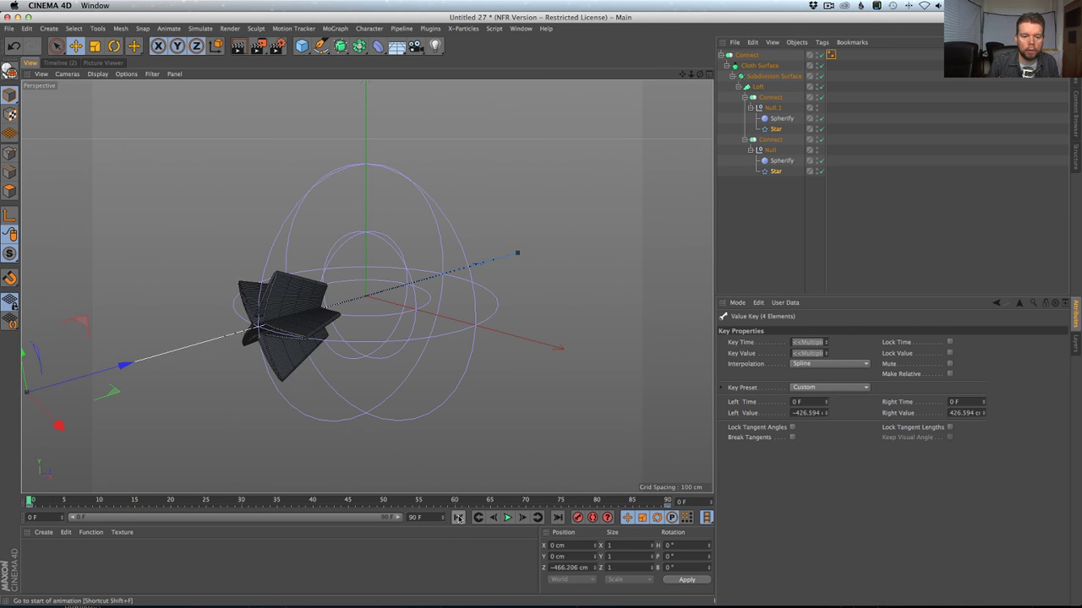
{"action": "left_click", "coordinate": [507, 518]}
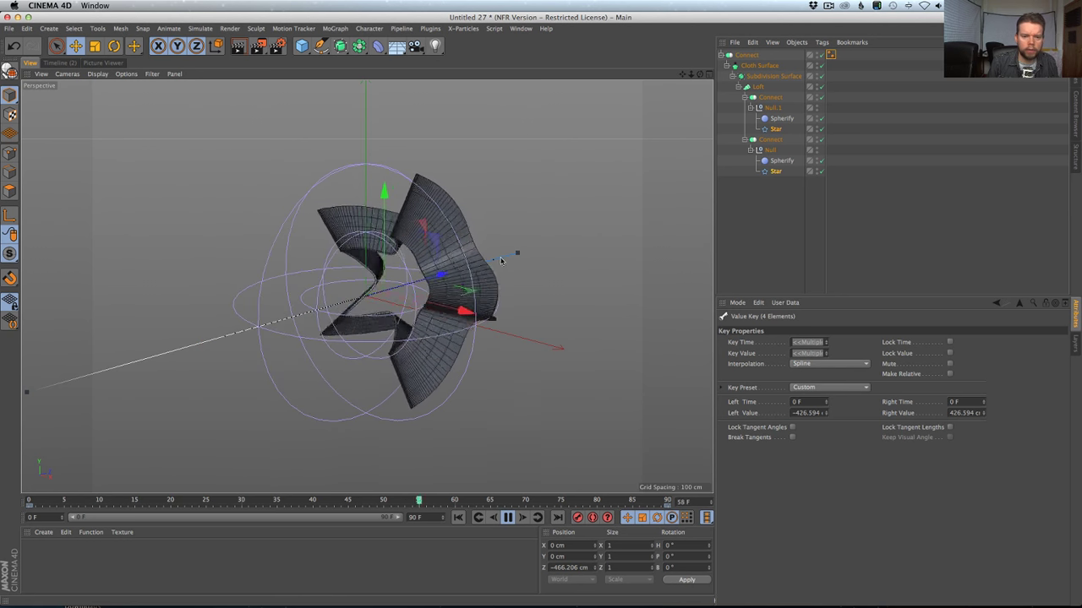
{"action": "left_click", "coordinate": [763, 239]}
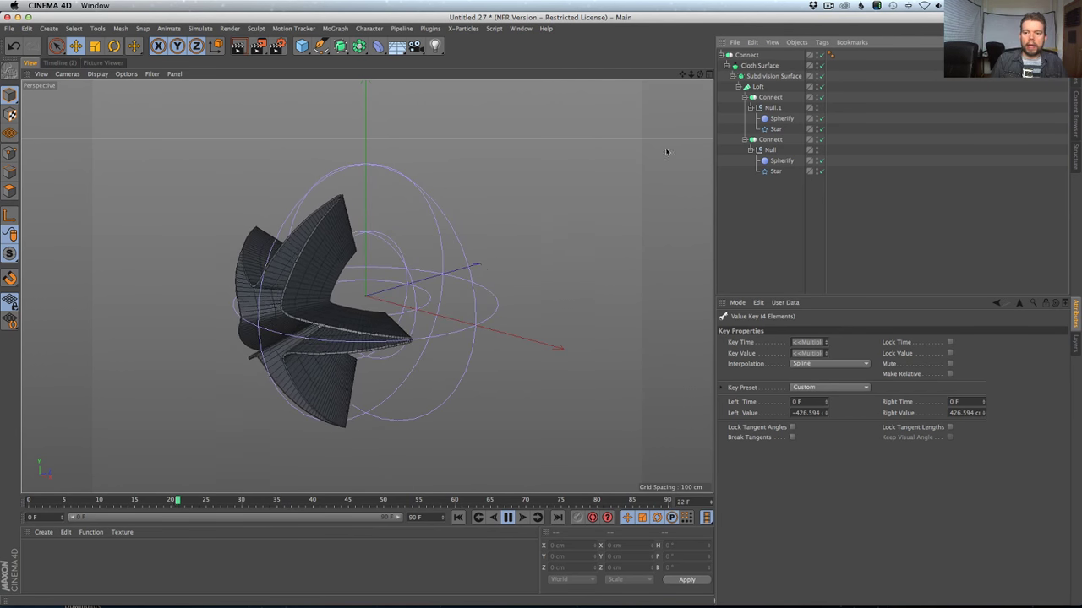
{"action": "left_click", "coordinate": [776, 129]}
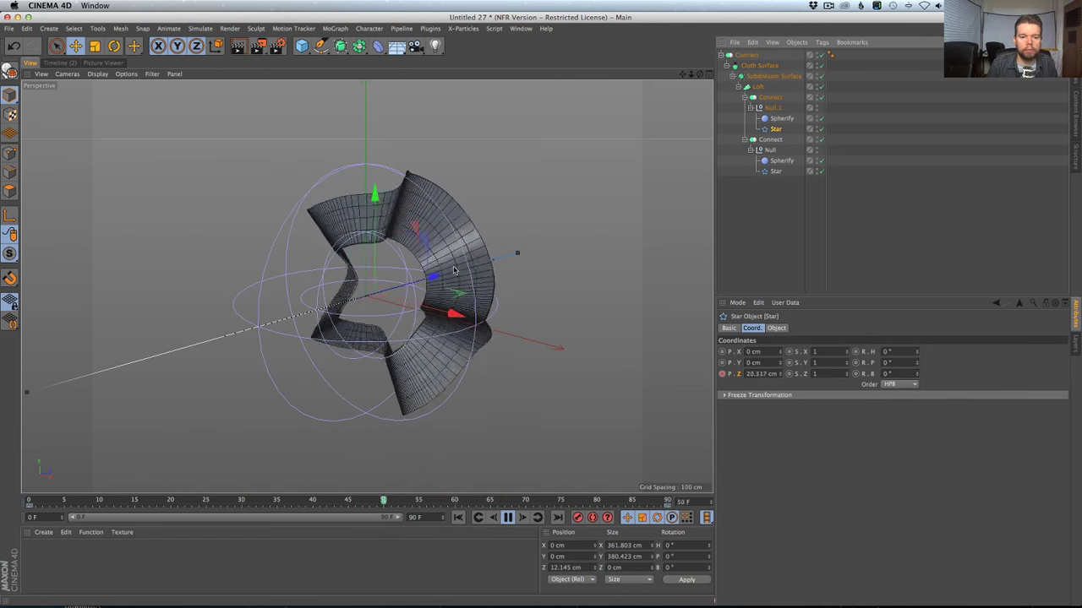
{"action": "left_click", "coordinate": [783, 227]}
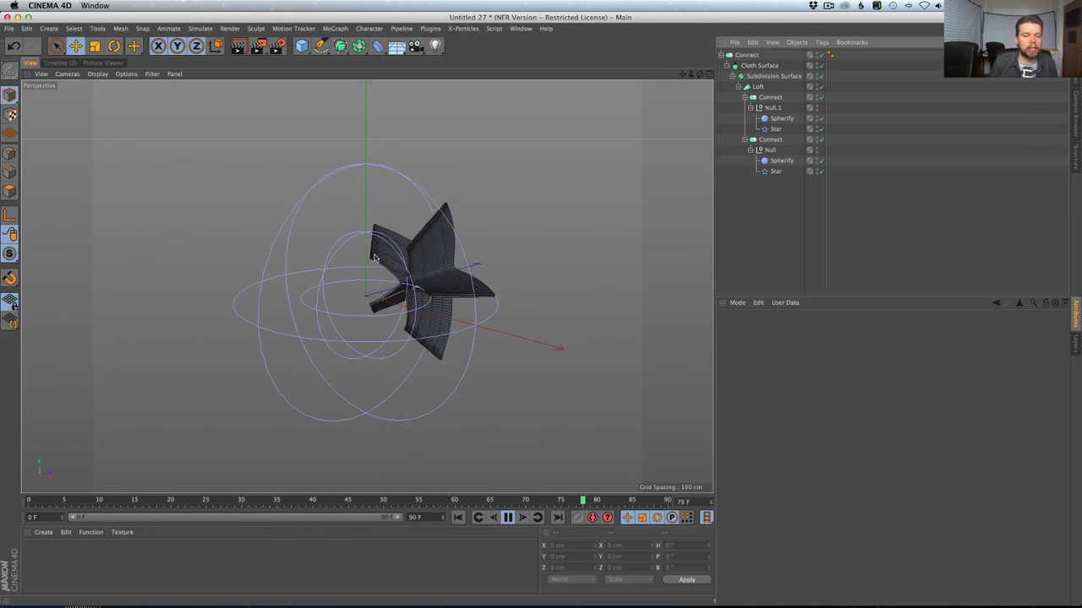
{"action": "left_click", "coordinate": [507, 517]}
{"action": "left_click", "coordinate": [458, 518]}
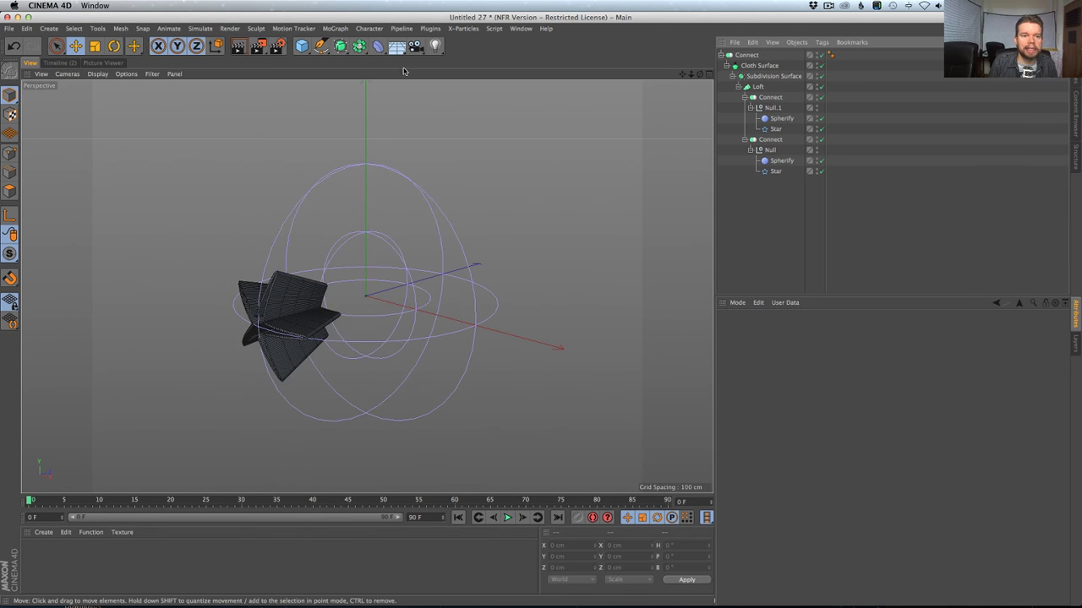
Disable the outer Connect, Cloth Surface and Subdivision Surface, and place the whole hierarchy inside a new MoGraph Cloner.
{"action": "left_click", "coordinate": [821, 66]}
{"action": "left_click", "coordinate": [821, 76]}
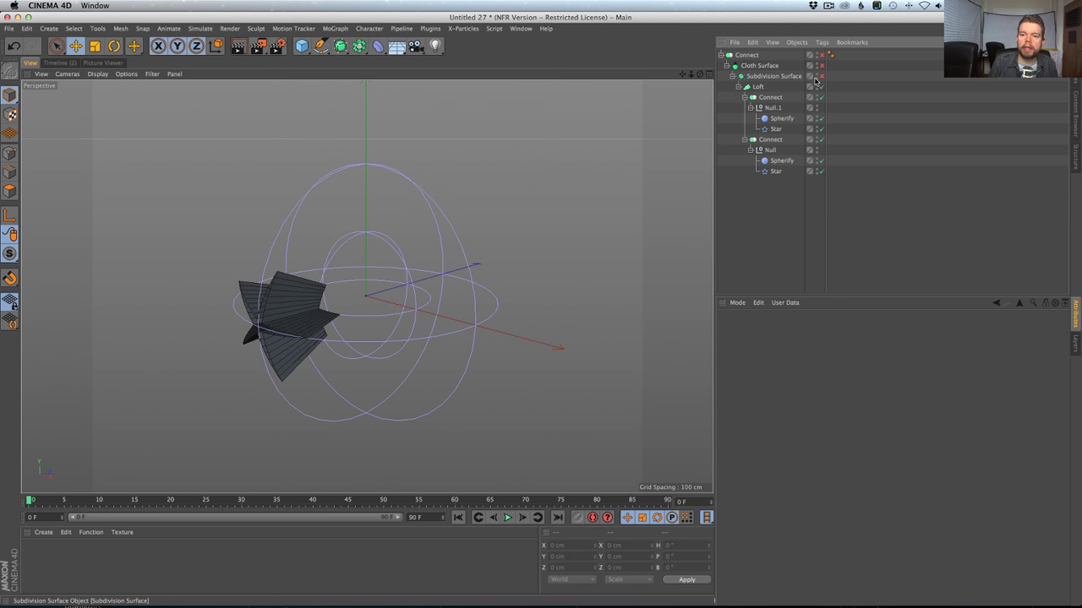
{"action": "left_click", "coordinate": [429, 29]}
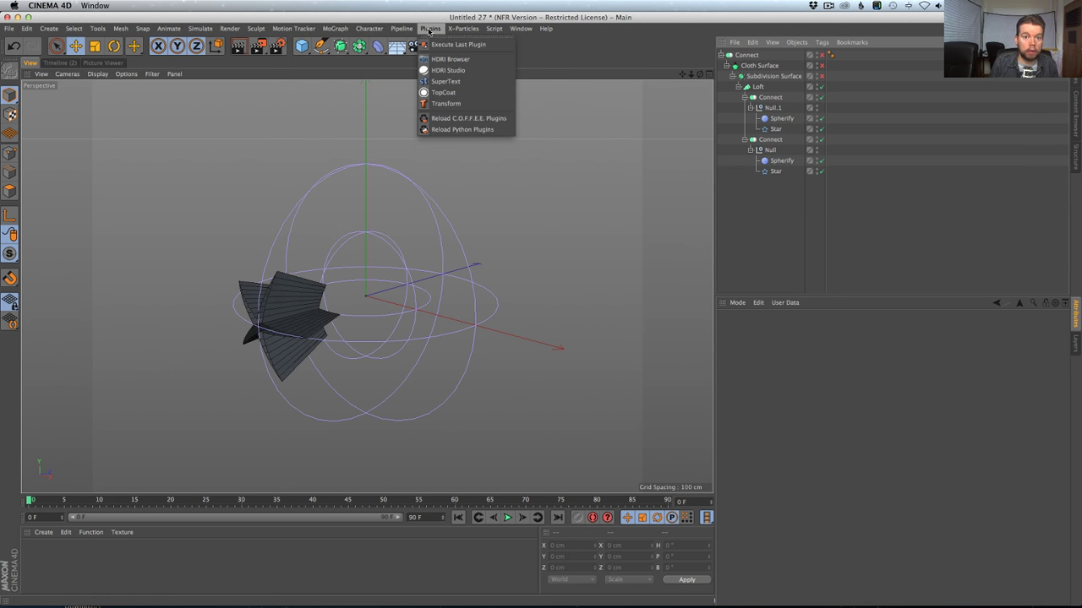
{"action": "mouse_move", "coordinate": [330, 34]}
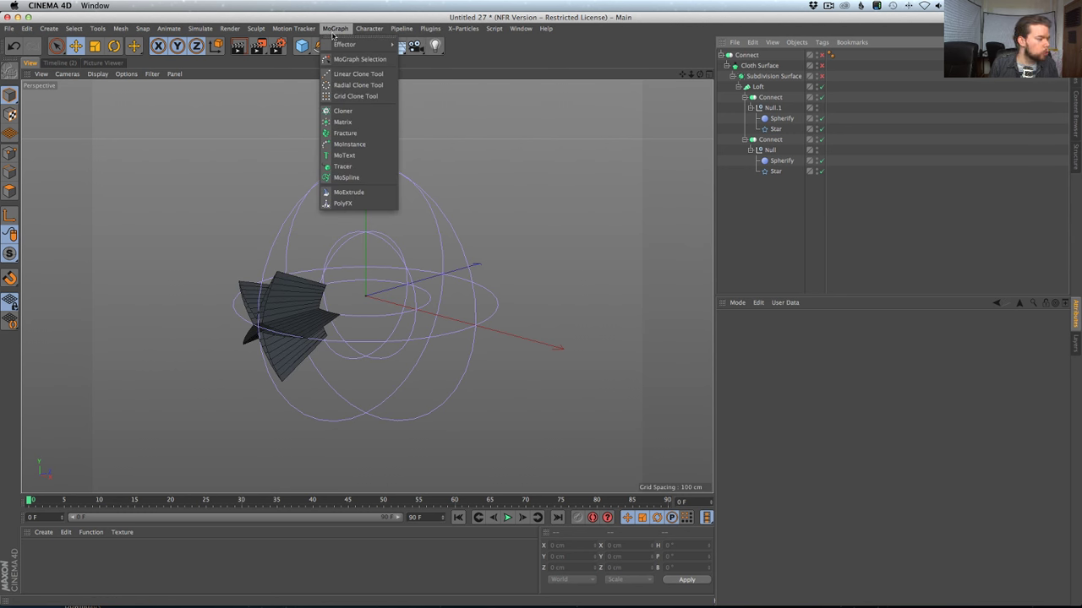
{"action": "left_click", "coordinate": [342, 111]}
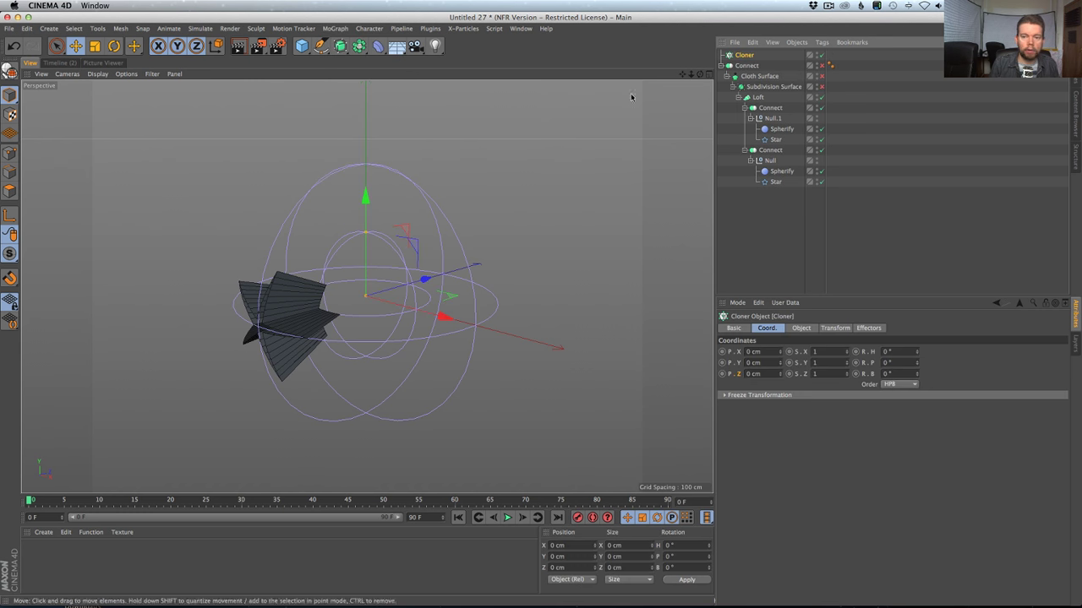
{"action": "left_click", "coordinate": [743, 55]}
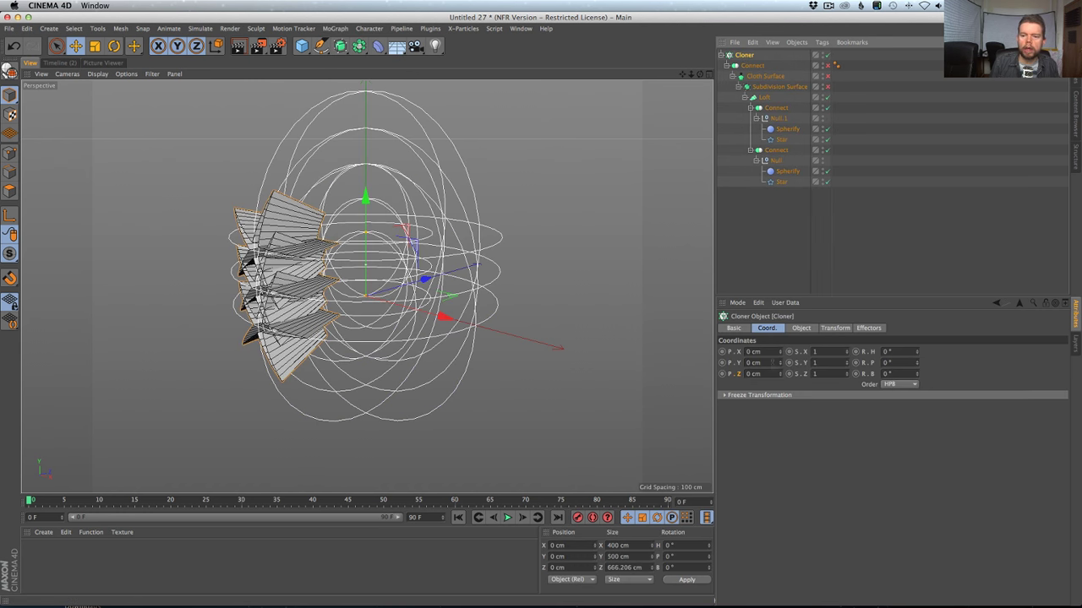
Set the linear Cloner's Y offset to 0 cm and its count to 10 so all clones overlap.
{"action": "left_click", "coordinate": [801, 328]}
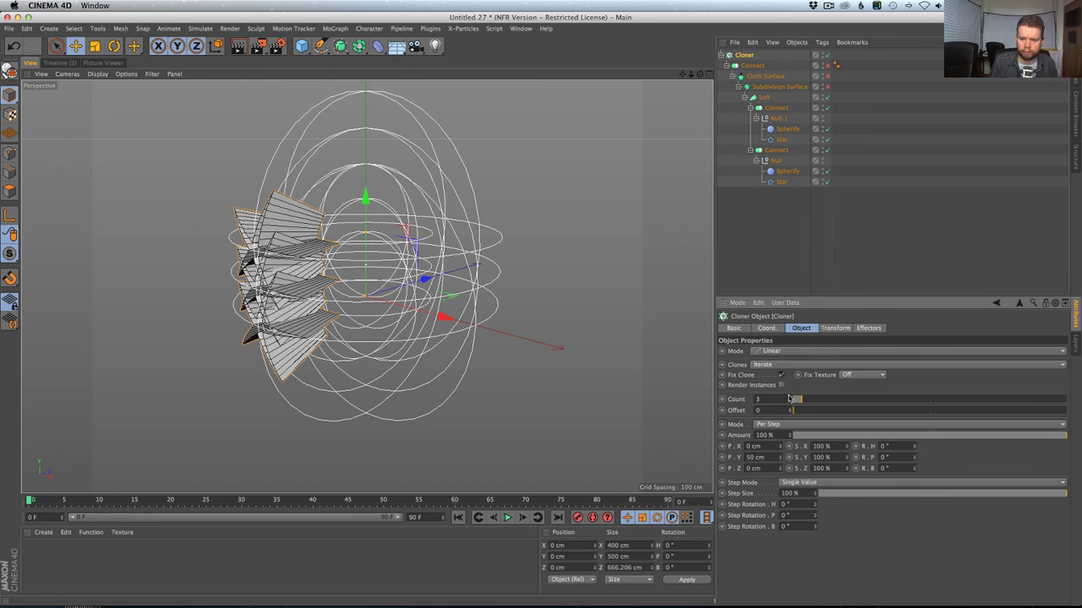
{"action": "type", "text": "0"}
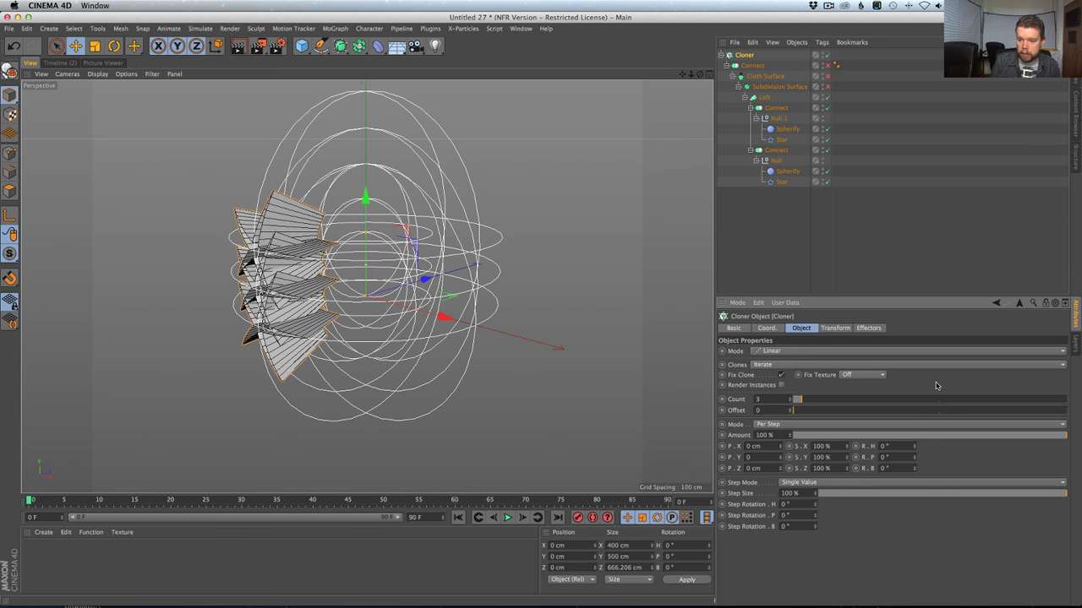
{"action": "key", "text": "Return"}
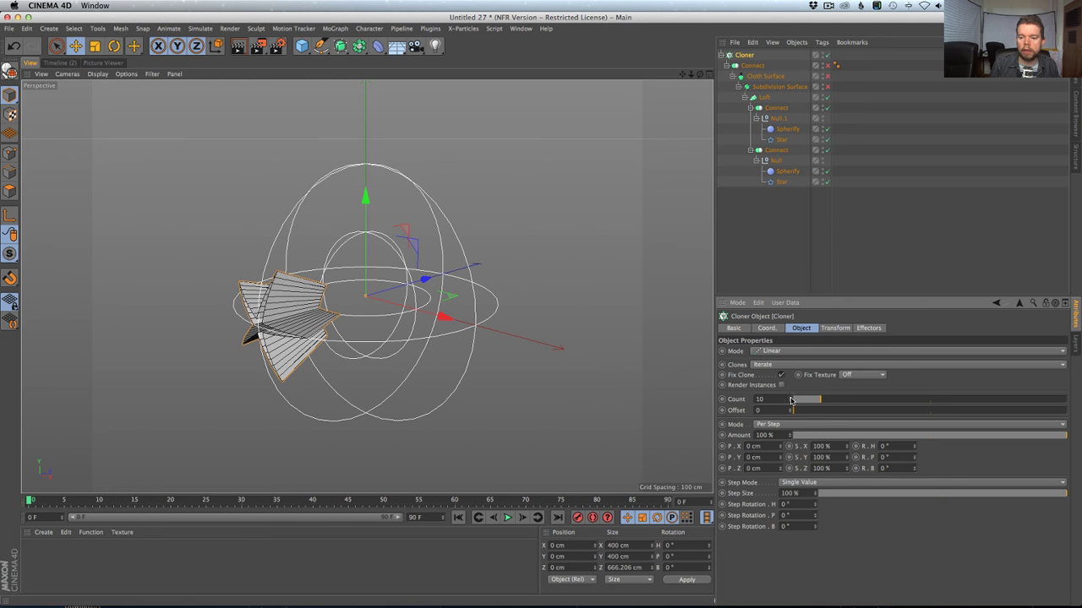
{"action": "left_click_drag", "start_coordinate": [355, 329], "coordinate": [326, 338], "text": "alt"}
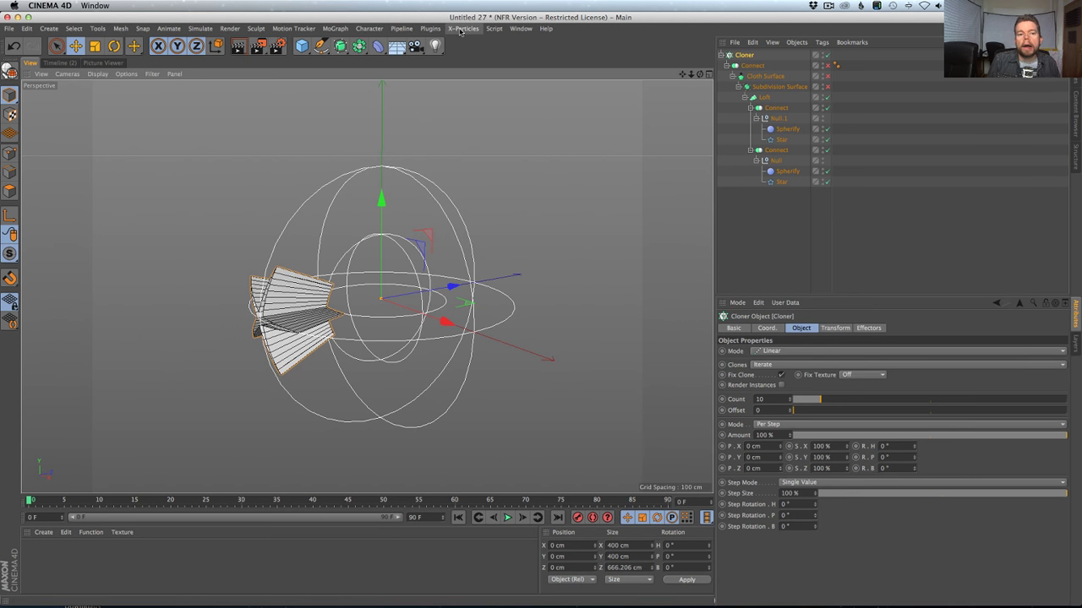
Add a Step effector to the Cloner and apply the Linear preset to its spline.
{"action": "left_click", "coordinate": [369, 28]}
{"action": "mouse_move", "coordinate": [335, 28]}
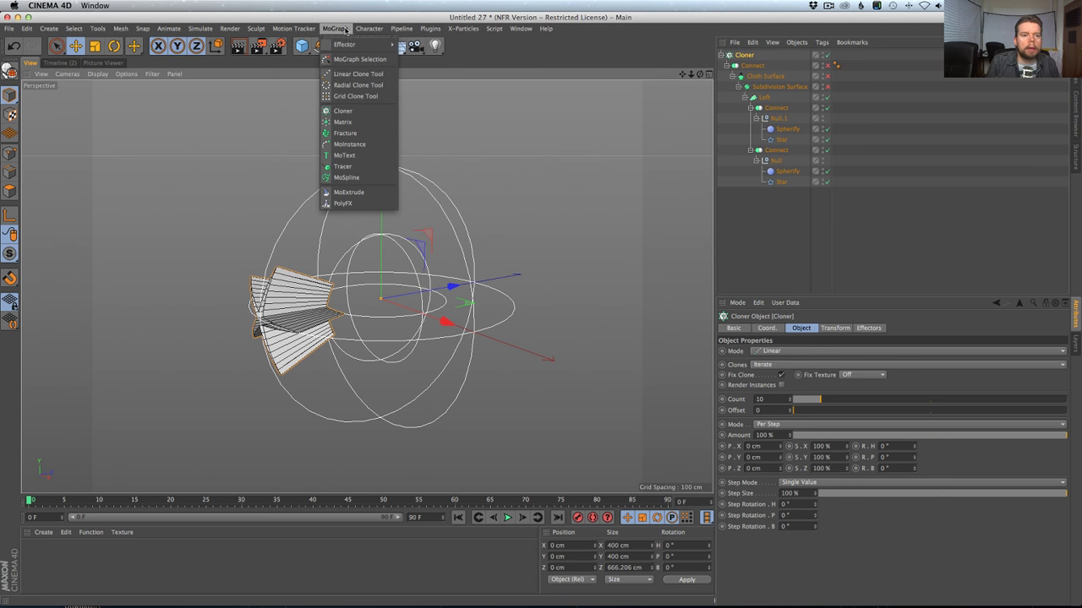
{"action": "mouse_move", "coordinate": [350, 45]}
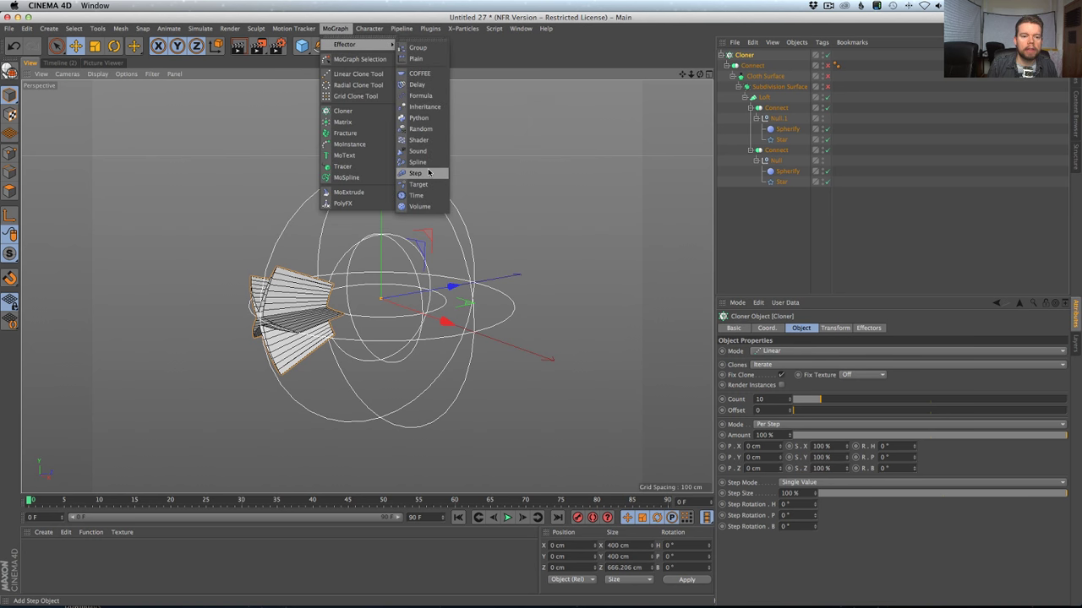
{"action": "left_click", "coordinate": [416, 172]}
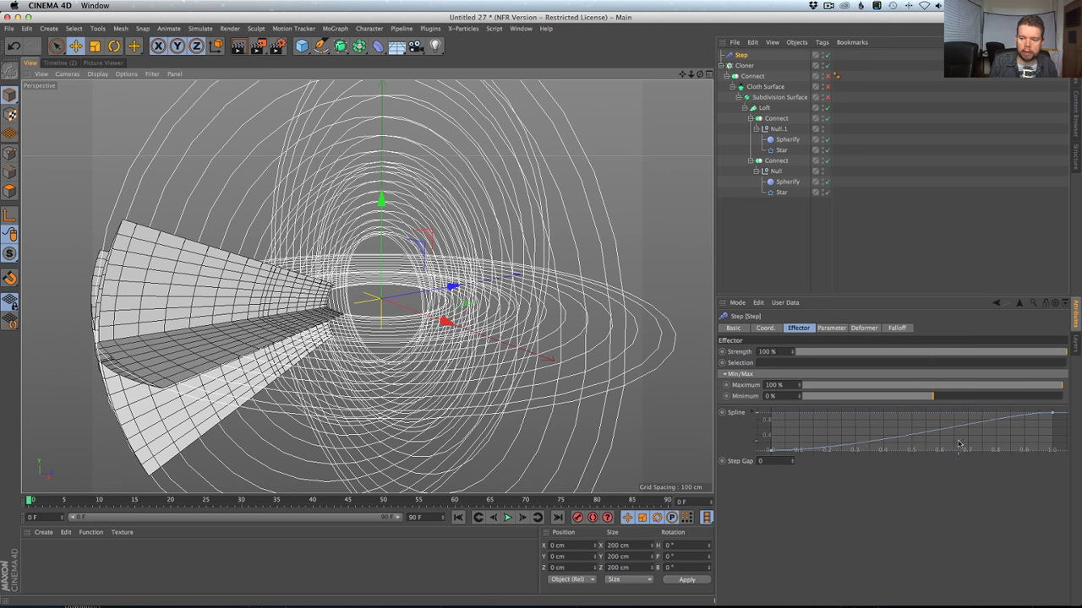
{"action": "left_click", "coordinate": [891, 434]}
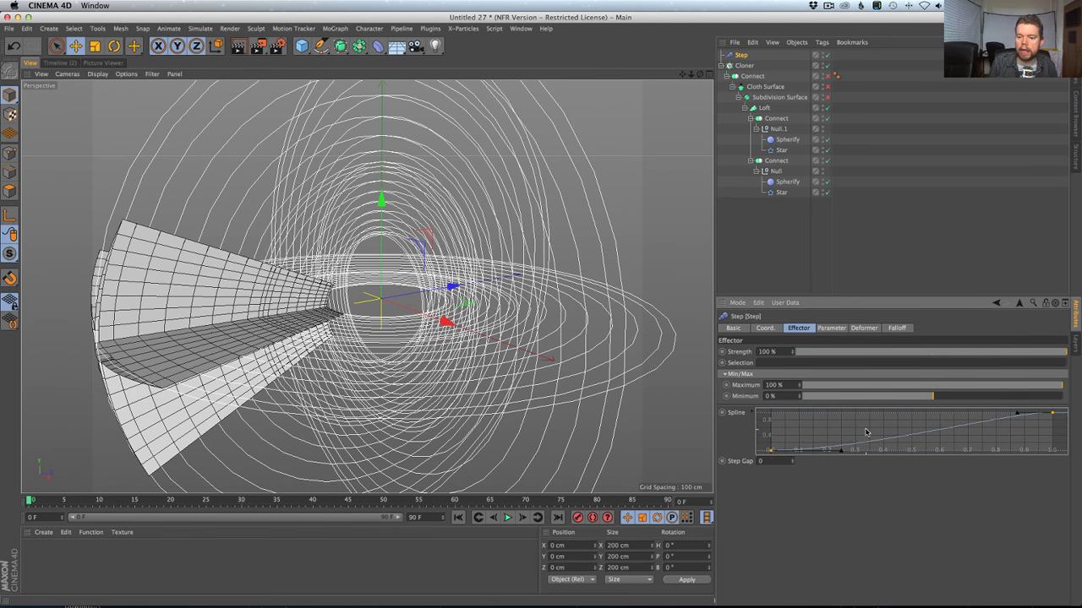
{"action": "right_click", "coordinate": [865, 432]}
{"action": "mouse_move", "coordinate": [918, 526]}
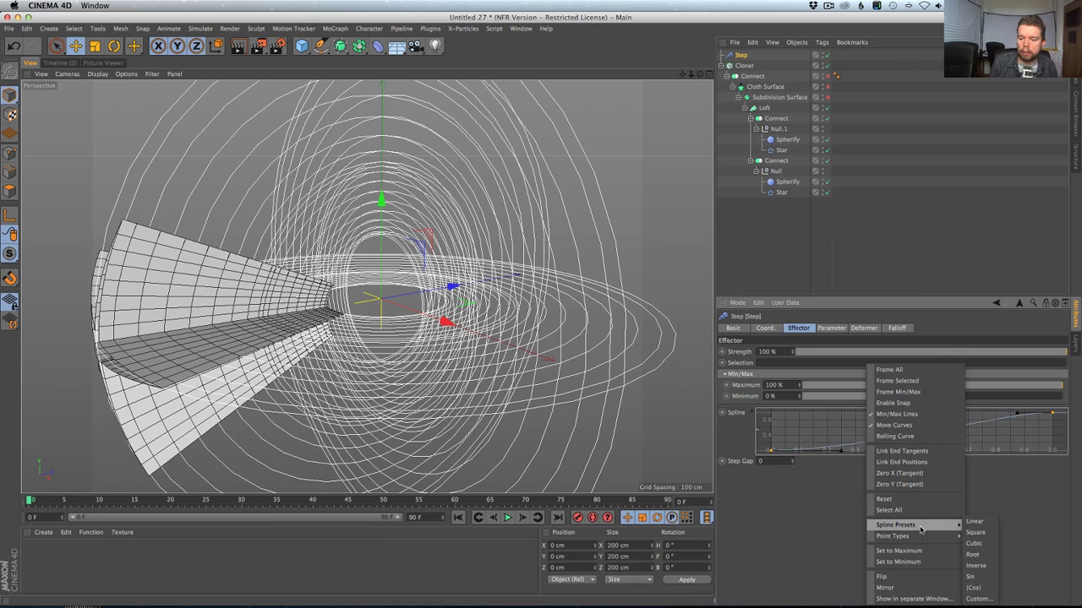
{"action": "left_click", "coordinate": [981, 521]}
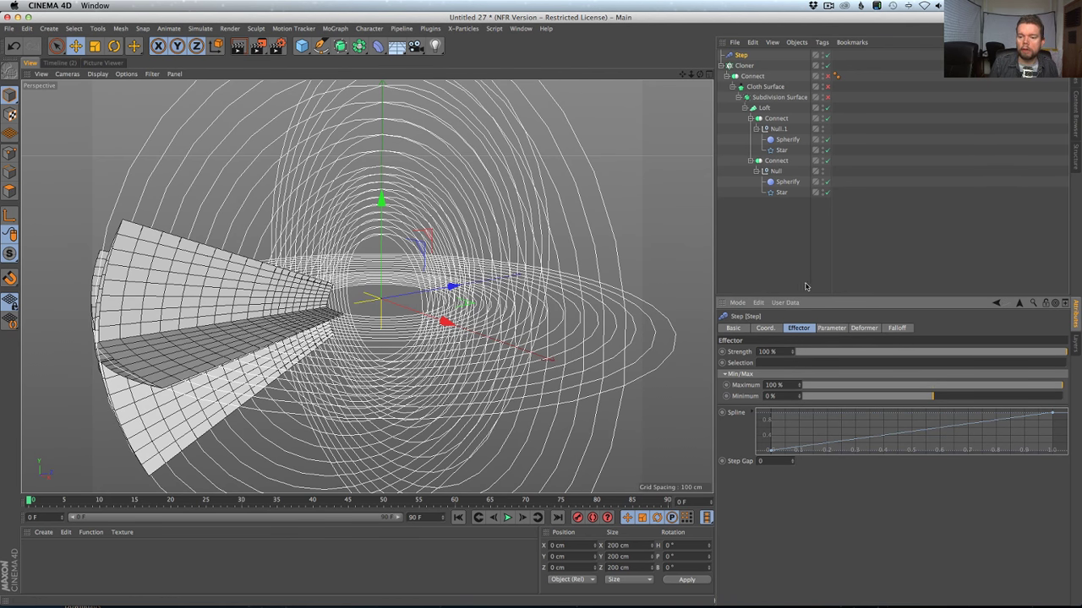
Turn off the Step effector's Scale, set its Time Offset to 5 F and scrub to frame 18.
{"action": "left_click", "coordinate": [830, 328]}
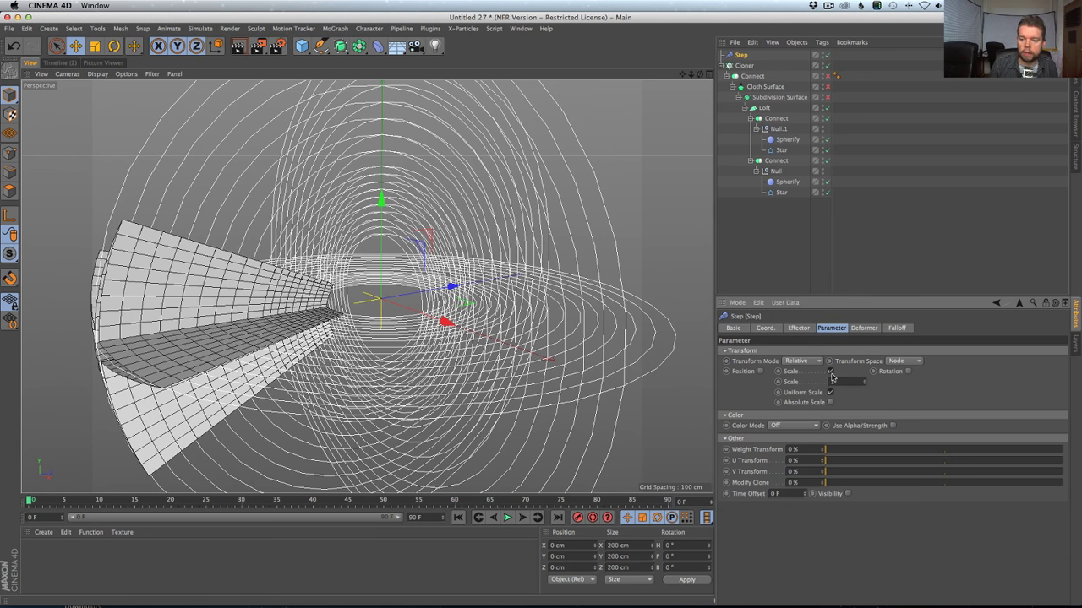
{"action": "left_click", "coordinate": [830, 372]}
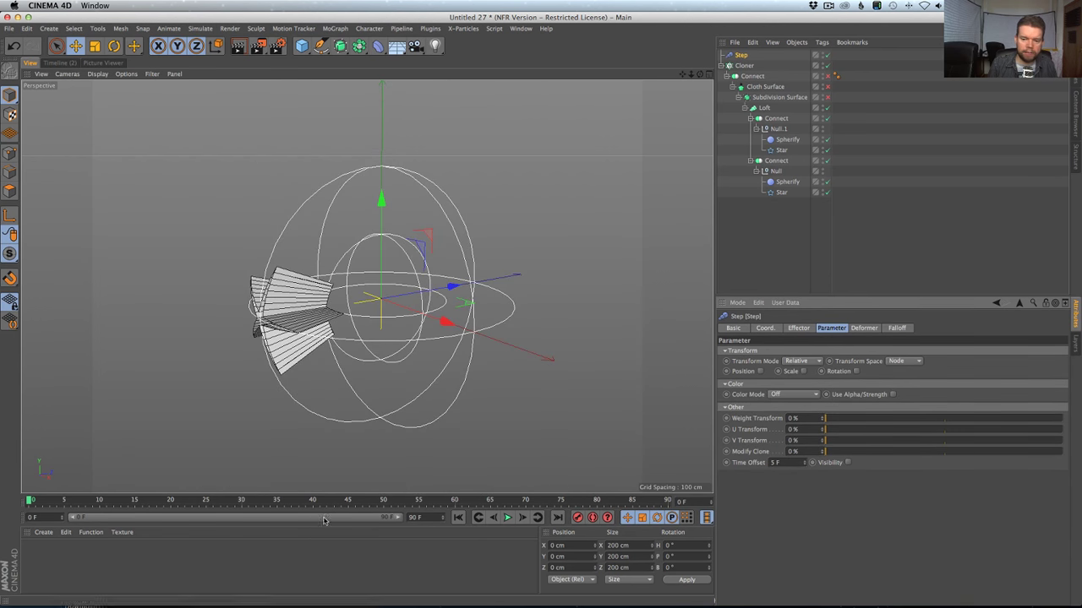
{"action": "left_click_drag", "start_coordinate": [30, 501], "coordinate": [156, 502]}
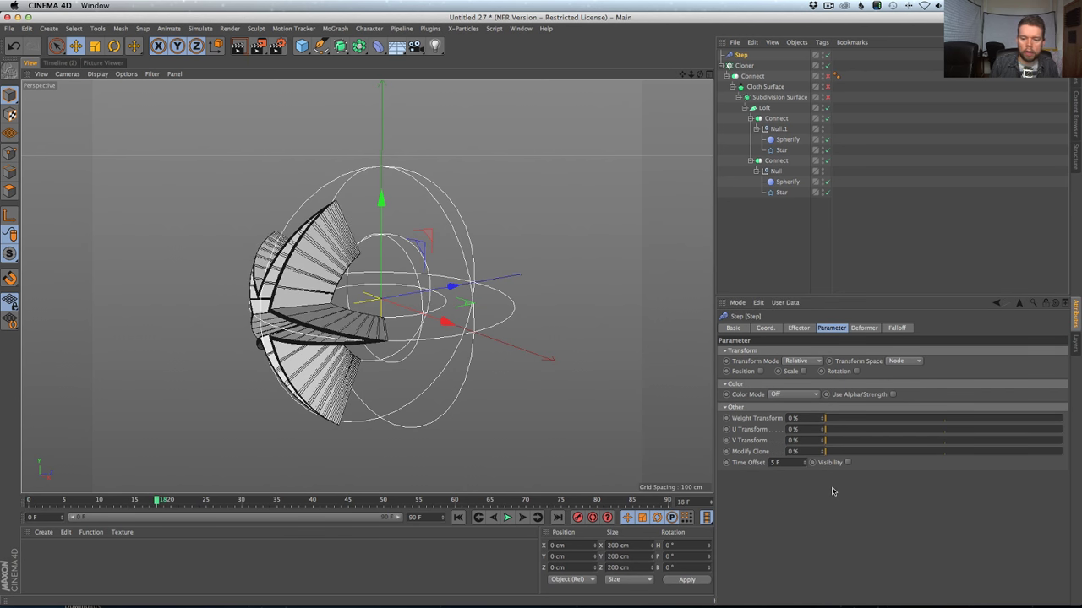
Try different Time Offsets on the Step effector while scrubbing, settle on 157 F and return to frame 0.
{"action": "left_click_drag", "start_coordinate": [805, 464], "coordinate": [810, 444]}
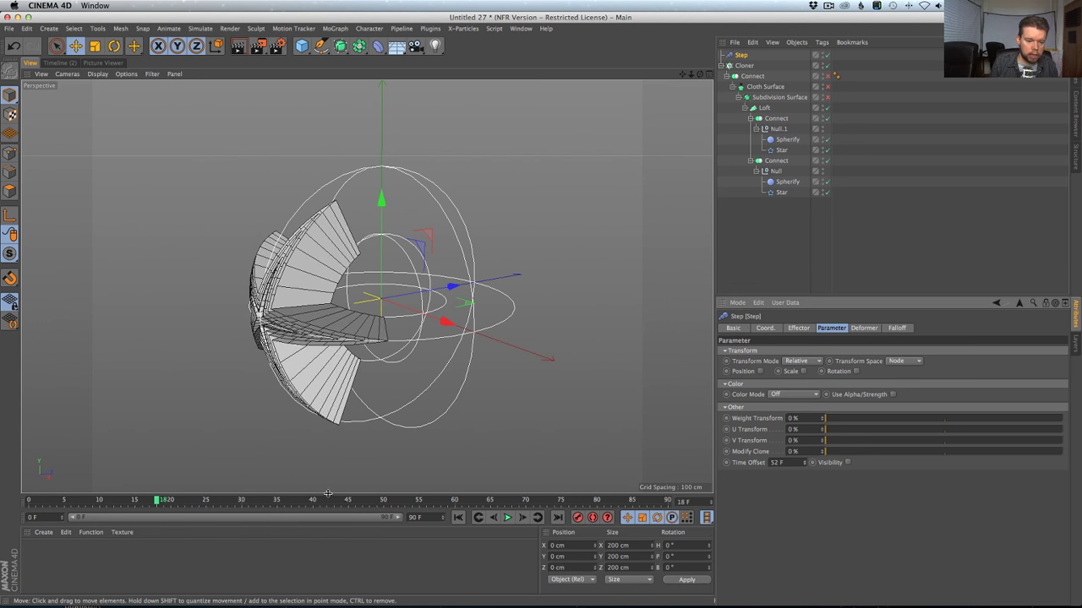
{"action": "mouse_move", "coordinate": [327, 499]}
{"action": "left_mouse_down"}
{"action": "mouse_move", "coordinate": [386, 499]}
{"action": "mouse_move", "coordinate": [365, 499]}
{"action": "left_mouse_up"}
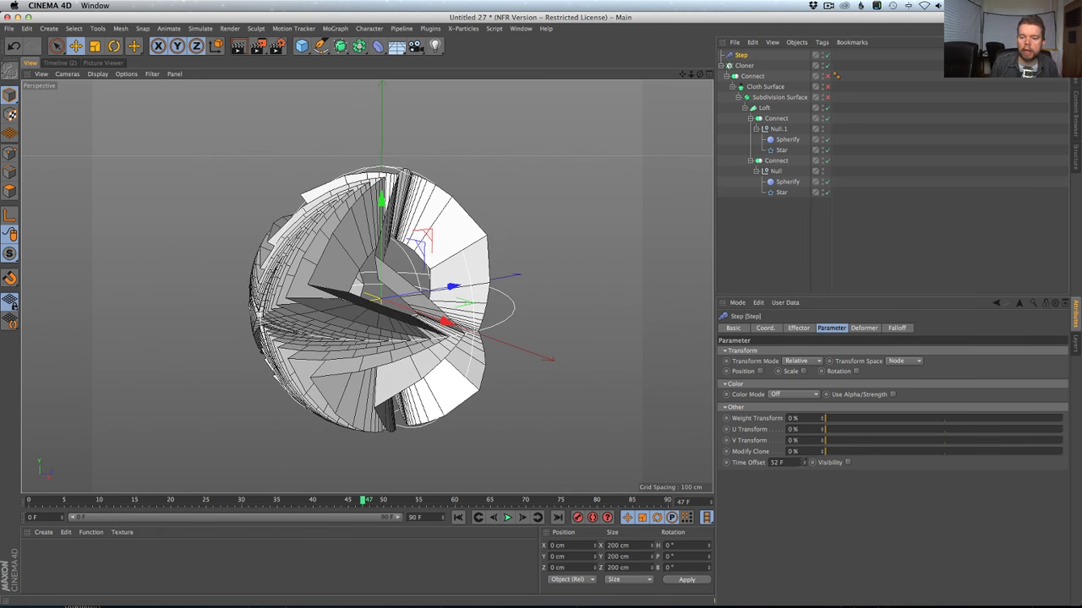
{"action": "left_click_drag", "start_coordinate": [804, 464], "coordinate": [808, 470]}
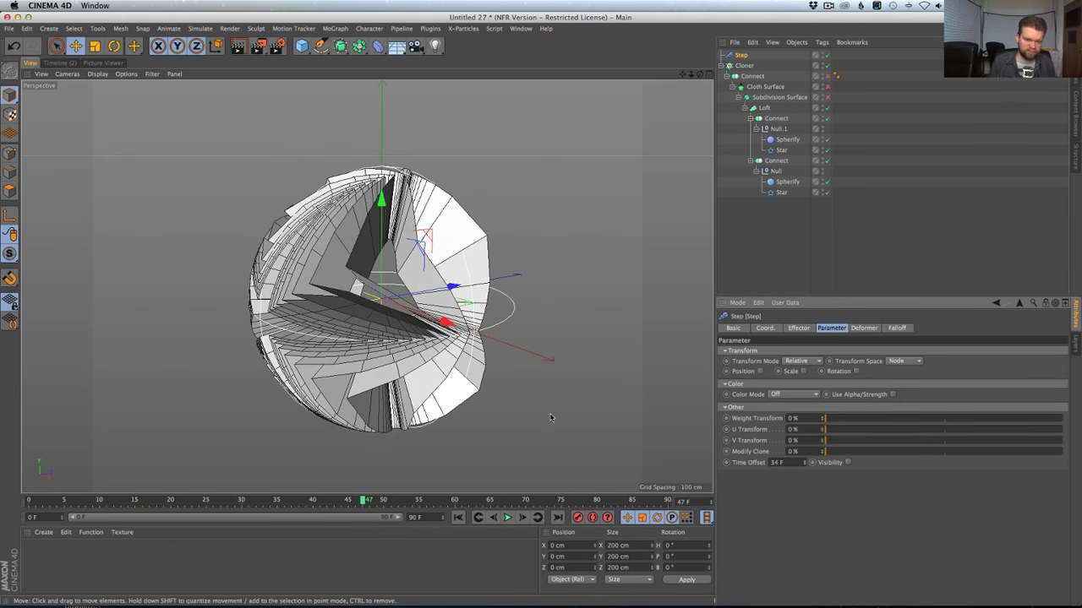
{"action": "mouse_move", "coordinate": [352, 307]}
{"action": "left_mouse_down", "text": "alt"}
{"action": "mouse_move", "coordinate": [541, 285]}
{"action": "mouse_move", "coordinate": [378, 316]}
{"action": "mouse_move", "coordinate": [430, 317]}
{"action": "left_mouse_up", "text": "alt"}
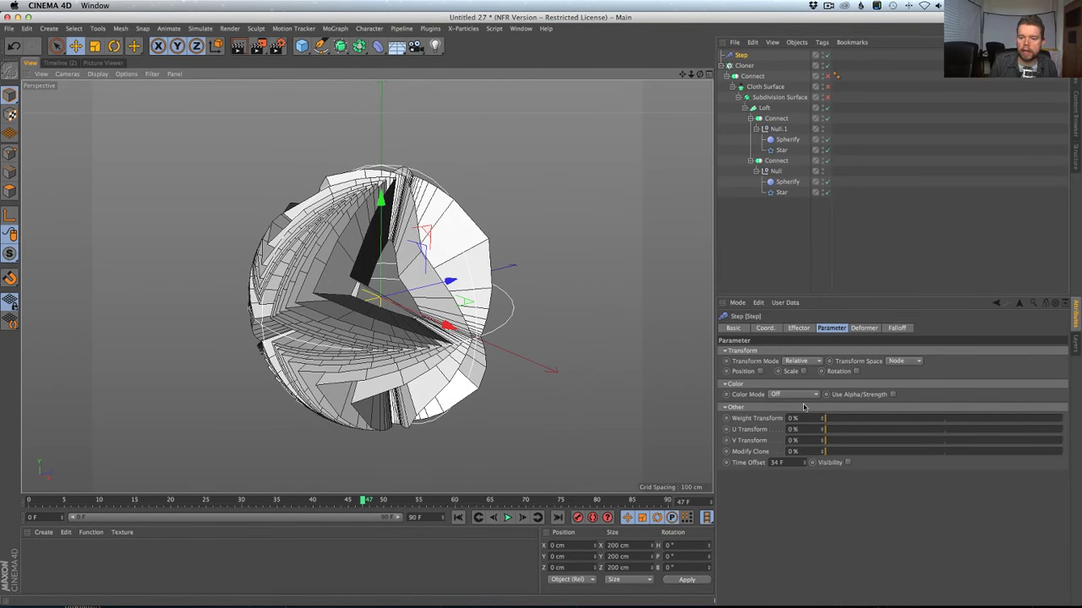
{"action": "left_click_drag", "start_coordinate": [809, 465], "coordinate": [801, 364]}
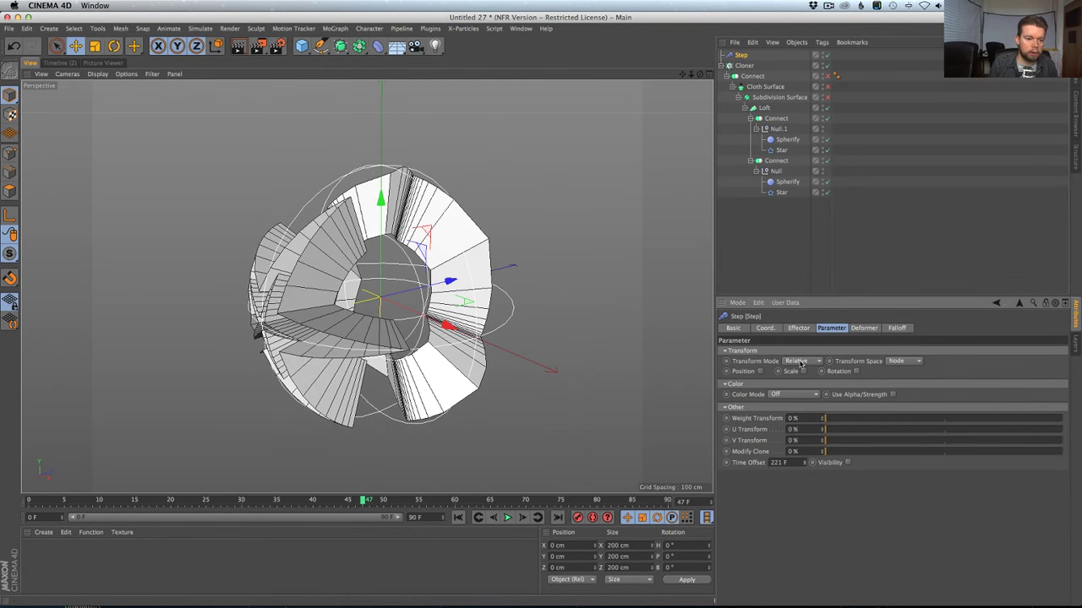
{"action": "left_click", "coordinate": [458, 517]}
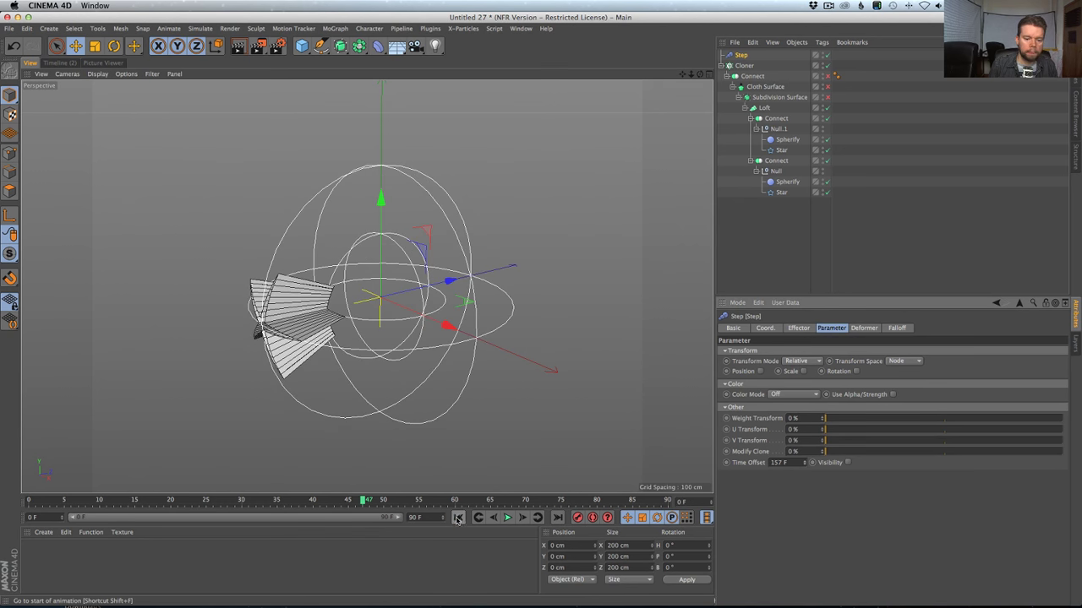
Shade the viewport without wireframe lines, hide both Spherify deformers in it and play back the offset clones.
{"action": "left_click", "coordinate": [772, 260]}
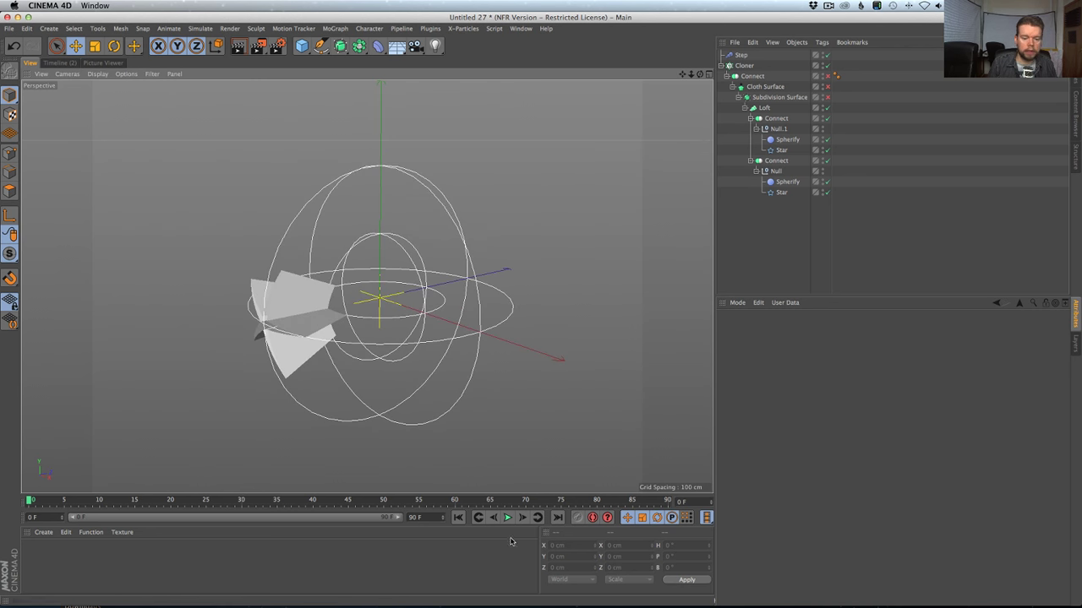
{"action": "left_click", "coordinate": [822, 183]}
{"action": "left_click", "coordinate": [824, 140]}
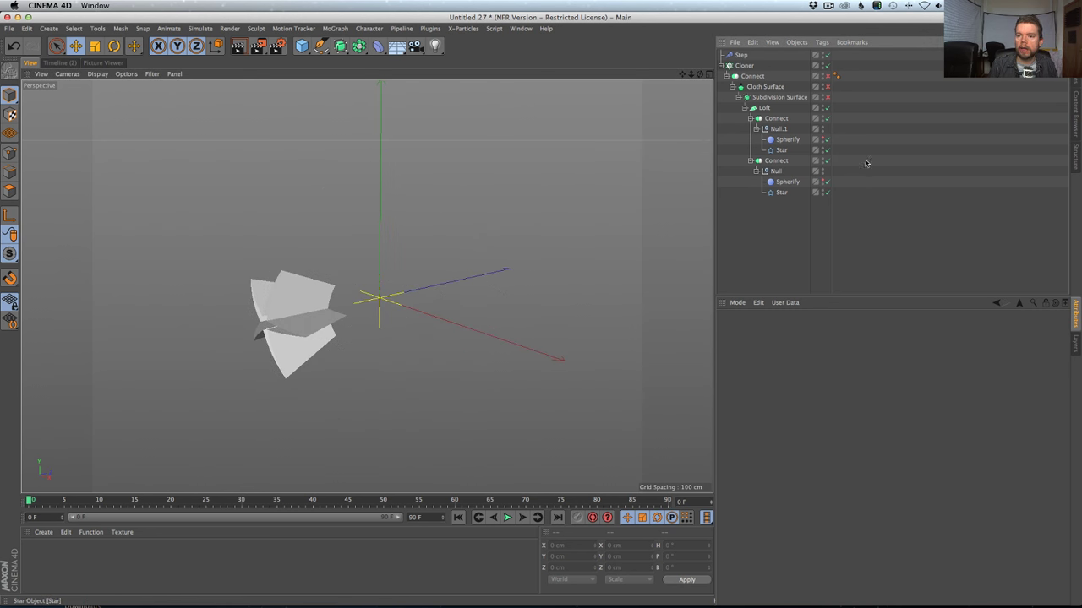
{"action": "left_click", "coordinate": [507, 518]}
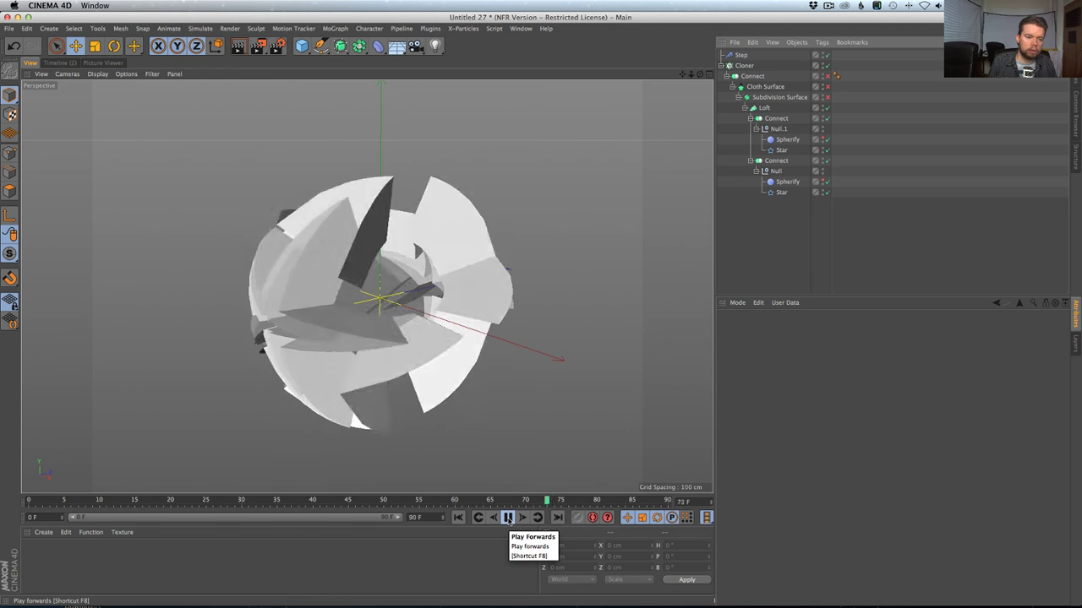
{"action": "left_click", "coordinate": [507, 518]}
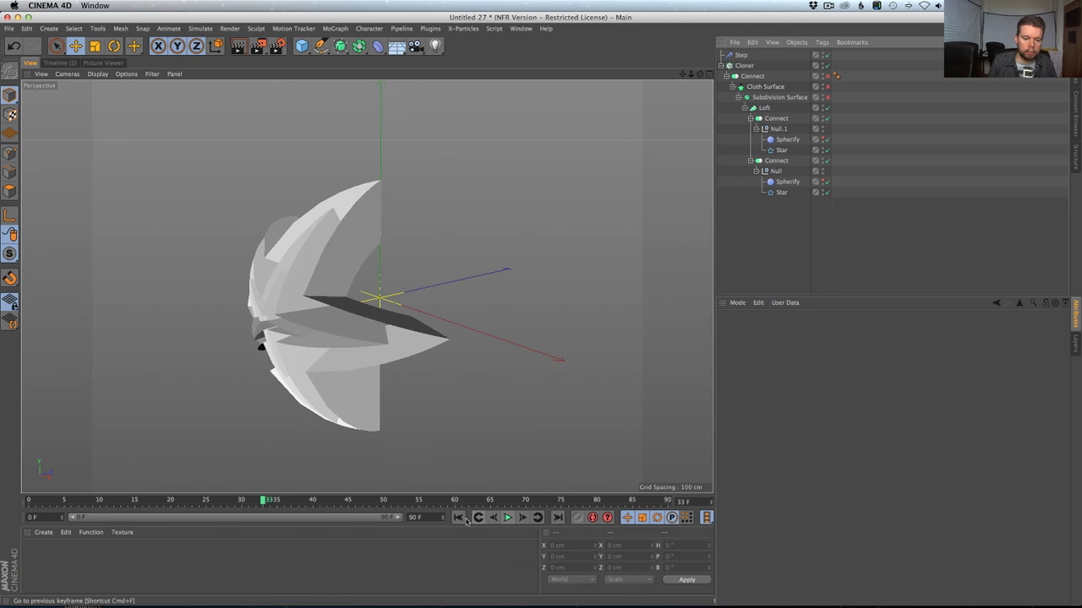
Extend the project length and preview range to 308 F, play the animation and return to frame 0.
{"action": "double_click", "coordinate": [433, 517]}
{"action": "type", "text": "308"}
{"action": "key", "text": "Return"}
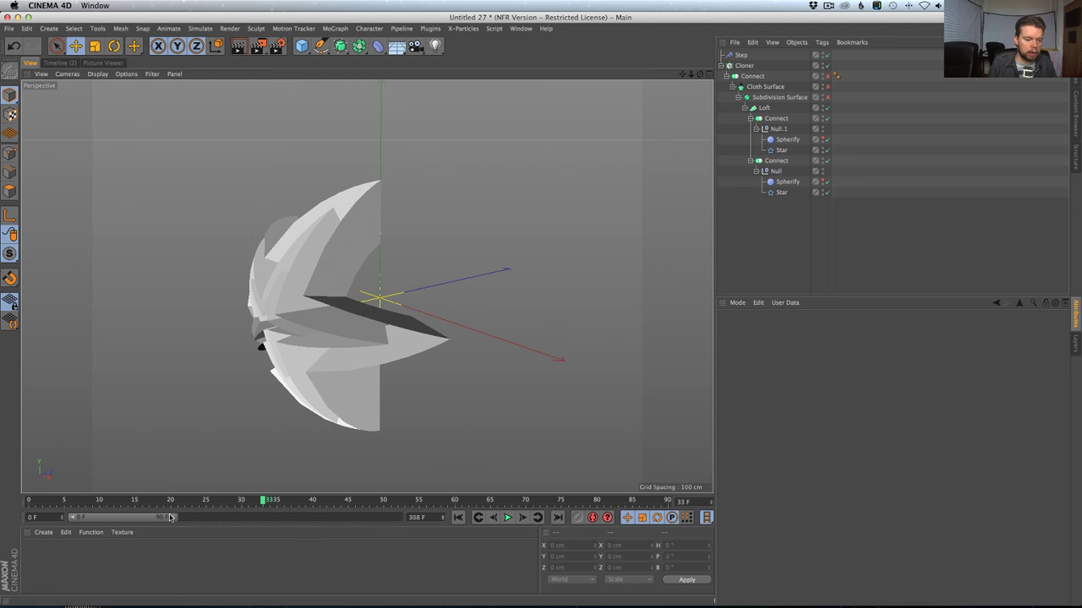
{"action": "left_click_drag", "start_coordinate": [170, 517], "coordinate": [401, 517]}
{"action": "left_click", "coordinate": [507, 518]}
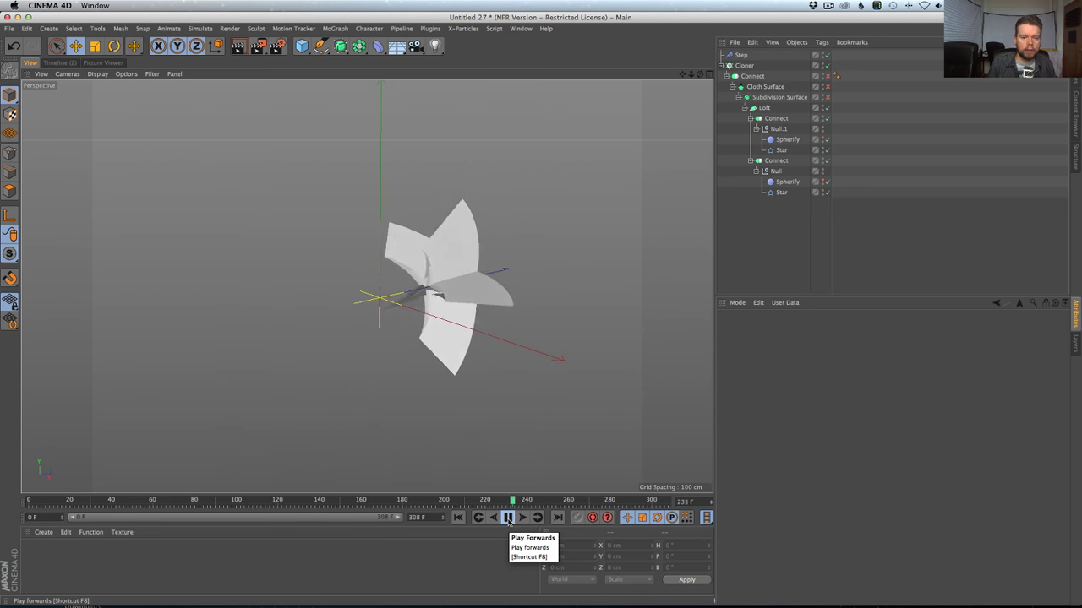
{"action": "left_click", "coordinate": [507, 518]}
{"action": "left_click", "coordinate": [458, 517]}
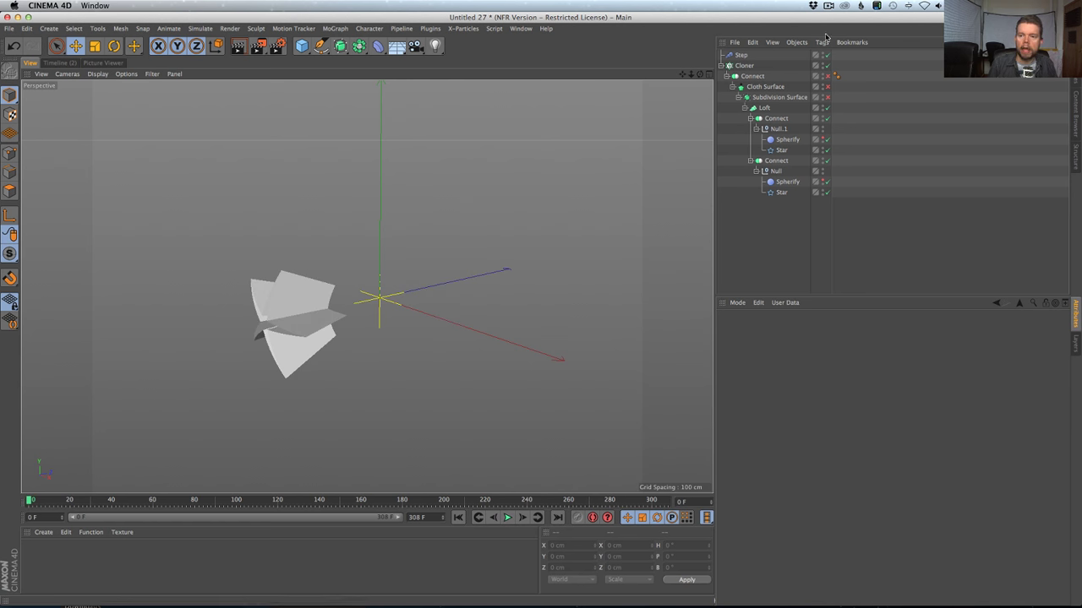
Scrub to frame 77, try a 1 cm Radius on the Spherify under Null.1 and scrub back to frame 64.
{"action": "left_click_drag", "start_coordinate": [152, 497], "coordinate": [188, 497]}
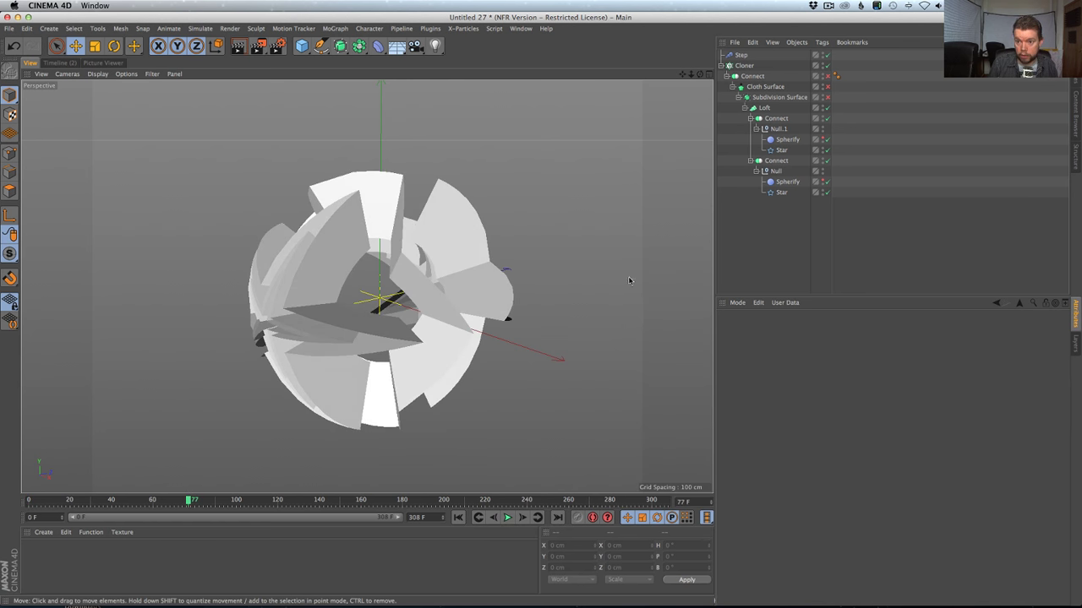
{"action": "left_click", "coordinate": [787, 140]}
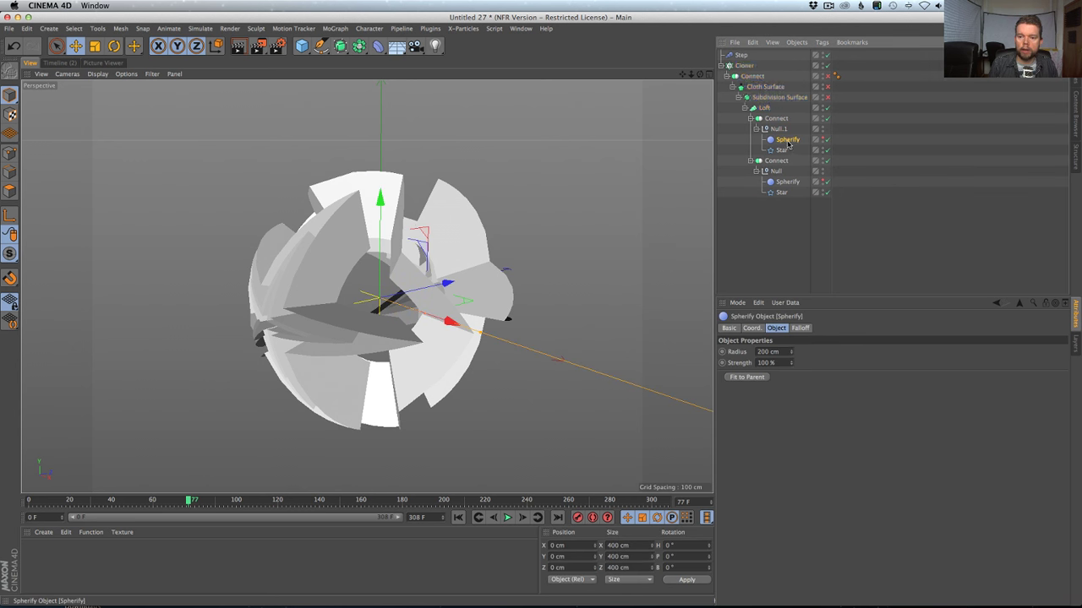
{"action": "left_click", "coordinate": [782, 351]}
{"action": "type", "text": "0"}
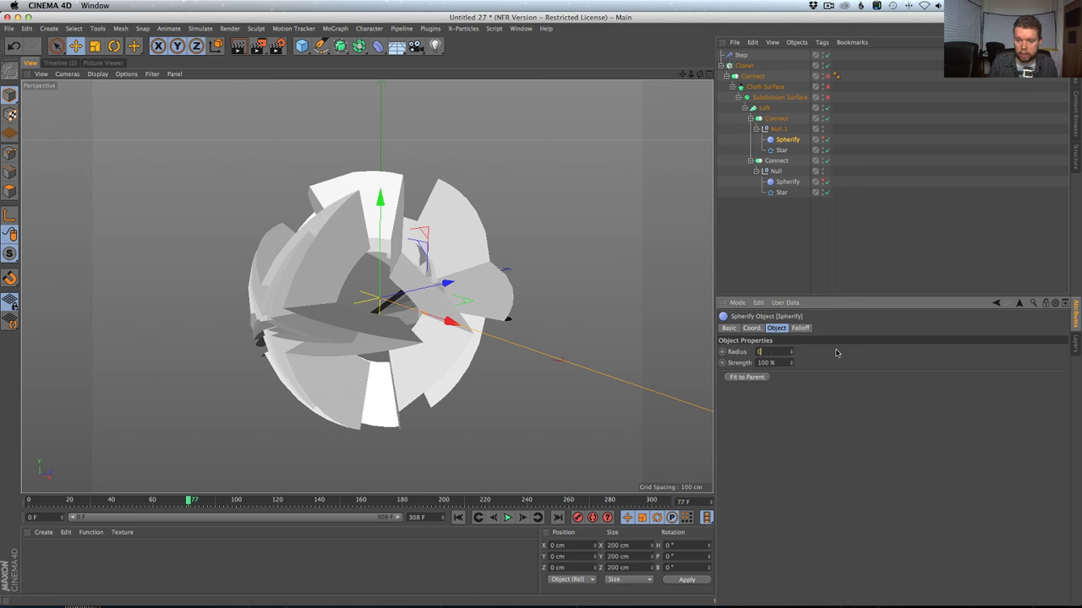
{"action": "key", "text": "Return"}
{"action": "left_click", "coordinate": [792, 350]}
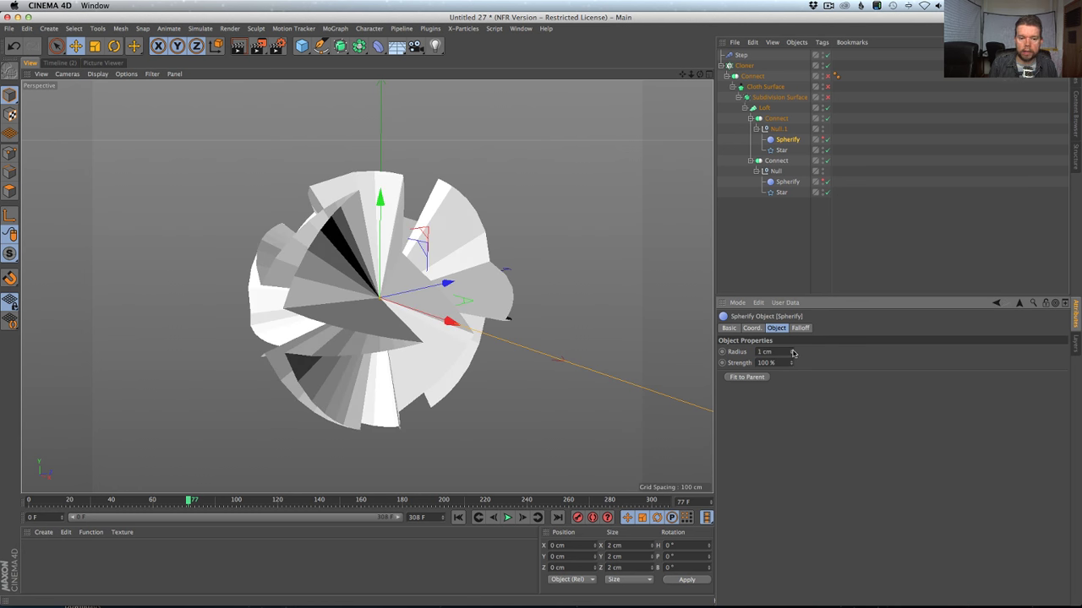
{"action": "left_click", "coordinate": [780, 246]}
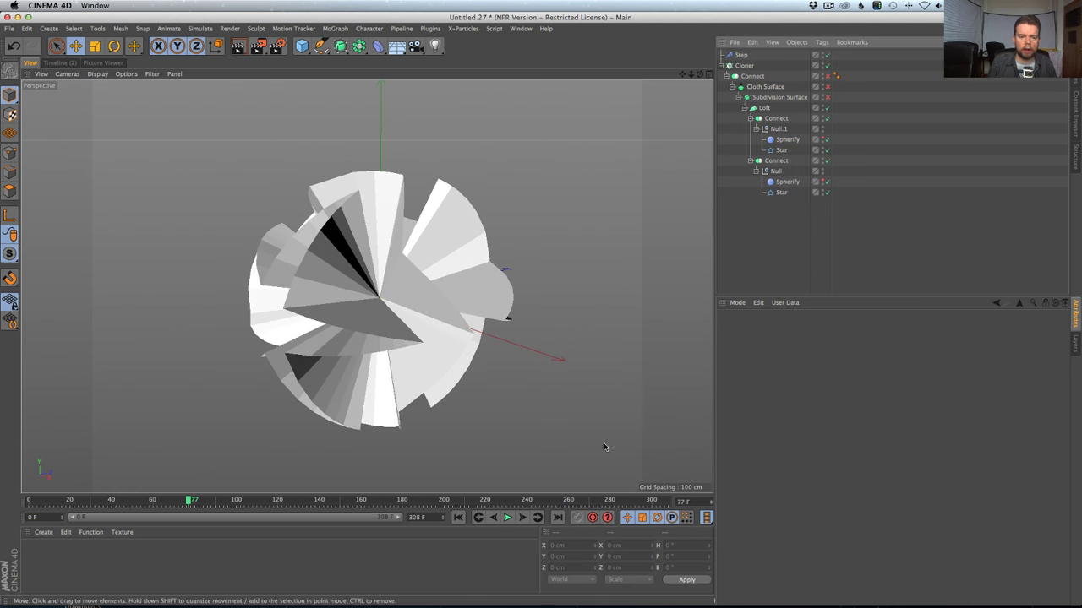
{"action": "left_click_drag", "start_coordinate": [186, 500], "coordinate": [160, 500]}
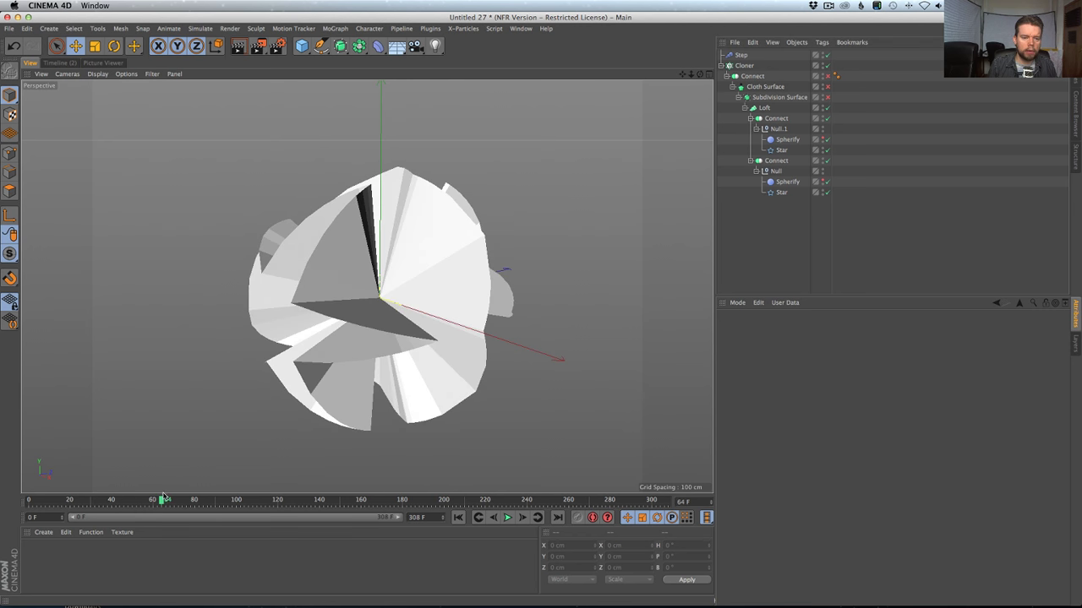
Set the Radius of the Spherify under Null.1 to 50 cm and scrub to frame 110.
{"action": "left_click", "coordinate": [787, 139]}
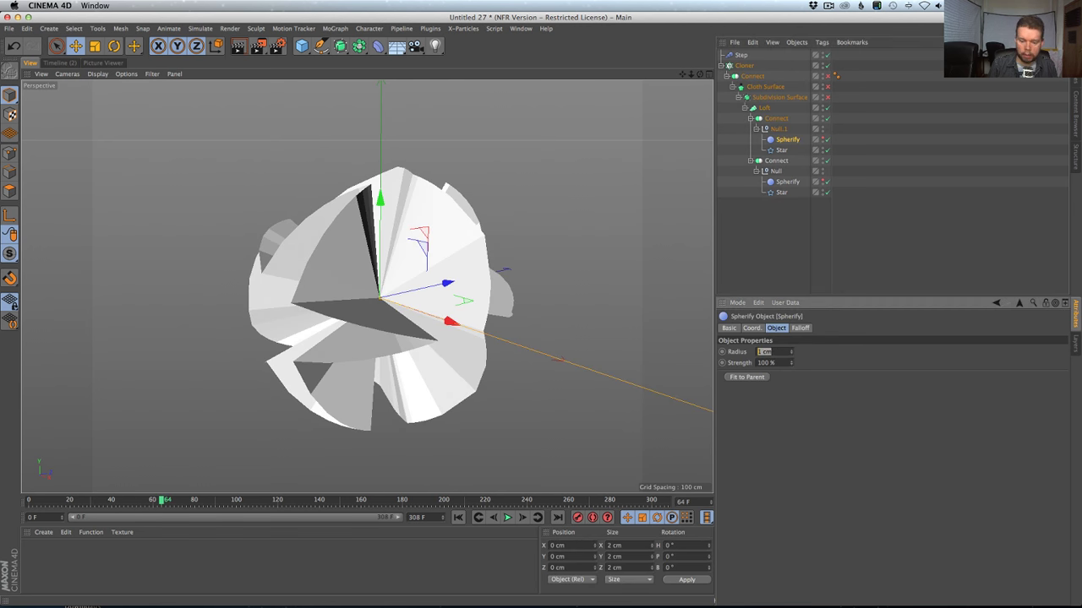
{"action": "key", "text": "Return"}
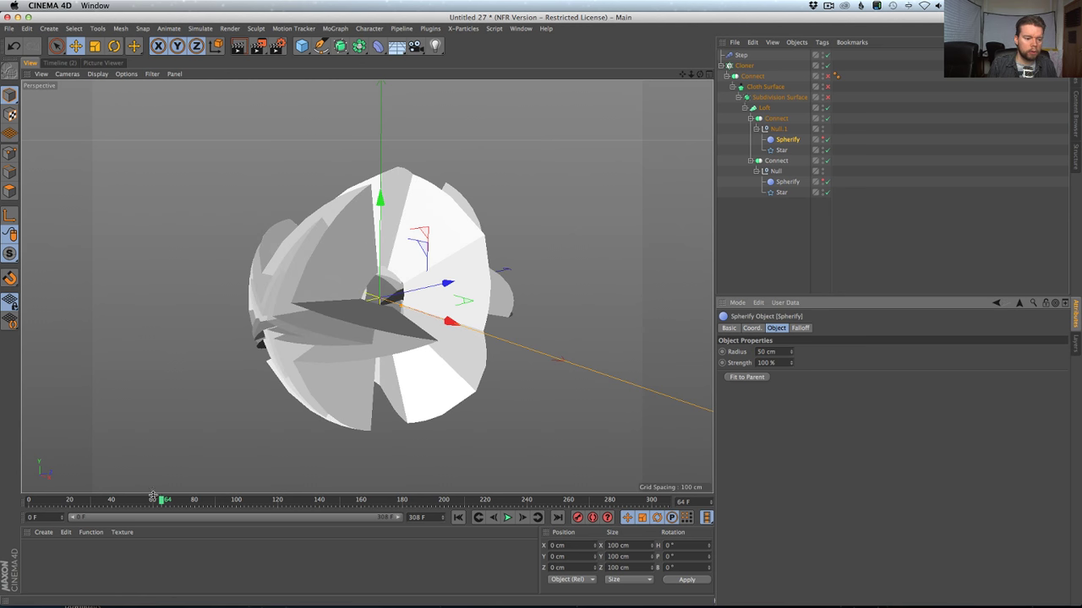
{"action": "left_click_drag", "start_coordinate": [160, 500], "coordinate": [257, 495]}
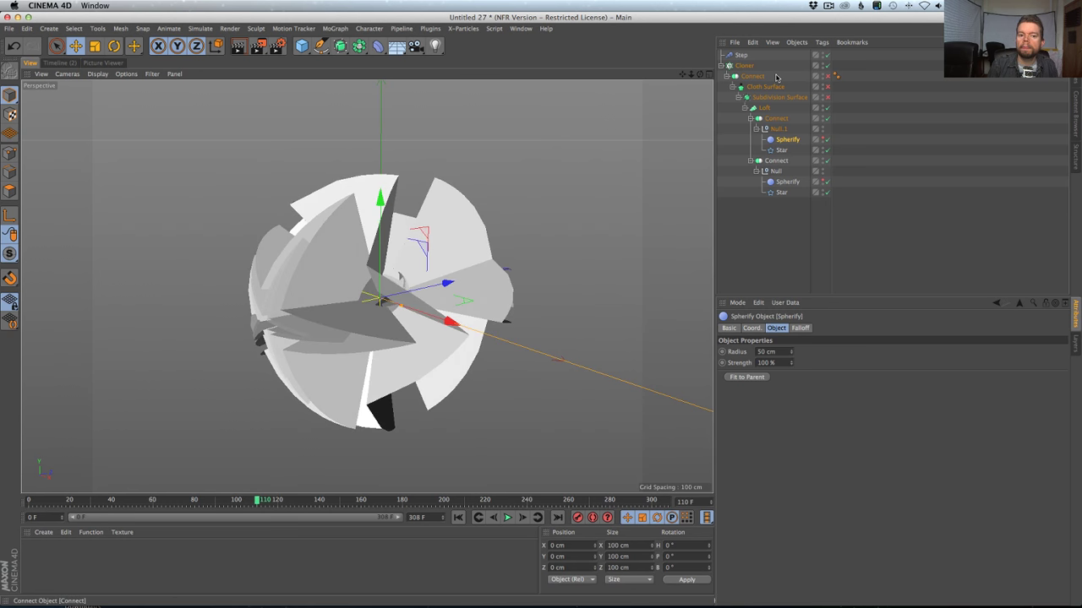
Select the Cloner, play the clone animation and scrub back to frame 123.
{"action": "left_click", "coordinate": [743, 65]}
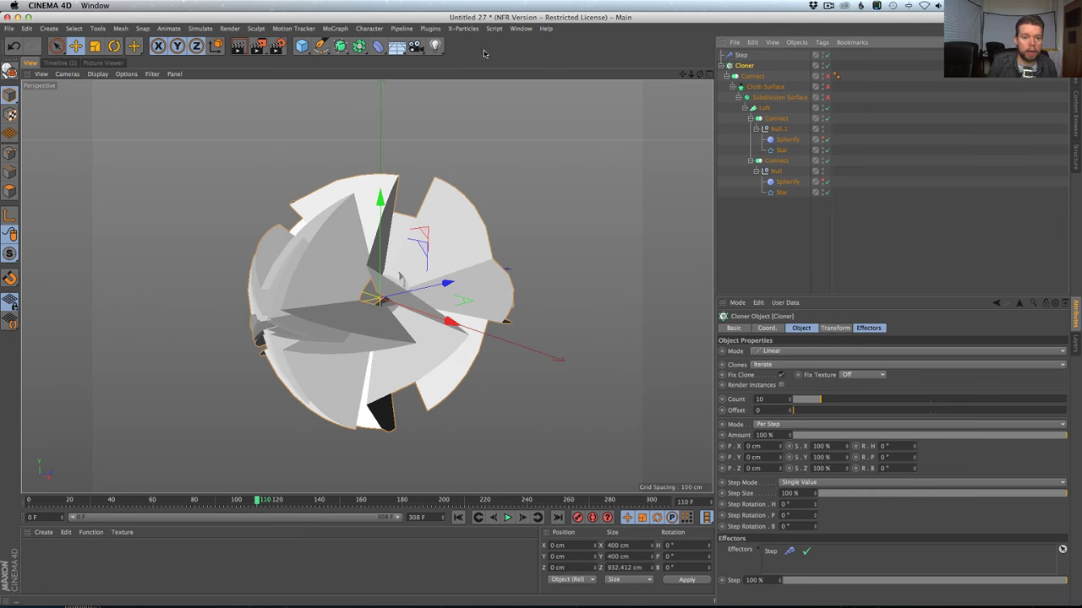
{"action": "left_click", "coordinate": [461, 31]}
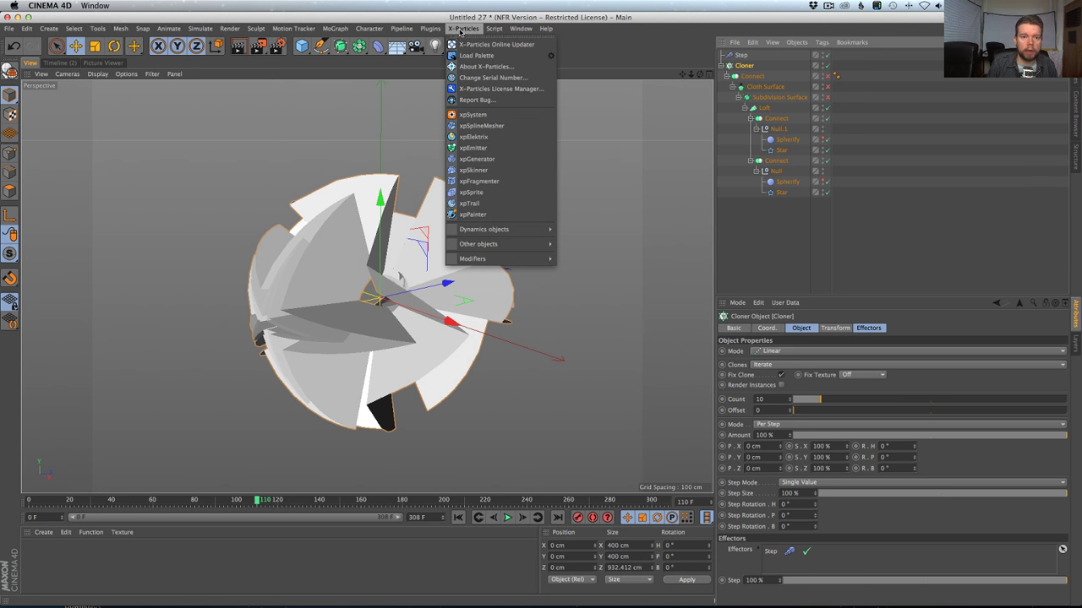
{"action": "key", "text": "Escape"}
{"action": "left_click", "coordinate": [507, 518]}
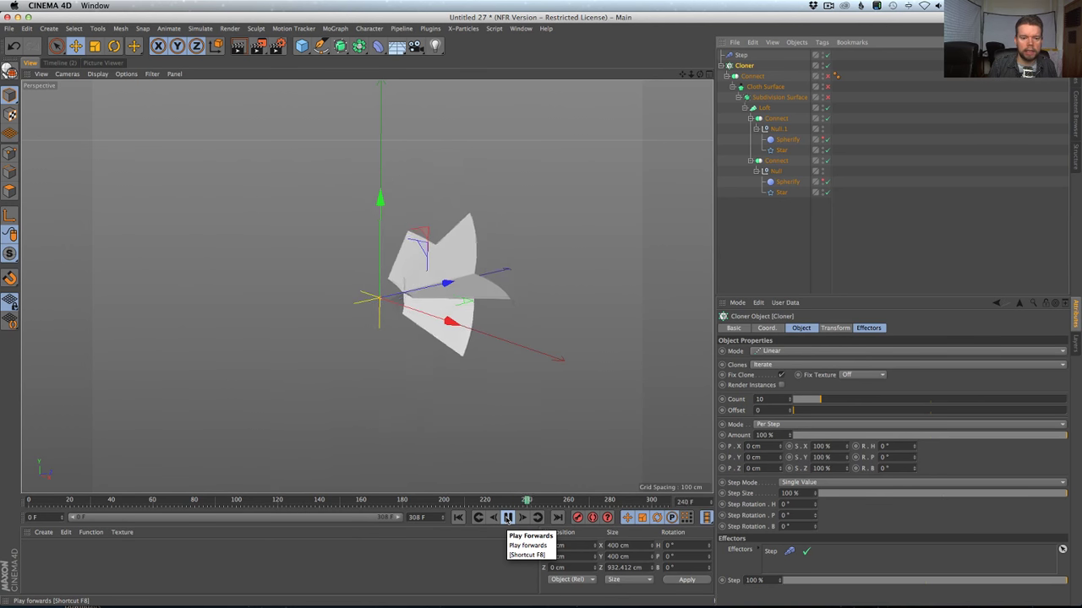
{"action": "left_click", "coordinate": [507, 518]}
{"action": "left_click_drag", "start_coordinate": [494, 501], "coordinate": [285, 501]}
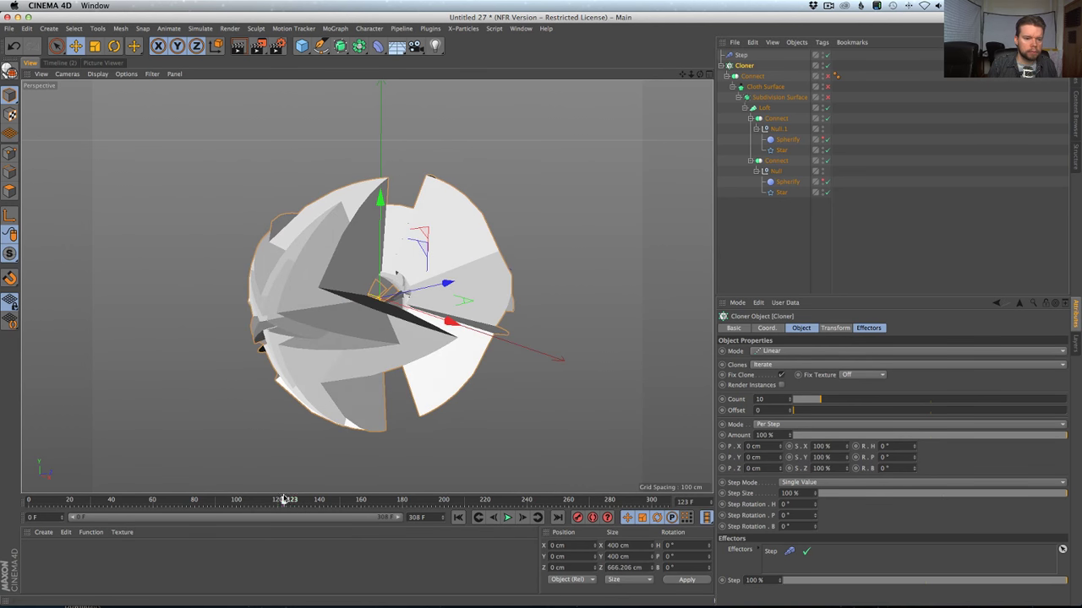
Enable the top Connect, Cloth Surface and Subdivision Surface, play back the smoothed clones and scrub to frame 50.
{"action": "left_click_drag", "start_coordinate": [355, 354], "coordinate": [338, 304], "text": "alt"}
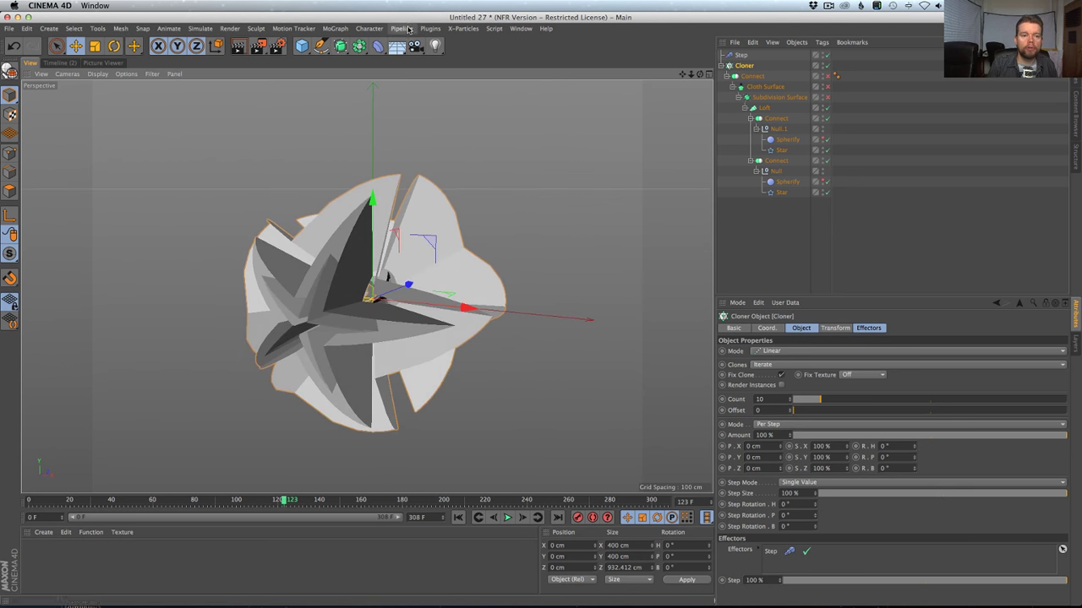
{"action": "left_click", "coordinate": [827, 76]}
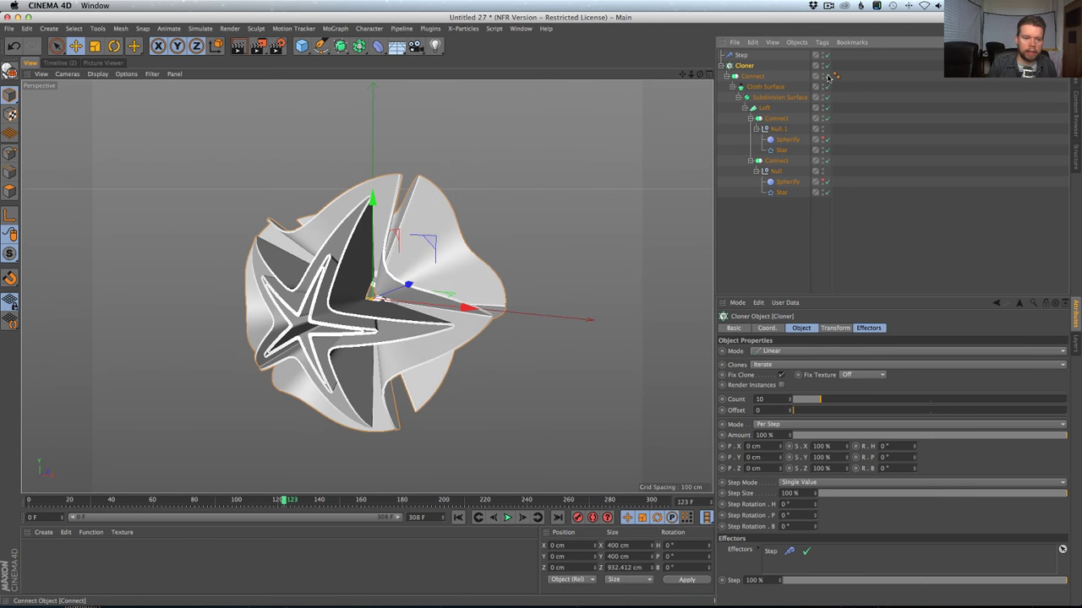
{"action": "left_click_drag", "start_coordinate": [376, 334], "coordinate": [397, 338], "text": "alt"}
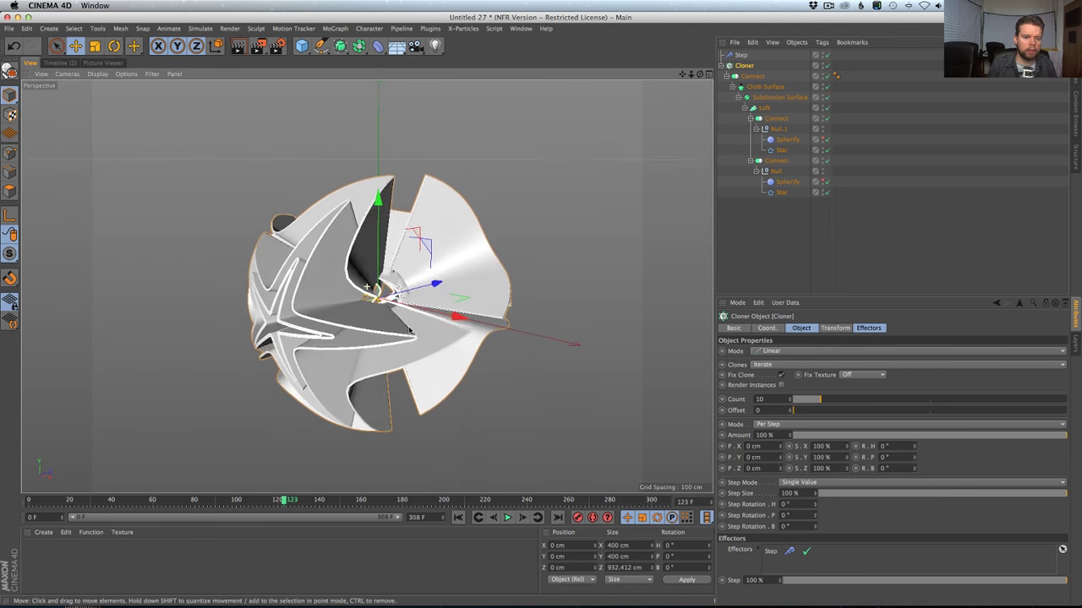
{"action": "left_click_drag", "start_coordinate": [285, 501], "coordinate": [214, 501]}
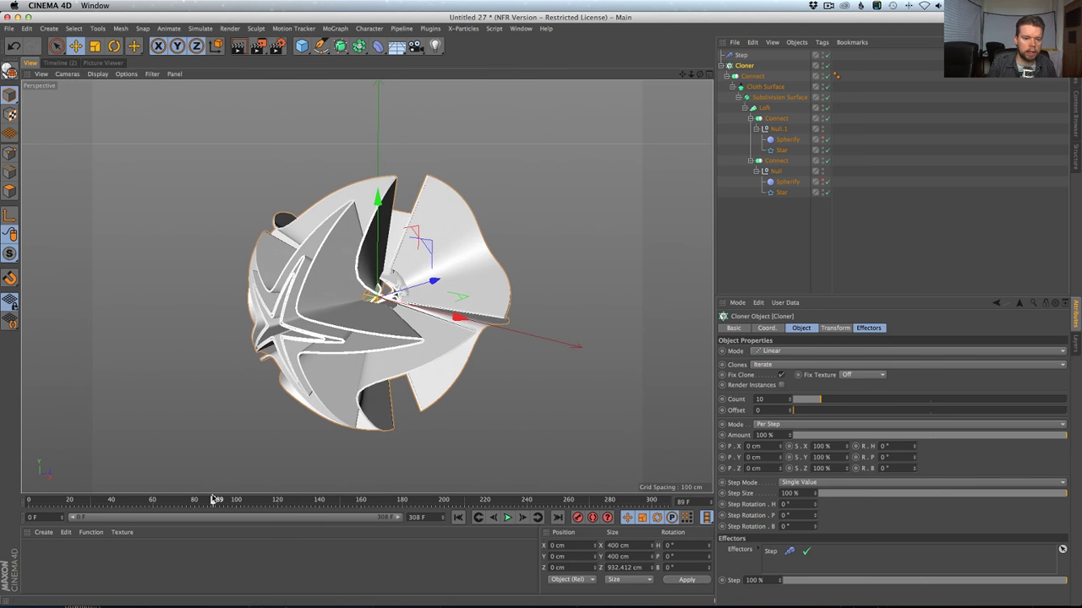
{"action": "left_click", "coordinate": [507, 517]}
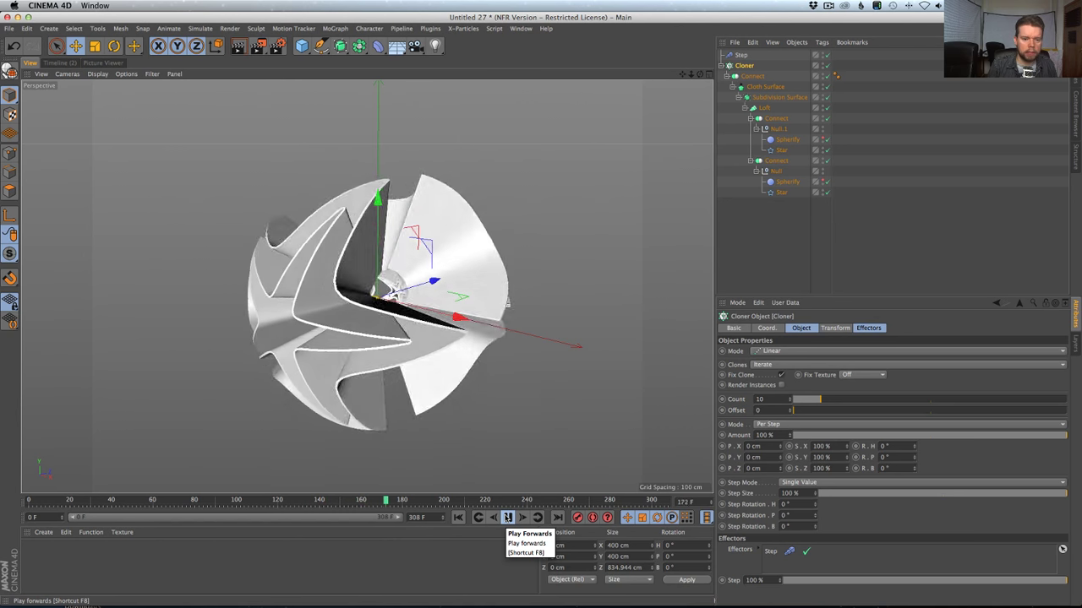
{"action": "left_click", "coordinate": [507, 517]}
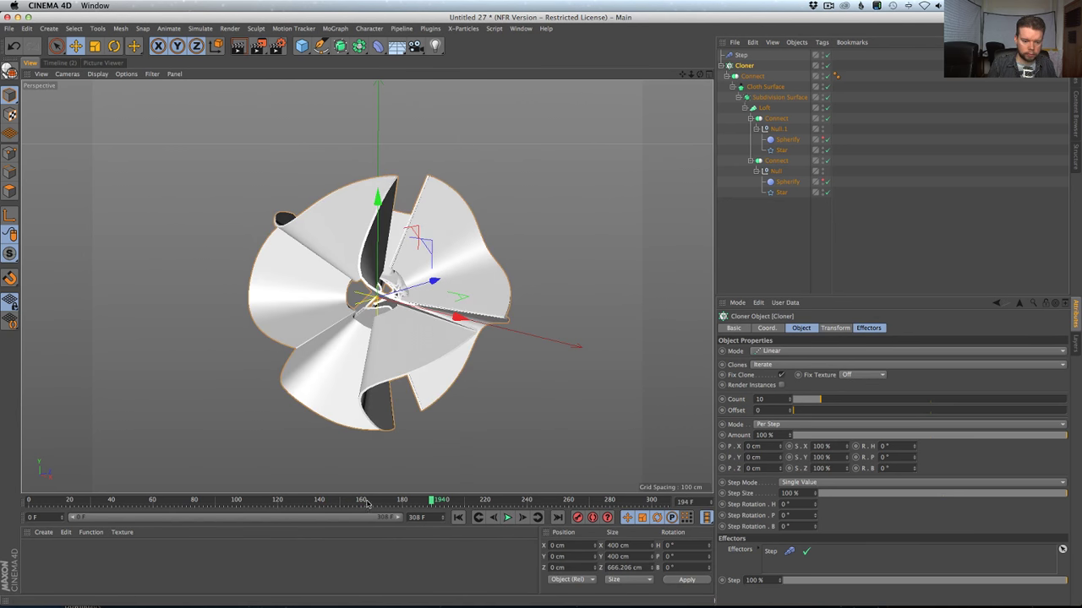
{"action": "left_click_drag", "start_coordinate": [369, 501], "coordinate": [135, 499]}
{"action": "left_click_drag", "start_coordinate": [242, 314], "coordinate": [397, 289], "text": "alt"}
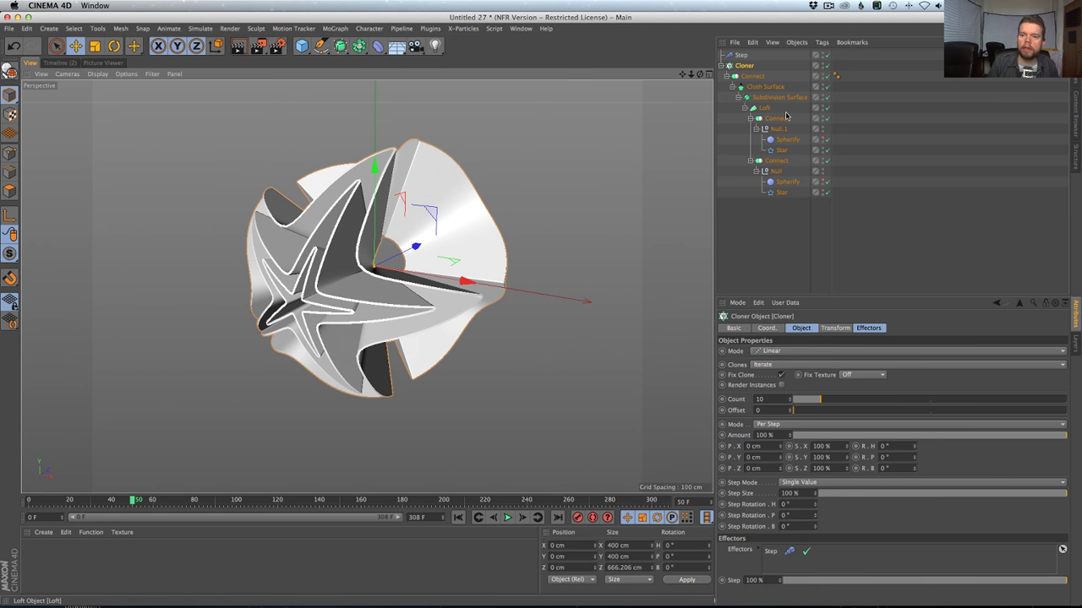
Add a Random effector to the Cloner.
{"action": "left_click", "coordinate": [789, 141]}
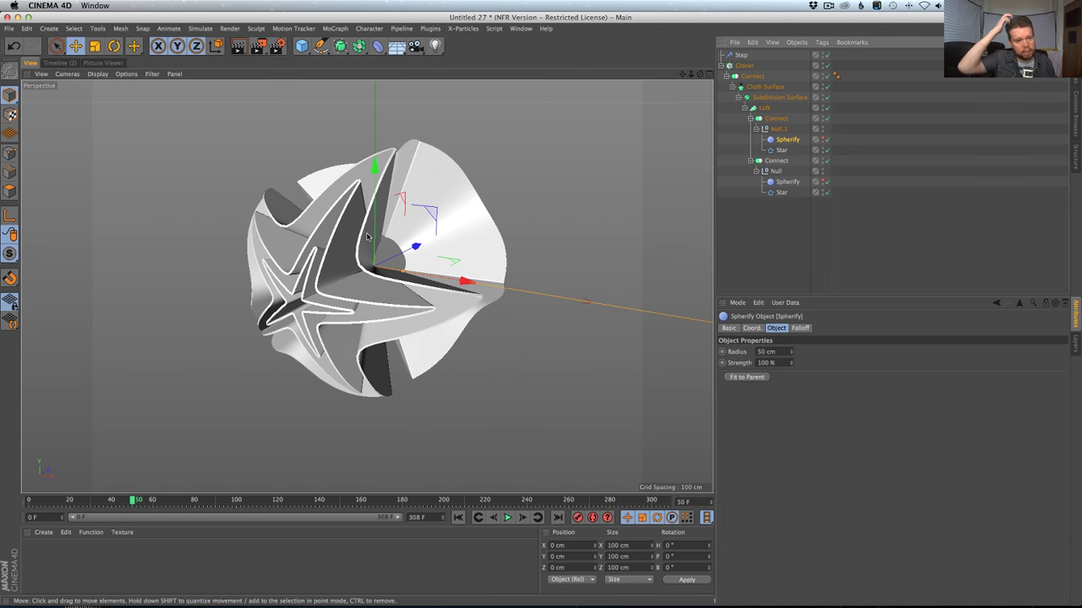
{"action": "left_click", "coordinate": [744, 65]}
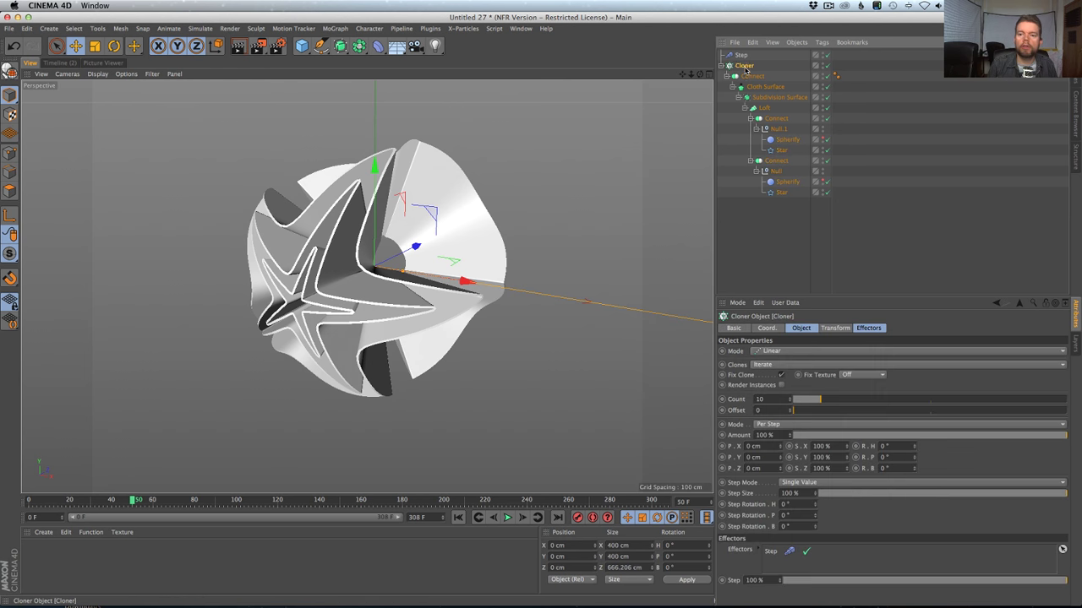
{"action": "left_click", "coordinate": [334, 28]}
{"action": "mouse_move", "coordinate": [355, 44]}
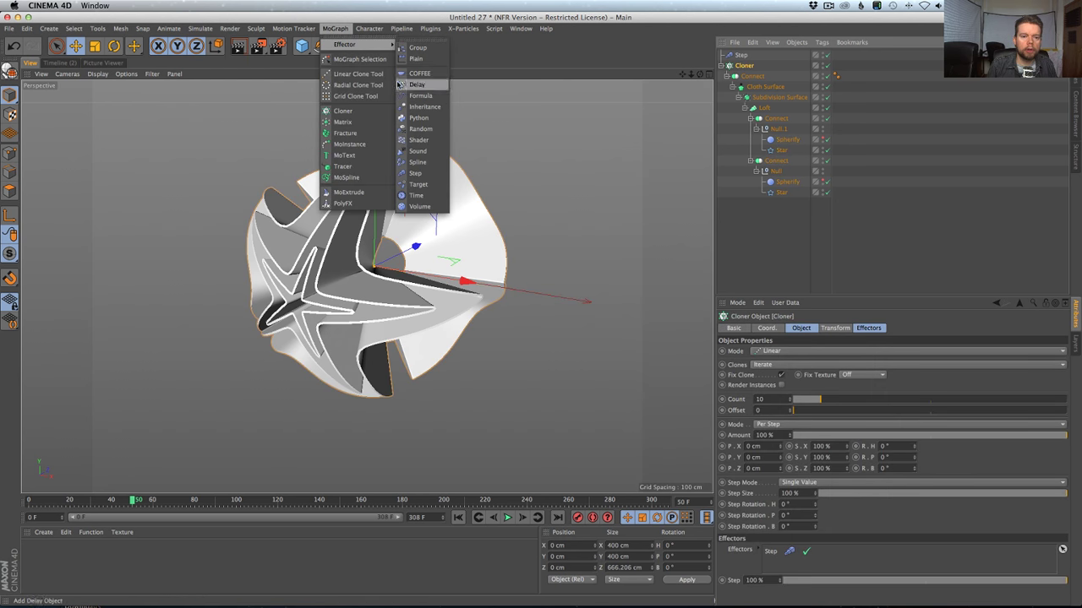
{"action": "left_click", "coordinate": [417, 128]}
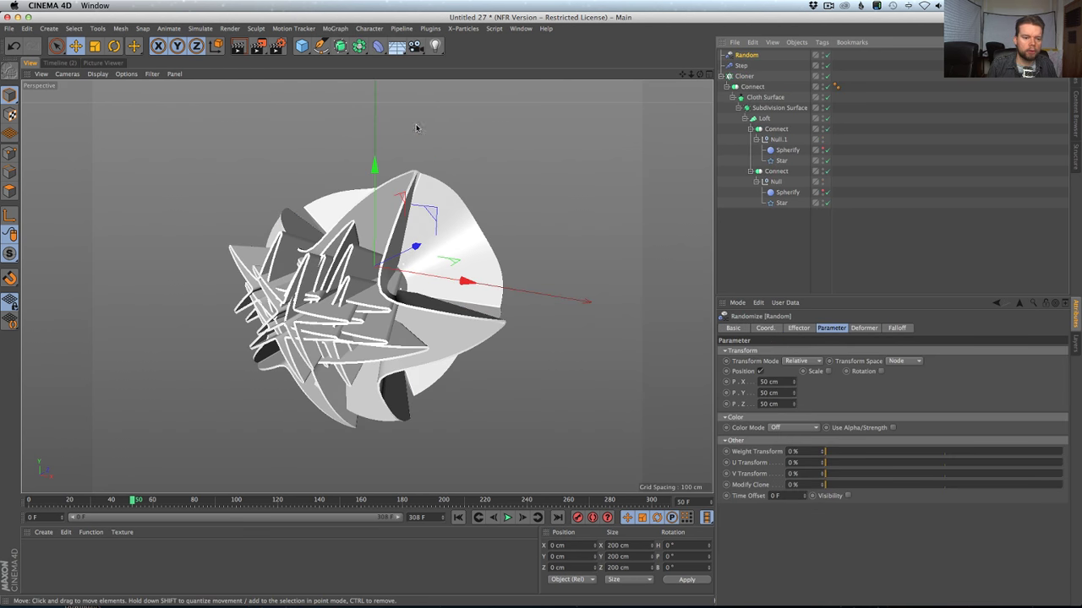
Turn off the Random effector's Position and enable Scale with Uniform Scale, Absolute Scale and a value of -0.3.
{"action": "left_click", "coordinate": [760, 372]}
{"action": "left_click", "coordinate": [803, 371]}
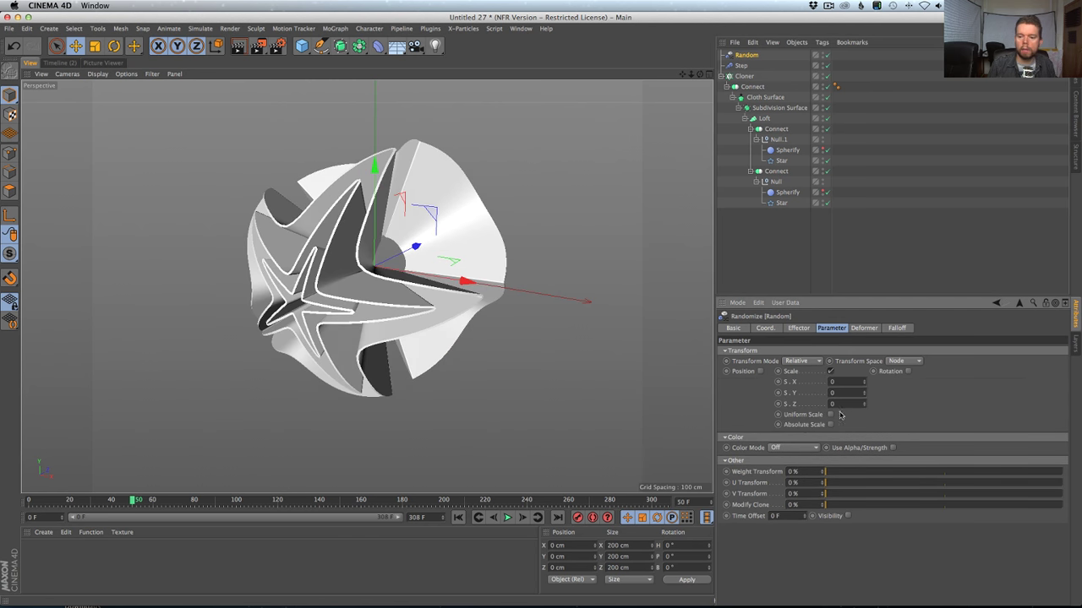
{"action": "left_click", "coordinate": [829, 415]}
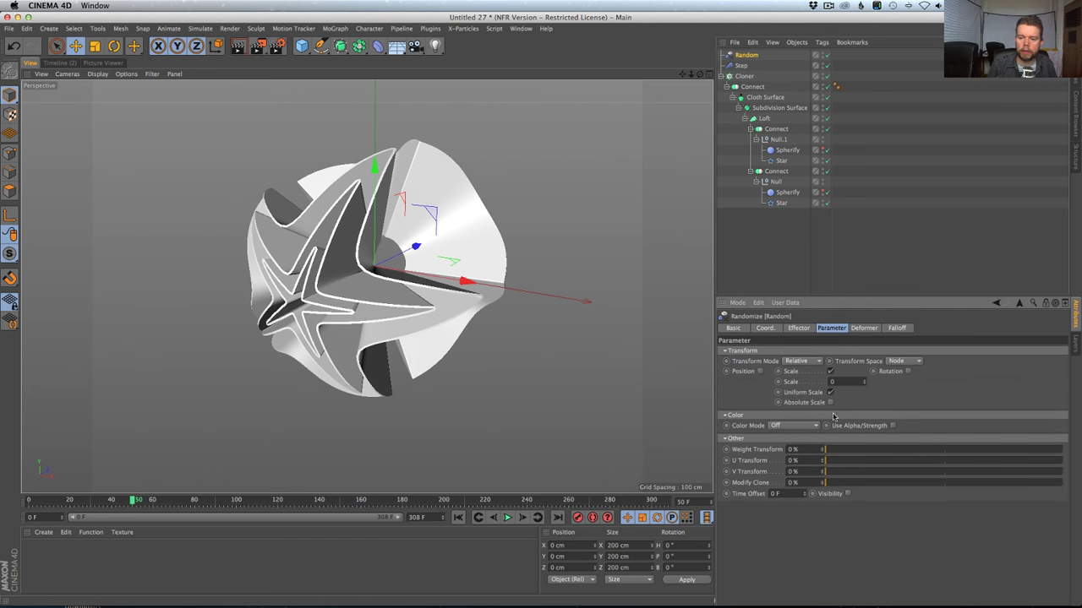
{"action": "left_click", "coordinate": [863, 382]}
{"action": "left_click", "coordinate": [864, 382]}
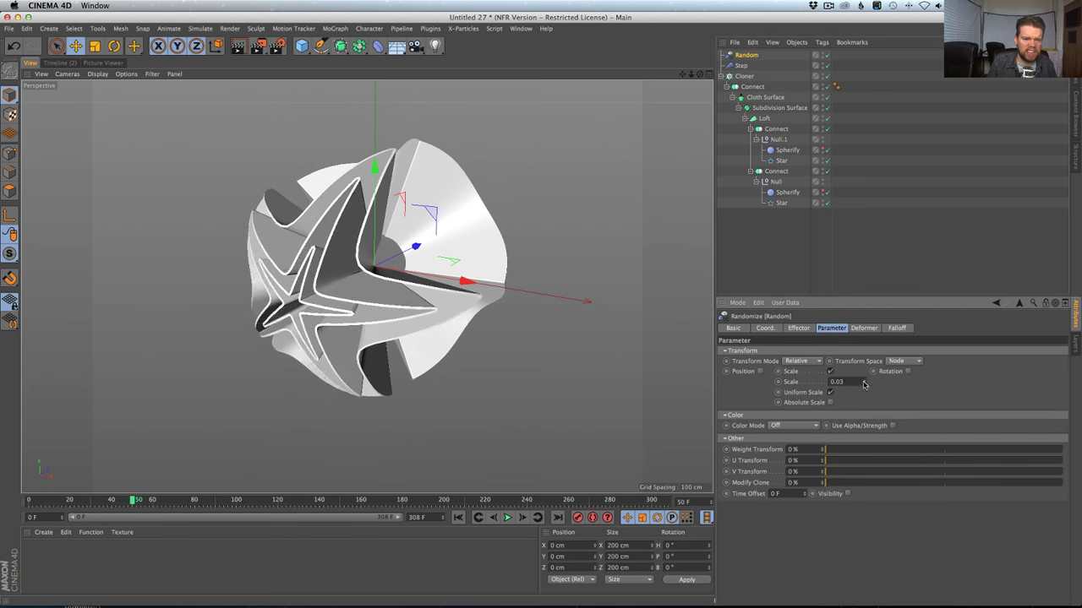
{"action": "left_click", "coordinate": [830, 402]}
{"action": "left_click_drag", "start_coordinate": [863, 386], "coordinate": [863, 389]}
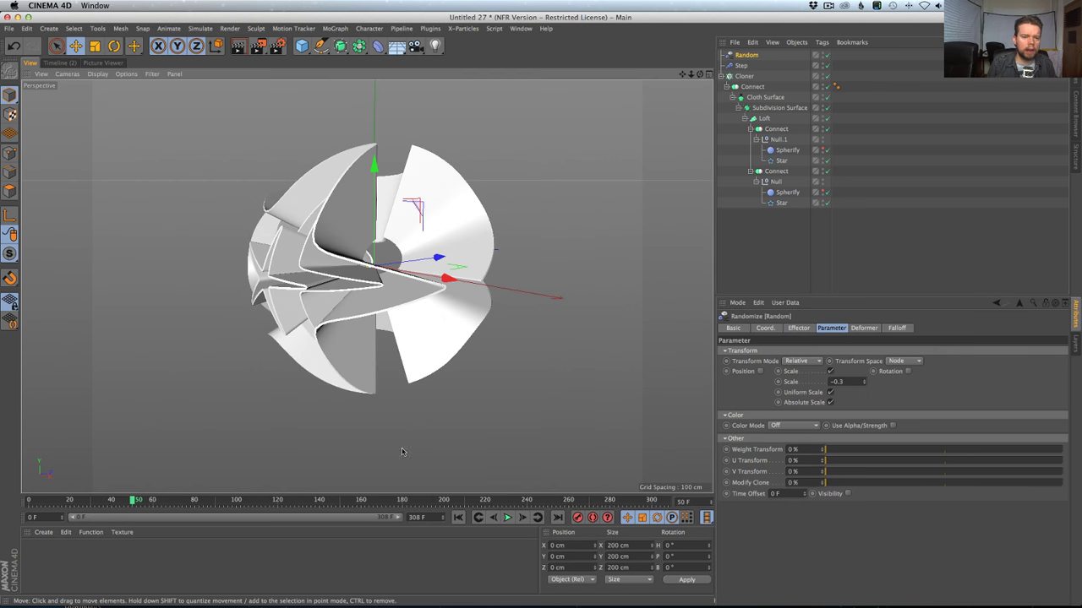
Play the randomly scaled clones from frame 0 and disable the Random effector.
{"action": "left_click", "coordinate": [457, 517]}
{"action": "left_click", "coordinate": [508, 518]}
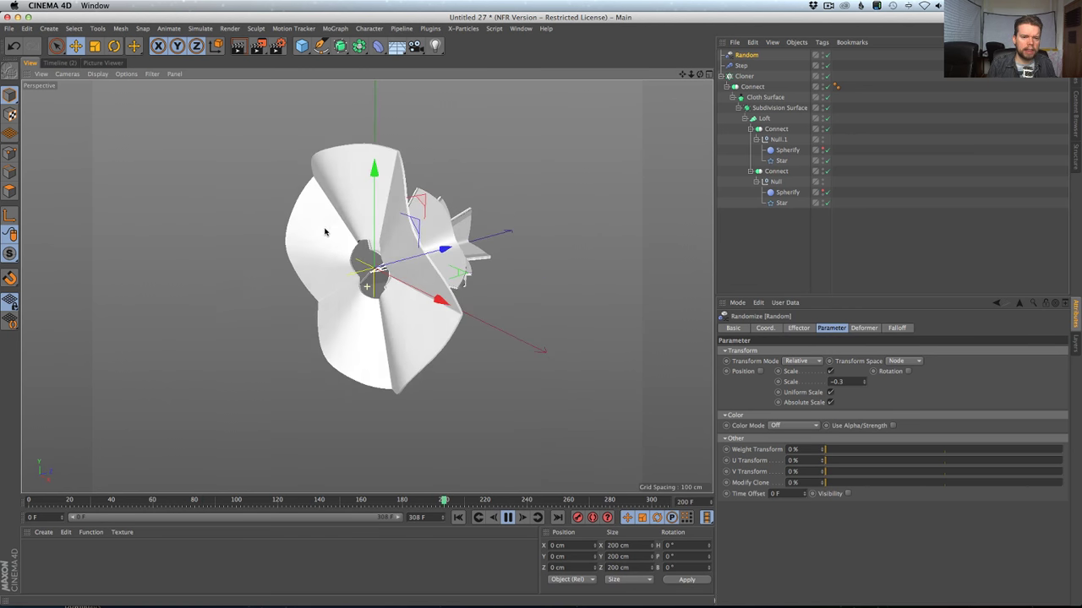
{"action": "left_click", "coordinate": [827, 55]}
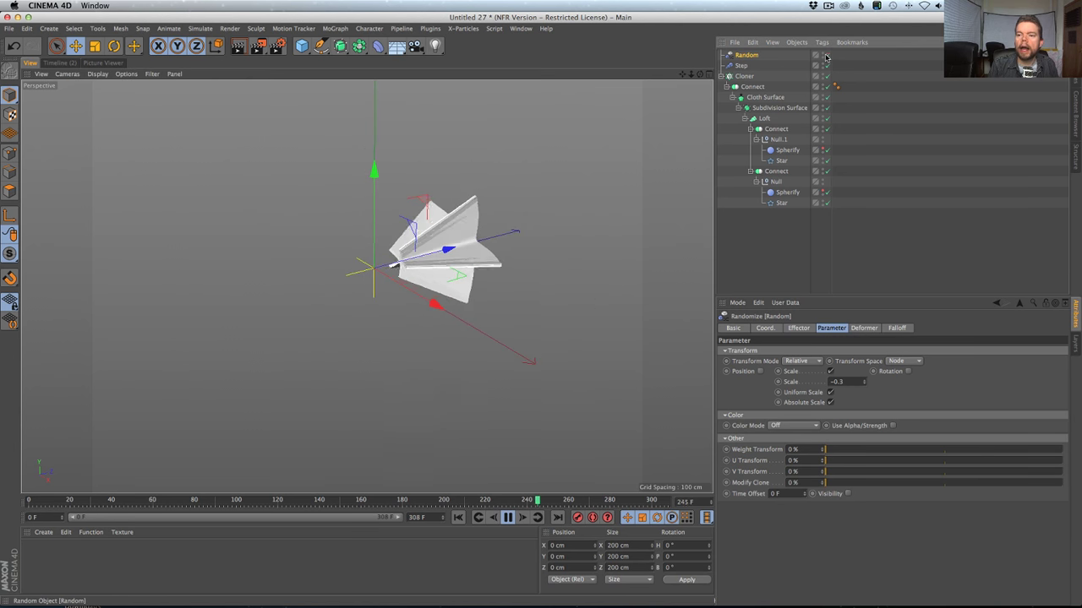
Add a second Step effector to the scene.
{"action": "left_click", "coordinate": [743, 76]}
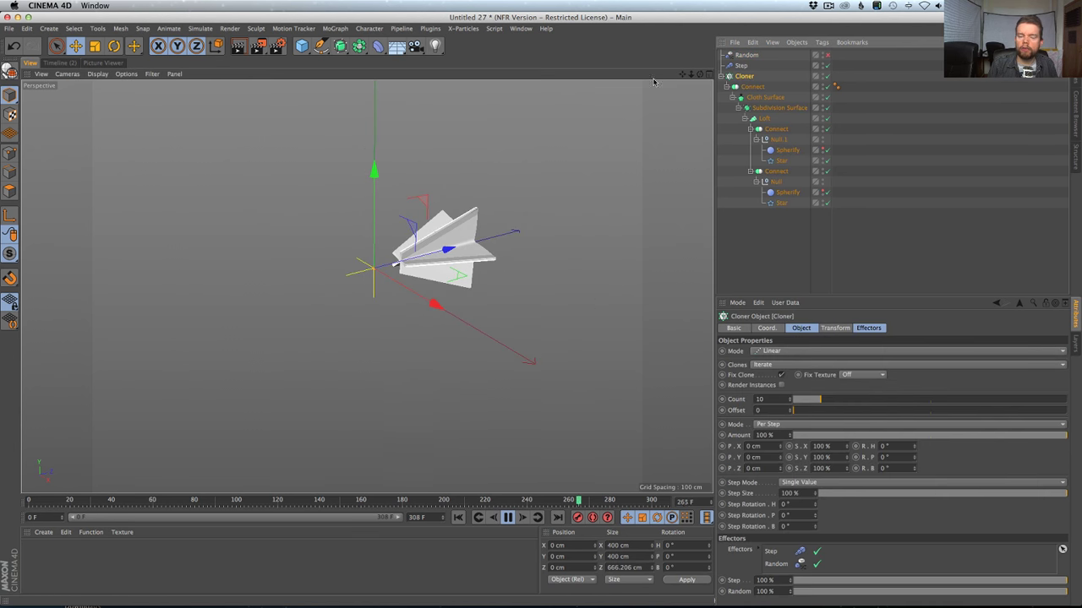
{"action": "left_click", "coordinate": [430, 30]}
{"action": "mouse_move", "coordinate": [445, 31]}
{"action": "mouse_move", "coordinate": [345, 30]}
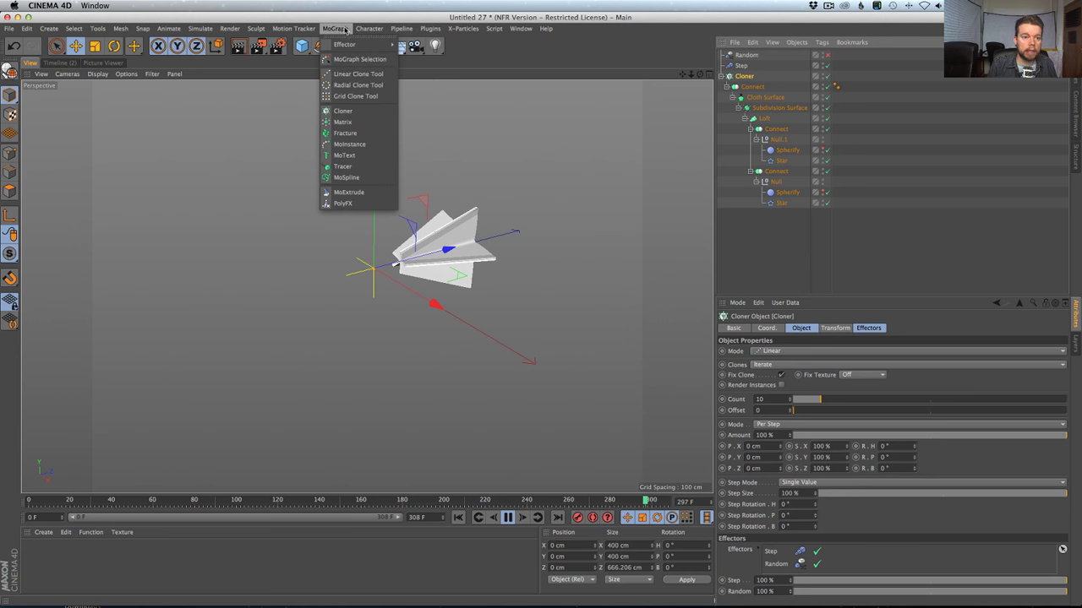
{"action": "left_click", "coordinate": [422, 144]}
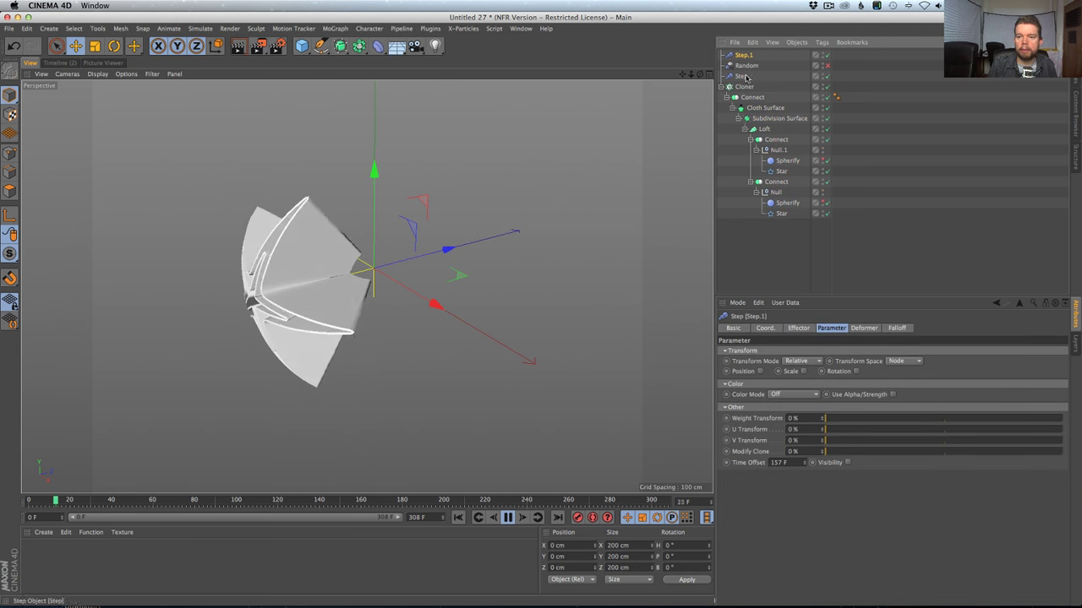
Rename the original Step effector to Step Time and the new one to Step Scale.
{"action": "left_click", "coordinate": [743, 87]}
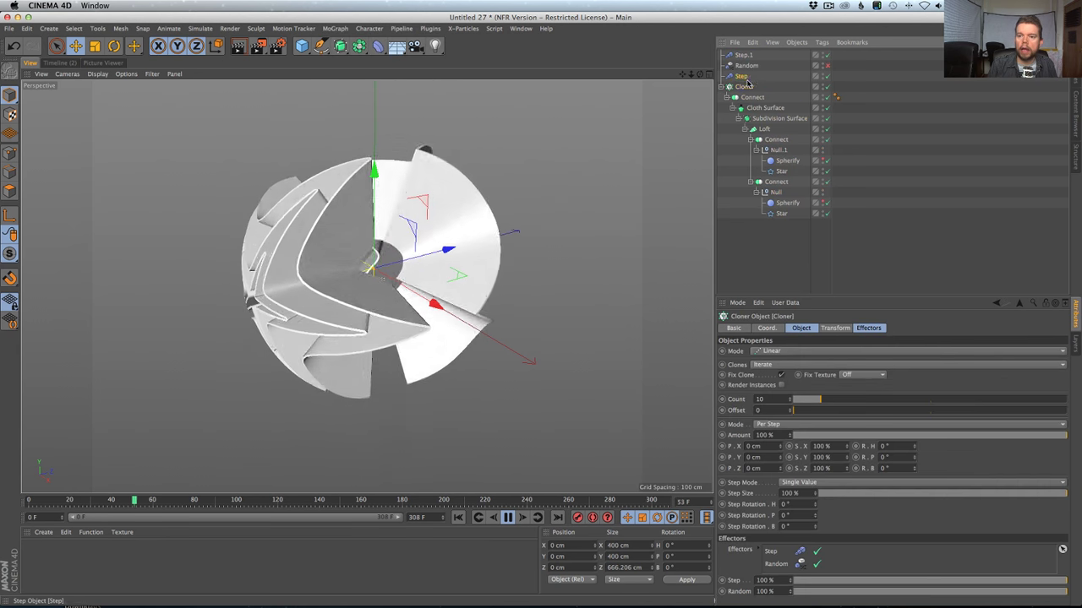
{"action": "left_click", "coordinate": [755, 77]}
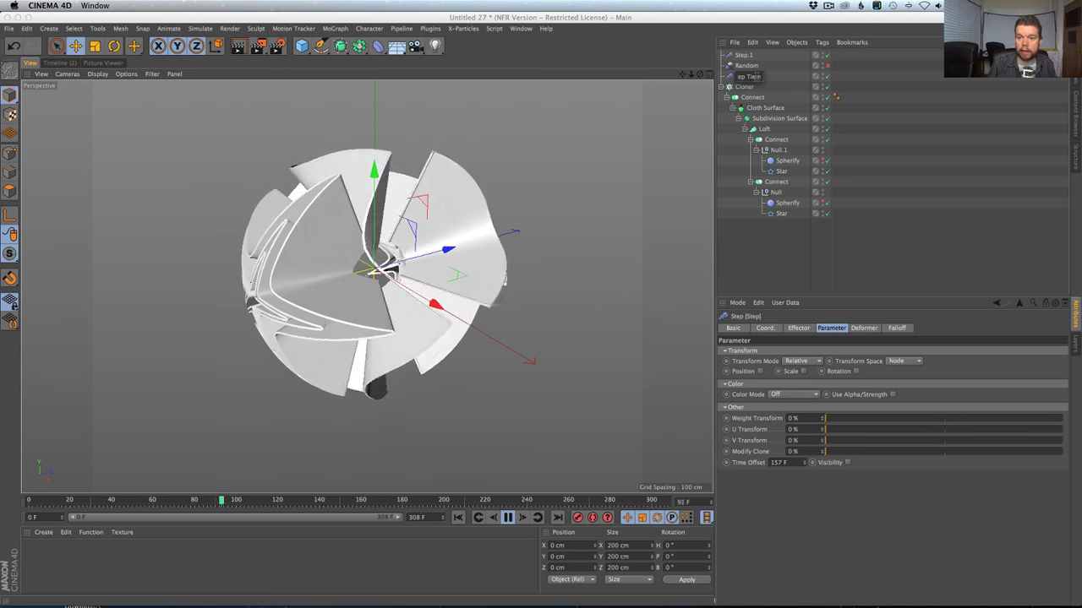
{"action": "type", "text": "e"}
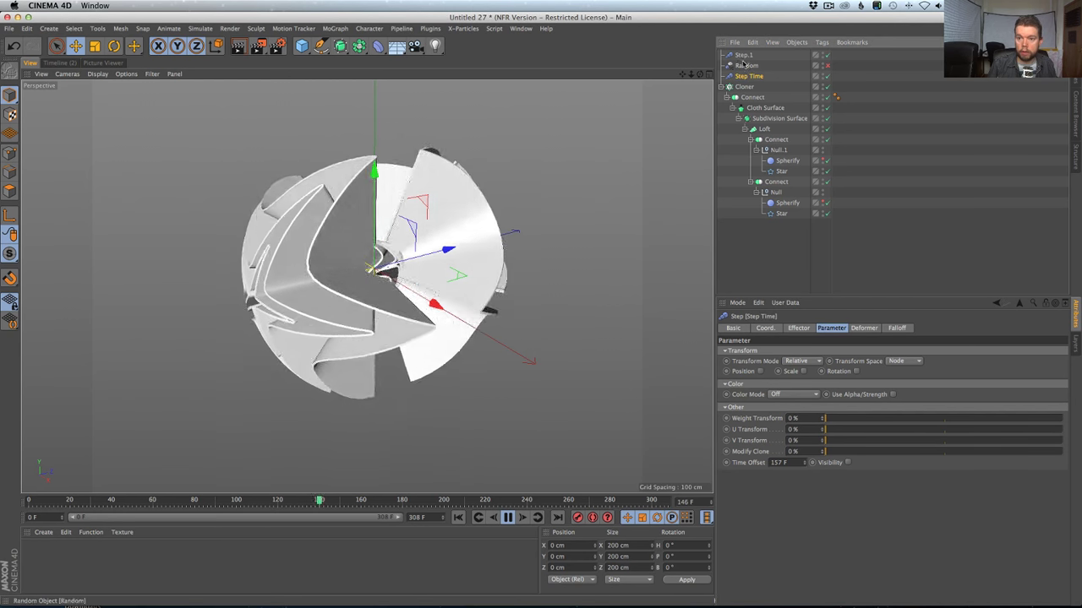
{"action": "left_click", "coordinate": [757, 55]}
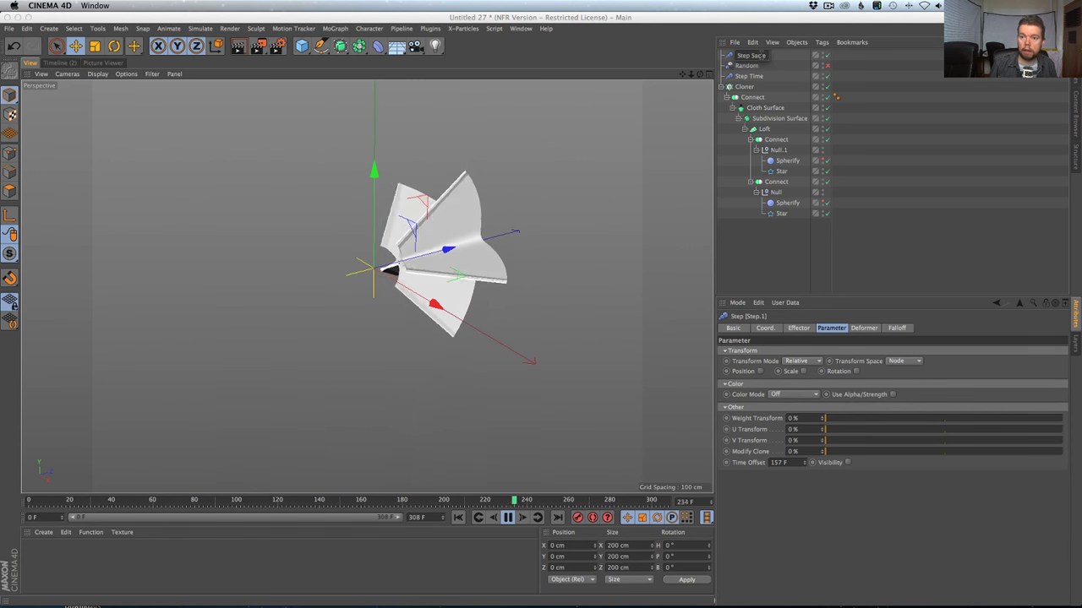
{"action": "type", "text": "le"}
{"action": "key", "text": "Return"}
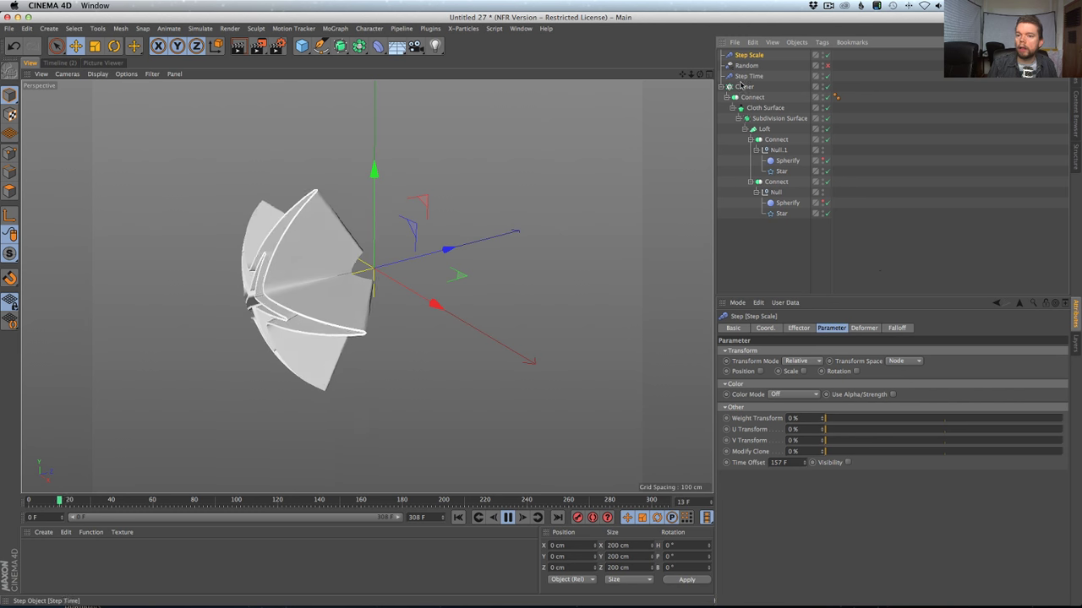
Add the Step Scale effector to the Cloner's effectors list below Random.
{"action": "left_click", "coordinate": [744, 86]}
{"action": "left_click_drag", "start_coordinate": [749, 55], "coordinate": [879, 331]}
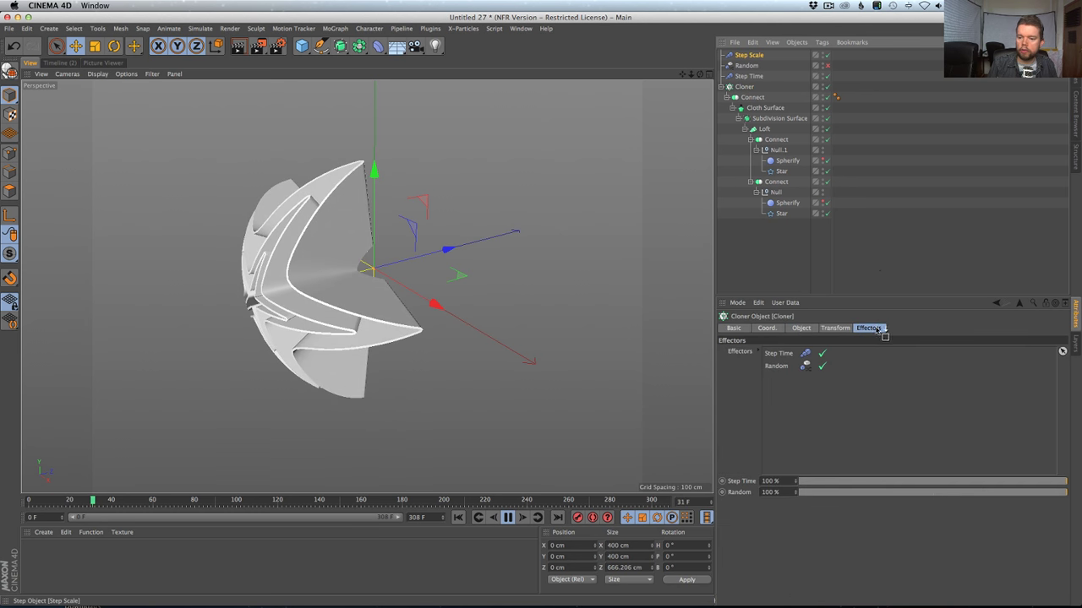
{"action": "left_click_drag", "start_coordinate": [832, 420], "coordinate": [828, 415]}
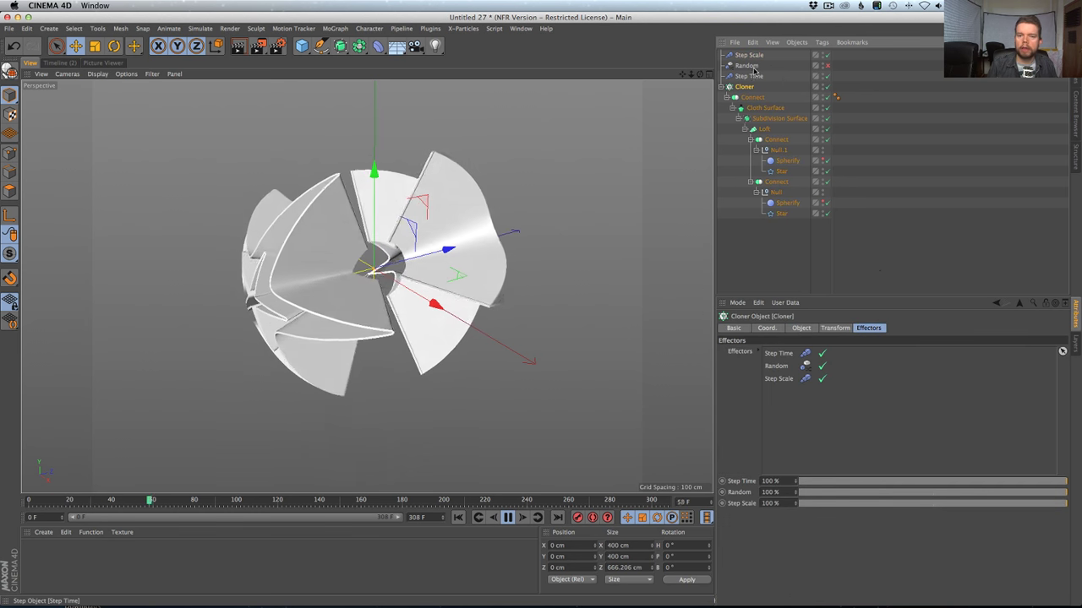
Set Step Scale's Time Offset to 0 F and enable Scale with Uniform Scale, Absolute Scale and a value of 0.51.
{"action": "left_click", "coordinate": [749, 55]}
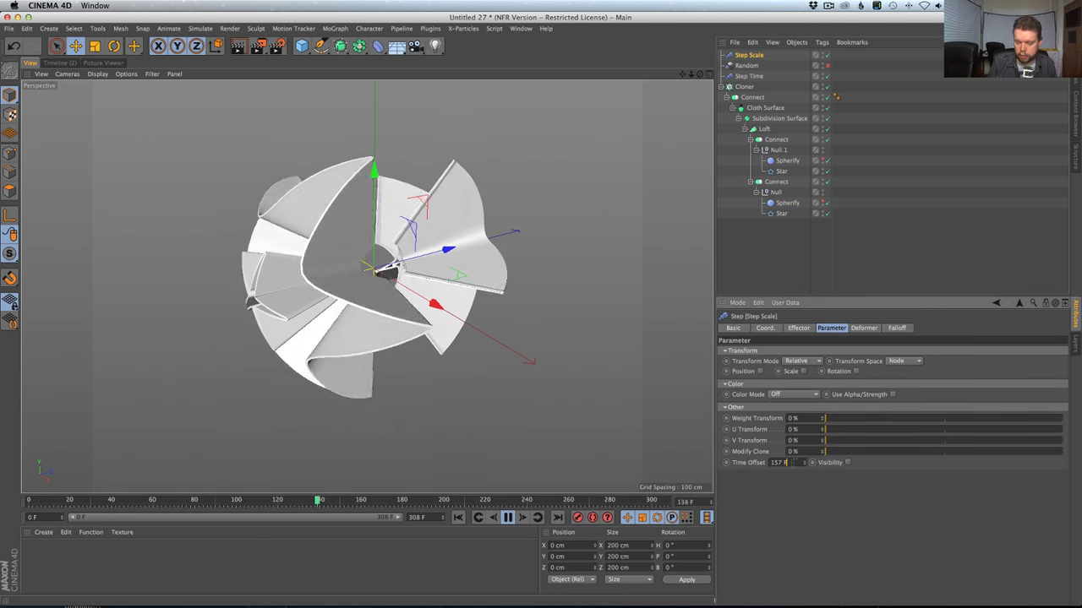
{"action": "left_click", "coordinate": [801, 373]}
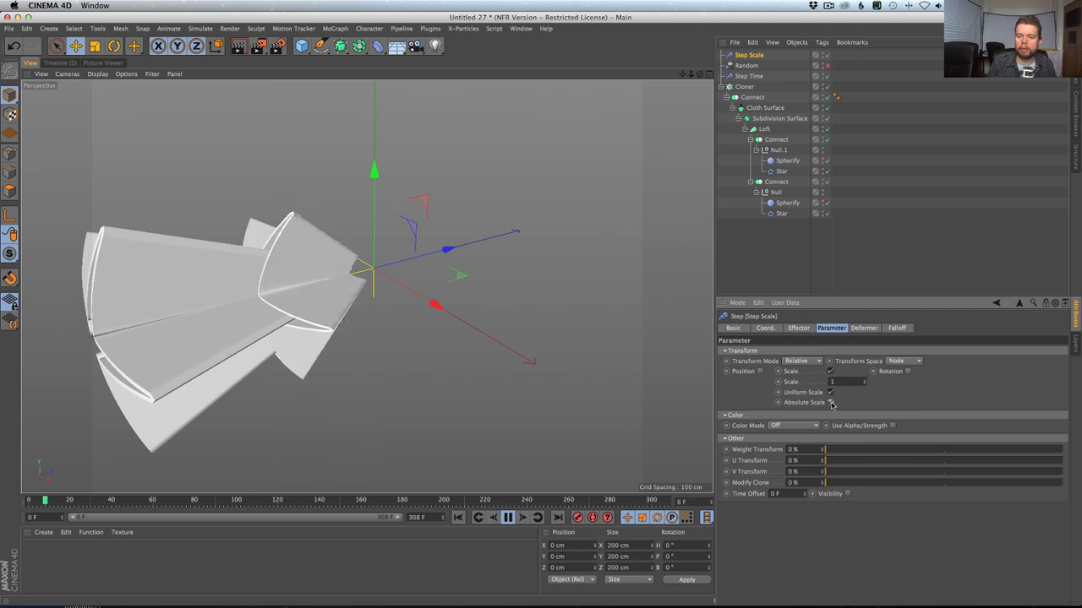
{"action": "left_click_drag", "start_coordinate": [864, 384], "coordinate": [864, 411]}
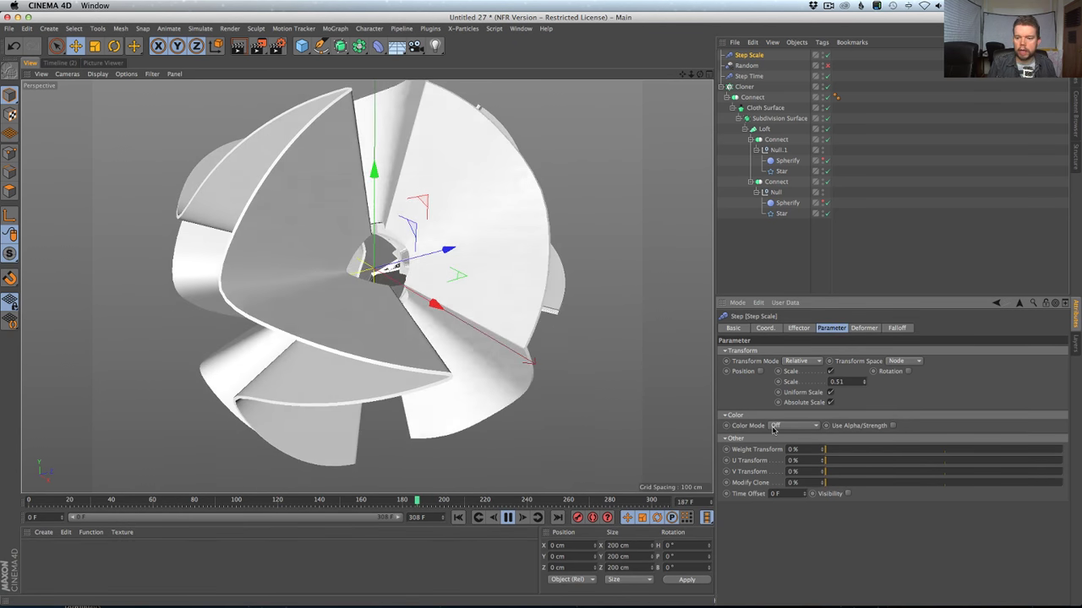
Reshape Step Scale's spline into a smooth wave starting at maximum, dipping near 0.25, peaking near 0.45 and reaching zero near 0.8.
{"action": "left_click", "coordinate": [797, 328]}
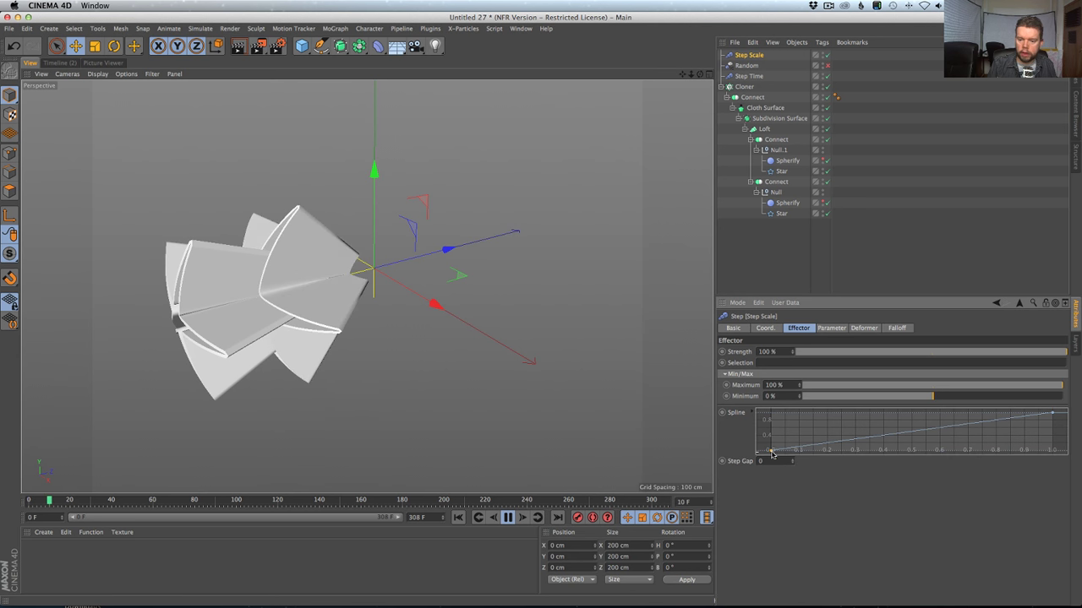
{"action": "right_click", "coordinate": [803, 436]}
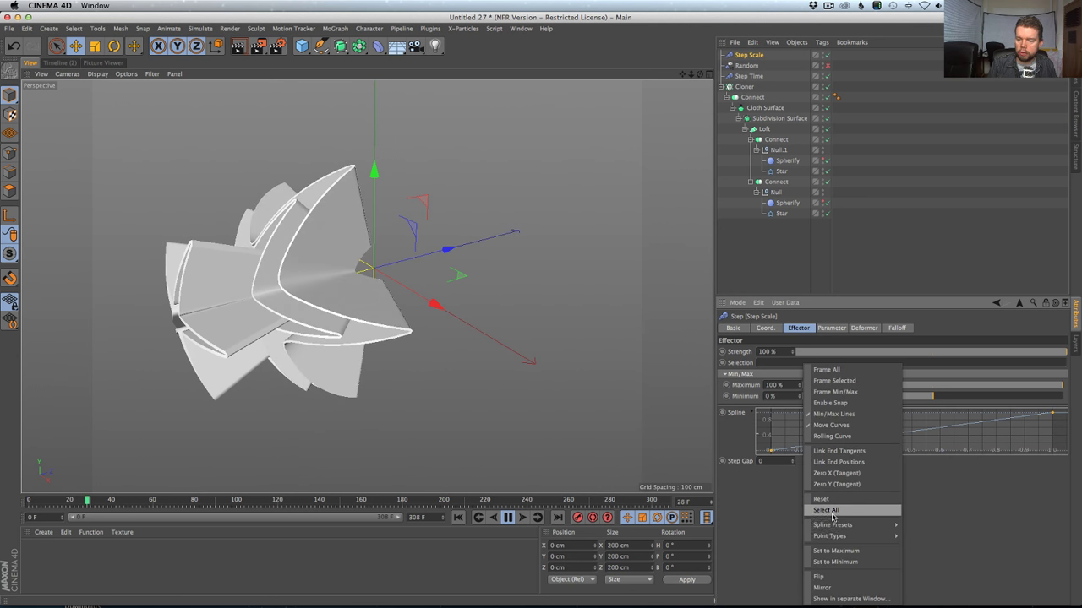
{"action": "mouse_move", "coordinate": [835, 524]}
{"action": "left_click", "coordinate": [905, 538]}
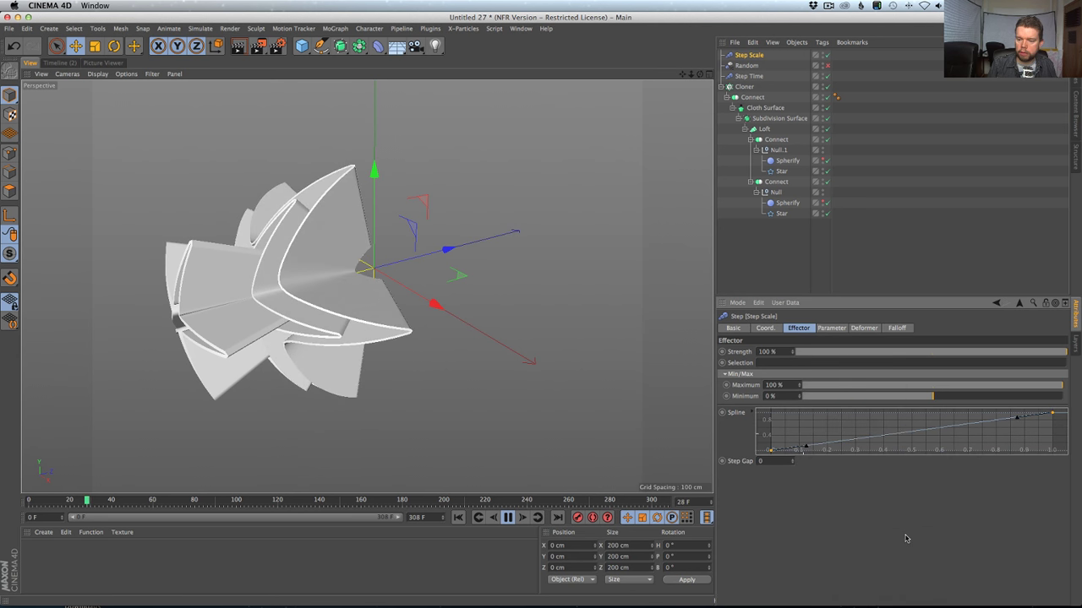
{"action": "left_click_drag", "start_coordinate": [769, 450], "coordinate": [767, 411]}
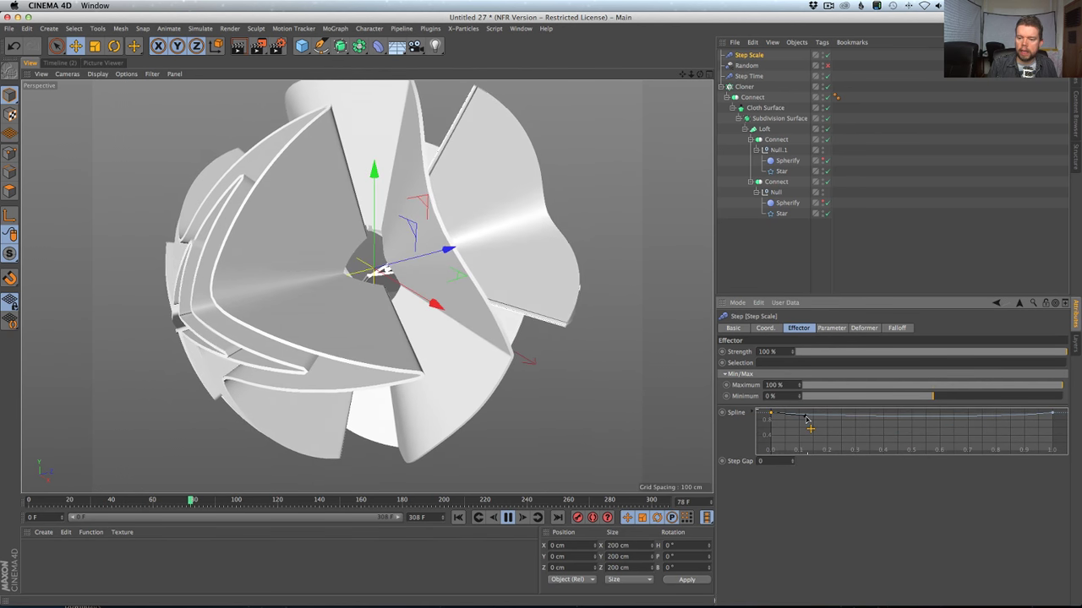
{"action": "left_click_drag", "start_coordinate": [805, 417], "coordinate": [896, 420], "text": "ctrl"}
{"action": "left_click_drag", "start_coordinate": [980, 418], "coordinate": [944, 456], "text": "ctrl"}
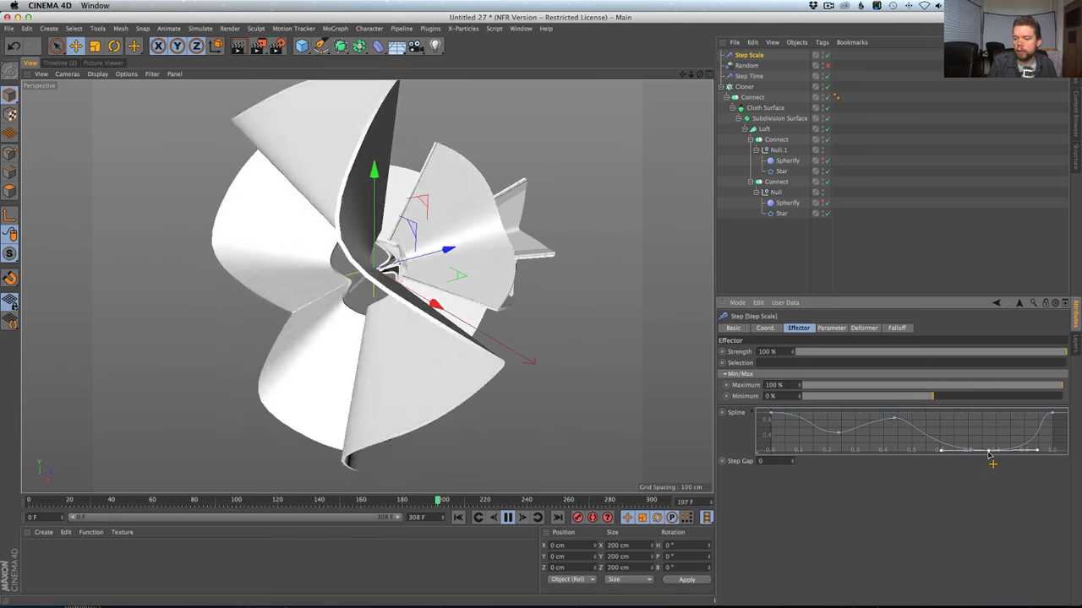
{"action": "left_click", "coordinate": [830, 328]}
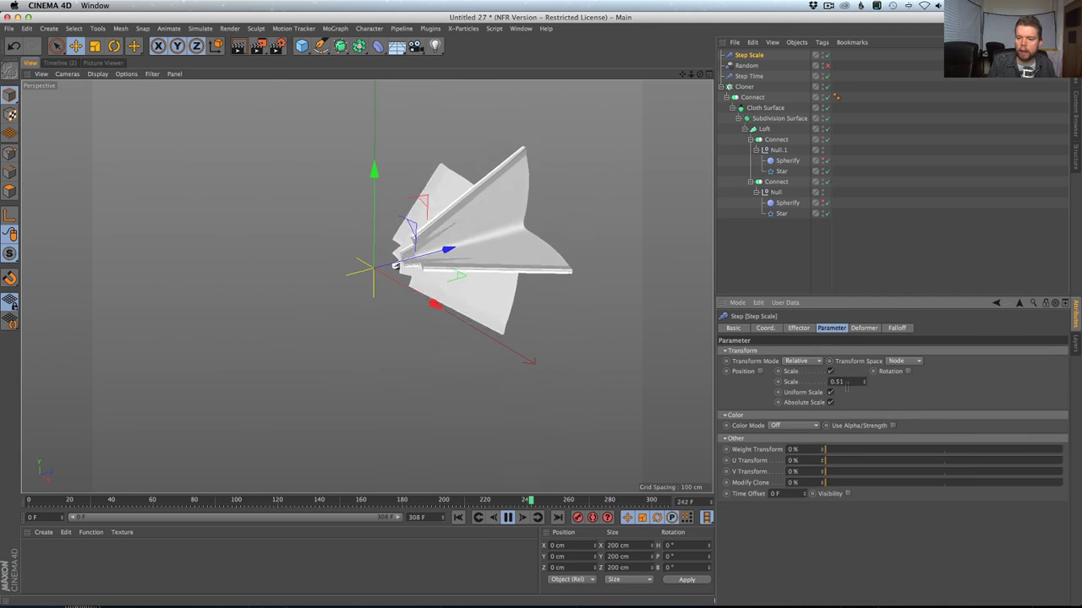
{"action": "left_click", "coordinate": [796, 329]}
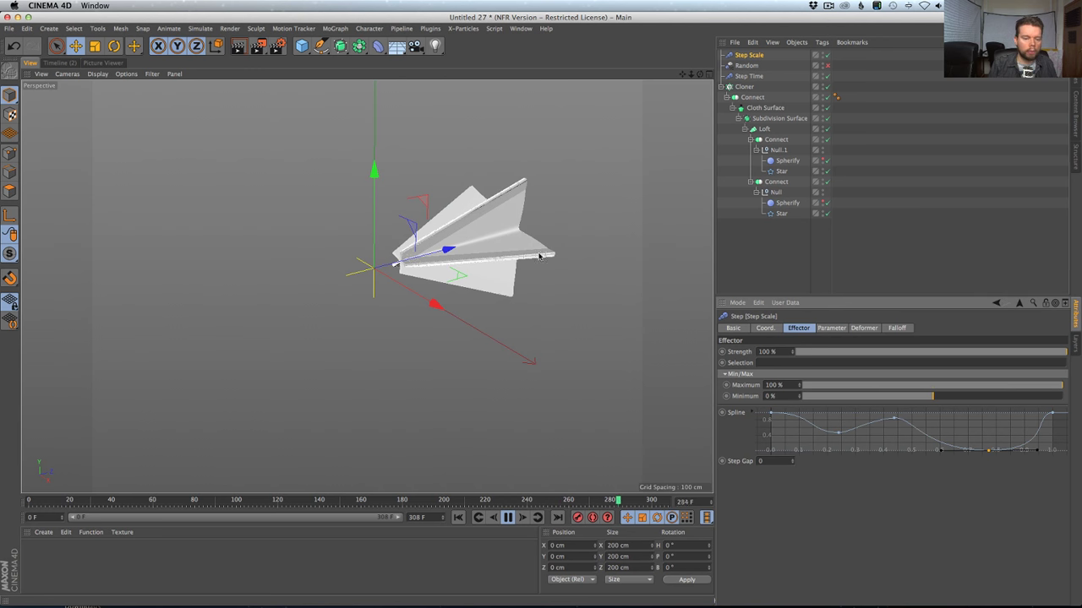
Stop playback, scrub to frame 121 and raise the Cloner's Count to 24.
{"action": "left_click", "coordinate": [507, 517]}
{"action": "left_click_drag", "start_coordinate": [365, 504], "coordinate": [278, 500]}
{"action": "left_click_drag", "start_coordinate": [330, 338], "coordinate": [376, 283], "text": "alt"}
{"action": "left_click", "coordinate": [743, 88]}
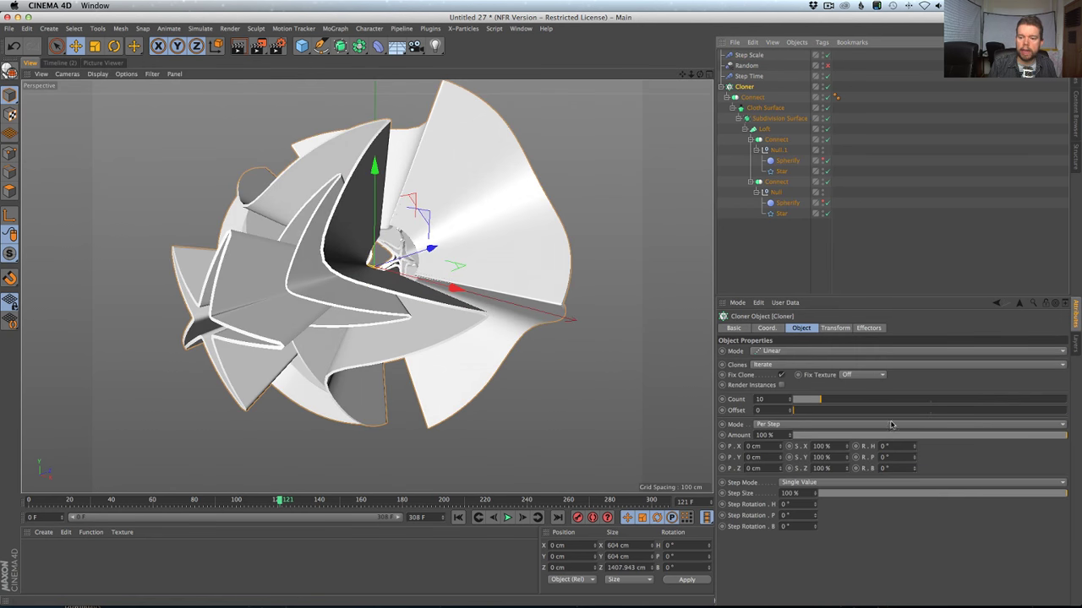
{"action": "left_click_drag", "start_coordinate": [814, 400], "coordinate": [861, 400]}
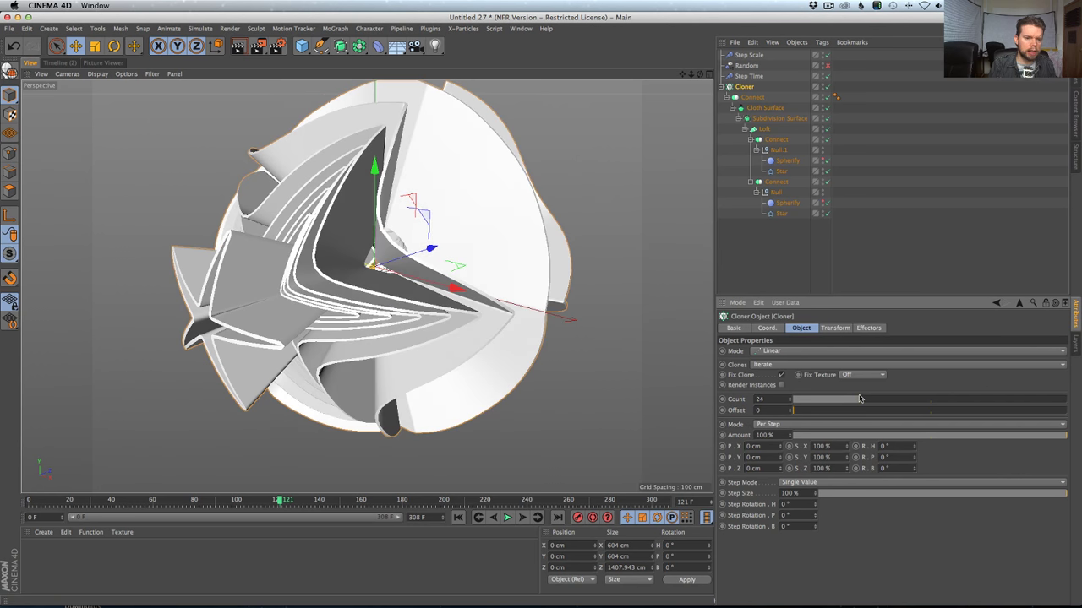
Check Step Time's Time Offset, then play the clones from frame 50 and inspect the layering from another angle.
{"action": "left_click", "coordinate": [749, 76]}
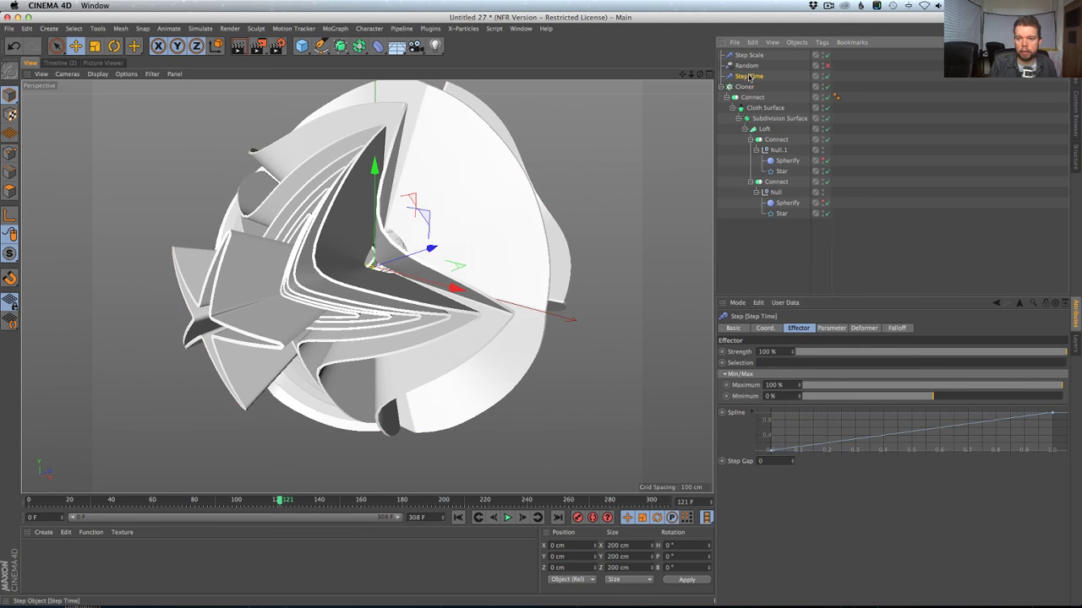
{"action": "left_click", "coordinate": [832, 329]}
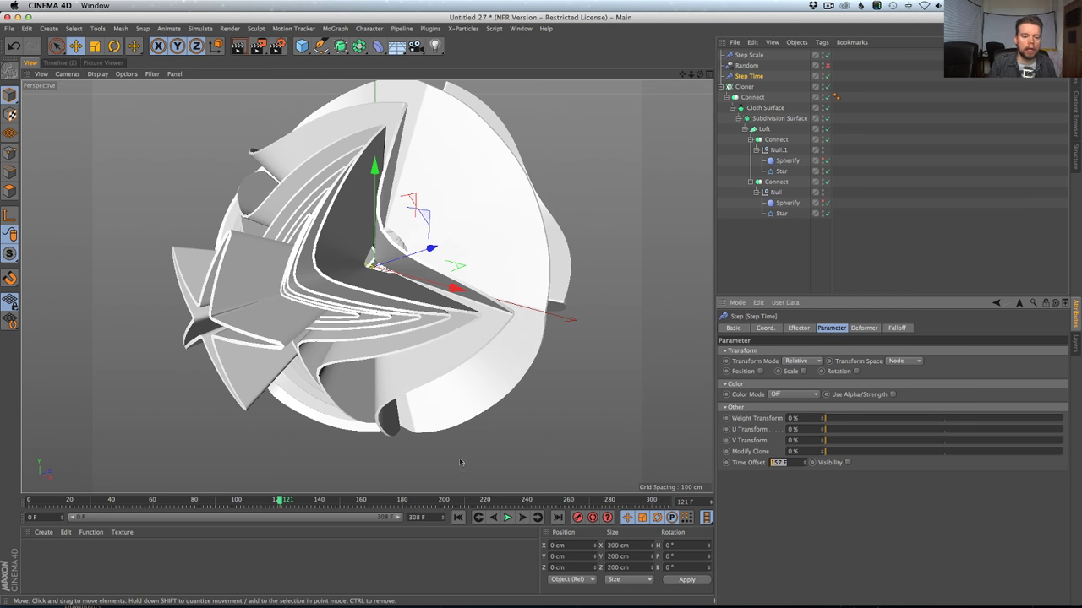
{"action": "left_click_drag", "start_coordinate": [276, 497], "coordinate": [135, 499]}
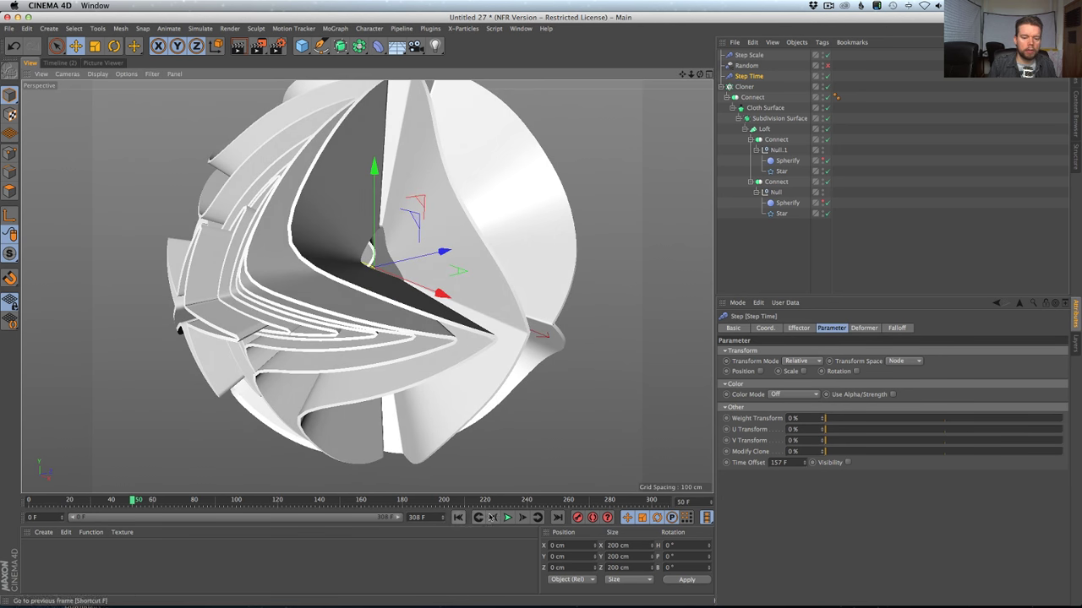
{"action": "left_click", "coordinate": [507, 517]}
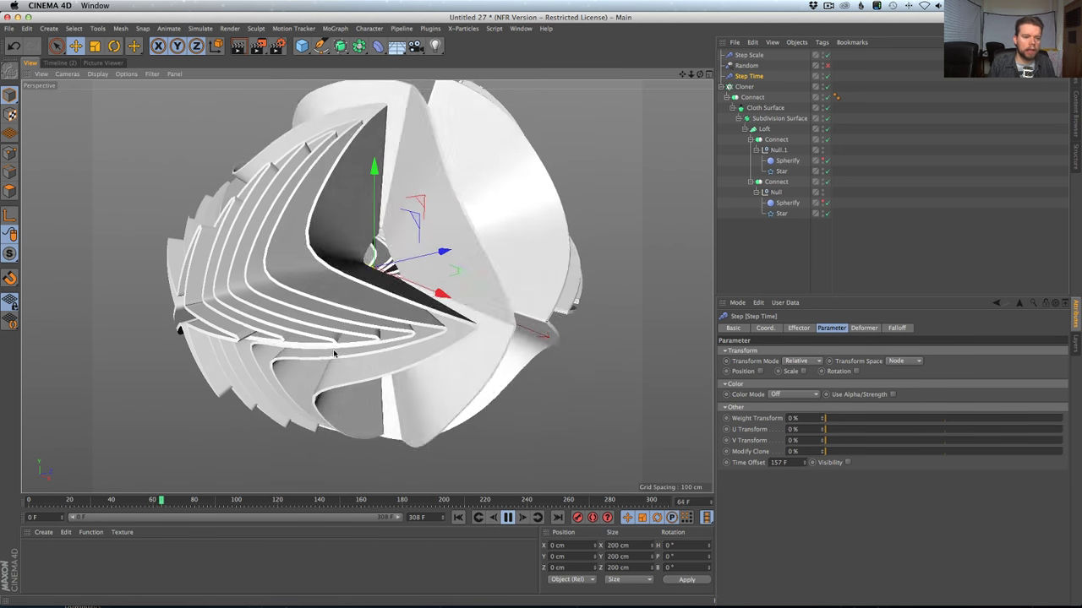
{"action": "left_click_drag", "start_coordinate": [330, 312], "coordinate": [322, 269], "text": "alt"}
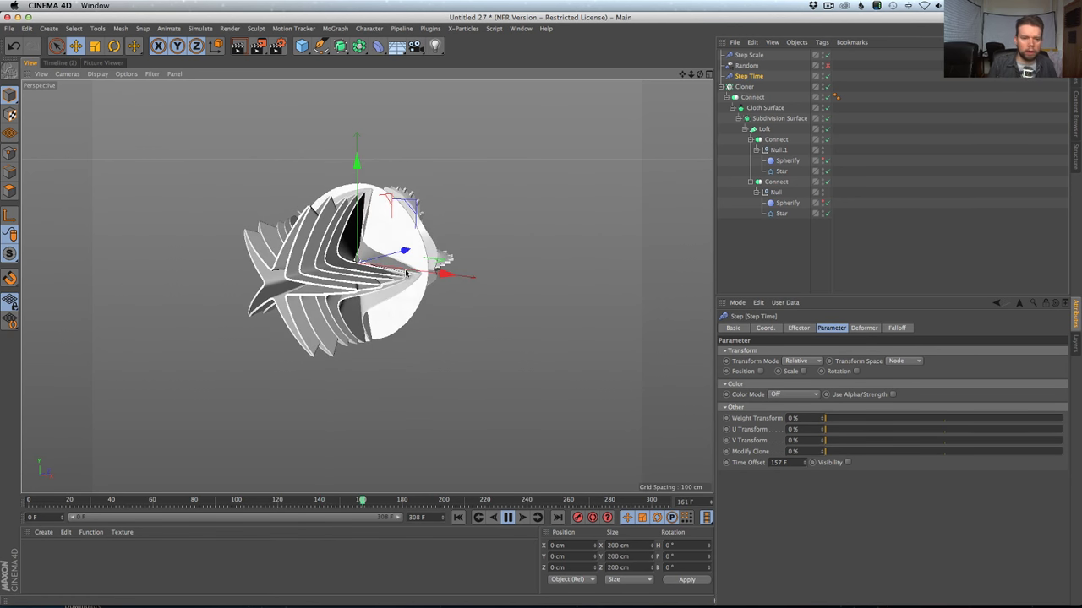
Stop playback, return to frame 0 and select both Star splines inside the Loft.
{"action": "left_click", "coordinate": [507, 517]}
{"action": "left_click", "coordinate": [314, 499]}
{"action": "key", "text": "shift+f"}
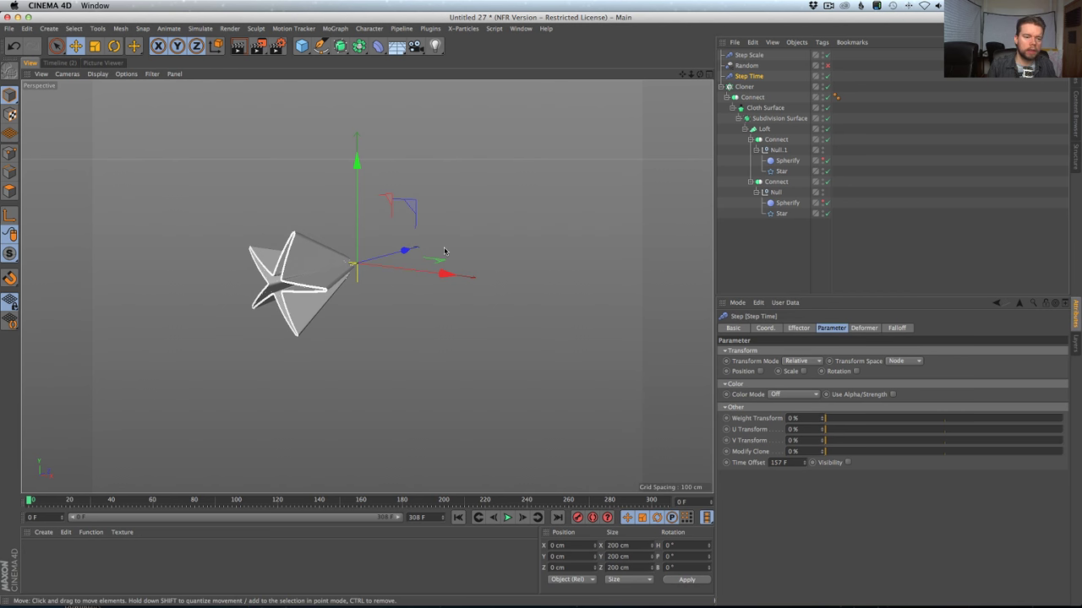
{"action": "left_click", "coordinate": [782, 170]}
{"action": "left_click", "coordinate": [781, 213], "text": "ctrl"}
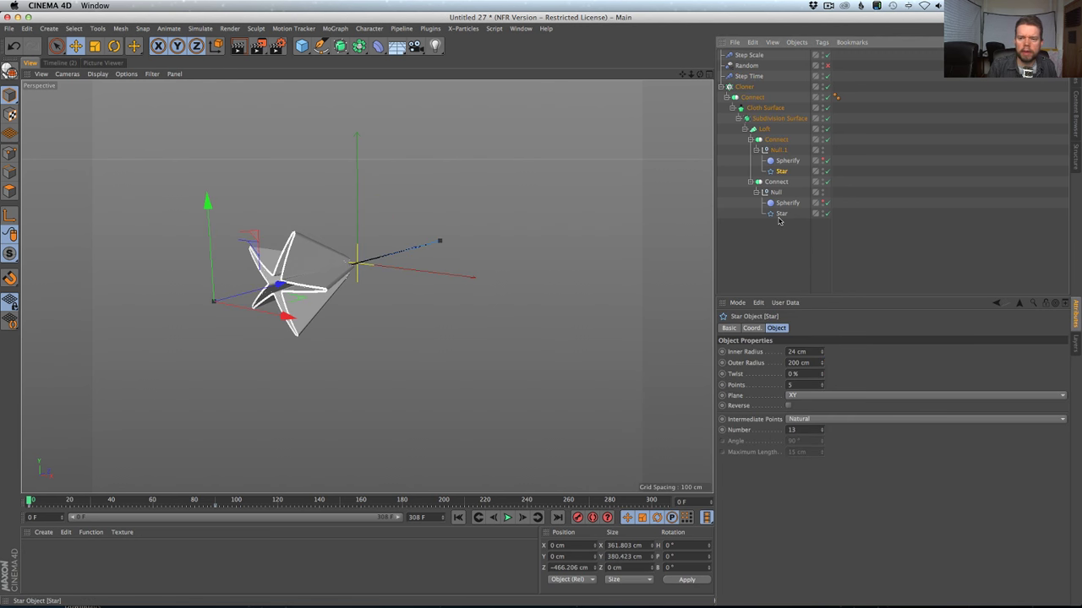
Try 6 points on both Star splines, then set the Points back to 5.
{"action": "left_click", "coordinate": [821, 383]}
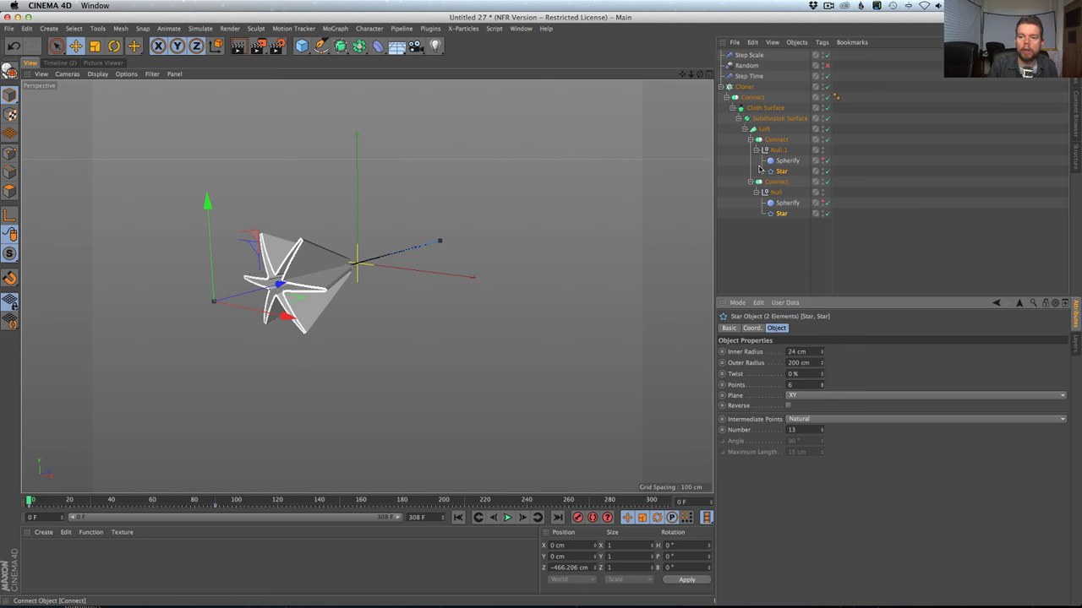
{"action": "left_click", "coordinate": [821, 388]}
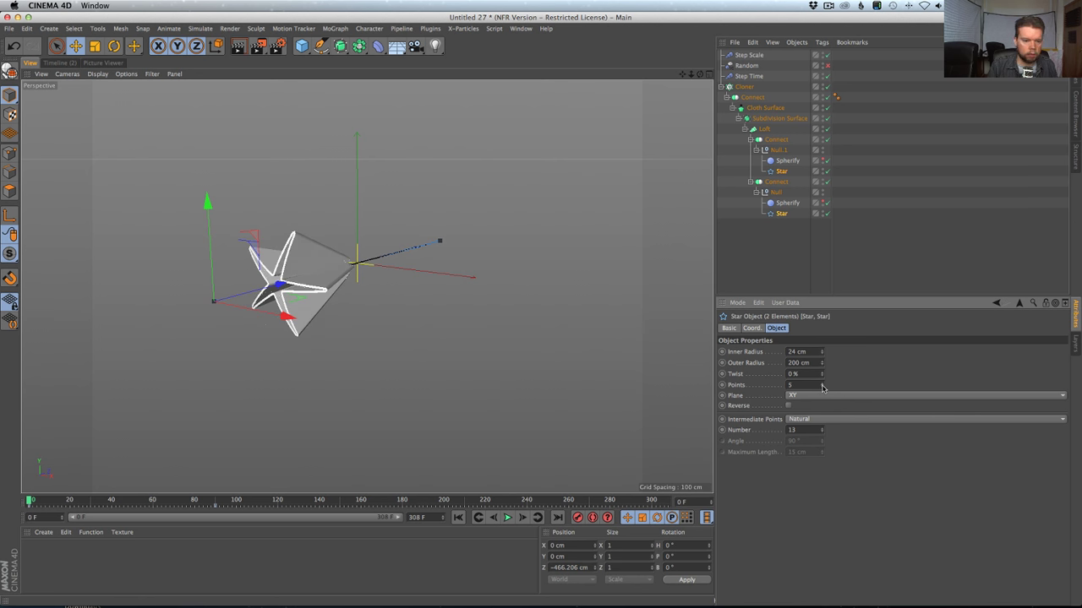
{"action": "left_click_drag", "start_coordinate": [286, 284], "coordinate": [288, 278], "text": "alt"}
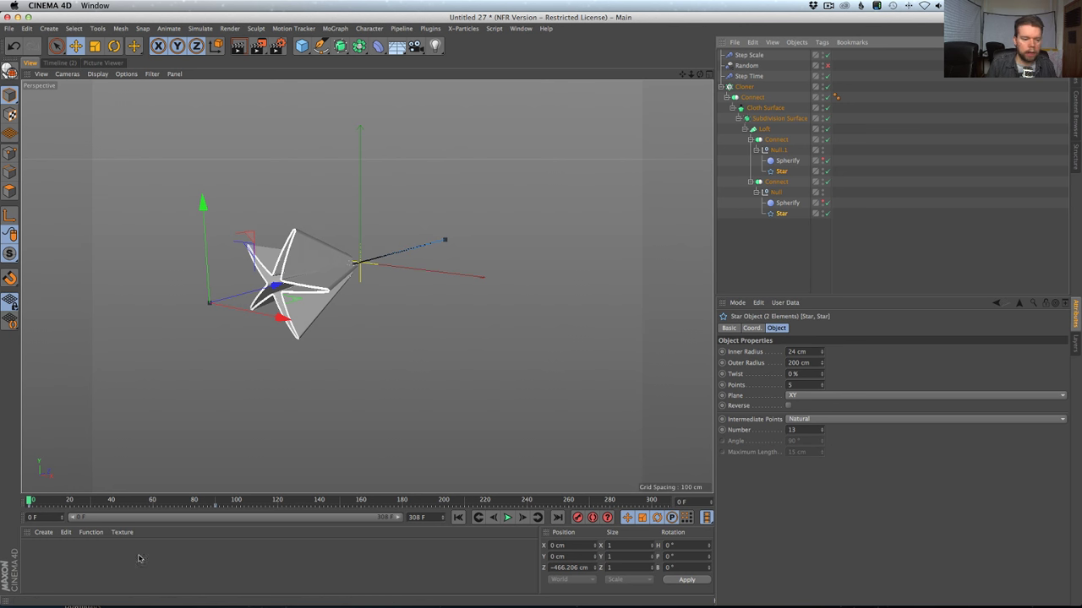
Set the value of both Stars' position key at frame 0 to -4660.206 cm.
{"action": "left_click", "coordinate": [46, 508]}
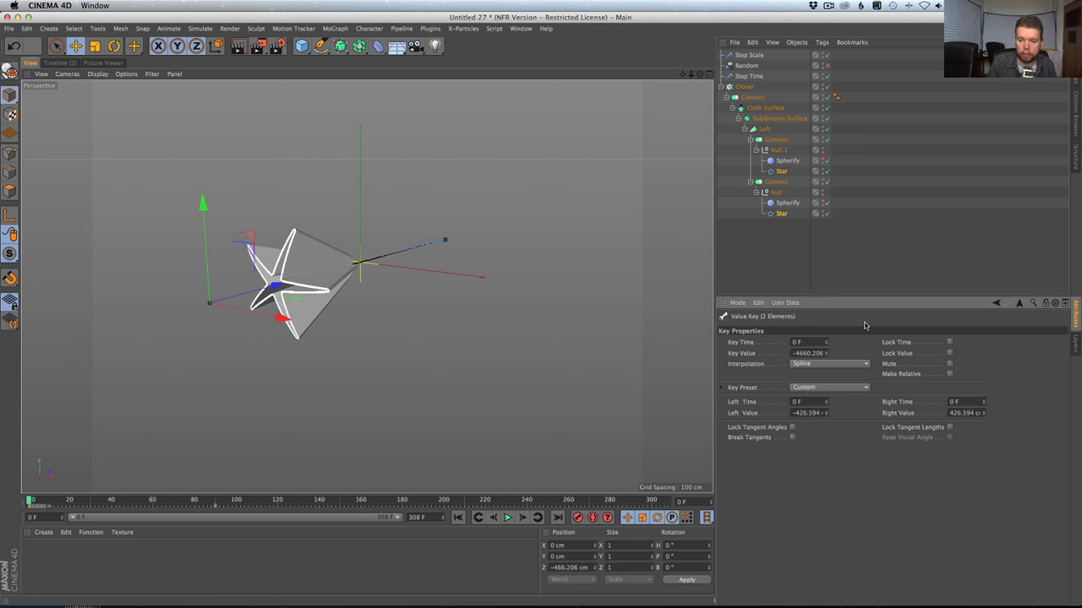
{"action": "key", "text": "Return"}
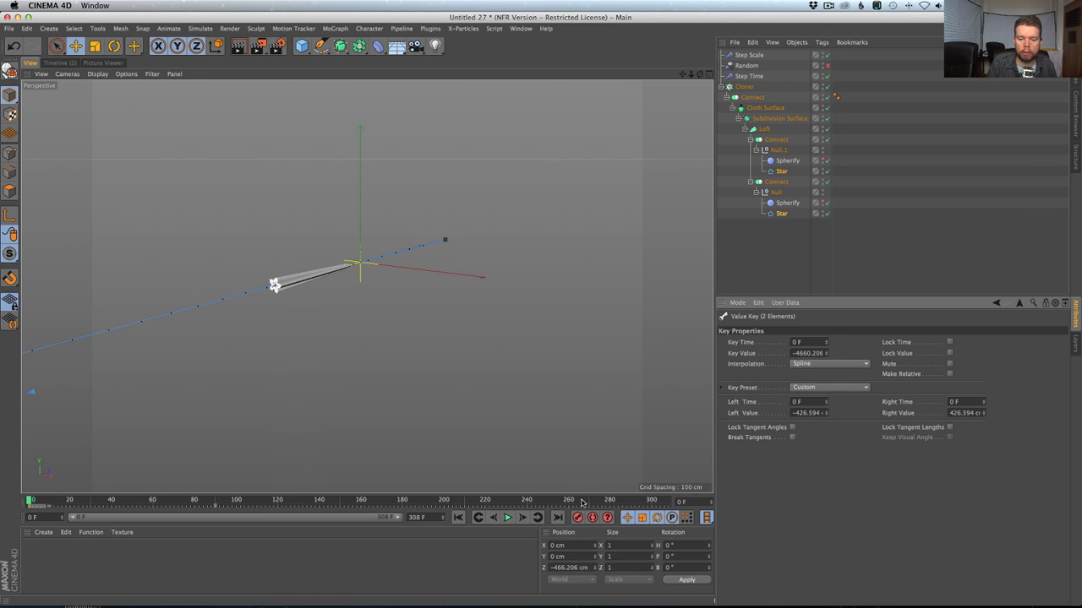
Set the value of both Stars' position key at frame 90 to 4660.206 cm.
{"action": "left_click", "coordinate": [216, 507]}
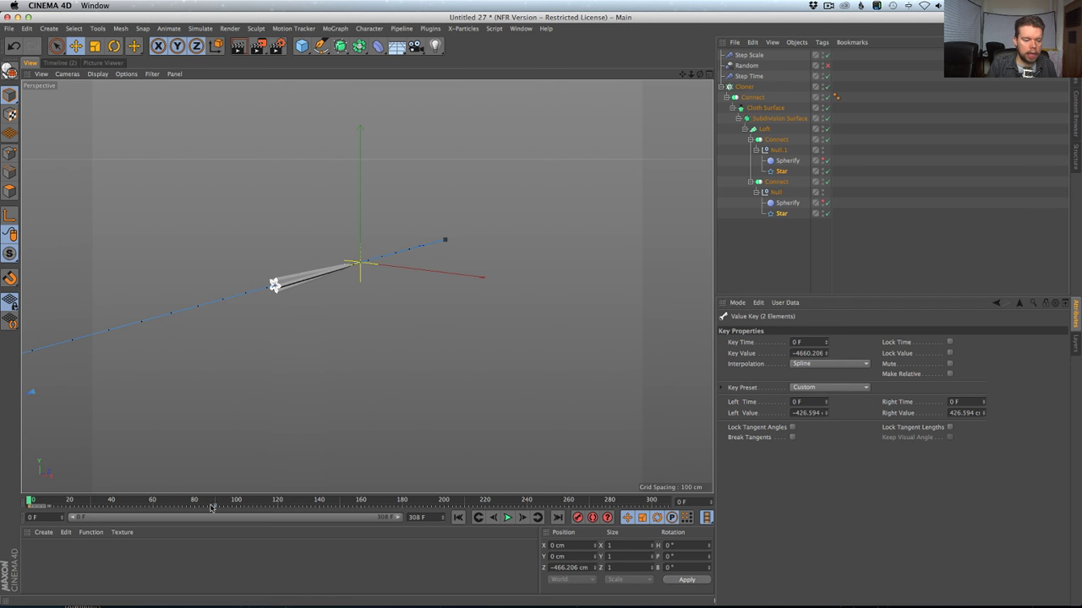
{"action": "left_click", "coordinate": [804, 353]}
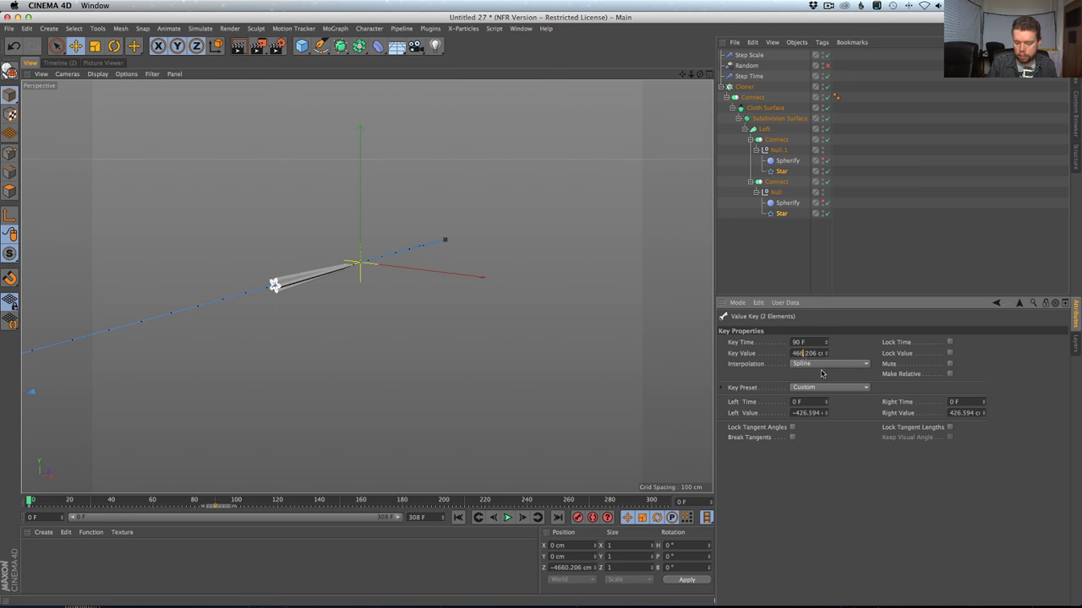
{"action": "type", "text": "0"}
{"action": "key", "text": "Return"}
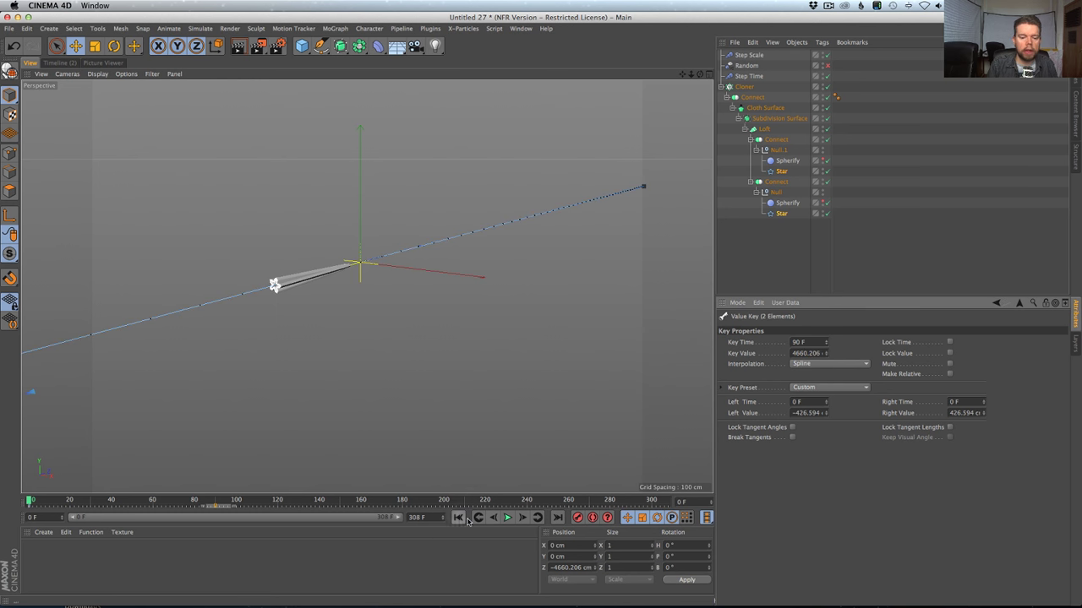
Deselect everything and play the animation from frame 0 to check the clones' growth, then stop playback.
{"action": "left_click", "coordinate": [342, 320]}
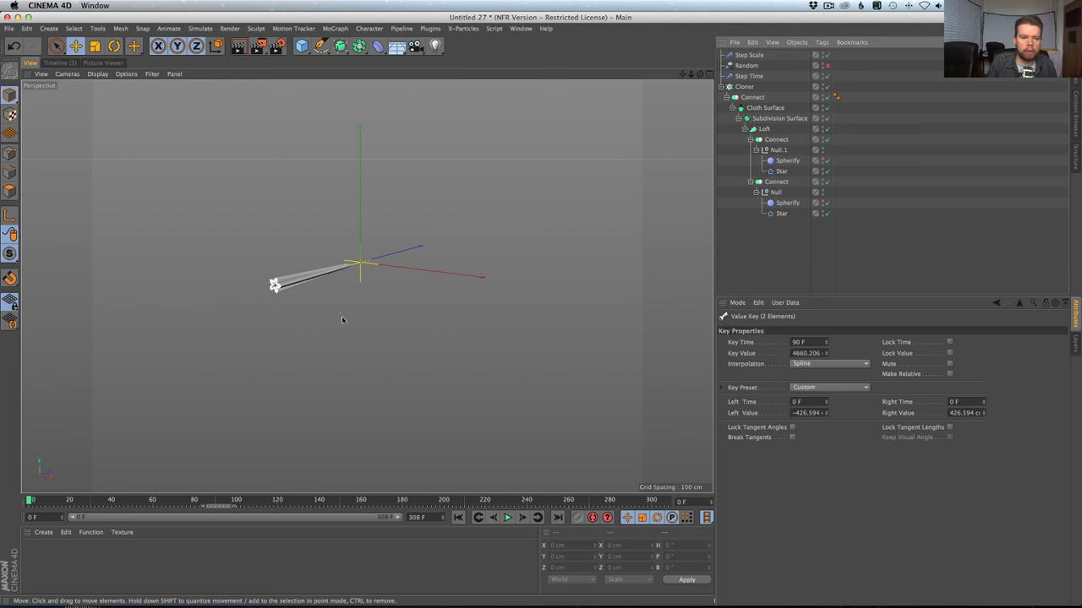
{"action": "left_click", "coordinate": [507, 517]}
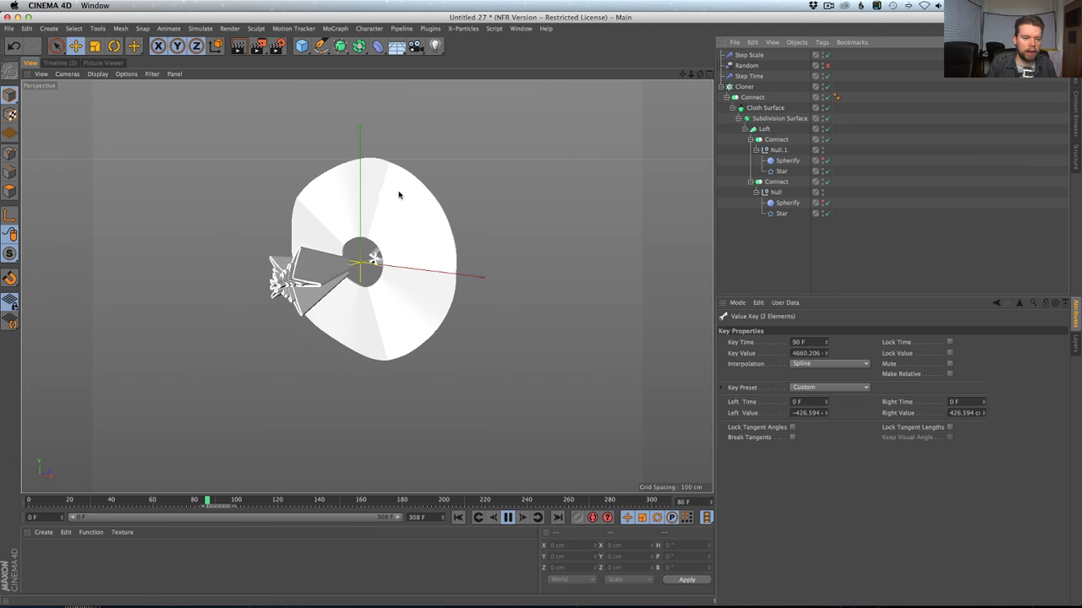
{"action": "left_click", "coordinate": [507, 518]}
Undo the Stars' position key value changes at frames 90 and 0, then scrub back to frame 62.
{"action": "key", "text": "super+z"}
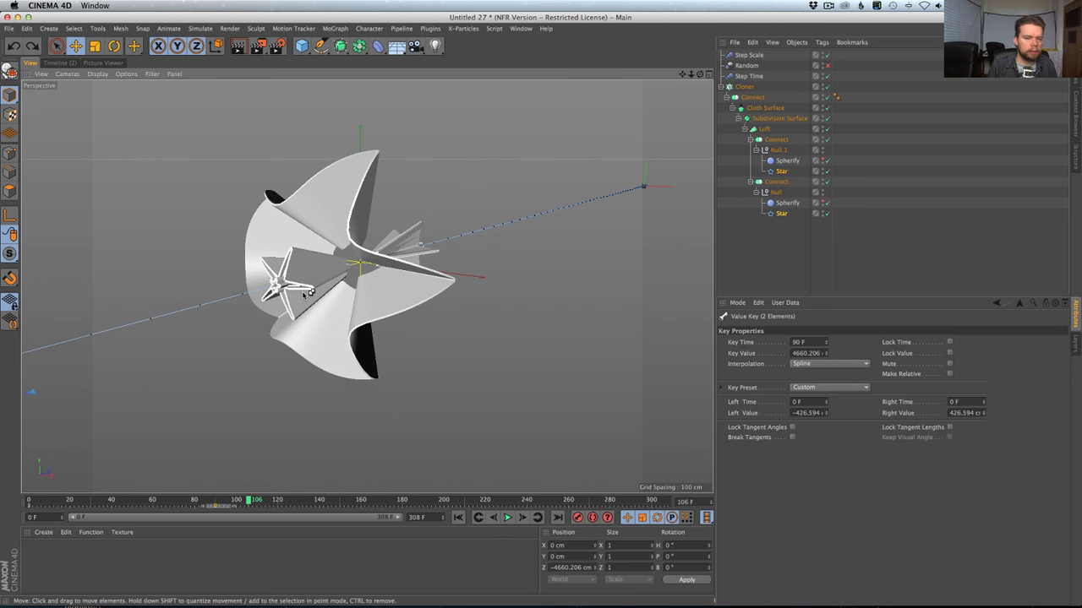
{"action": "key", "text": "super+z"}
{"action": "key", "text": "super+z"}
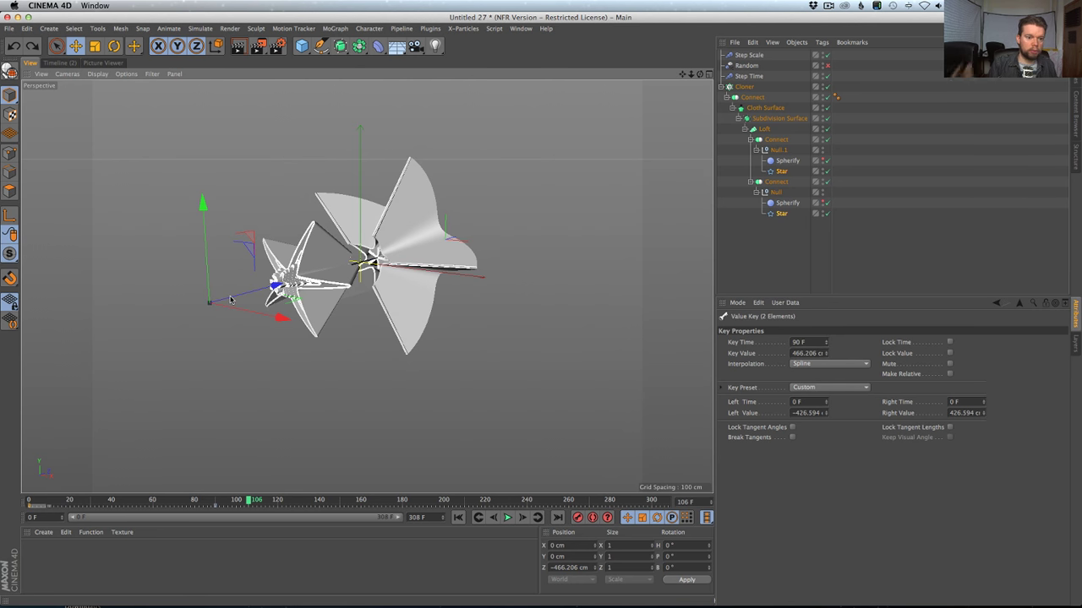
{"action": "left_click_drag", "start_coordinate": [289, 503], "coordinate": [158, 500]}
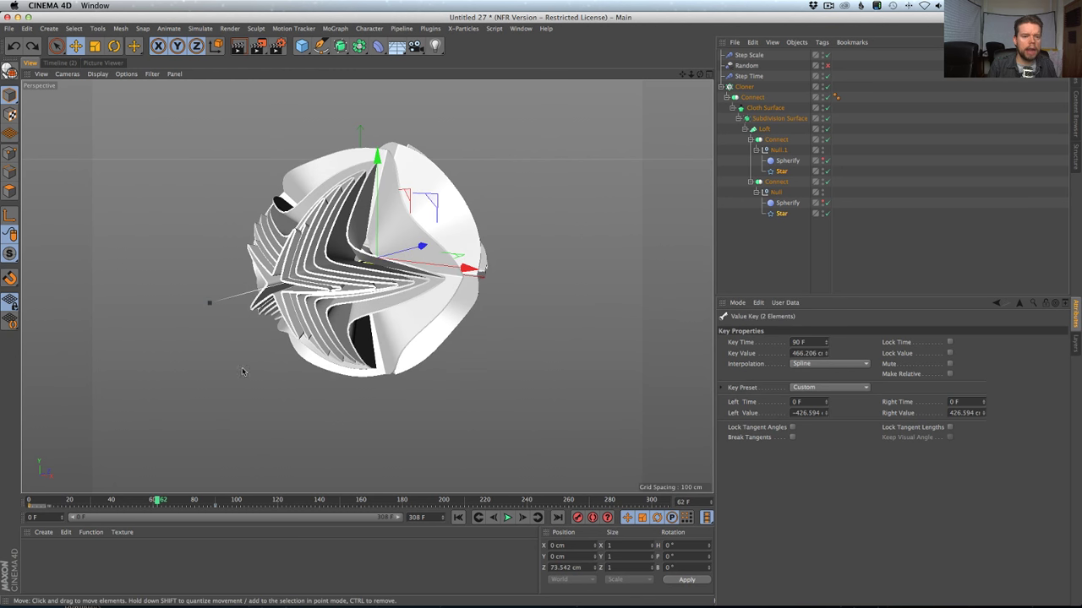
Select both Star splines, go to frame 6 and disable the Cloner.
{"action": "left_click", "coordinate": [781, 213]}
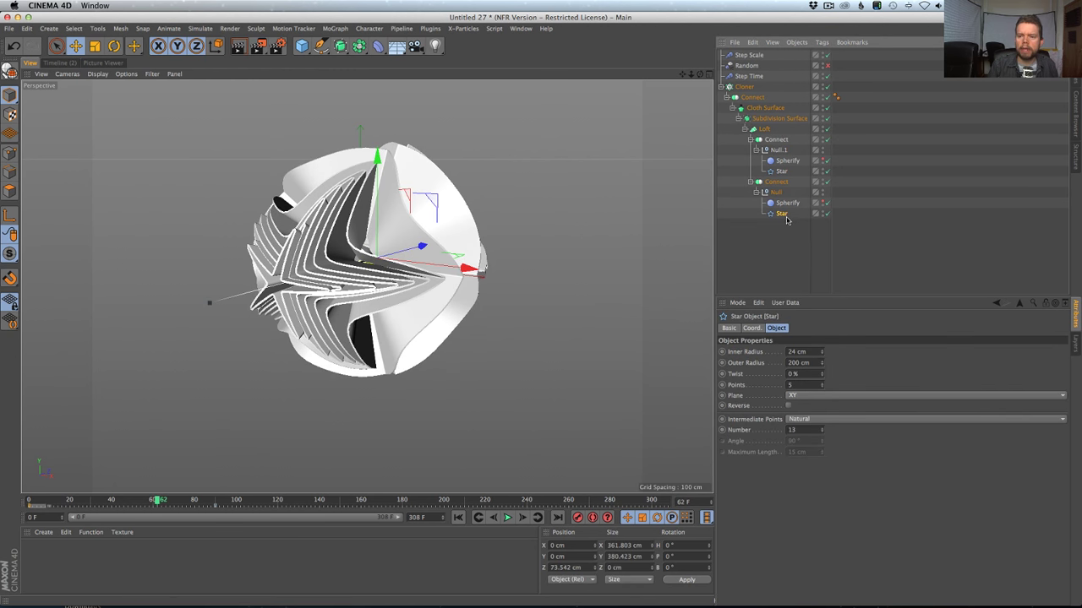
{"action": "left_click", "coordinate": [779, 172], "text": "ctrl"}
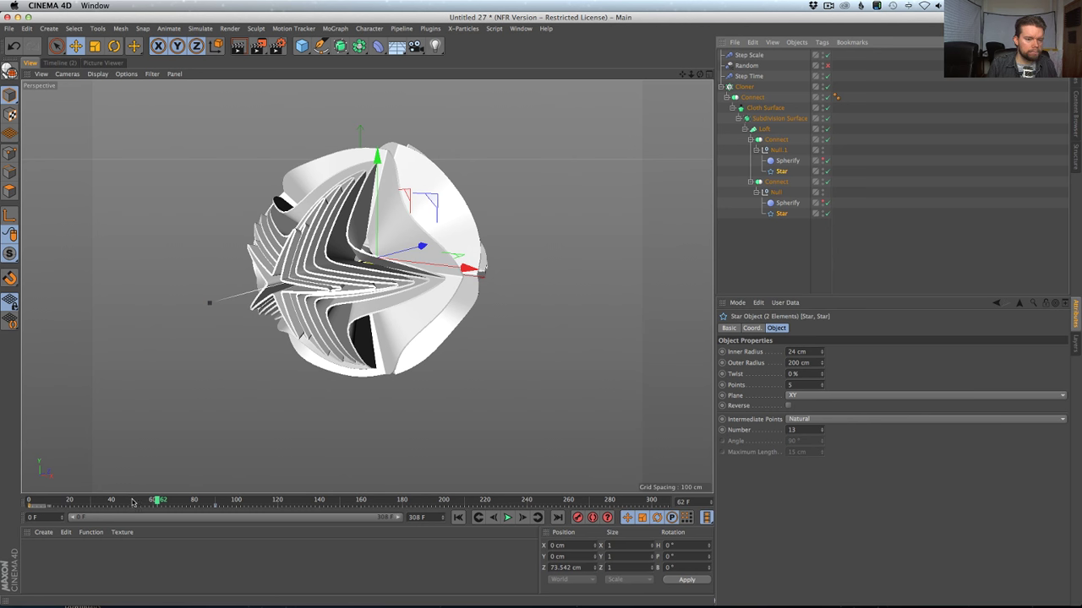
{"action": "left_click", "coordinate": [41, 500]}
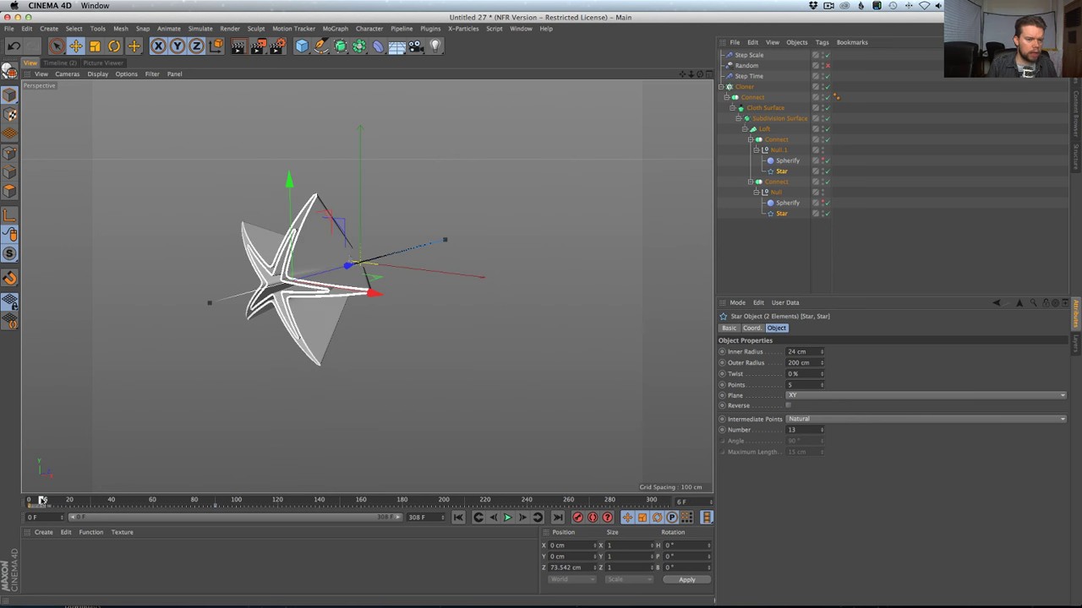
{"action": "left_click", "coordinate": [827, 86]}
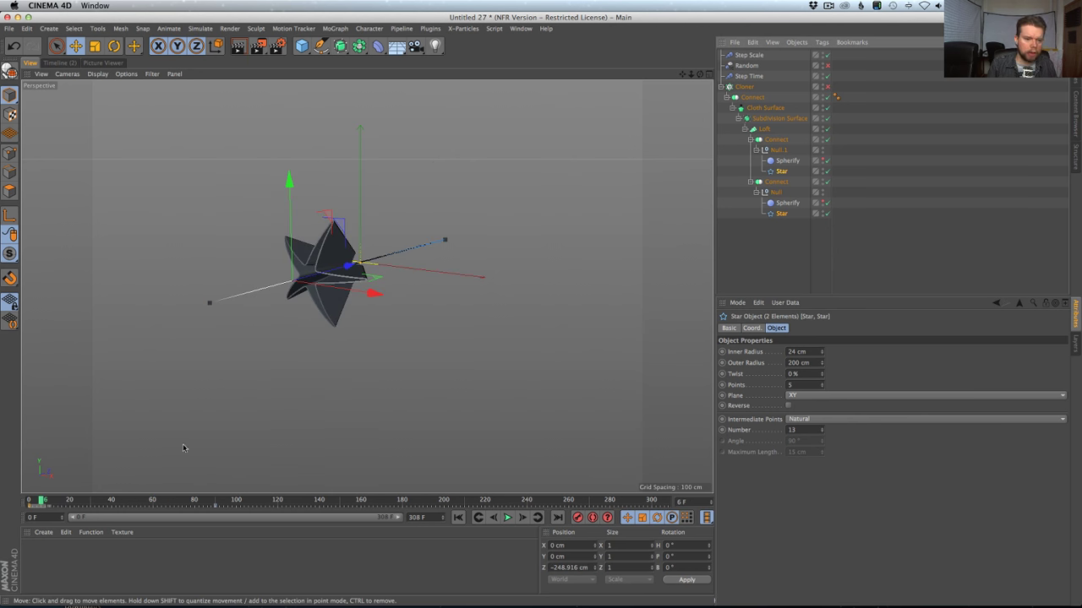
Keyframe both Stars' Inner Radius of 24 cm and Outer Radius of 200 cm at frames 10 and 80.
{"action": "left_click", "coordinate": [25, 500]}
{"action": "left_click_drag", "start_coordinate": [26, 501], "coordinate": [51, 500]}
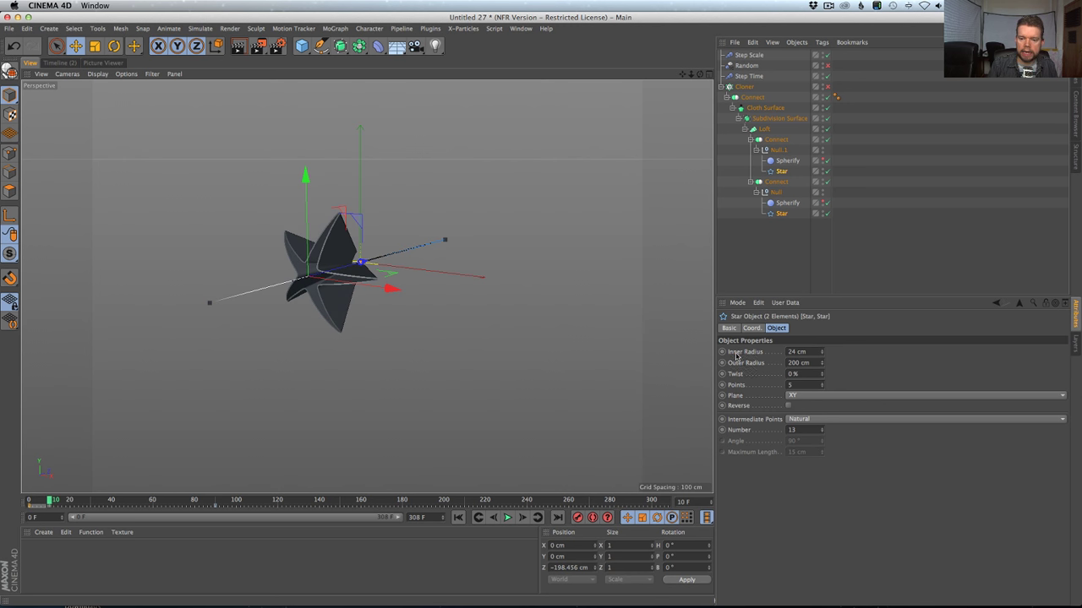
{"action": "left_click_drag", "start_coordinate": [737, 352], "coordinate": [738, 363]}
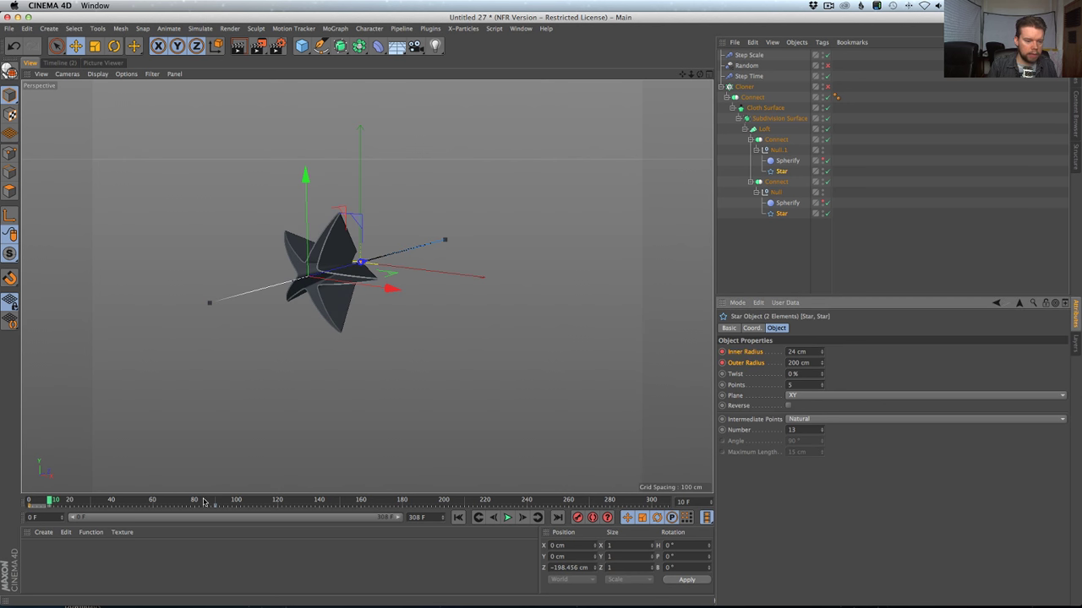
{"action": "left_click_drag", "start_coordinate": [207, 500], "coordinate": [197, 501]}
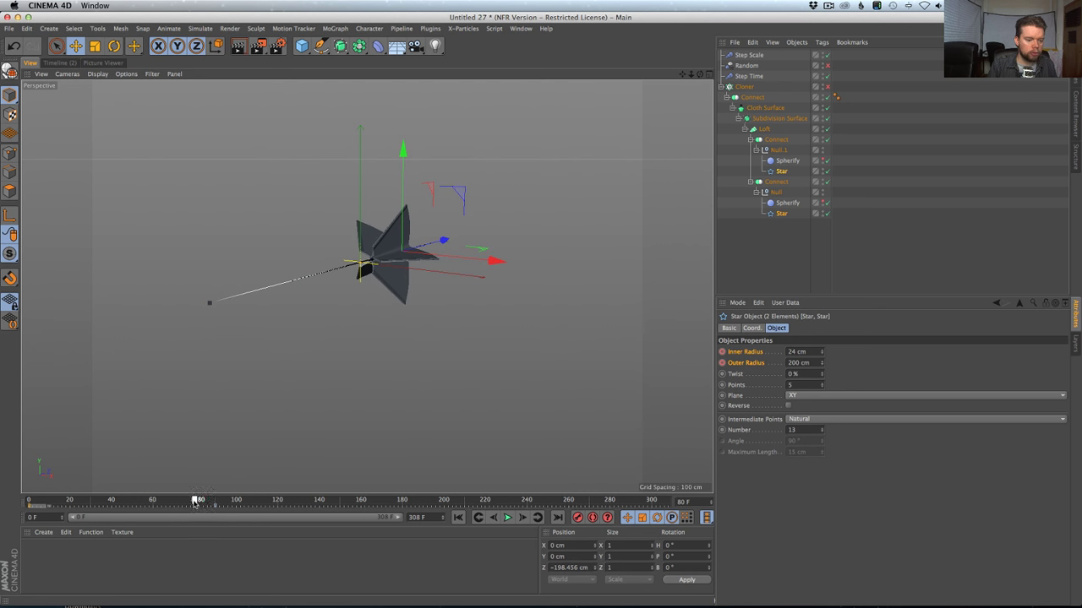
{"action": "left_click", "coordinate": [720, 362]}
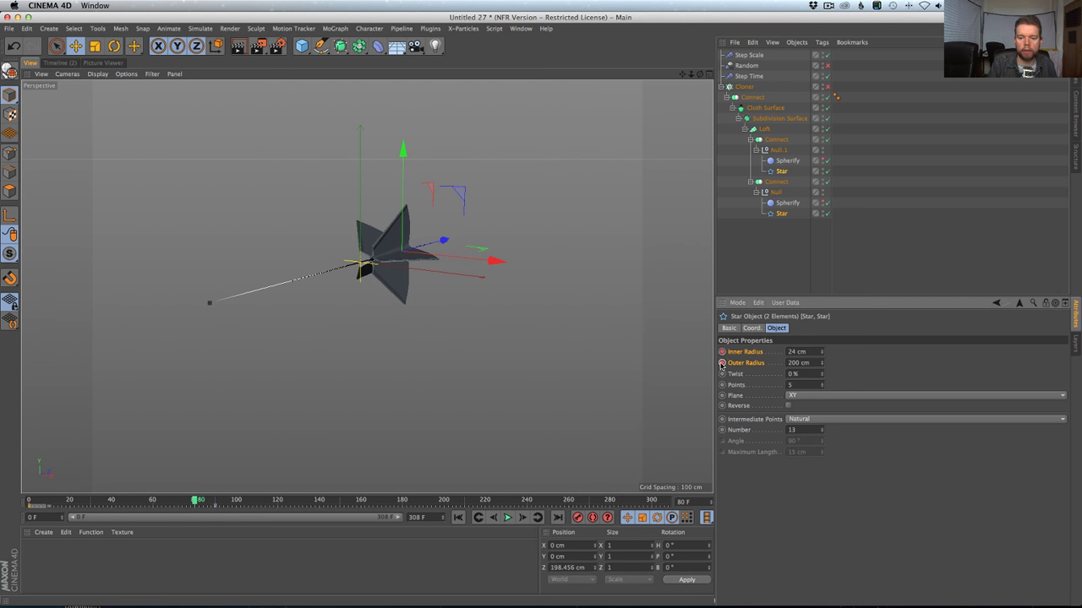
Keyframe both Stars' Inner and Outer Radius at 0 cm on frame 0, then scrub through to frame 80.
{"action": "left_click", "coordinate": [458, 517]}
{"action": "type", "text": "0"}
{"action": "key", "text": "Tab"}
{"action": "type", "text": "0"}
{"action": "key", "text": "Return"}
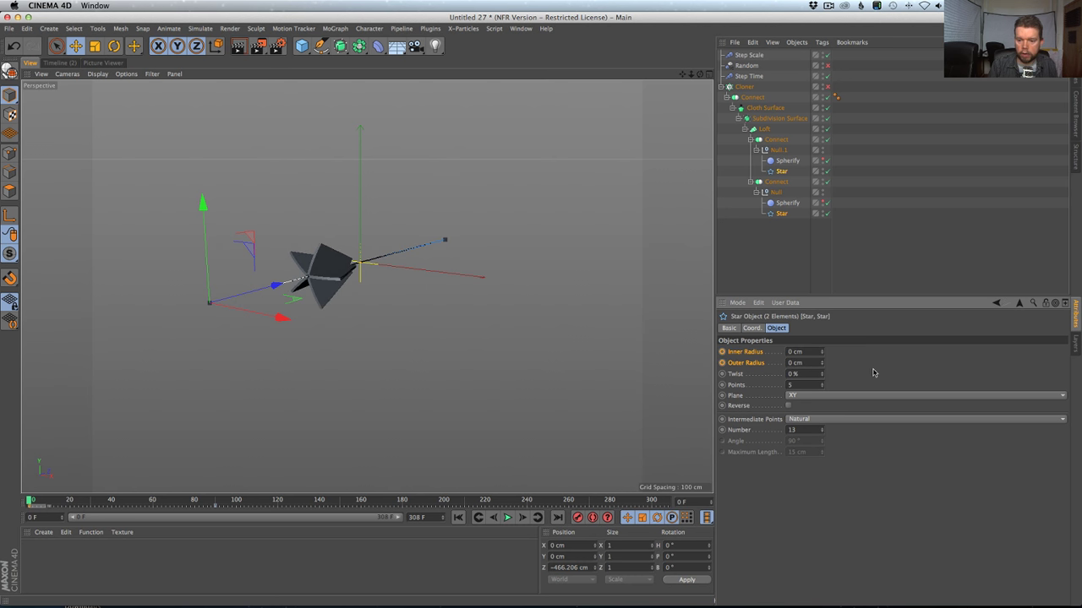
{"action": "left_click", "coordinate": [720, 362]}
{"action": "left_click", "coordinate": [721, 351]}
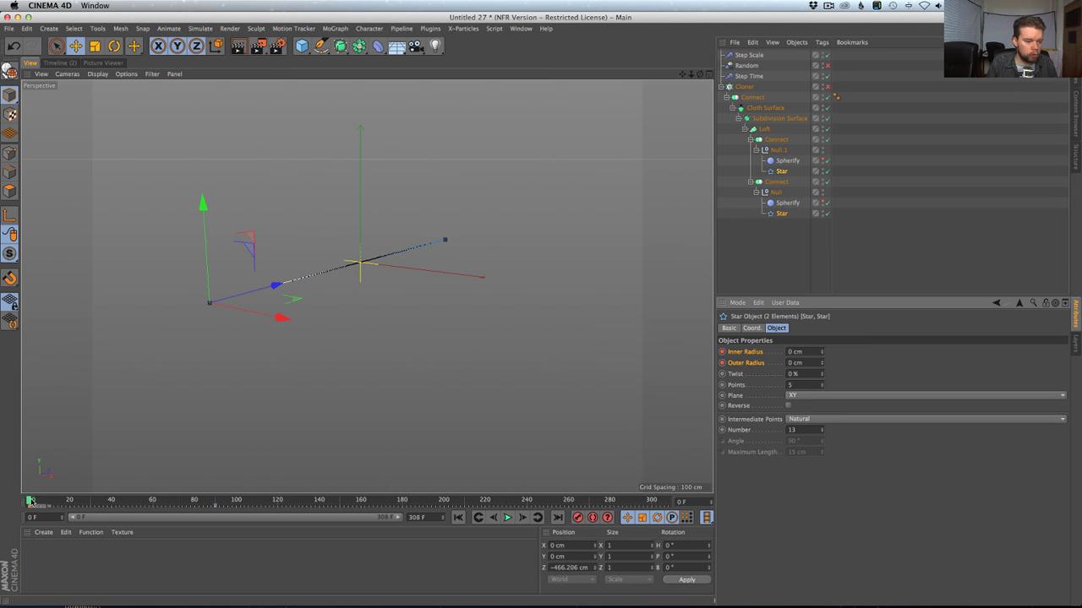
{"action": "left_click_drag", "start_coordinate": [29, 501], "coordinate": [195, 504]}
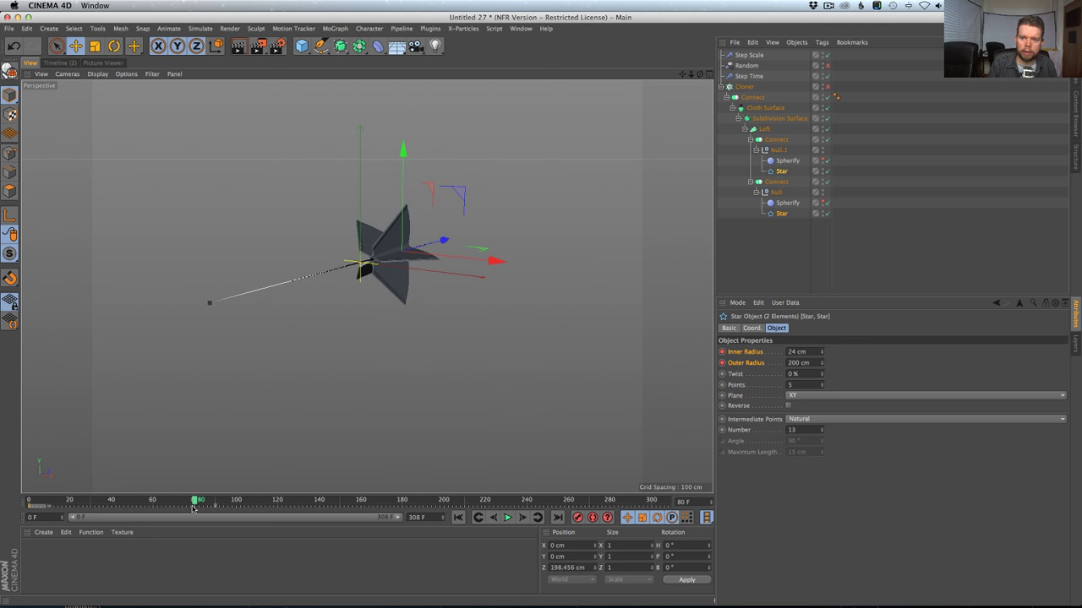
Inspect both Stars' position F-curves in the Timeline and expand the second Star's animation tracks.
{"action": "left_click", "coordinate": [57, 63]}
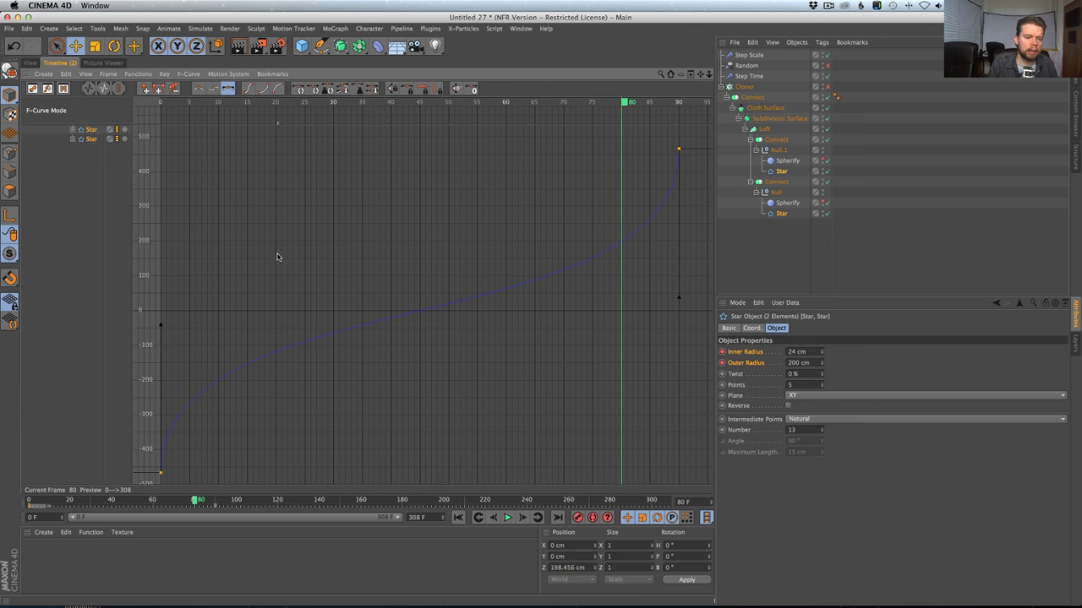
{"action": "left_click", "coordinate": [72, 139]}
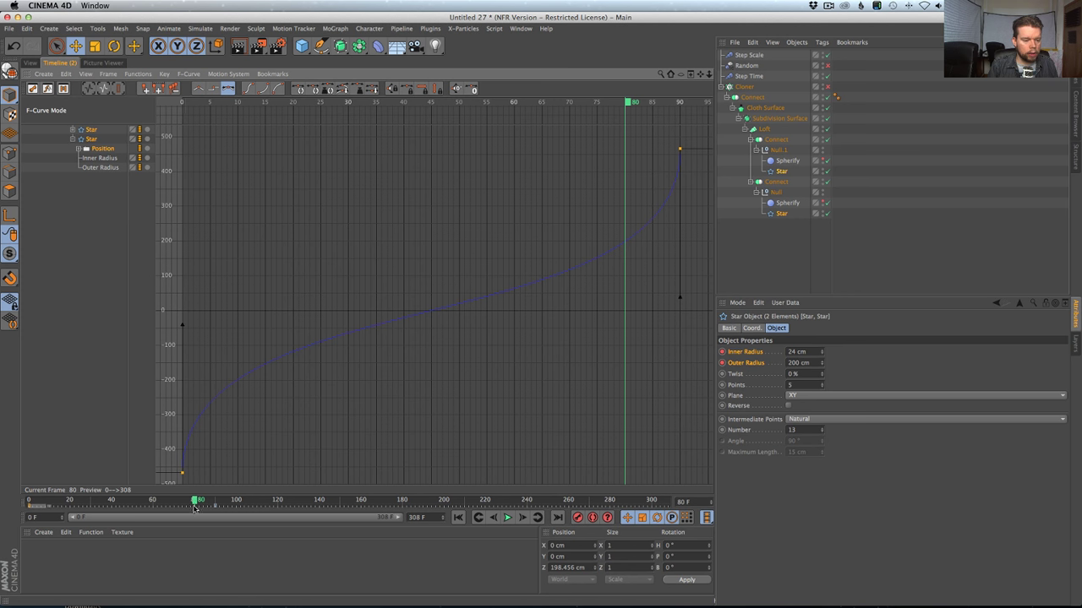
{"action": "left_click", "coordinate": [79, 234]}
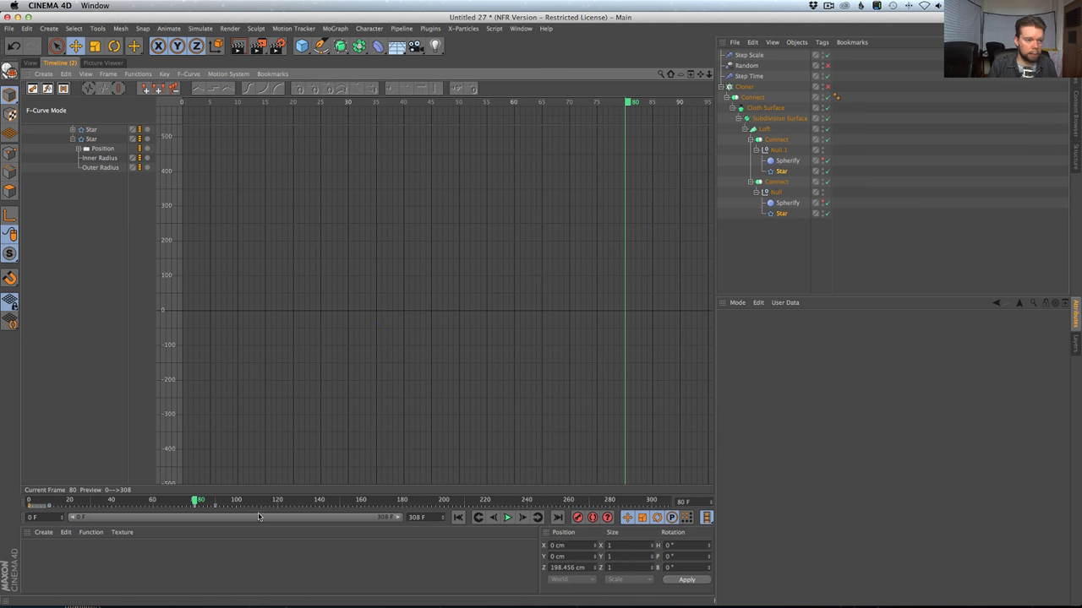
Look through the Timeline's display and selection-linking options.
{"action": "left_click", "coordinate": [94, 75]}
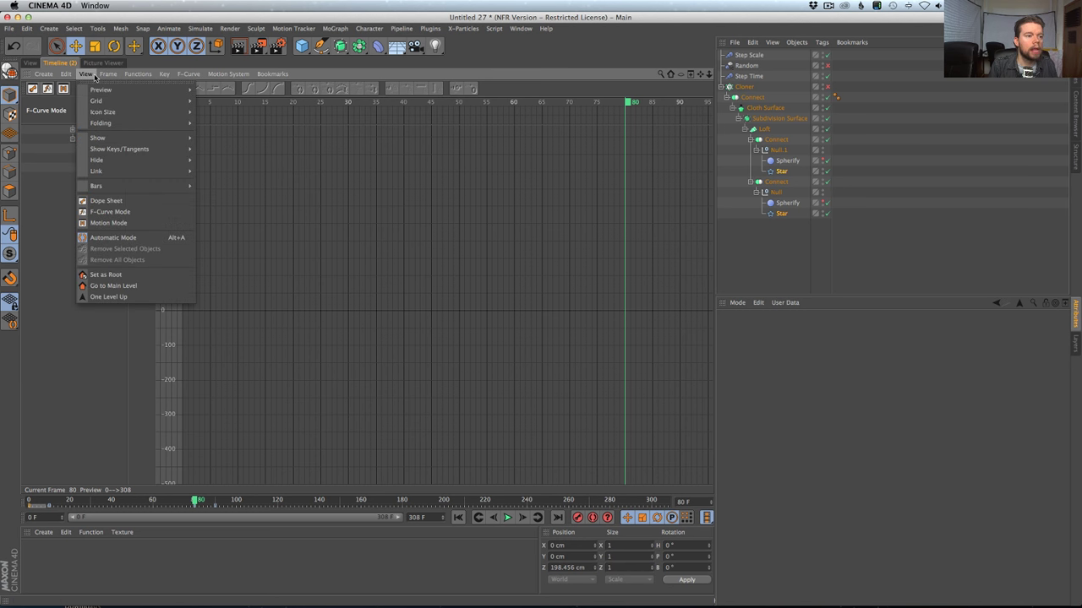
{"action": "mouse_move", "coordinate": [65, 75]}
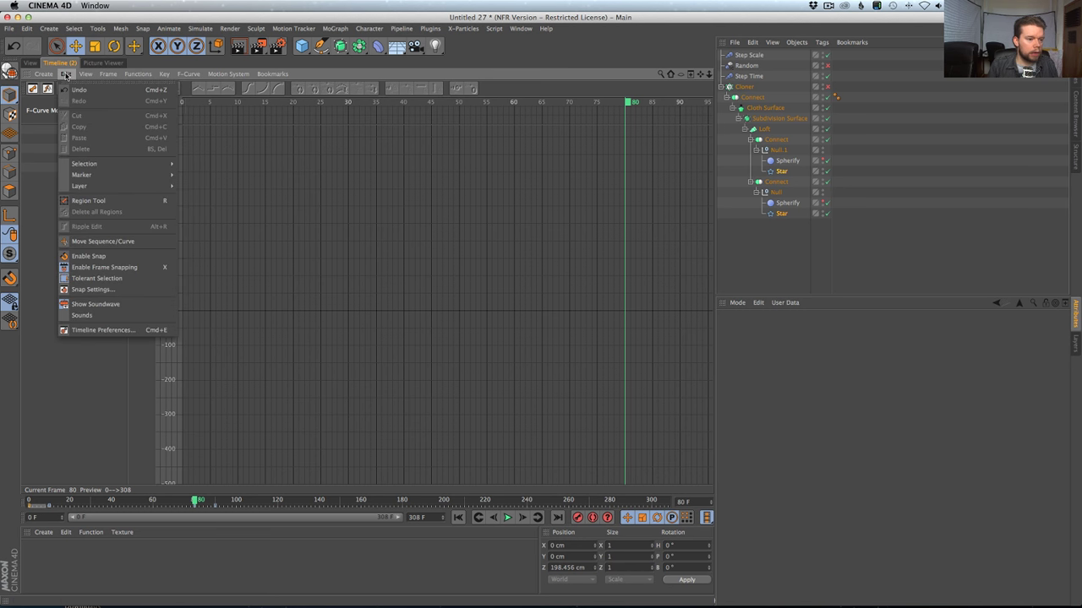
{"action": "mouse_move", "coordinate": [113, 73]}
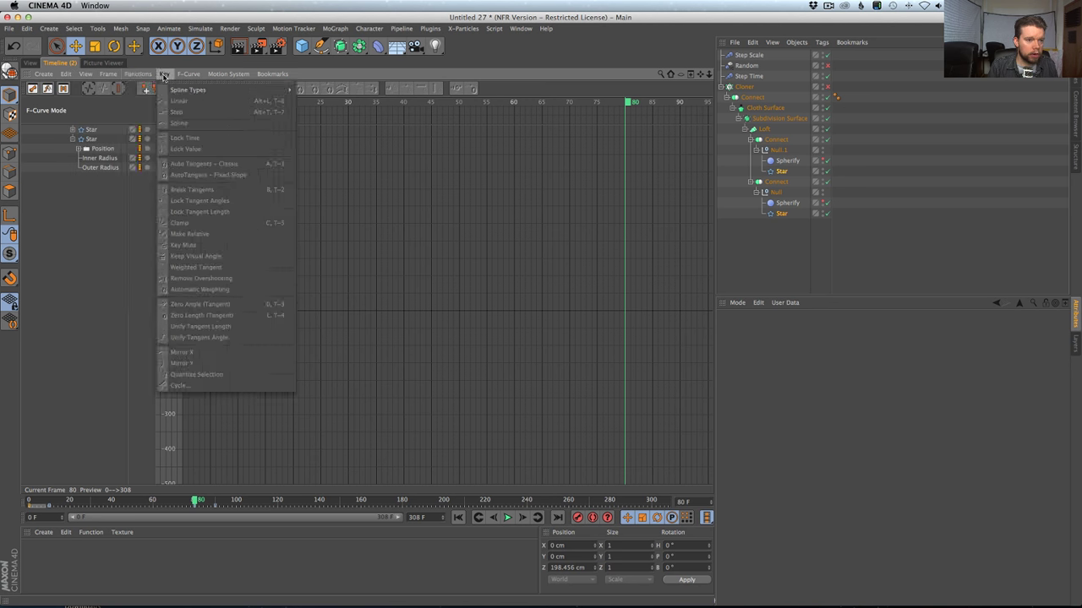
{"action": "mouse_move", "coordinate": [229, 76]}
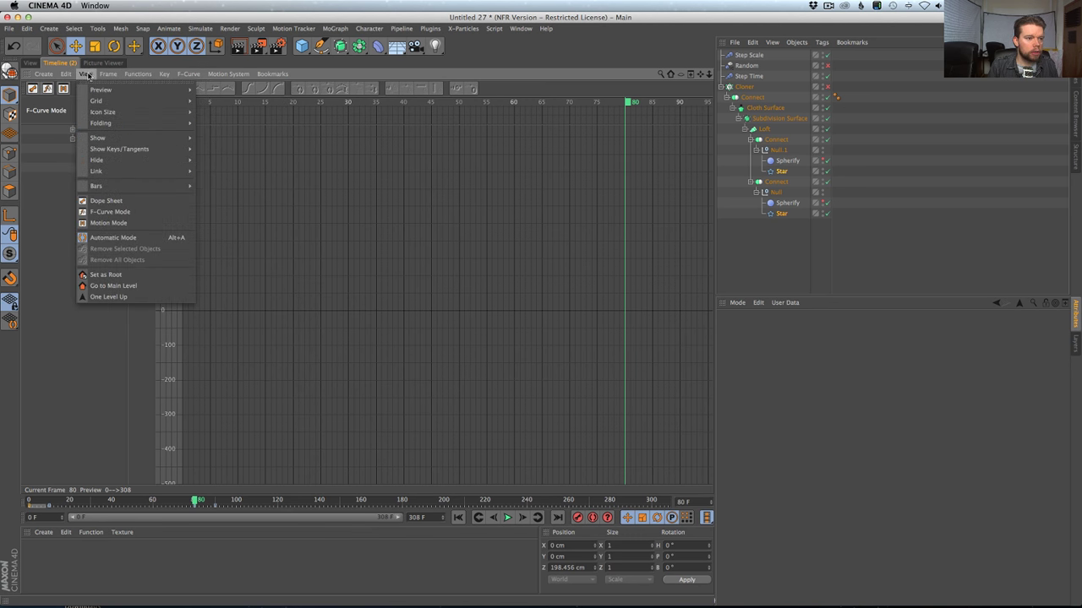
{"action": "mouse_move", "coordinate": [100, 102]}
{"action": "mouse_move", "coordinate": [103, 125]}
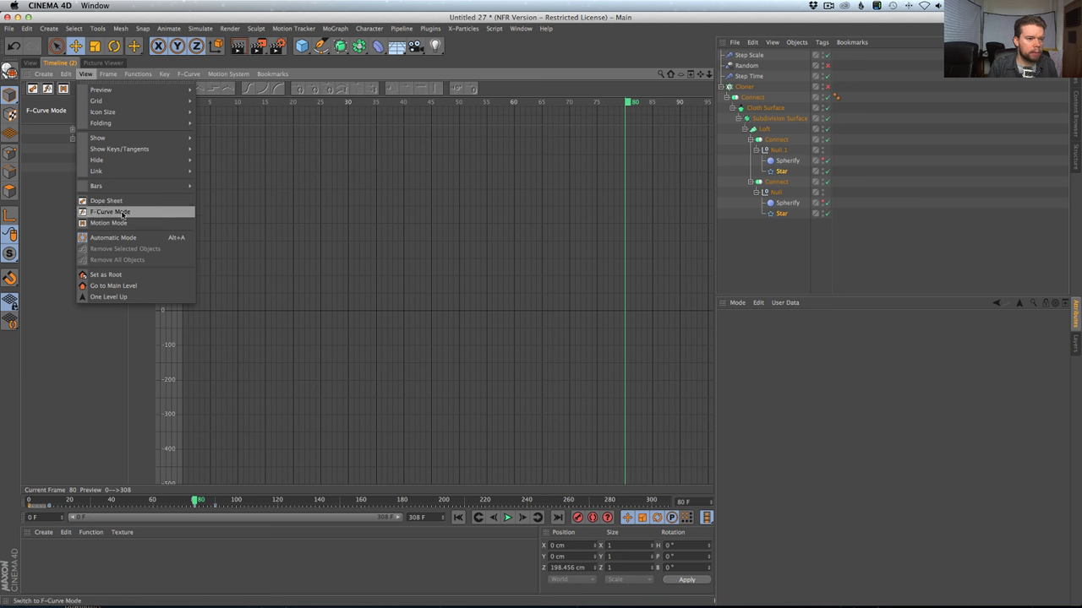
{"action": "mouse_move", "coordinate": [107, 174]}
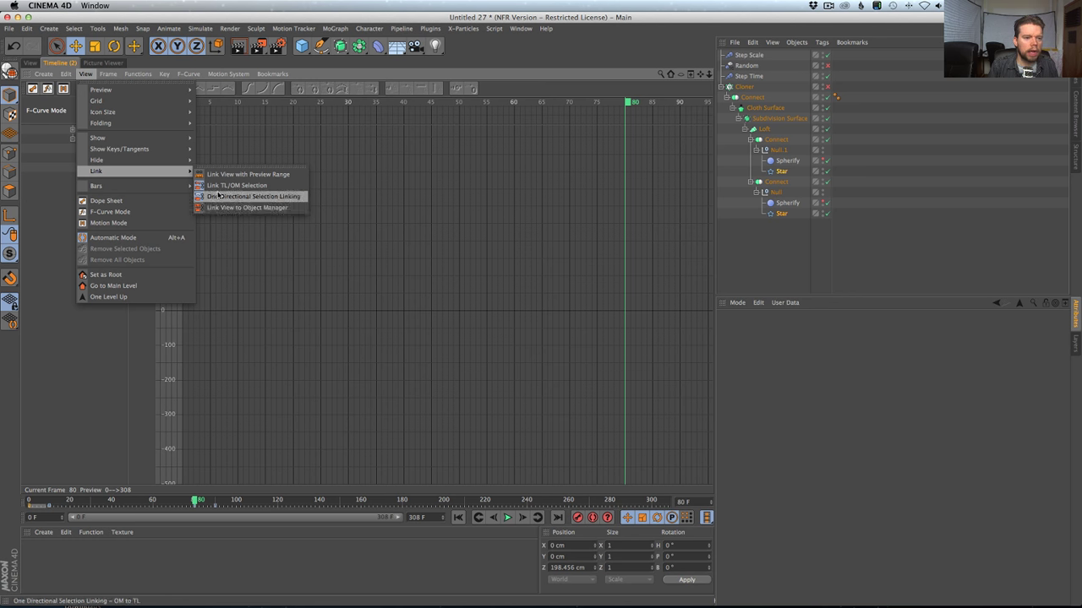
{"action": "left_click", "coordinate": [127, 323]}
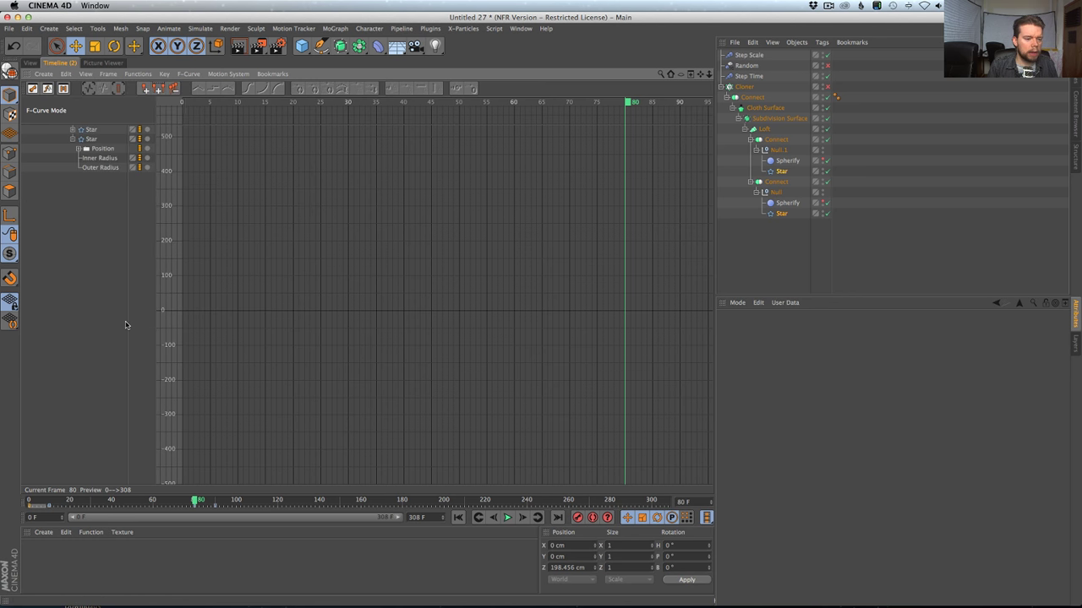
Return to the perspective view, move to frame 90 and select only the Star under Null.1.
{"action": "left_click", "coordinate": [30, 63]}
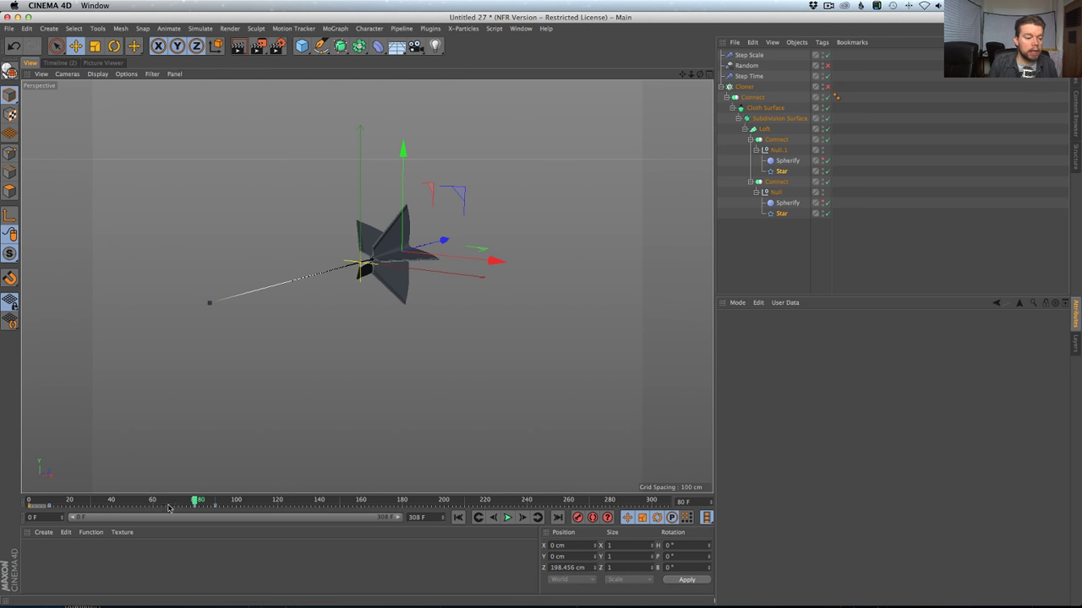
{"action": "left_click_drag", "start_coordinate": [28, 505], "coordinate": [217, 512]}
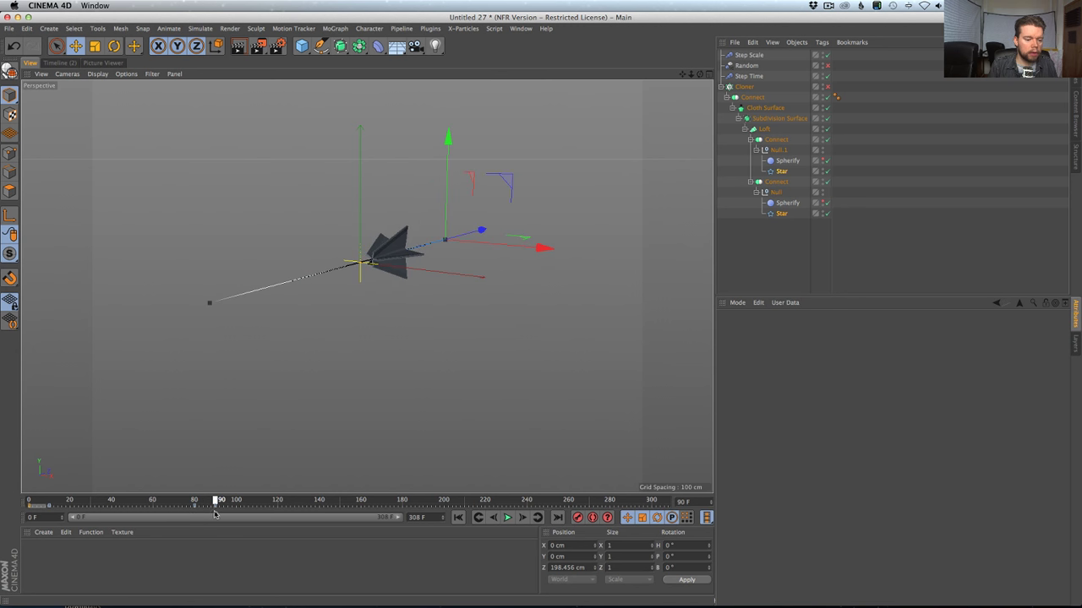
{"action": "left_click", "coordinate": [786, 183]}
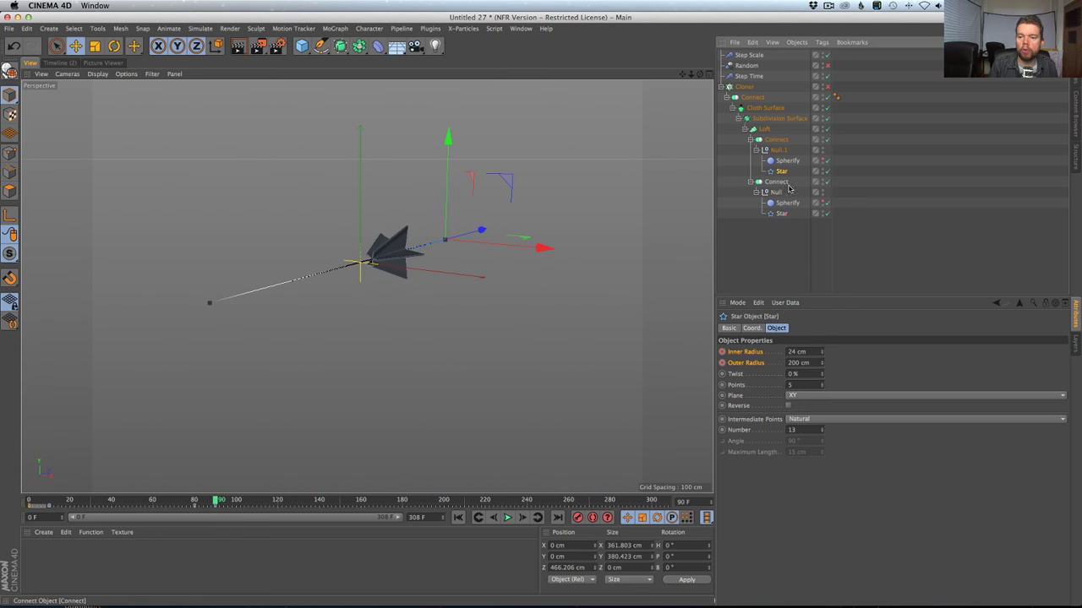
Set the Inner Radius and Outer Radius of both Star splines to 0 cm at frame 90.
{"action": "double_click", "coordinate": [797, 351]}
{"action": "type", "text": "0"}
{"action": "key", "text": "Tab"}
{"action": "type", "text": "0"}
{"action": "key", "text": "Tab"}
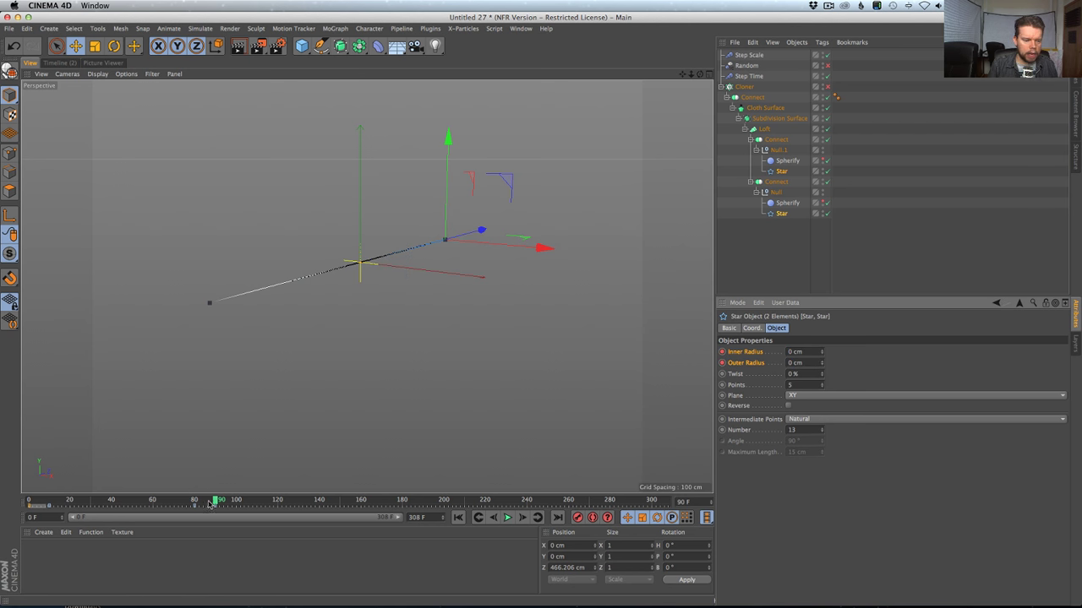
Play the animation from the start several times to review how the star shape grows and shrinks, and stop playback.
{"action": "left_click", "coordinate": [457, 517]}
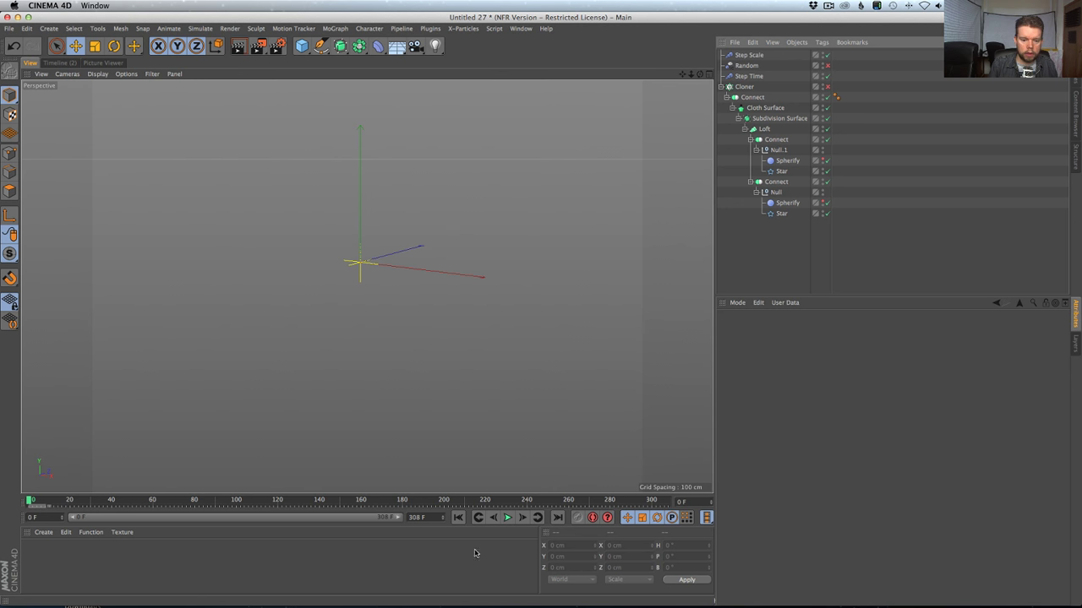
{"action": "left_click", "coordinate": [507, 518]}
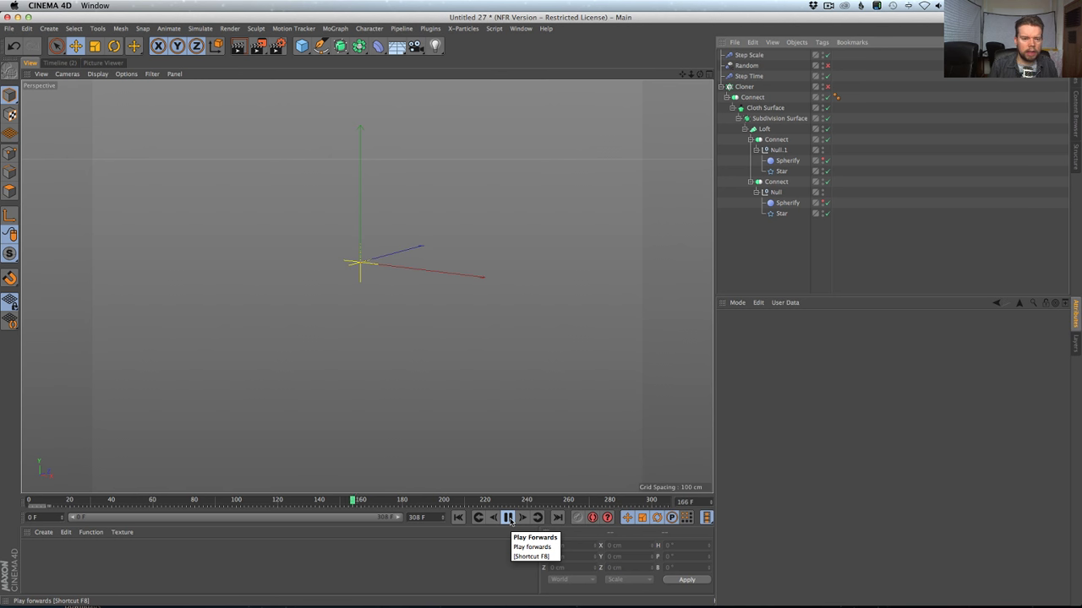
{"action": "left_click", "coordinate": [458, 517]}
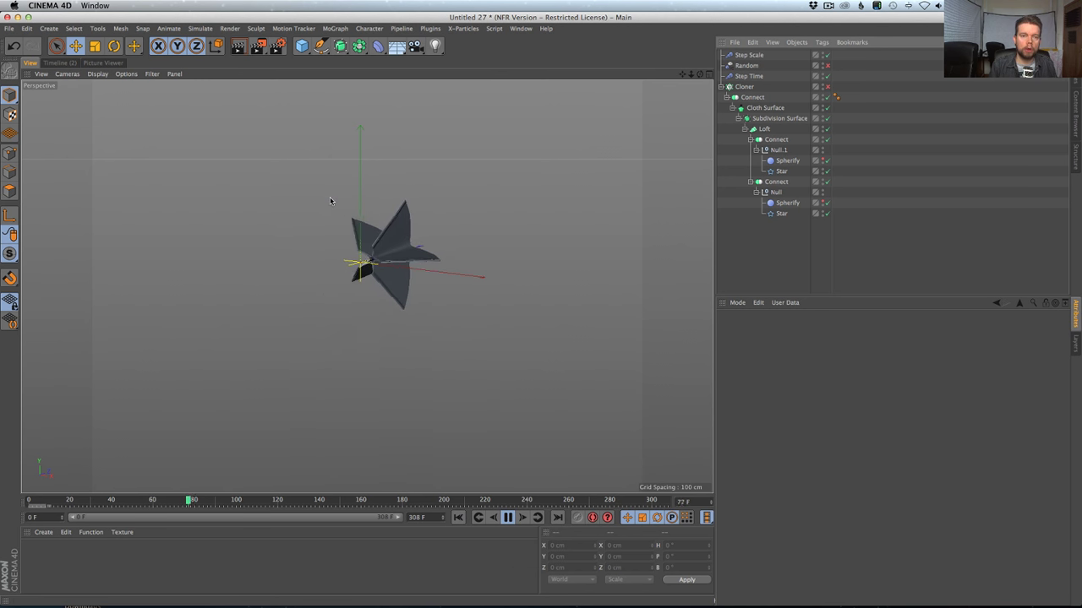
{"action": "left_click", "coordinate": [459, 517]}
{"action": "left_click", "coordinate": [459, 517]}
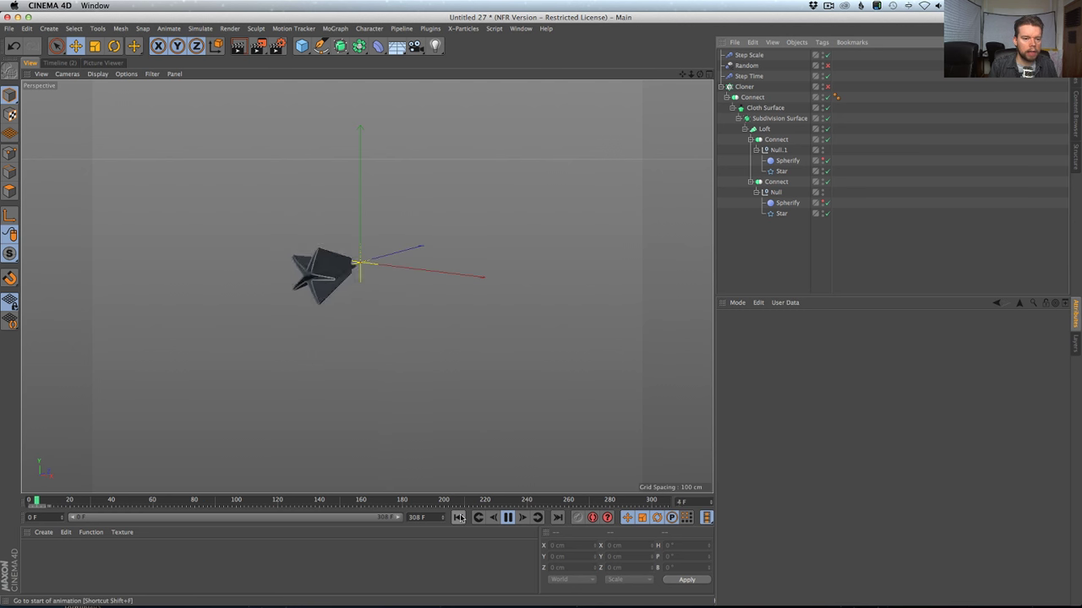
{"action": "left_click", "coordinate": [458, 517]}
{"action": "left_click", "coordinate": [459, 517]}
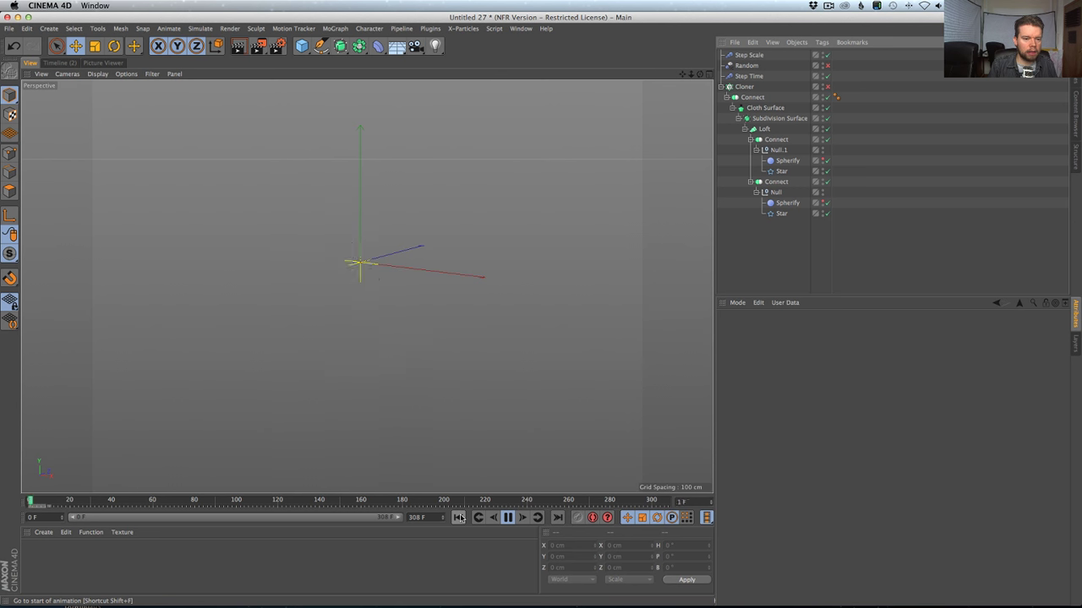
{"action": "left_click", "coordinate": [459, 517]}
{"action": "left_click", "coordinate": [458, 517]}
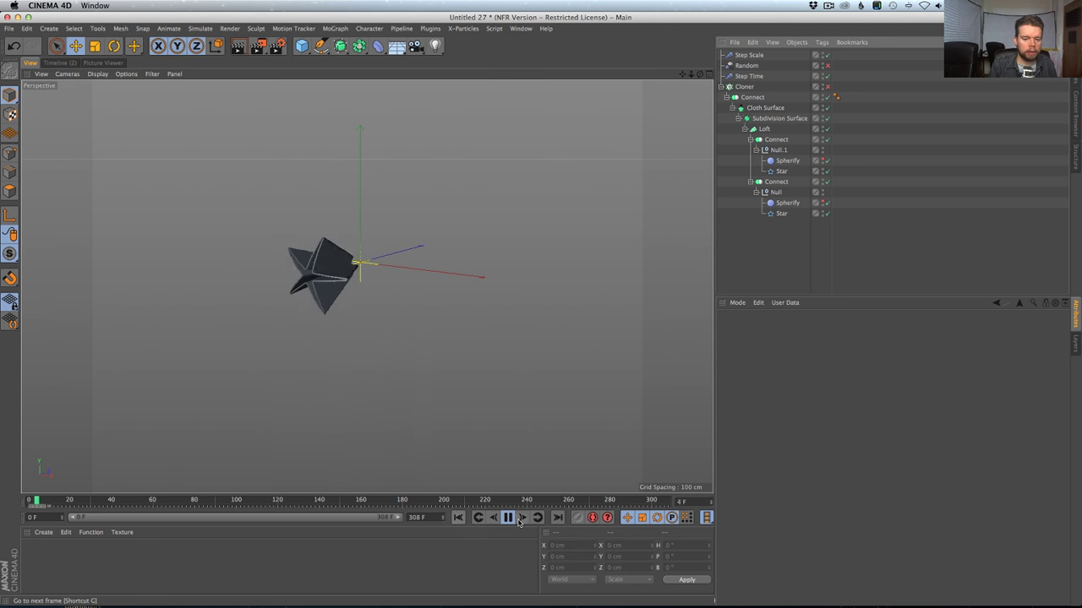
{"action": "left_click", "coordinate": [506, 517]}
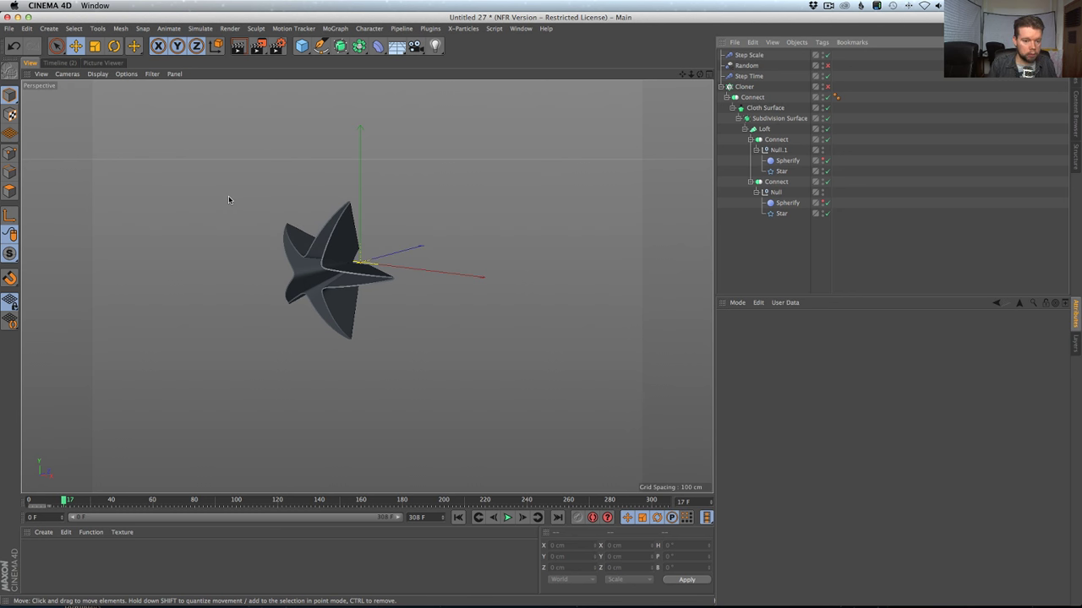
Switch to Chrome to read the c4dlive Twitch chat and return to CINEMA 4D.
{"action": "key", "text": "super+Tab"}
{"action": "left_click", "coordinate": [173, 24]}
{"action": "scroll", "coordinate": [327, 358], "scroll_direction": "up", "scroll_amount": 10}
{"action": "scroll", "coordinate": [327, 357], "scroll_direction": "down", "scroll_amount": 10}
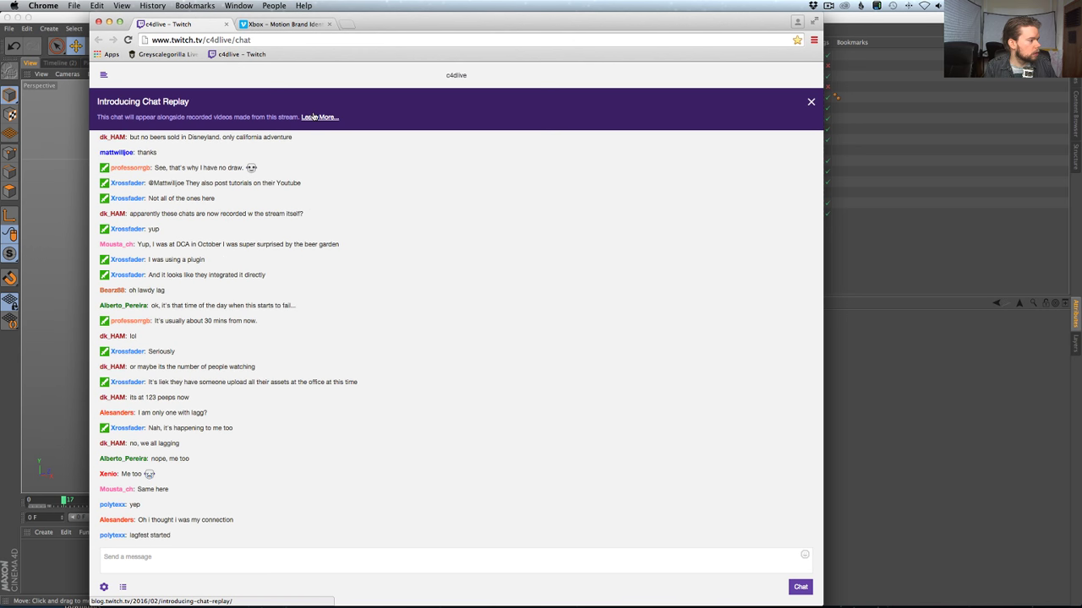
{"action": "left_click", "coordinate": [834, 23]}
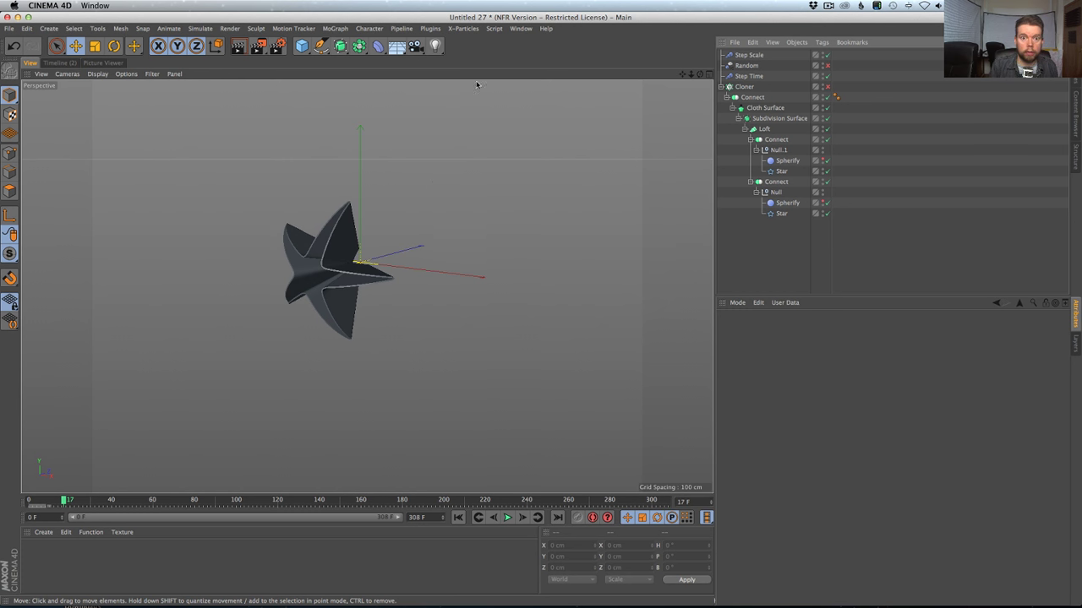
Select the Cloner, play back its animation, and scrub to frame 13 to examine the star's growth.
{"action": "left_click", "coordinate": [760, 89]}
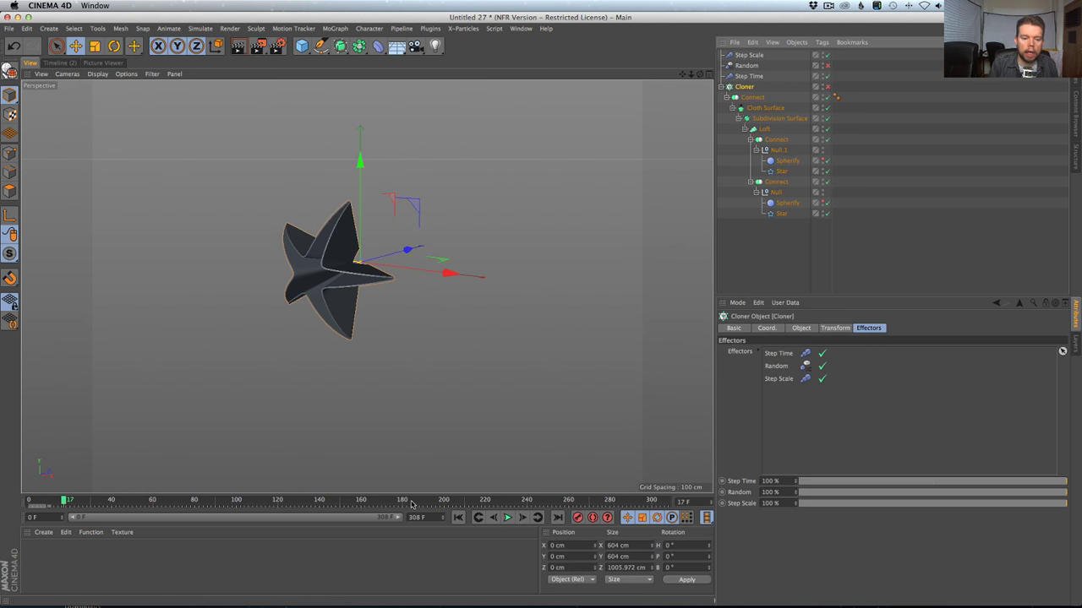
{"action": "mouse_move", "coordinate": [70, 505]}
{"action": "left_mouse_down"}
{"action": "mouse_move", "coordinate": [104, 502]}
{"action": "mouse_move", "coordinate": [29, 502]}
{"action": "mouse_move", "coordinate": [52, 500]}
{"action": "left_mouse_up"}
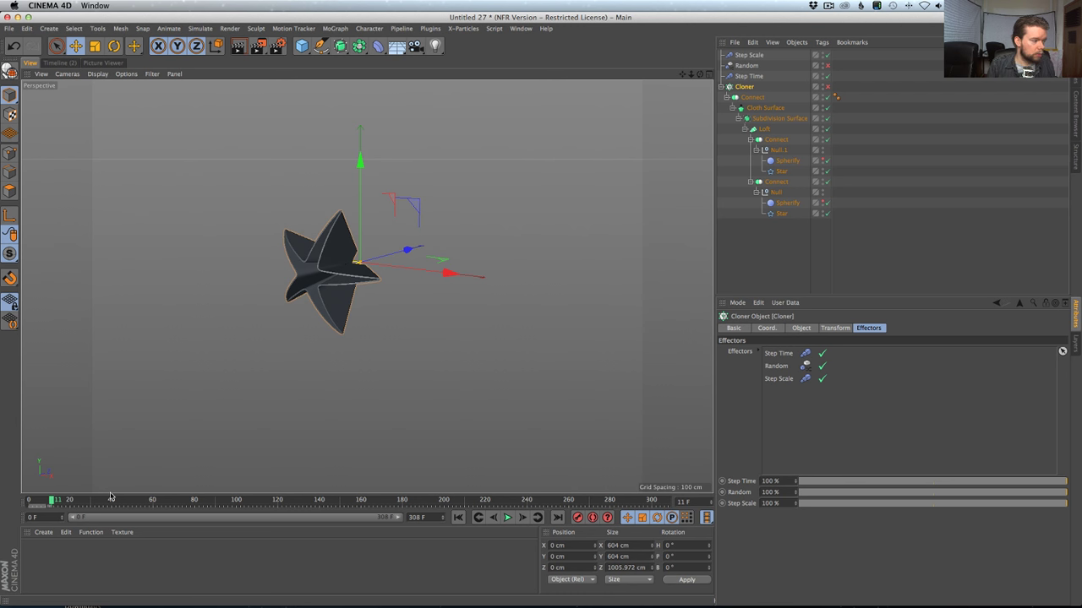
{"action": "left_click", "coordinate": [507, 517]}
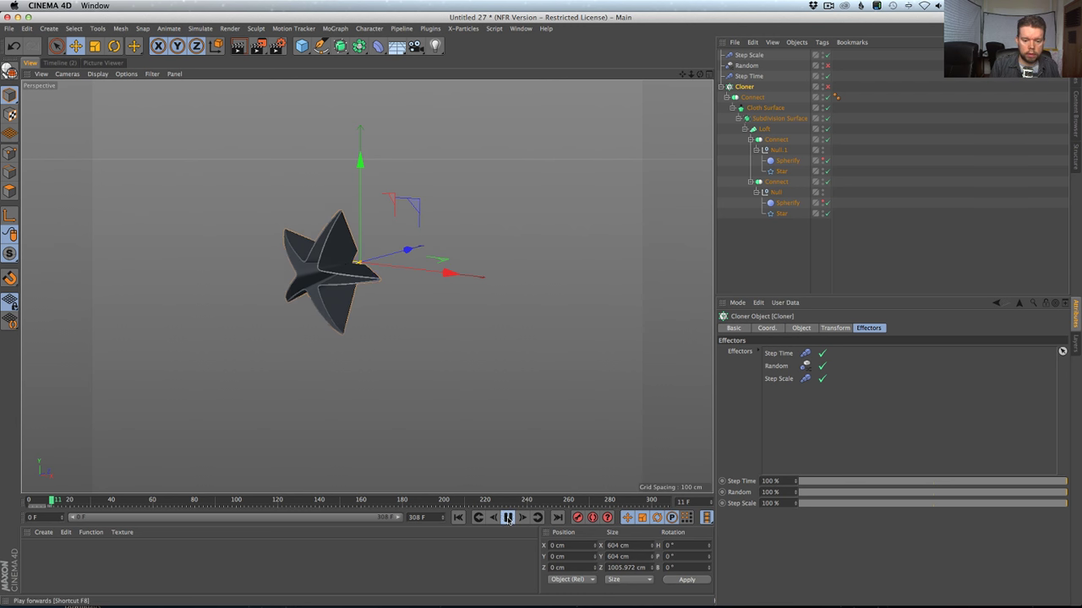
{"action": "left_click", "coordinate": [507, 517]}
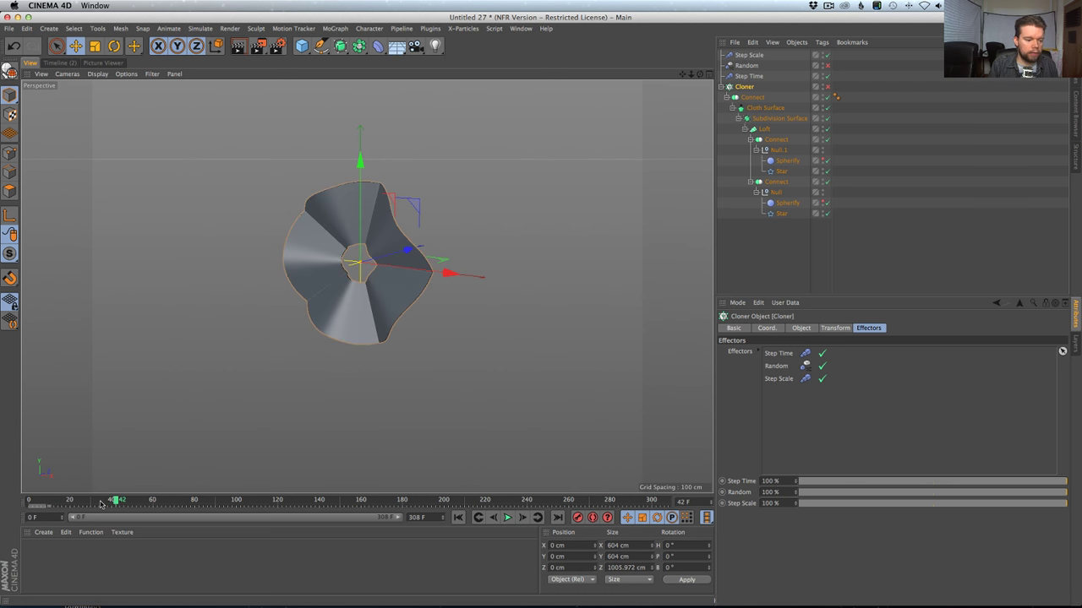
{"action": "mouse_move", "coordinate": [100, 505]}
{"action": "left_mouse_down"}
{"action": "mouse_move", "coordinate": [31, 501]}
{"action": "mouse_move", "coordinate": [55, 500]}
{"action": "left_mouse_up"}
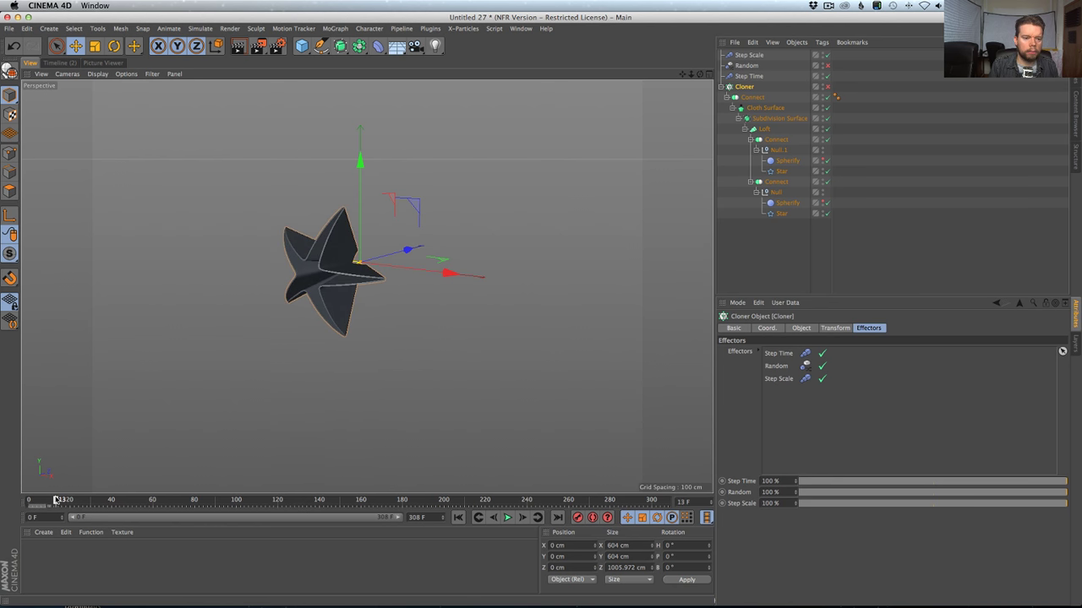
Open the F-curves of the two Star objects and select the keys at frames 10 and 80.
{"action": "left_click", "coordinate": [68, 74]}
{"action": "left_click", "coordinate": [73, 63]}
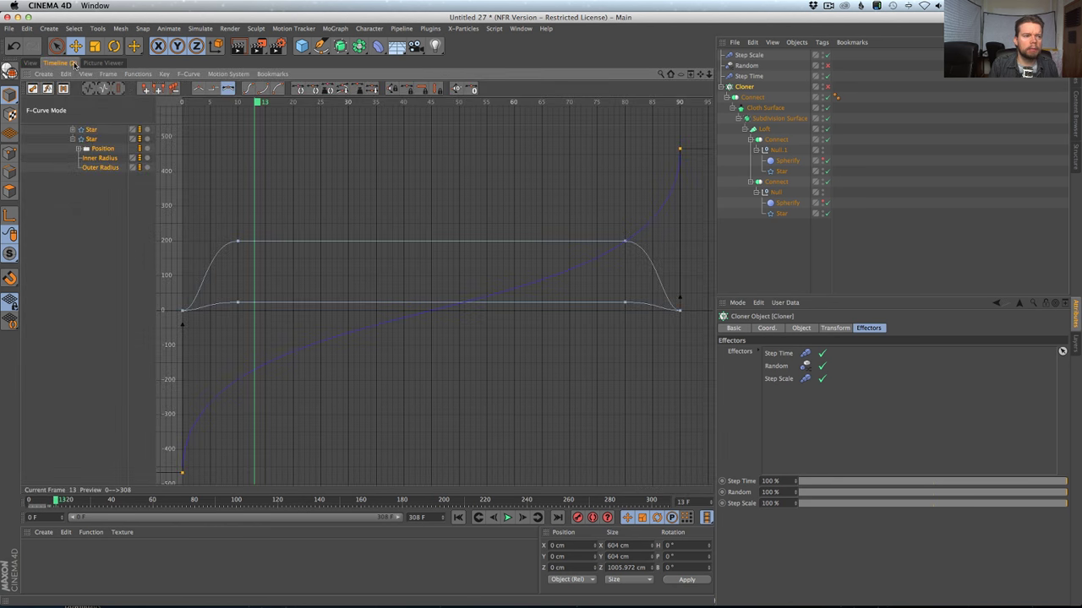
{"action": "left_click", "coordinate": [85, 145]}
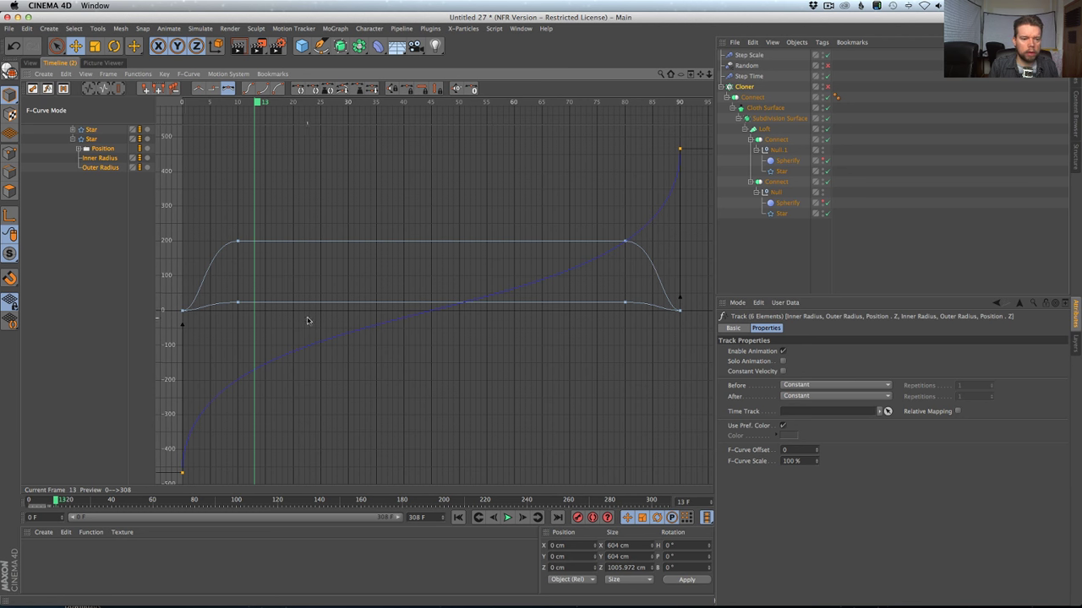
{"action": "left_click_drag", "start_coordinate": [236, 235], "coordinate": [259, 319]}
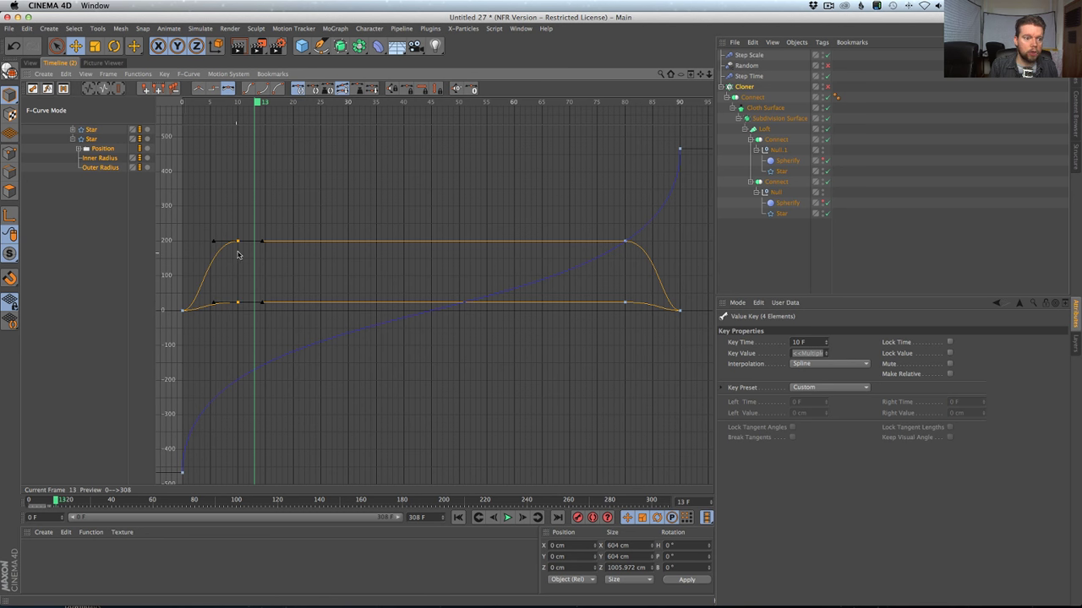
{"action": "left_click_drag", "start_coordinate": [591, 206], "coordinate": [621, 338], "text": "shift"}
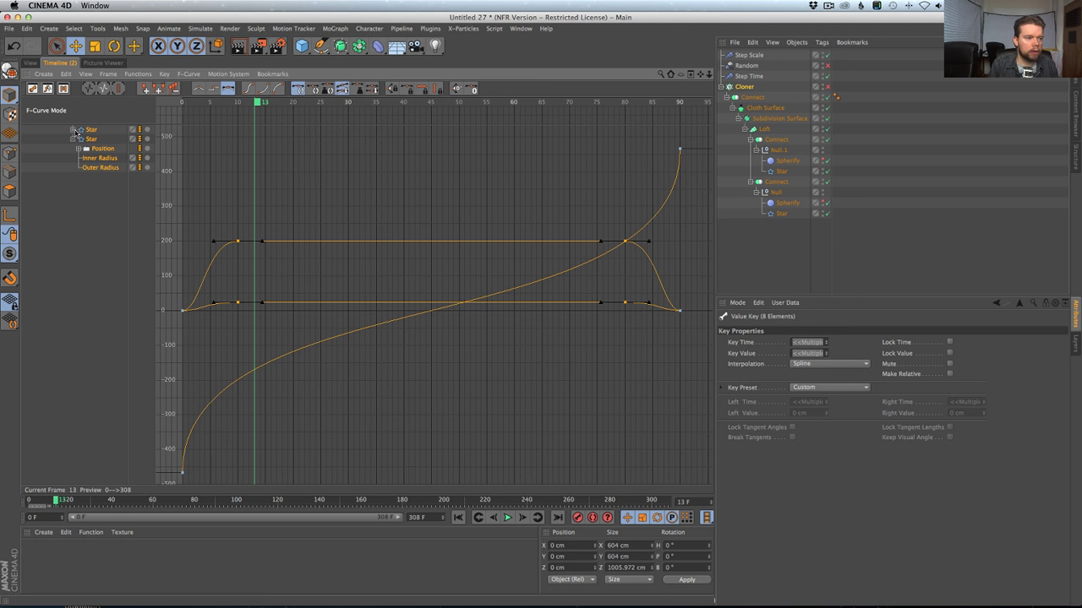
Isolate the Inner Radius and Outer Radius curves of both stars and select their keys at frames 10 and 80.
{"action": "left_click", "coordinate": [73, 129]}
{"action": "left_click", "coordinate": [100, 148]}
{"action": "left_click", "coordinate": [99, 158], "text": "ctrl"}
{"action": "left_click", "coordinate": [100, 186], "text": "ctrl"}
{"action": "left_click", "coordinate": [109, 196], "text": "ctrl"}
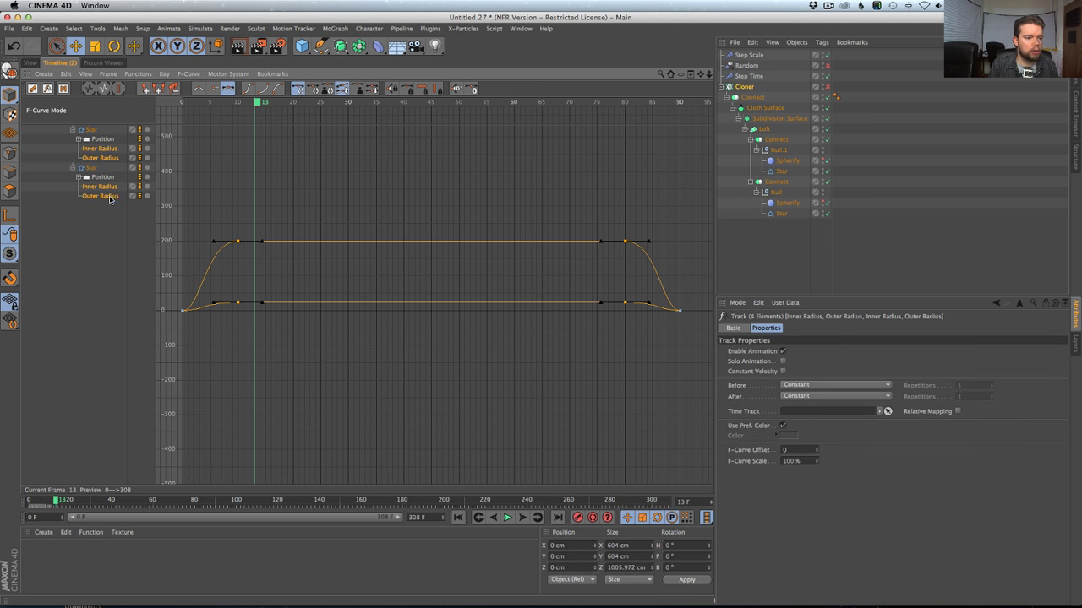
{"action": "left_click_drag", "start_coordinate": [210, 207], "coordinate": [642, 348]}
{"action": "right_click", "coordinate": [572, 306]}
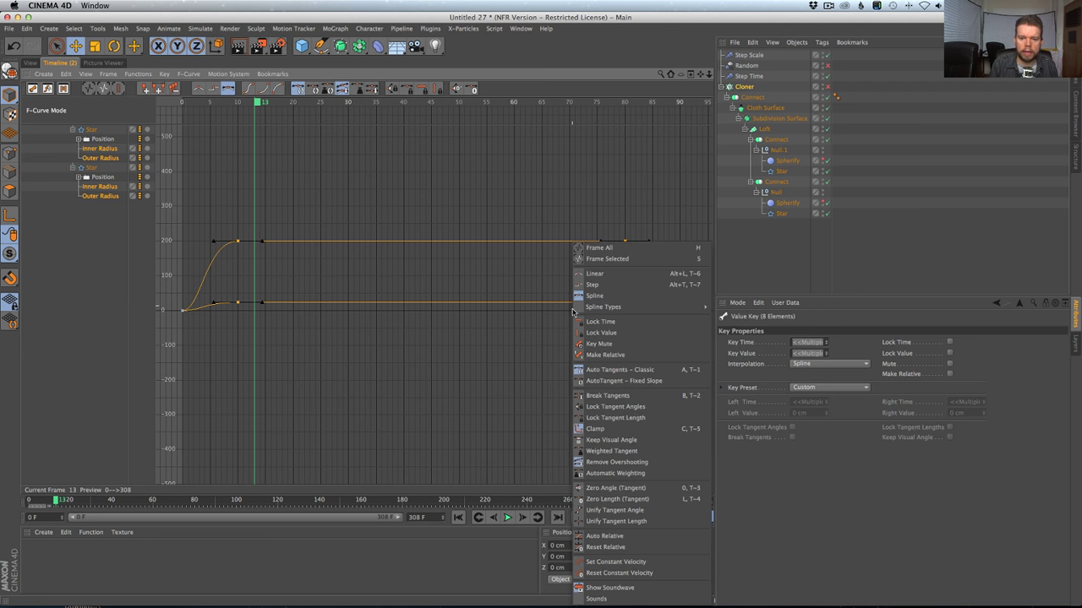
{"action": "key", "text": "Escape"}
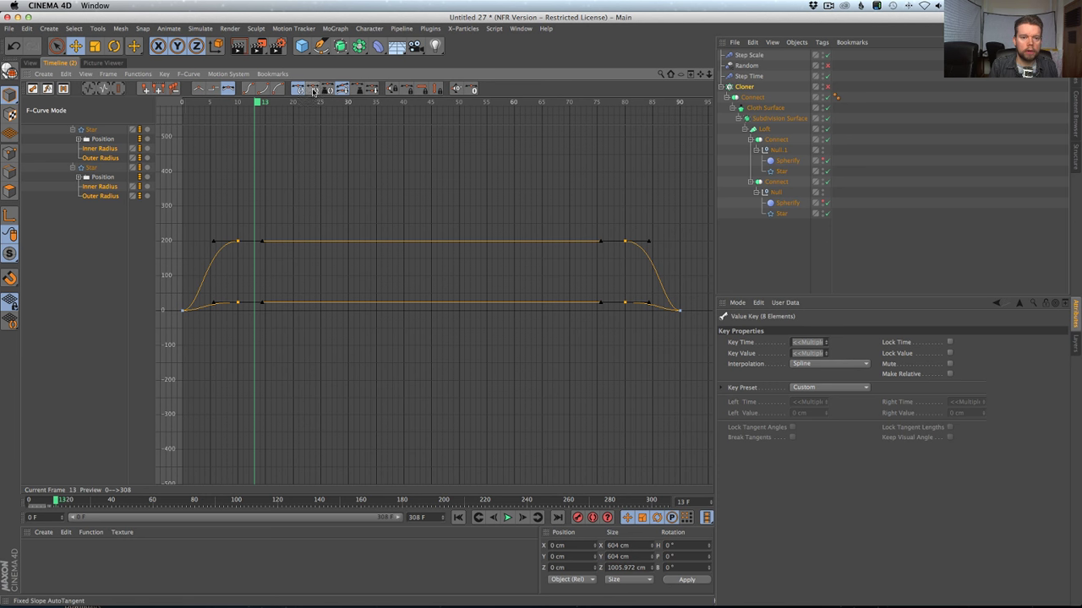
Try broken tangents and a different interpolation on the selected radius keys, and return the interpolation to Spline.
{"action": "left_click", "coordinate": [250, 90]}
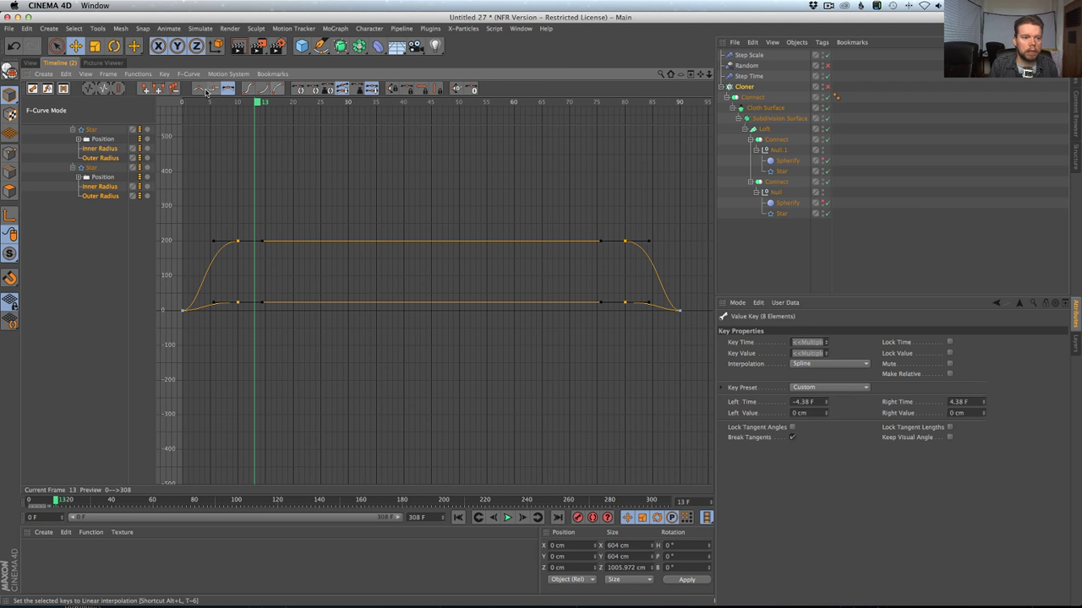
{"action": "left_click", "coordinate": [207, 90]}
{"action": "left_click", "coordinate": [227, 89]}
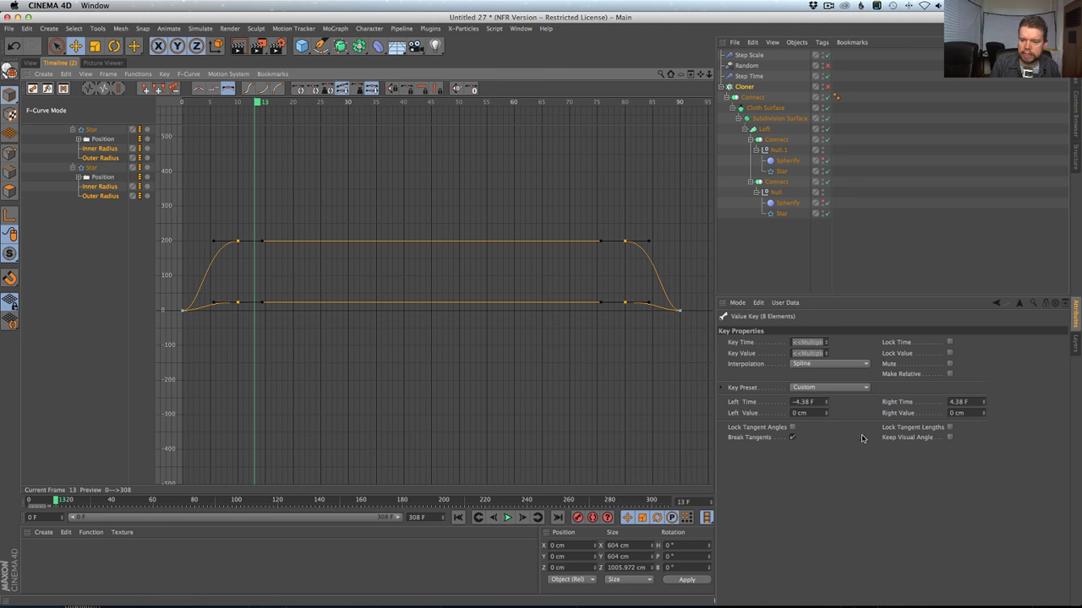
{"action": "left_click", "coordinate": [793, 438]}
{"action": "left_click", "coordinate": [804, 388]}
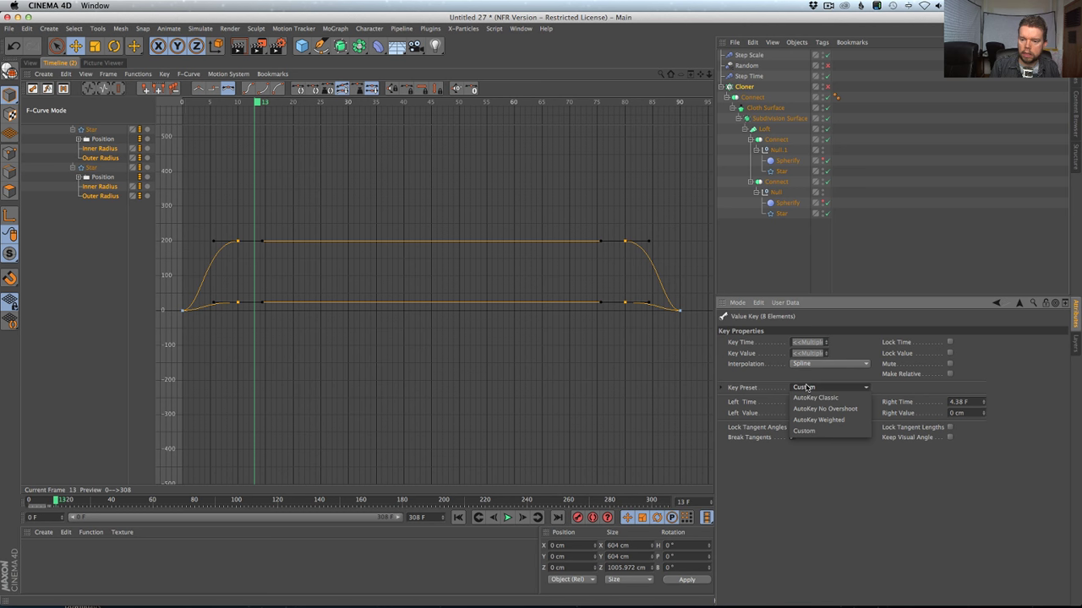
{"action": "left_click", "coordinate": [774, 380]}
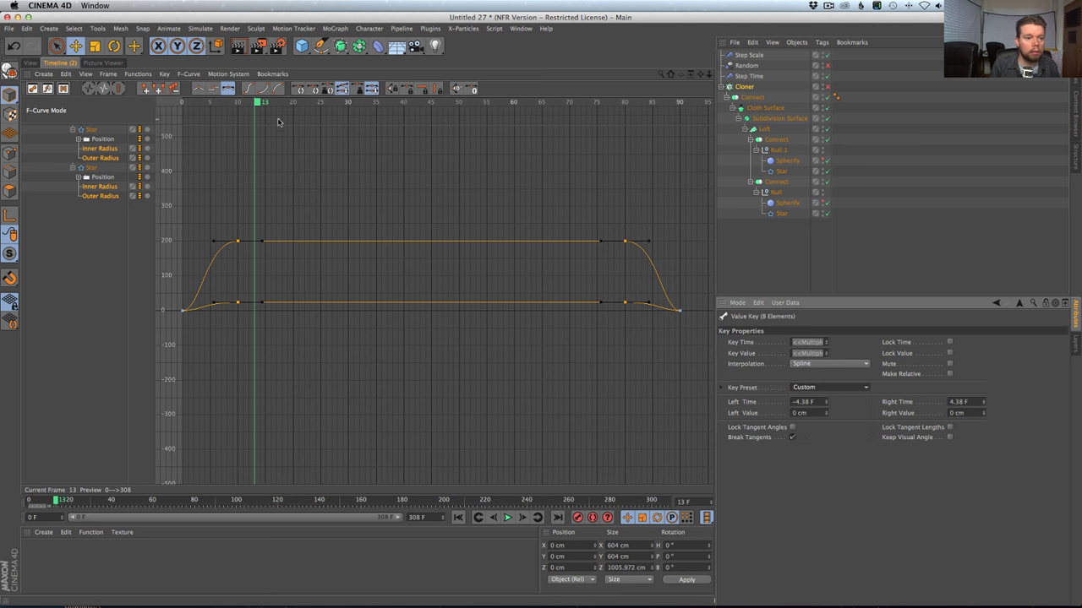
Try auto, broken and weighted tangents on the selected radius keys, keeping fixed-slope auto tangents with overshooting removed.
{"action": "left_click", "coordinate": [311, 90]}
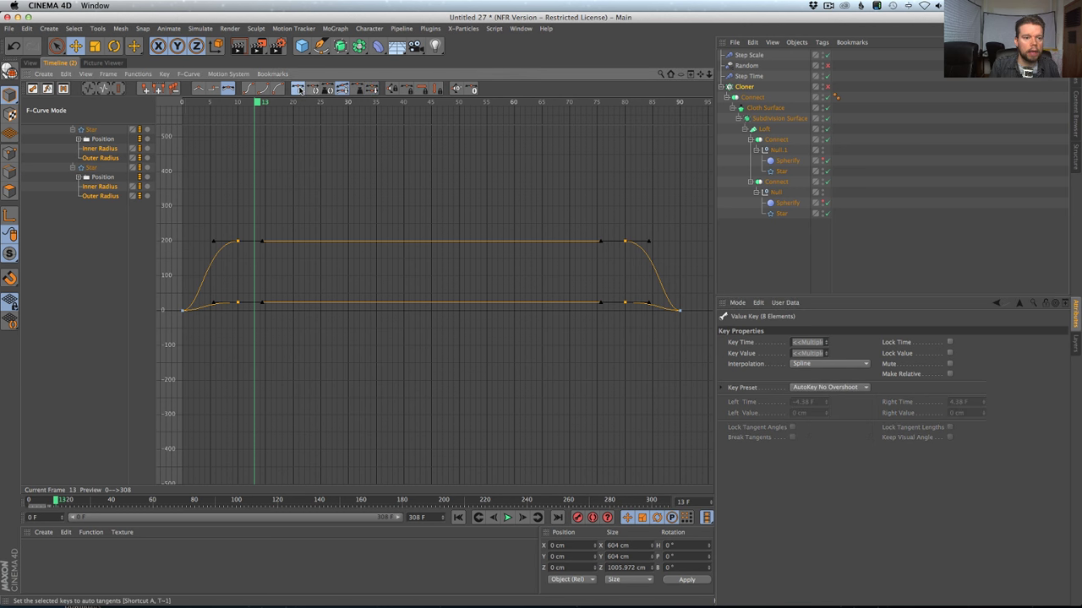
{"action": "left_click", "coordinate": [342, 90]}
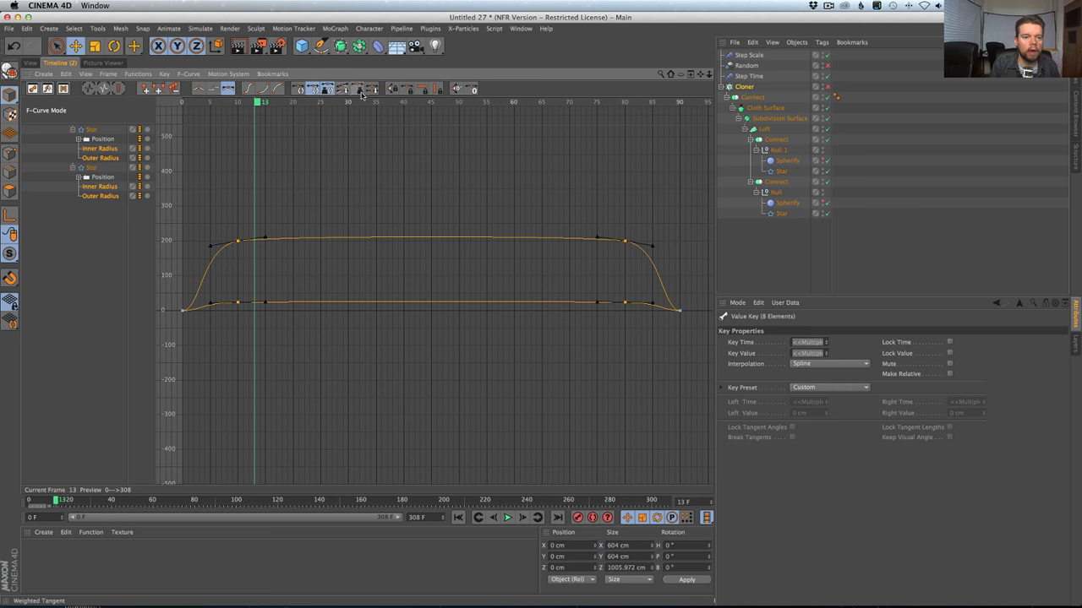
{"action": "left_click", "coordinate": [358, 90]}
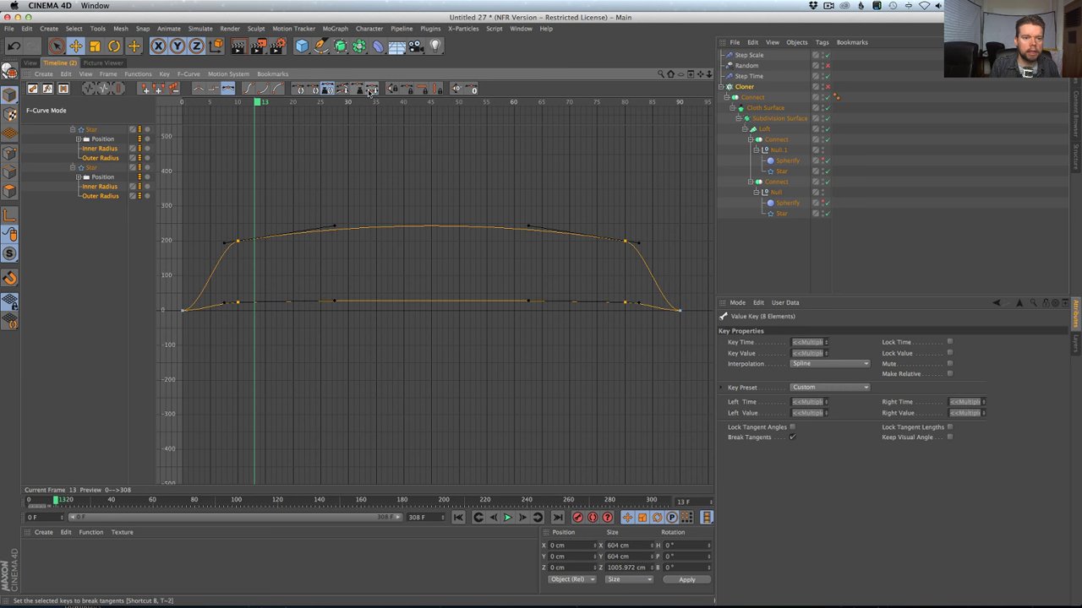
{"action": "left_click", "coordinate": [391, 90]}
{"action": "left_click", "coordinate": [370, 89]}
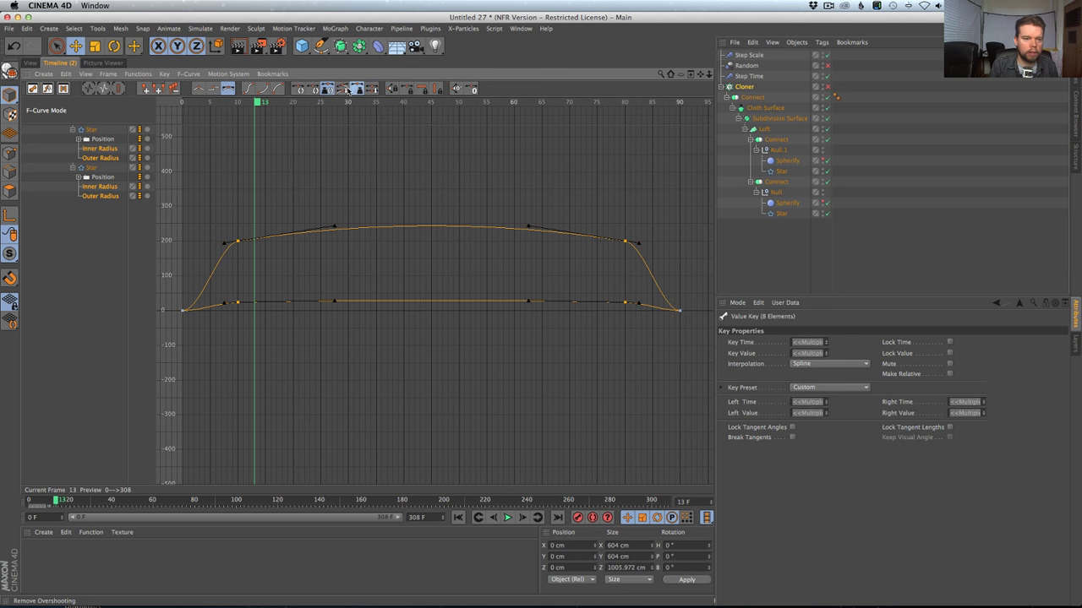
{"action": "left_click", "coordinate": [355, 89]}
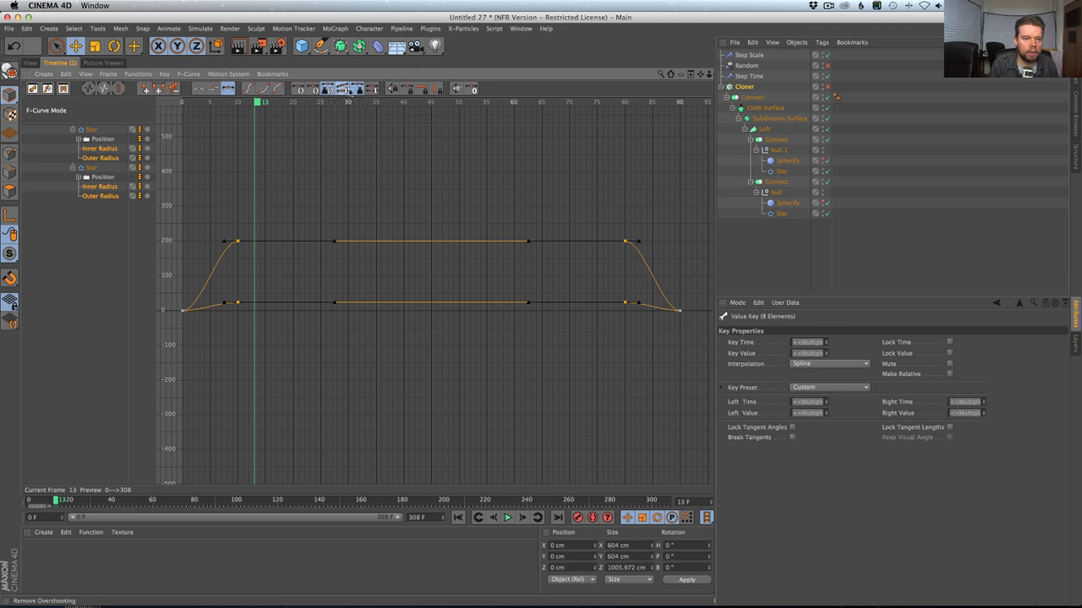
{"action": "left_click", "coordinate": [359, 89]}
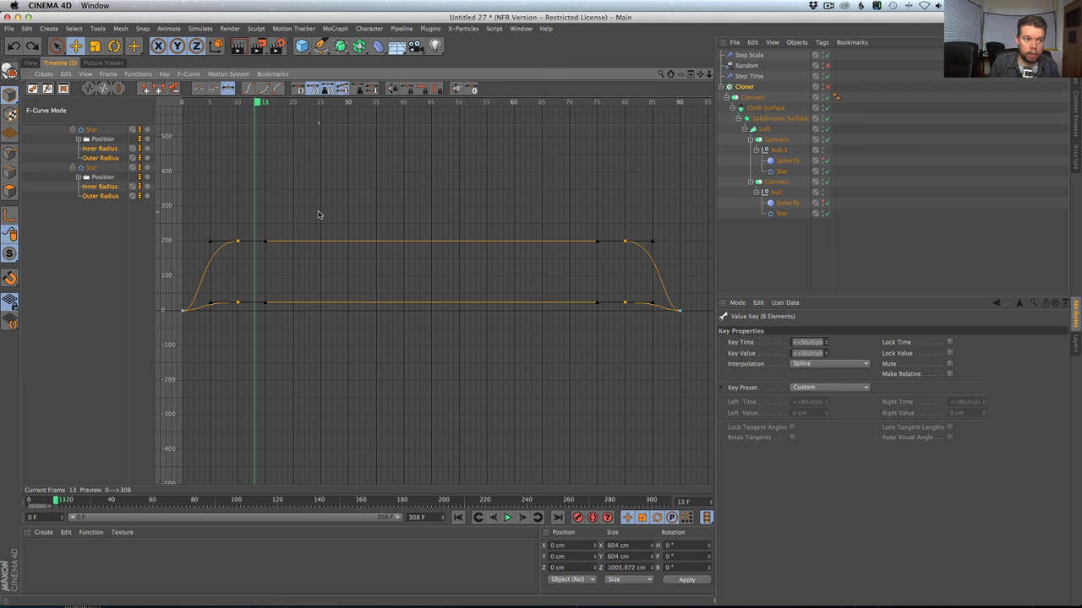
Try the AutoKey Classic and AutoKey Weighted presets on the selected radius keys, and set the preset back to Custom.
{"action": "left_click", "coordinate": [826, 387]}
{"action": "left_click", "coordinate": [826, 397]}
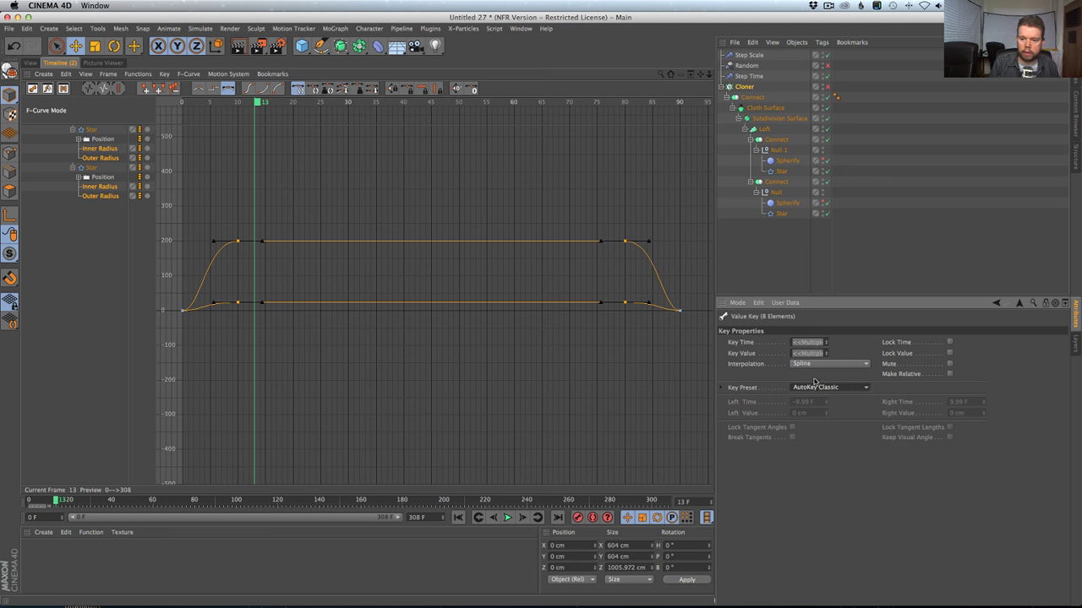
{"action": "left_click", "coordinate": [815, 387]}
{"action": "left_click", "coordinate": [833, 416]}
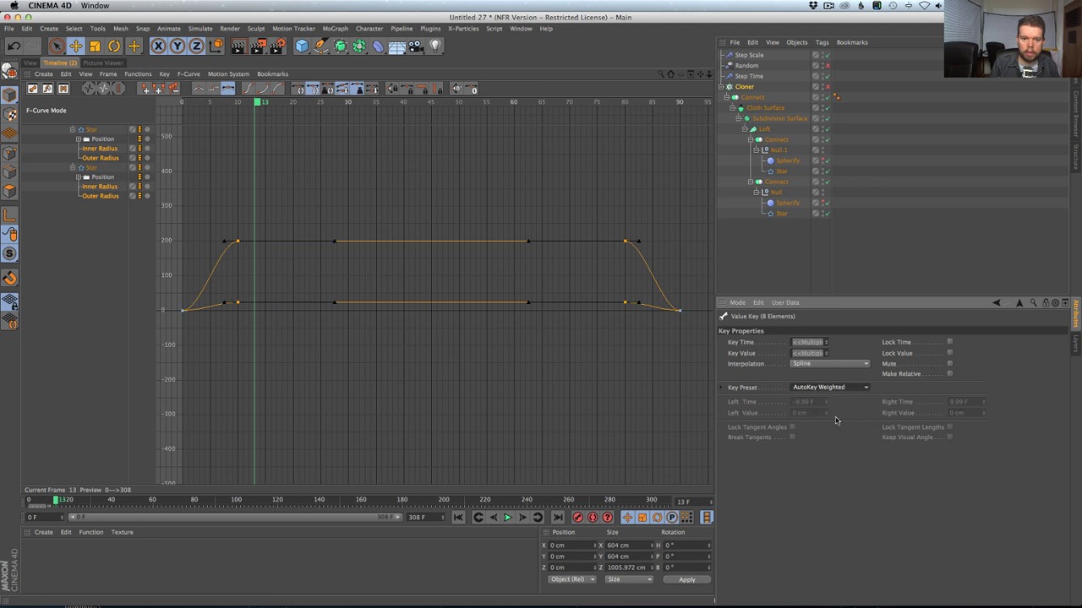
{"action": "left_click", "coordinate": [828, 387]}
{"action": "left_click", "coordinate": [827, 428]}
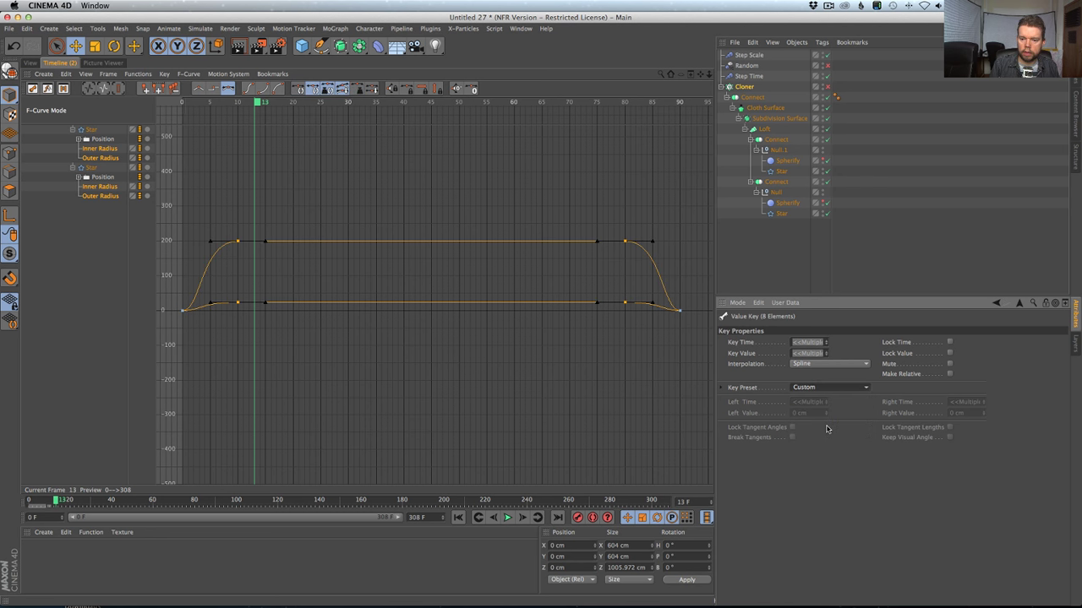
Compare the selected radius keys with and without Remove Overshooting, and leave the option off.
{"action": "left_click", "coordinate": [721, 387]}
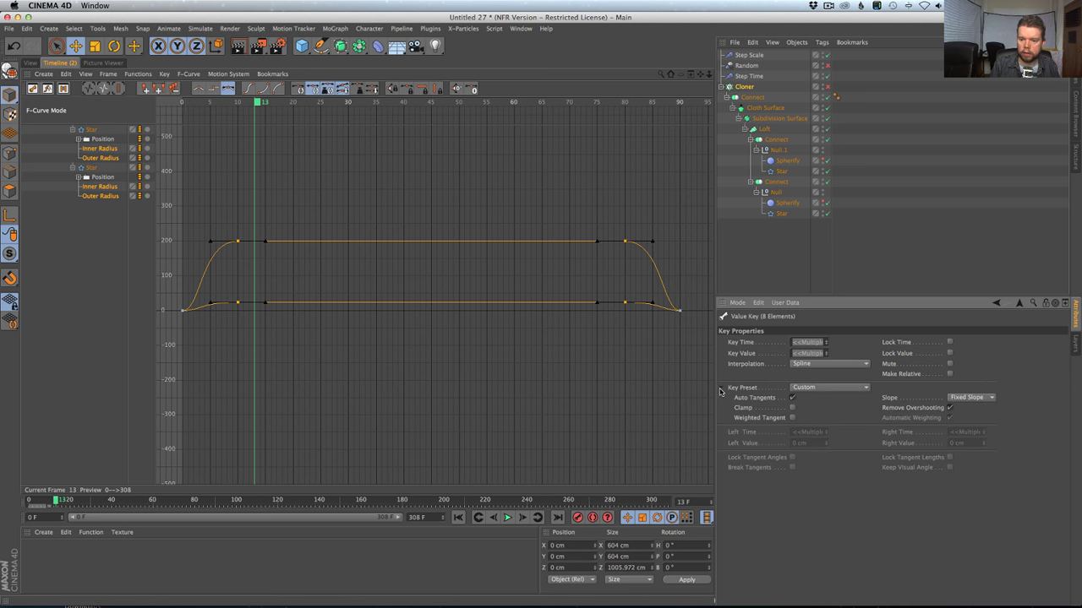
{"action": "left_click", "coordinate": [950, 408]}
{"action": "left_click", "coordinate": [950, 408]}
{"action": "left_click", "coordinate": [950, 408]}
{"action": "left_click", "coordinate": [950, 408]}
{"action": "left_click_drag", "start_coordinate": [652, 206], "coordinate": [216, 333]}
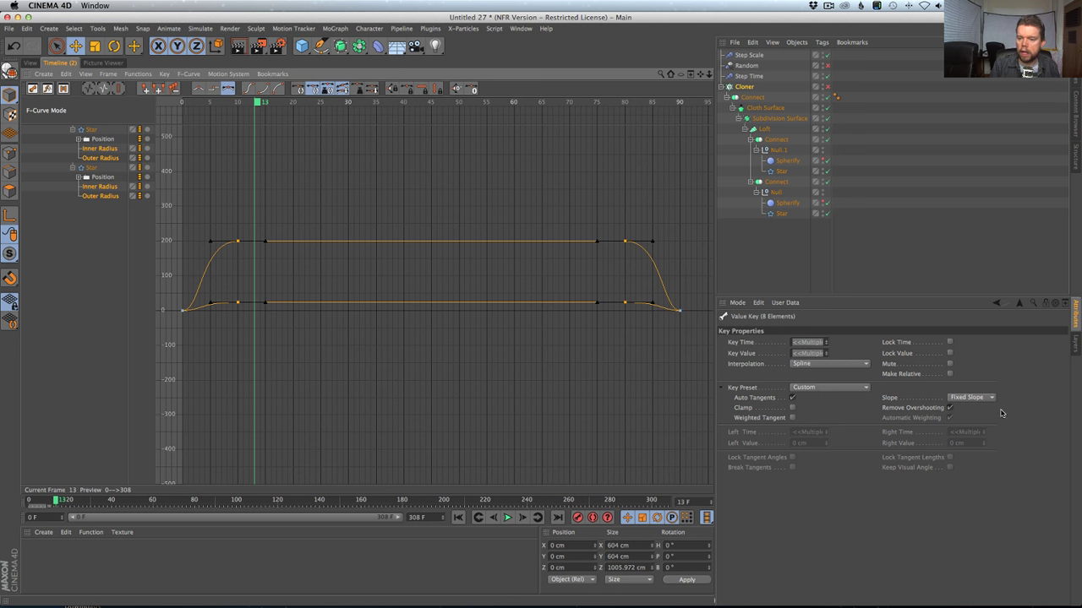
{"action": "left_click", "coordinate": [949, 408]}
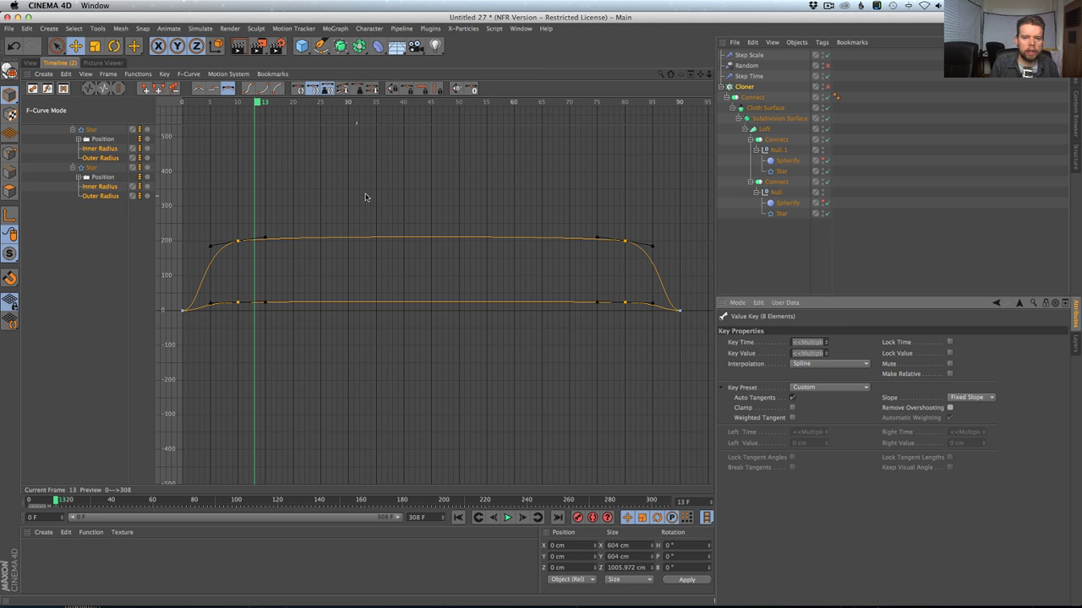
Move the four radius keys at frame 10 to frame 30 and the four at frame 80 to frame 60.
{"action": "left_click_drag", "start_coordinate": [243, 222], "coordinate": [346, 305]}
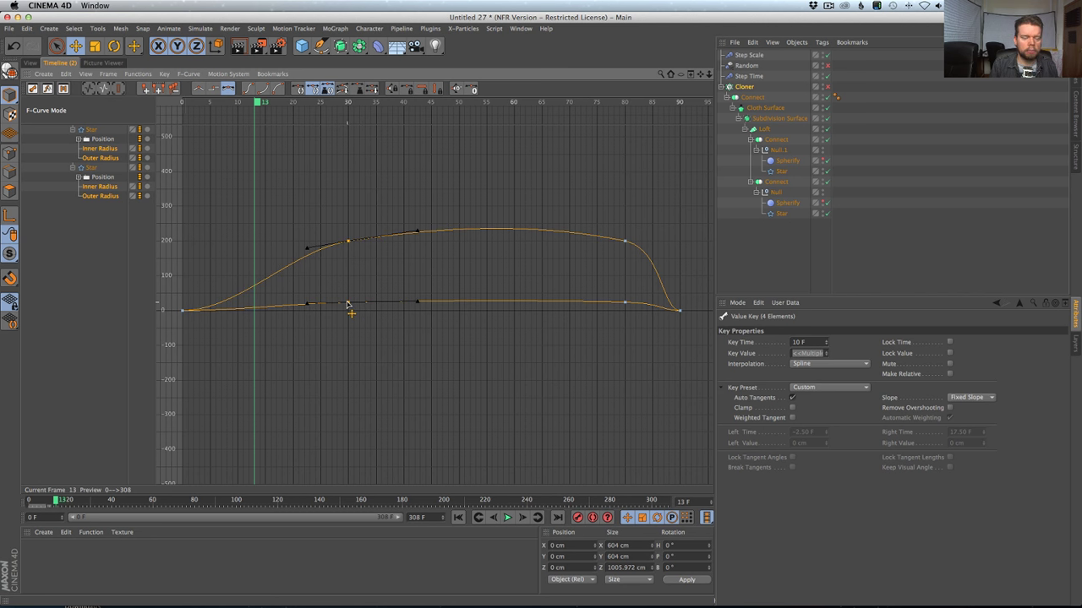
{"action": "left_click_drag", "start_coordinate": [346, 305], "coordinate": [349, 303]}
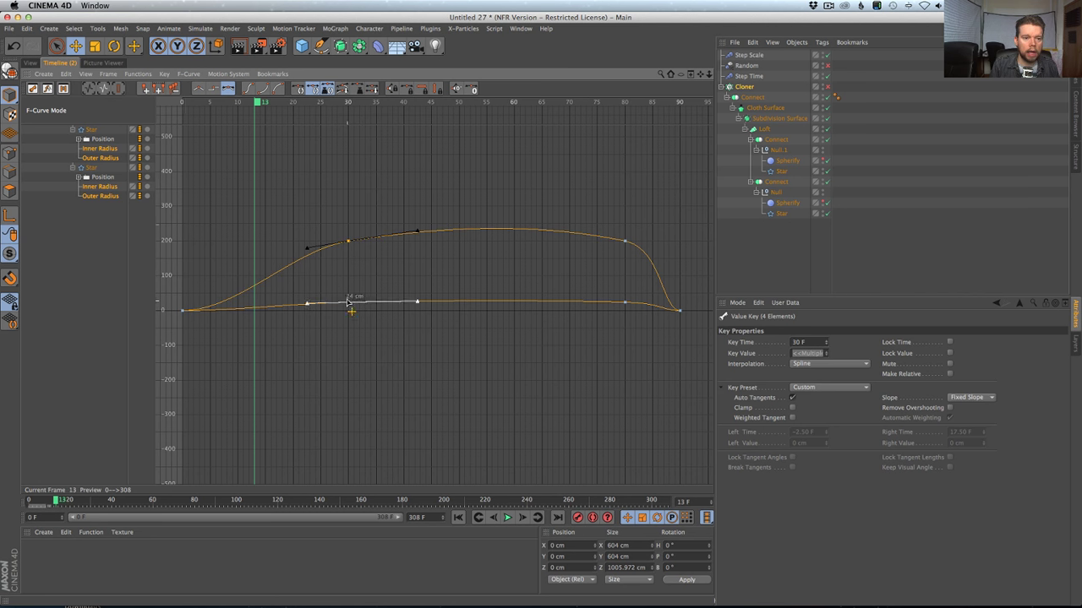
{"action": "left_click_drag", "start_coordinate": [636, 224], "coordinate": [516, 301]}
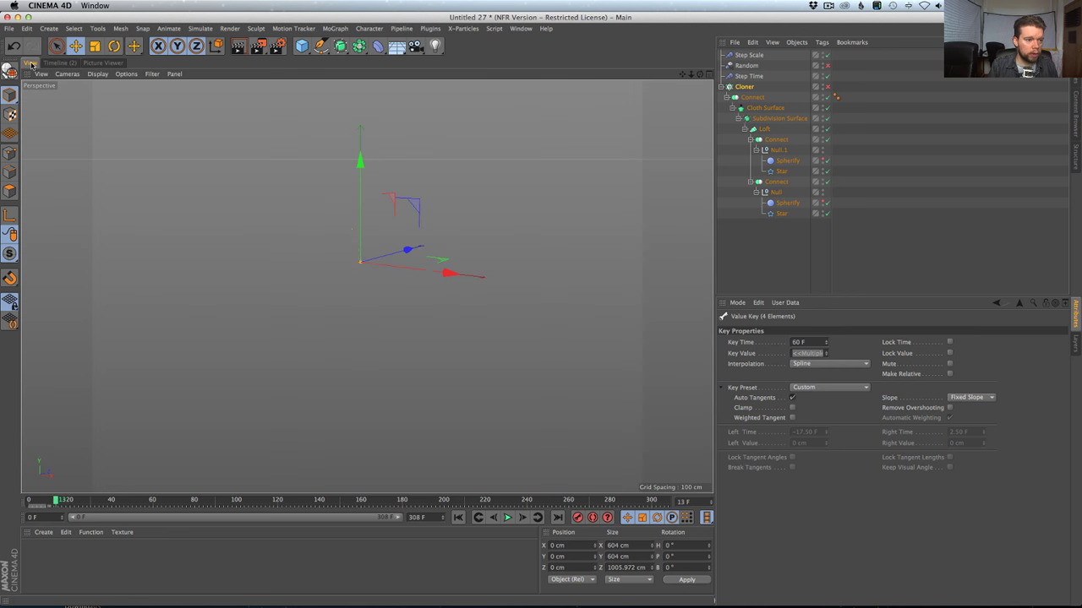
Return to the perspective view and play the star shape's animation from the first frame.
{"action": "left_click", "coordinate": [30, 63]}
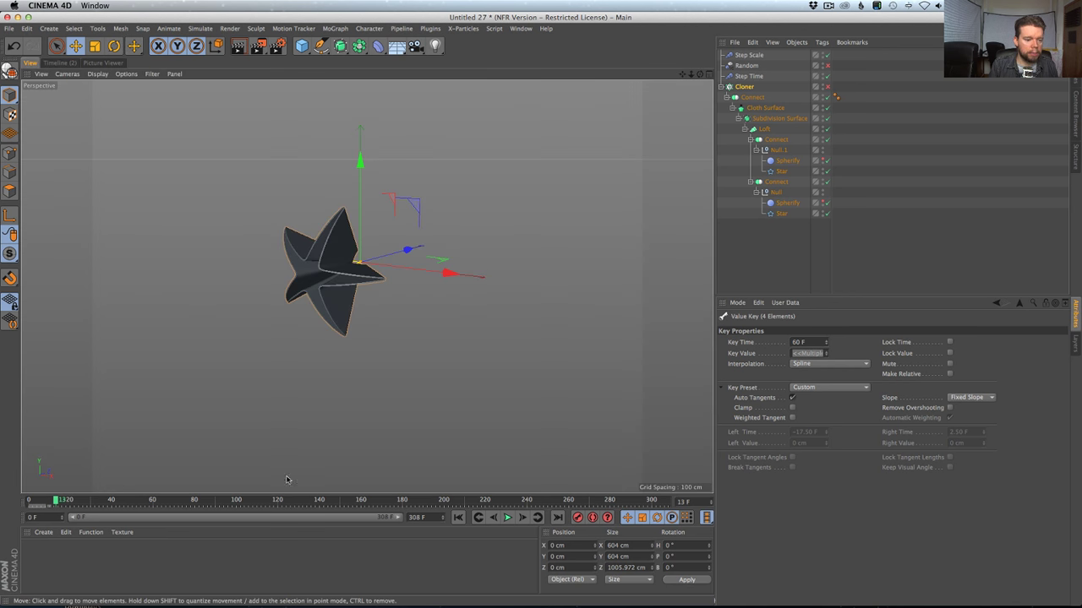
{"action": "left_click", "coordinate": [458, 517]}
{"action": "left_click", "coordinate": [508, 518]}
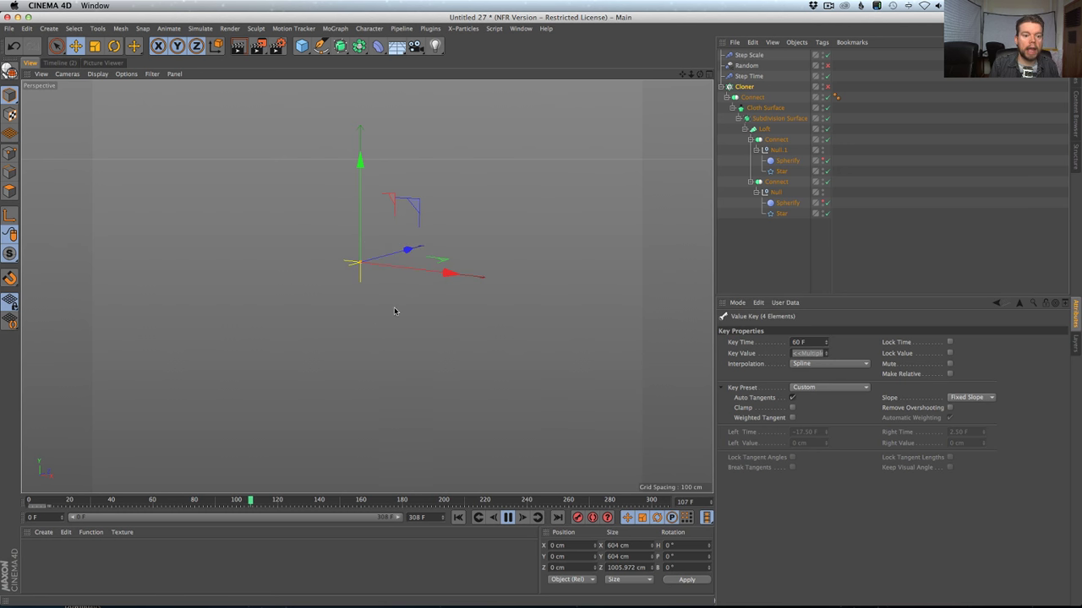
Enable the Cloner and play the cloned animation from the first frame, stopping around frame 88.
{"action": "left_click", "coordinate": [827, 65]}
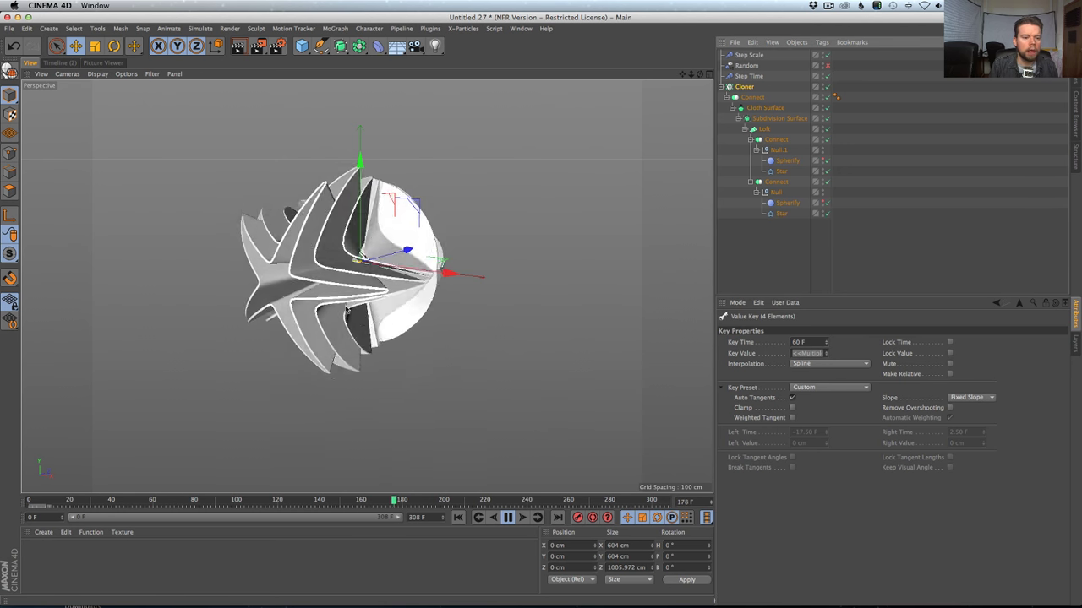
{"action": "left_click", "coordinate": [457, 517]}
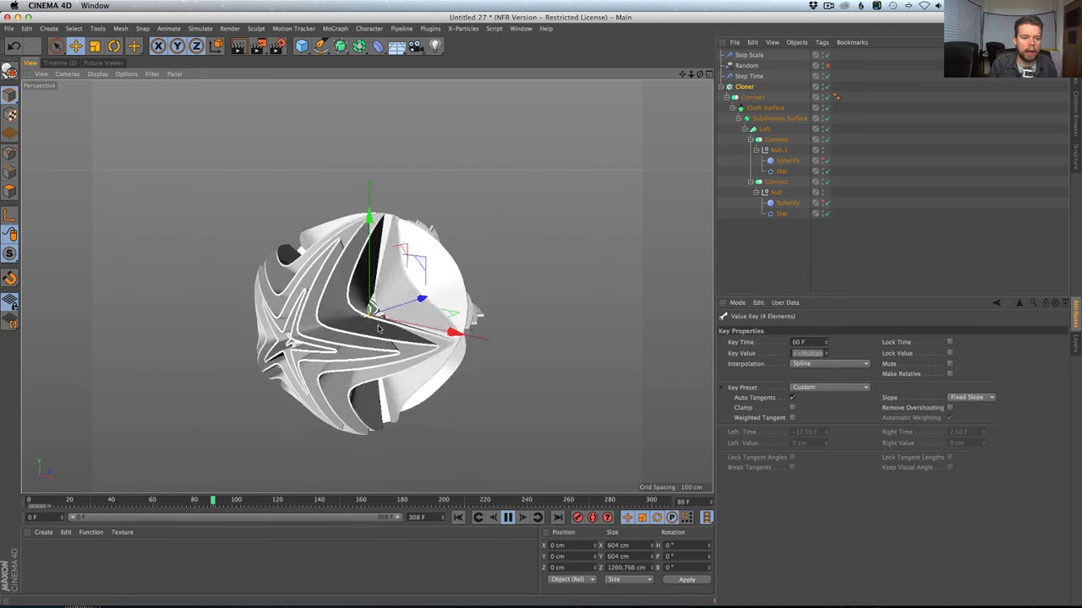
{"action": "left_click", "coordinate": [507, 517]}
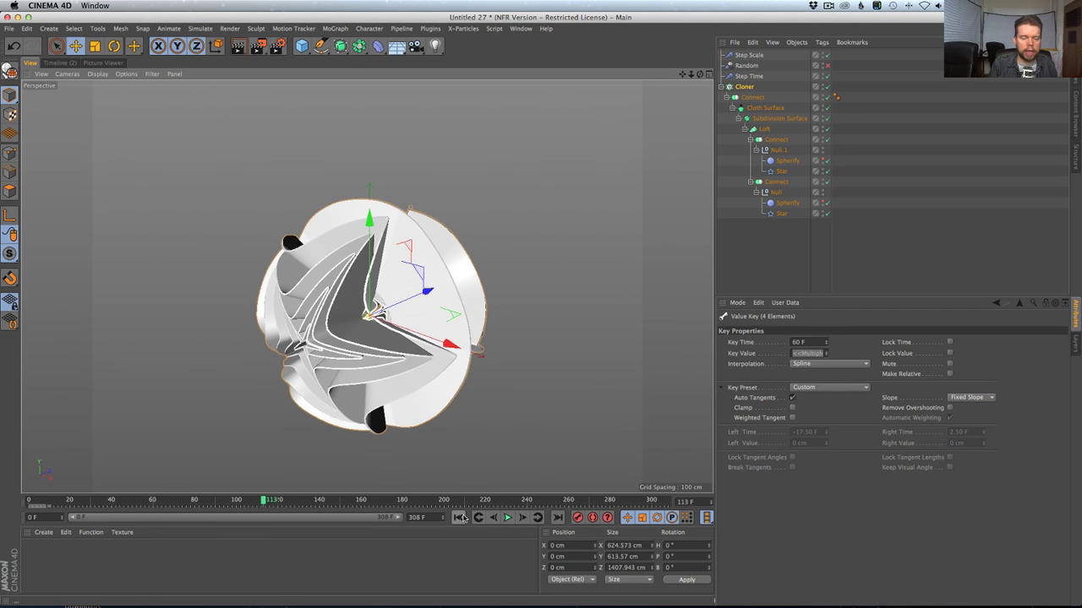
{"action": "left_click", "coordinate": [457, 518]}
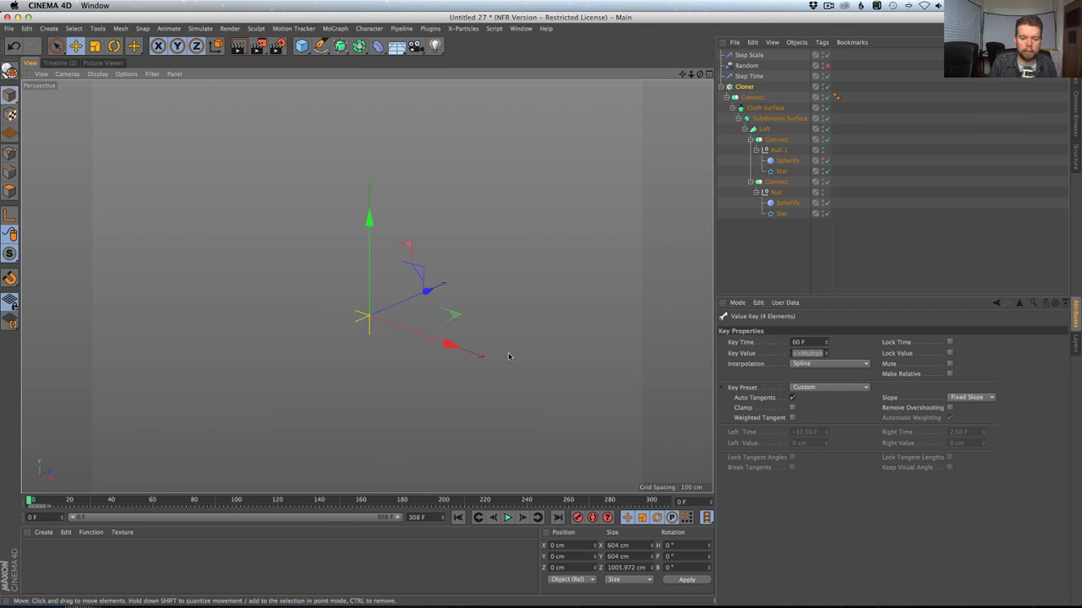
{"action": "left_click", "coordinate": [507, 517]}
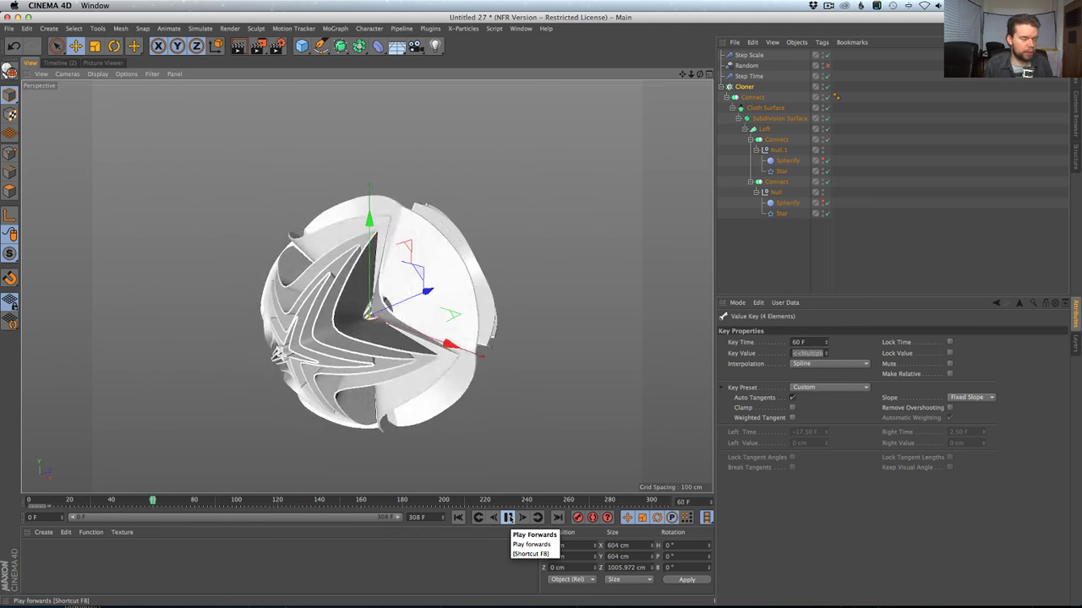
{"action": "left_click", "coordinate": [508, 518]}
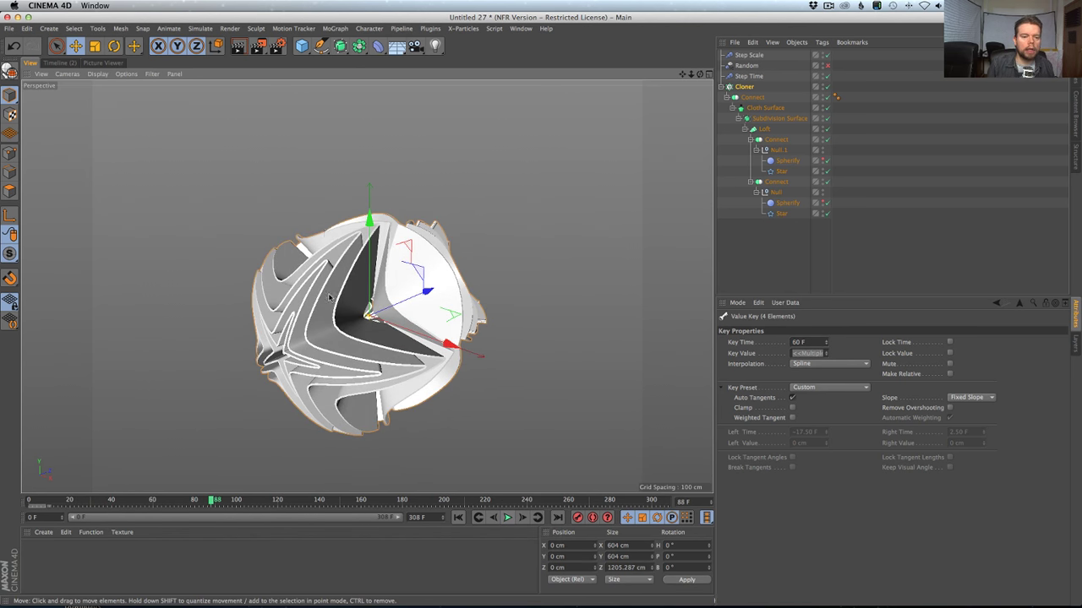
Switch to Chrome, play part of the Xbox - Motion Brand Identity video on Vimeo for reference, and return to Cinema 4D.
{"action": "key", "text": "super+Tab"}
{"action": "left_click", "coordinate": [291, 24]}
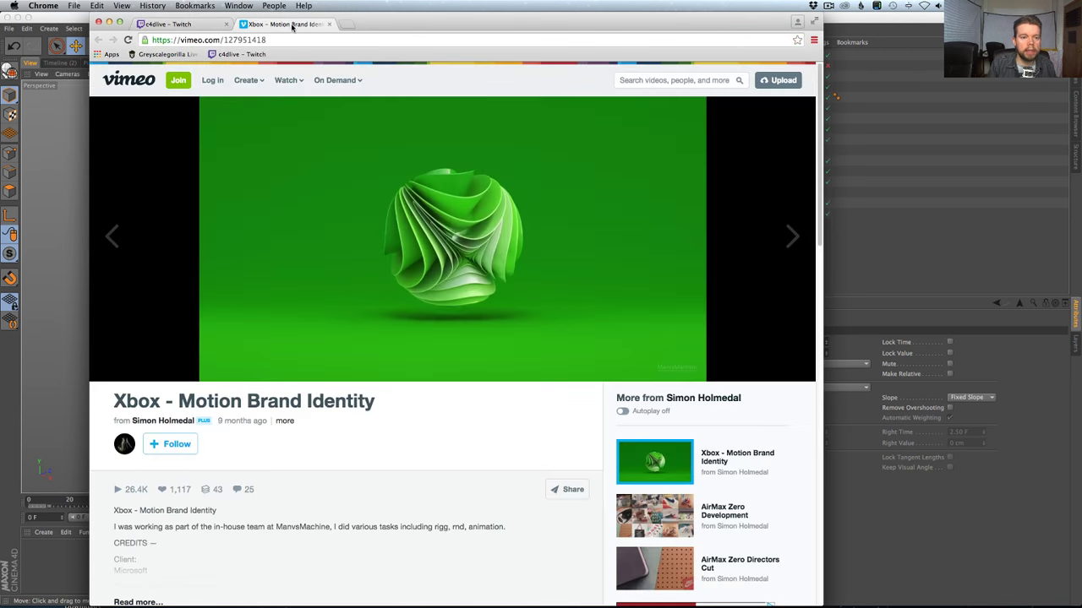
{"action": "left_click", "coordinate": [222, 366]}
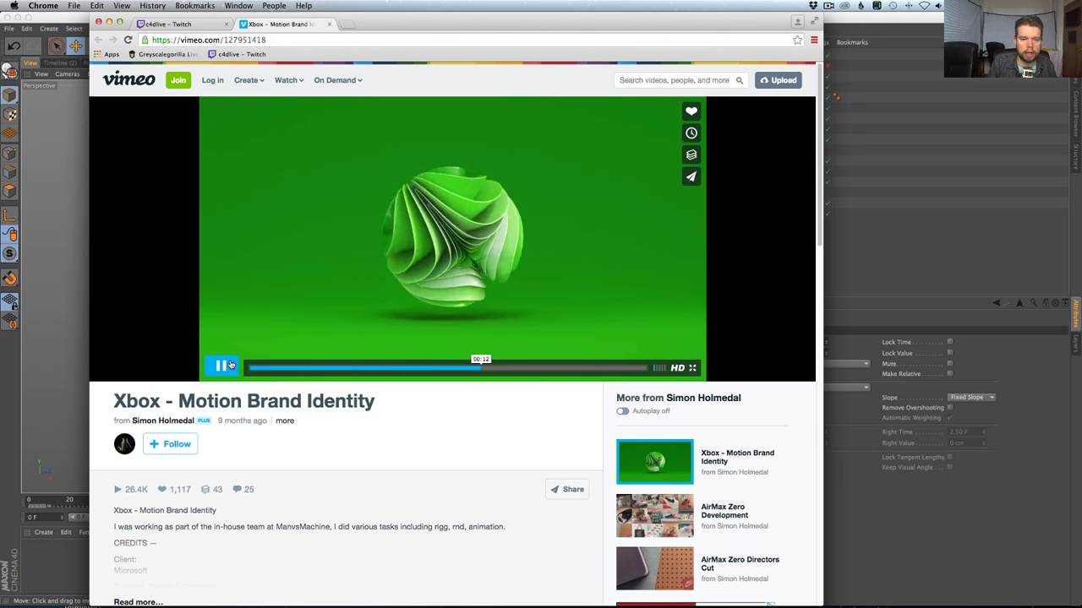
{"action": "left_click", "coordinate": [229, 365]}
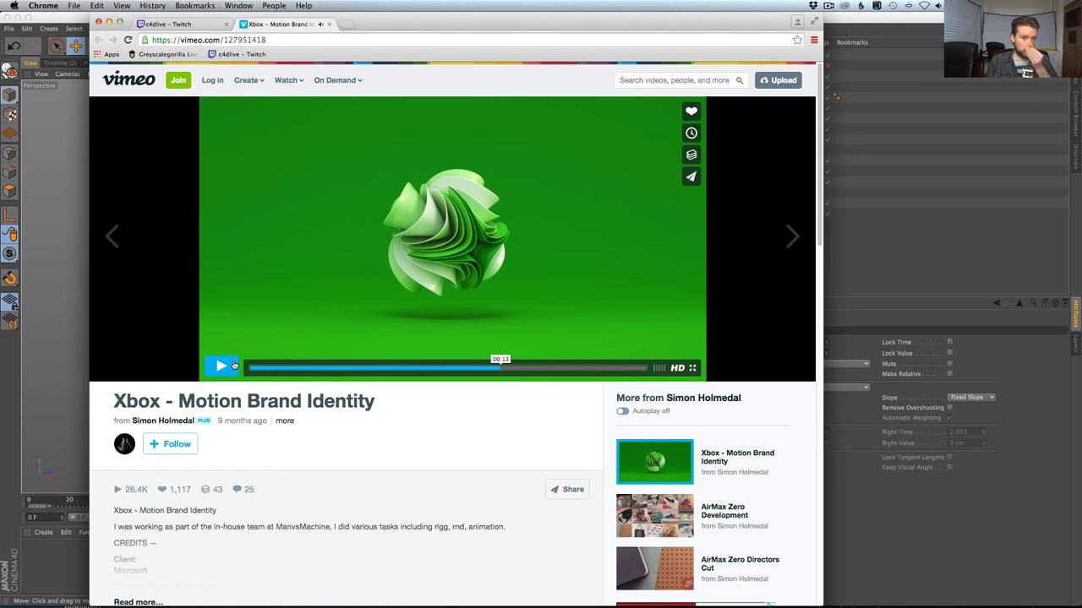
{"action": "left_click", "coordinate": [222, 366]}
{"action": "key", "text": "super+Tab"}
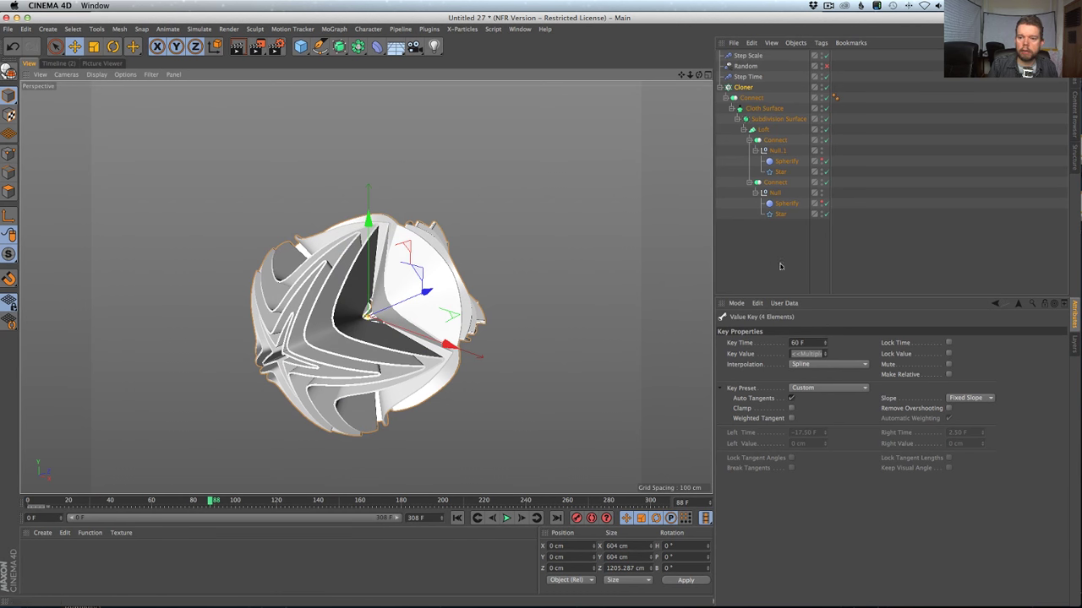
Duplicate the Step Scale effector and rename the copy Step Color.
{"action": "left_click", "coordinate": [744, 87]}
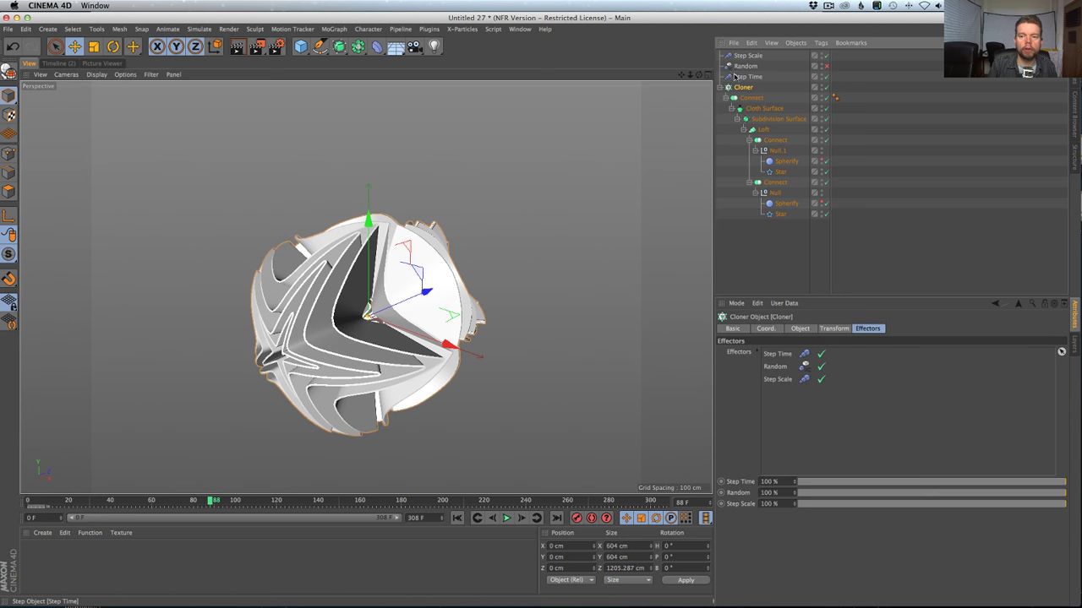
{"action": "left_click", "coordinate": [747, 56]}
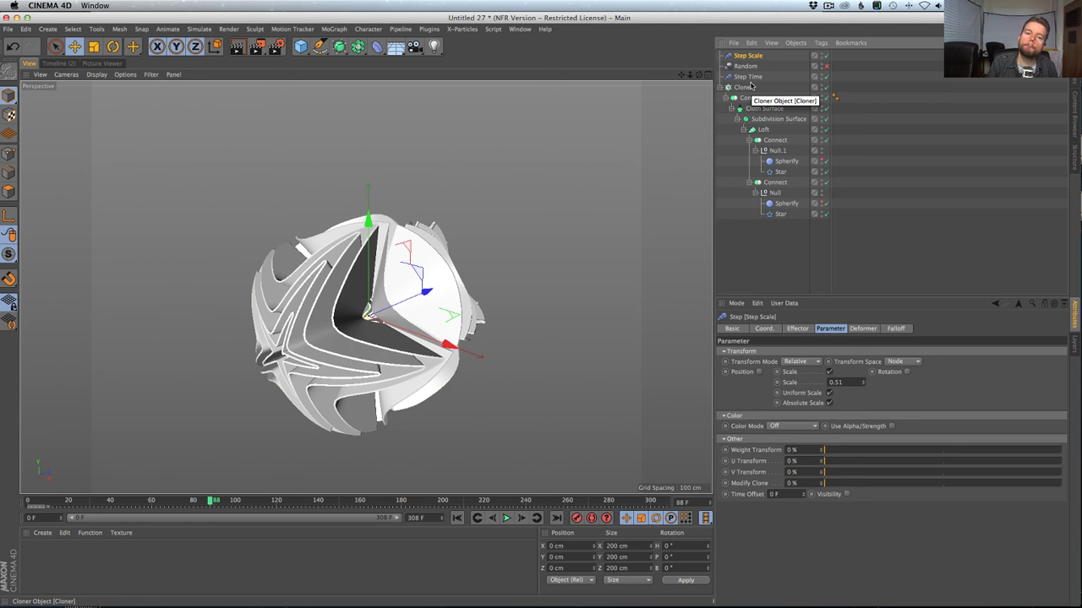
{"action": "key", "text": "ctrl+c"}
{"action": "key", "text": "ctrl+v"}
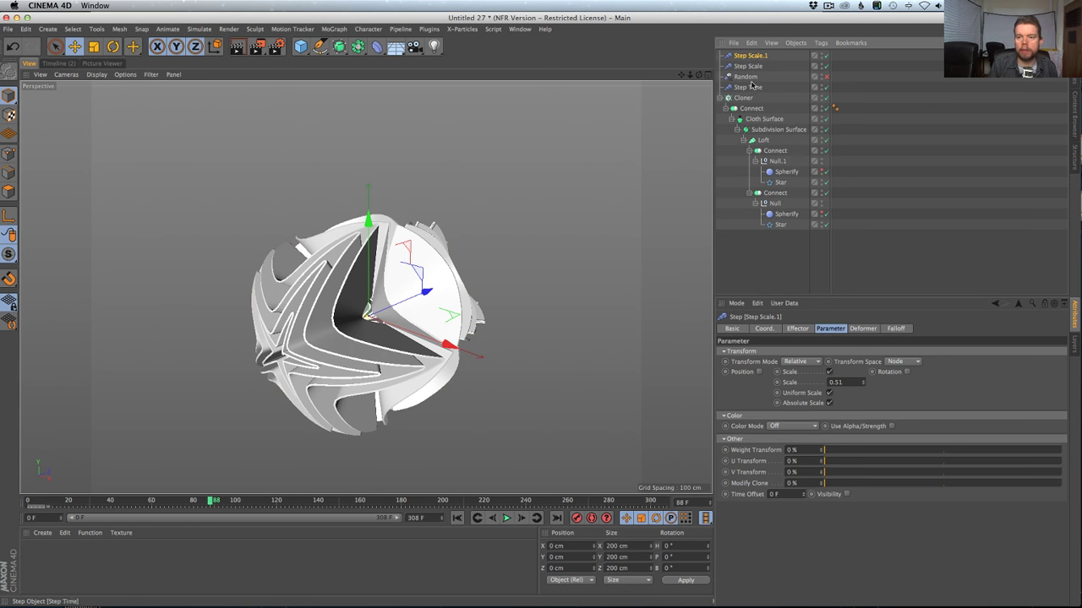
{"action": "double_click", "coordinate": [752, 55]}
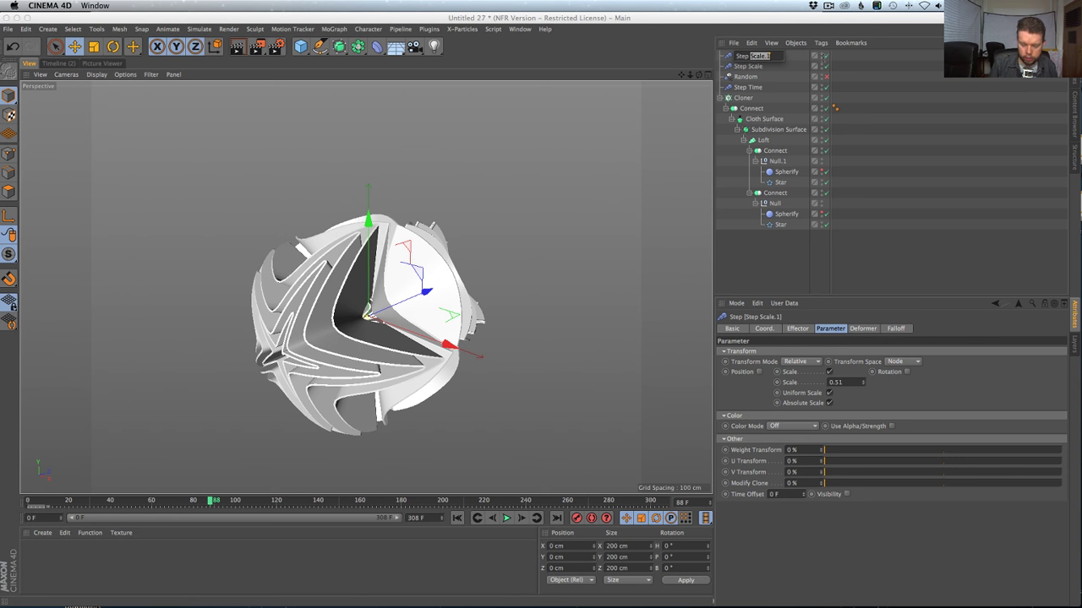
{"action": "type", "text": "Color"}
{"action": "key", "text": "Return"}
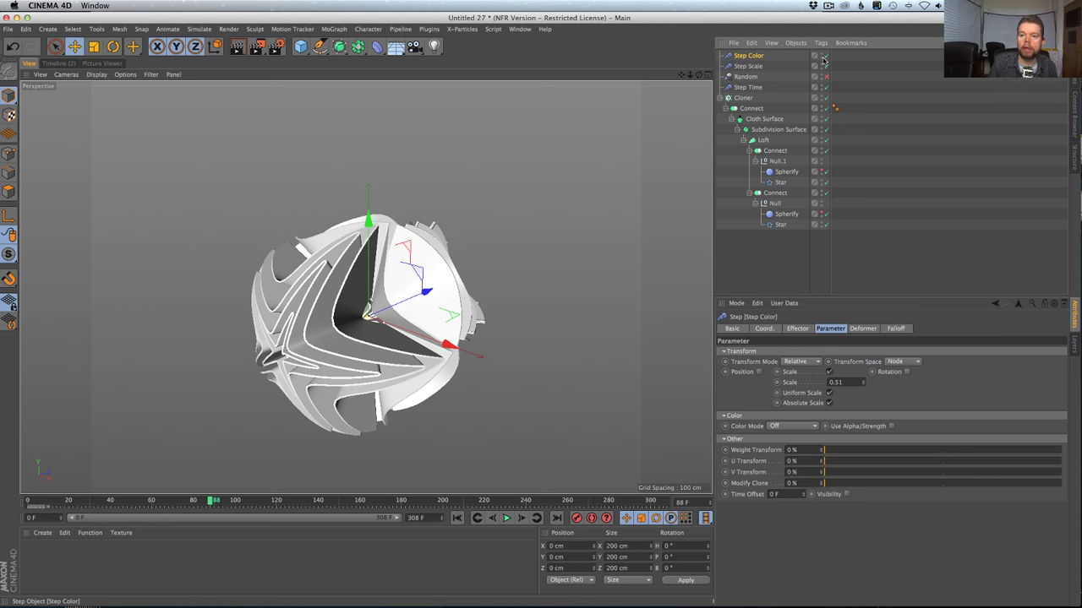
Add the Step Color effector to the Cloner's effectors and turn off its Scale transform.
{"action": "left_click", "coordinate": [752, 98]}
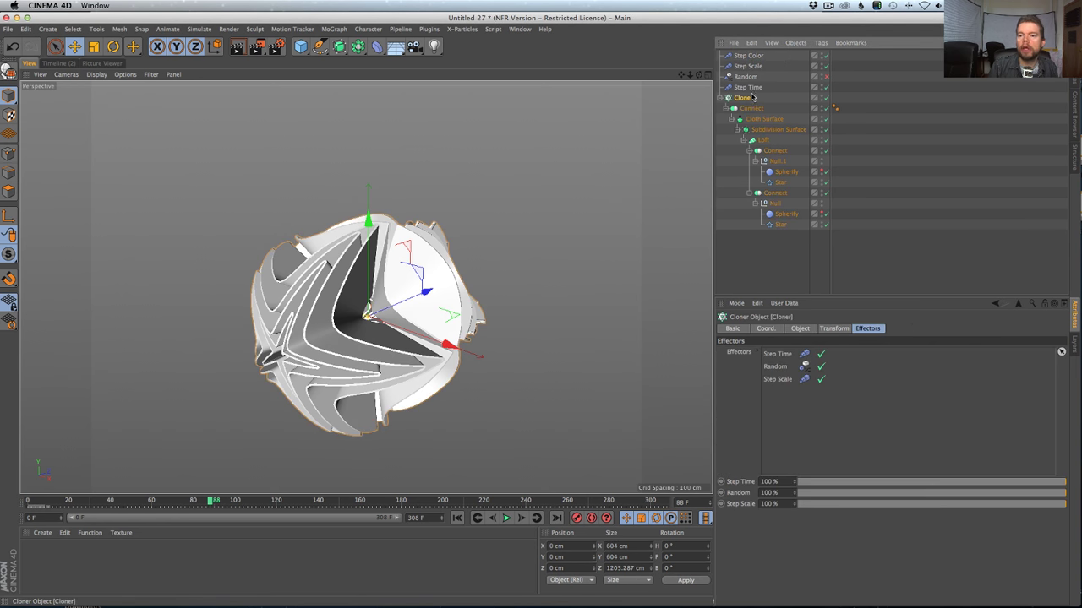
{"action": "left_click_drag", "start_coordinate": [804, 412], "coordinate": [804, 393]}
{"action": "left_click", "coordinate": [748, 55]}
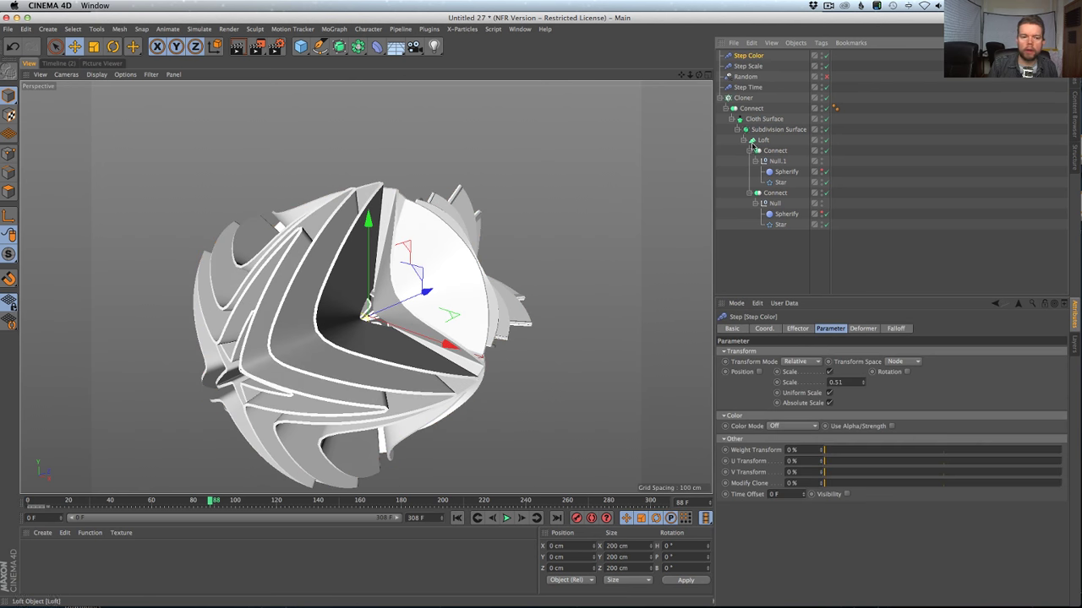
{"action": "left_click", "coordinate": [829, 372]}
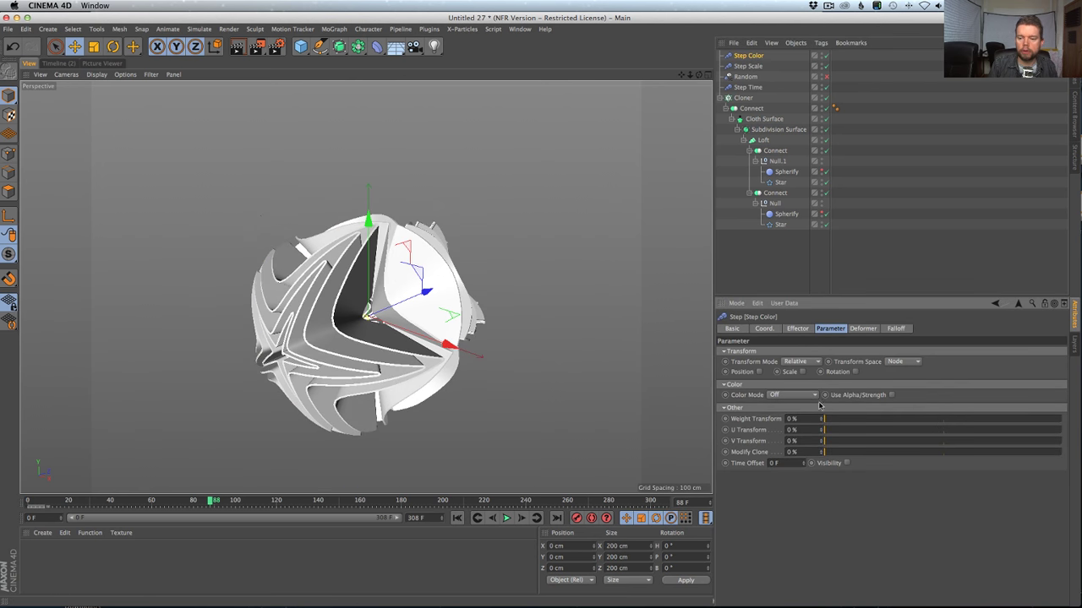
Set Step Color's color mode to User Defined with black (V 0 %) and enable Use Alpha/Strength.
{"action": "left_click", "coordinate": [791, 395]}
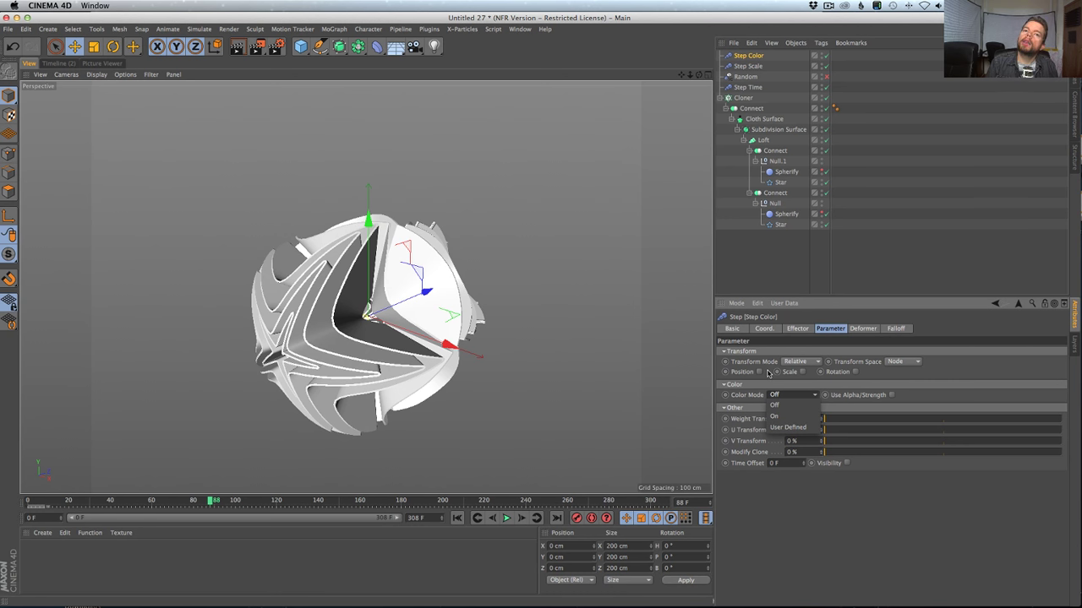
{"action": "left_click", "coordinate": [792, 430]}
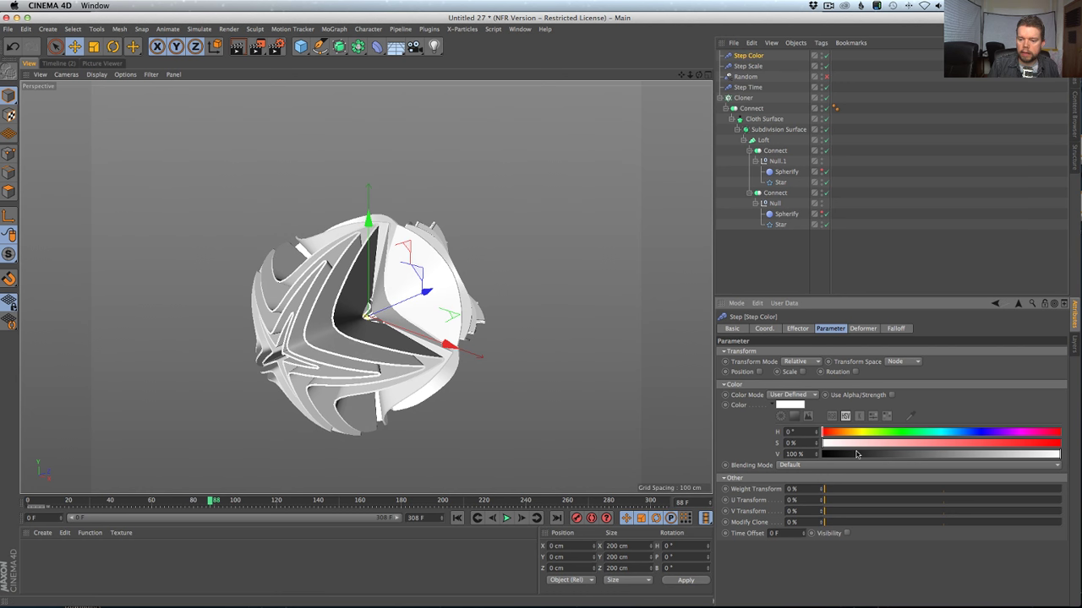
{"action": "left_click_drag", "start_coordinate": [856, 455], "coordinate": [794, 456]}
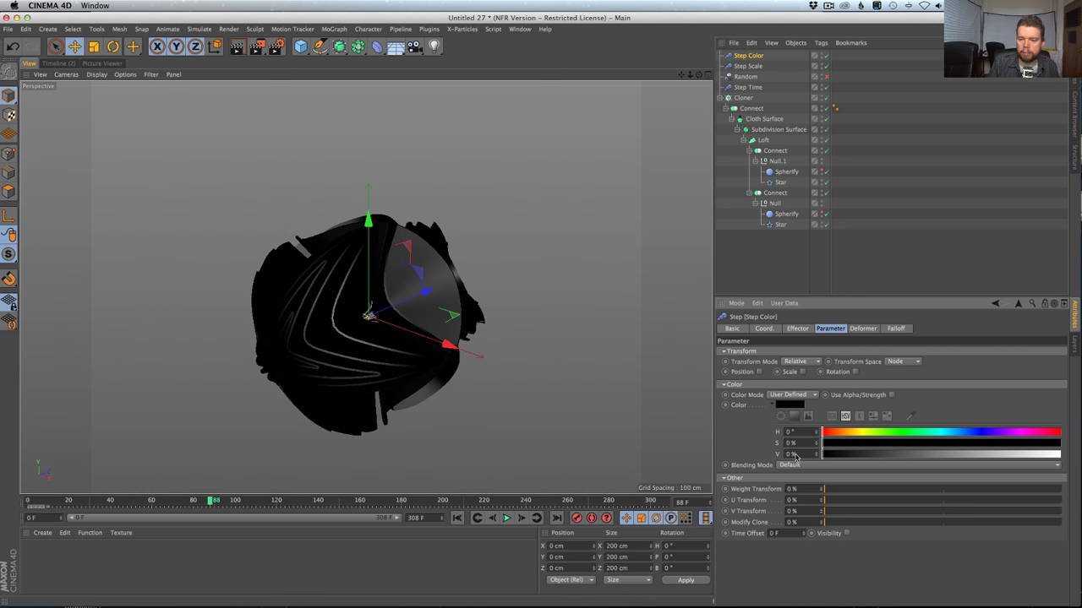
{"action": "left_click", "coordinate": [891, 395]}
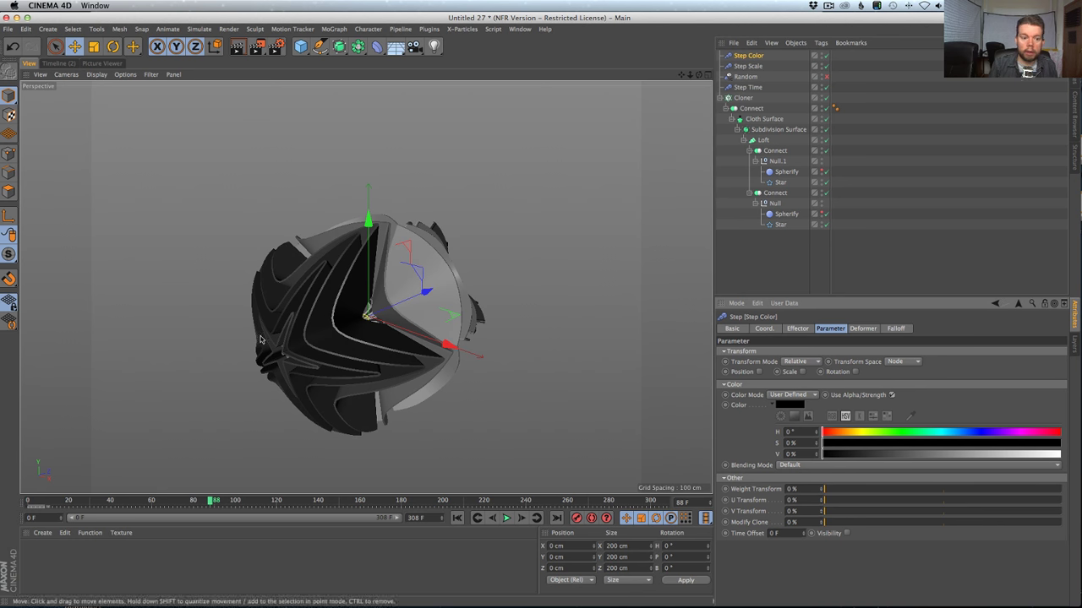
Try the Linear spline preset on the Step Color effector's curve and scrub the timeline to check the shading.
{"action": "left_click", "coordinate": [798, 328]}
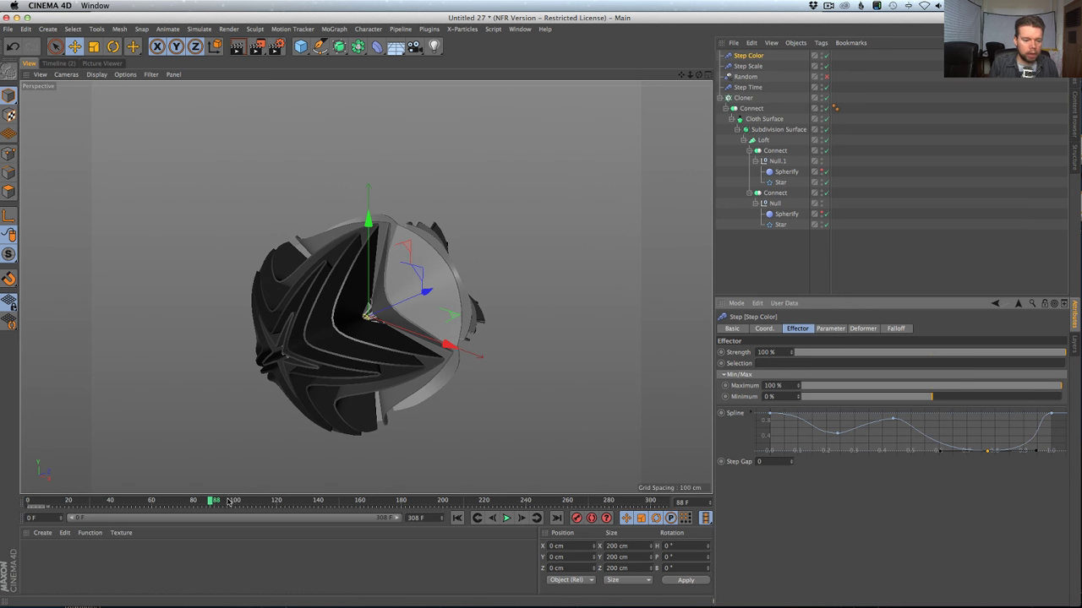
{"action": "left_click_drag", "start_coordinate": [213, 501], "coordinate": [88, 502]}
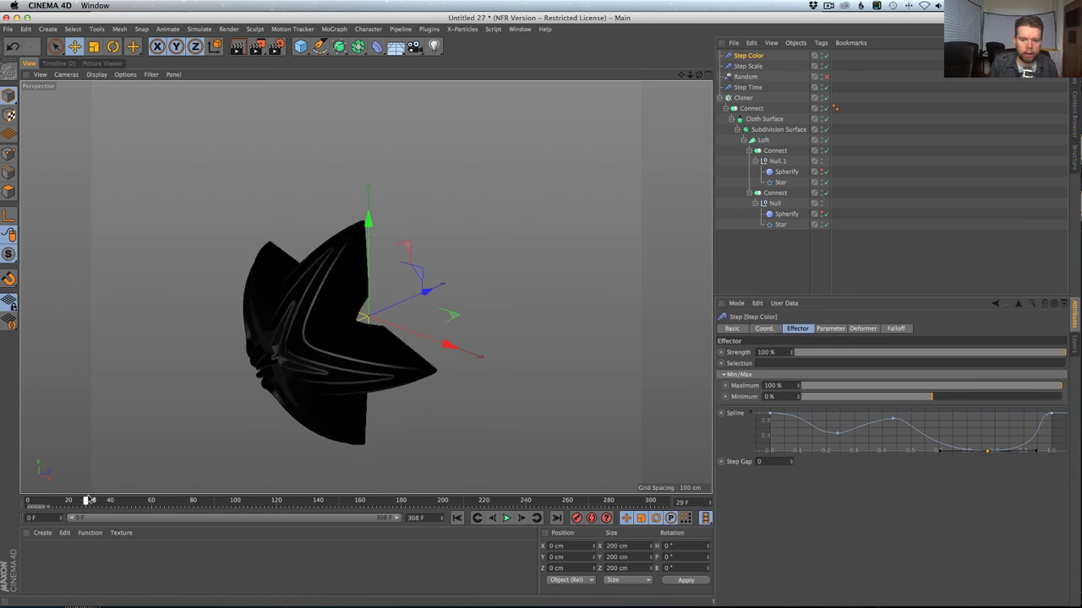
{"action": "right_click", "coordinate": [850, 439]}
{"action": "mouse_move", "coordinate": [883, 525]}
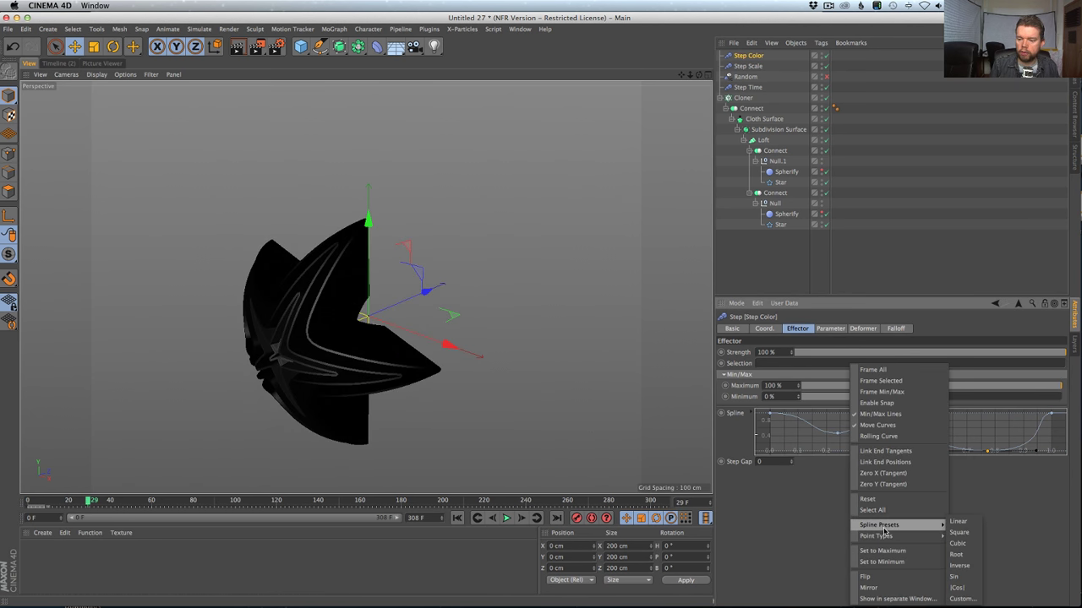
{"action": "left_click", "coordinate": [957, 522]}
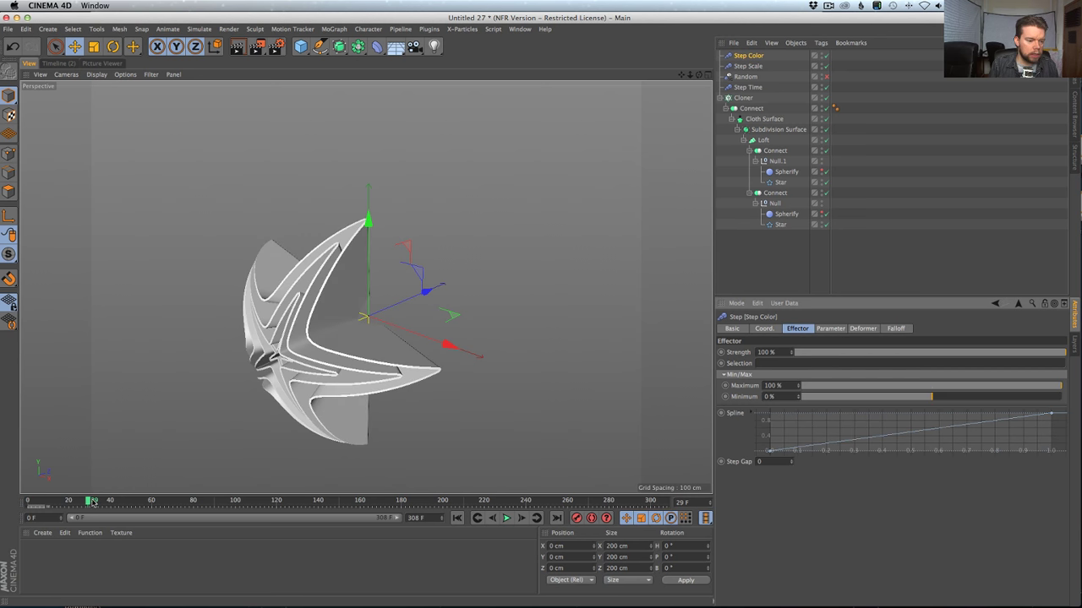
{"action": "left_click_drag", "start_coordinate": [93, 502], "coordinate": [338, 500]}
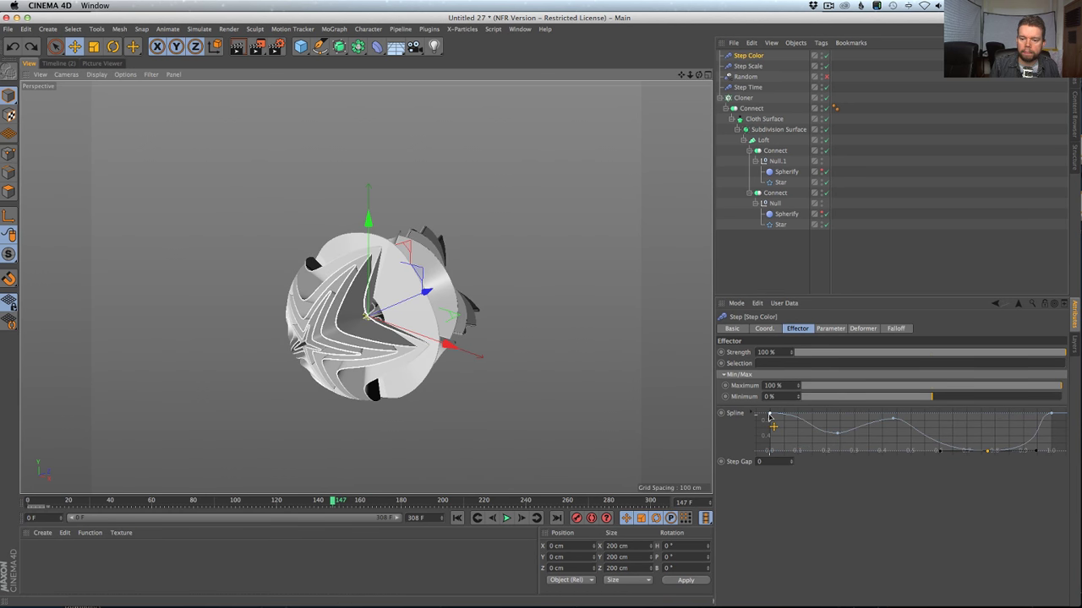
Lower the first valley of the Step Color spline to its minimum, raise the middle peak to its maximum, and play the animation from the start.
{"action": "left_click_drag", "start_coordinate": [839, 437], "coordinate": [842, 451]}
{"action": "left_click_drag", "start_coordinate": [896, 421], "coordinate": [912, 416]}
{"action": "left_click", "coordinate": [987, 452], "text": "ctrl"}
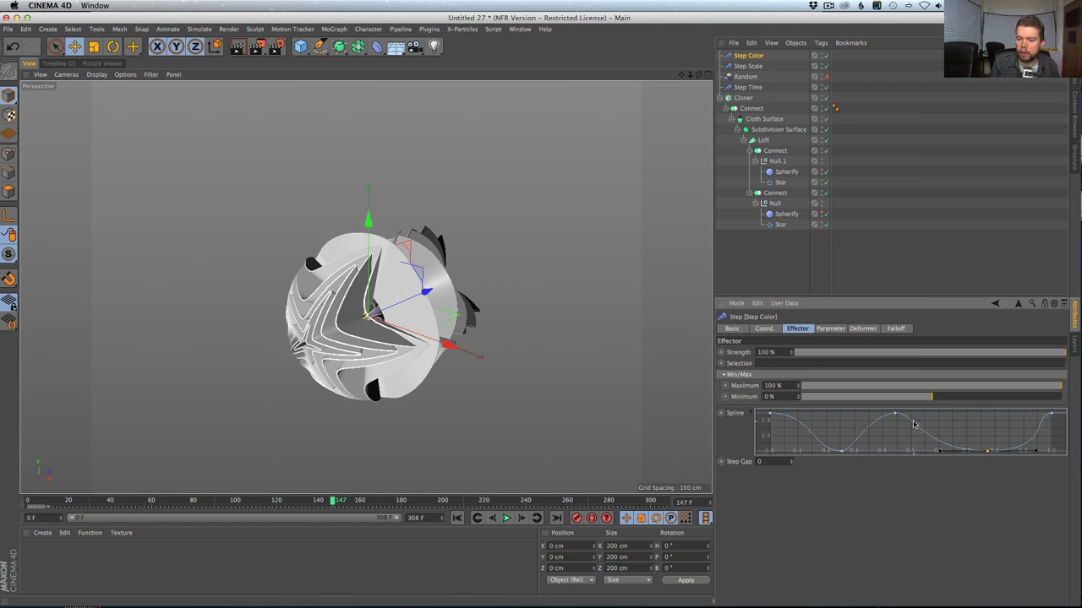
{"action": "left_click_drag", "start_coordinate": [912, 424], "coordinate": [936, 417]}
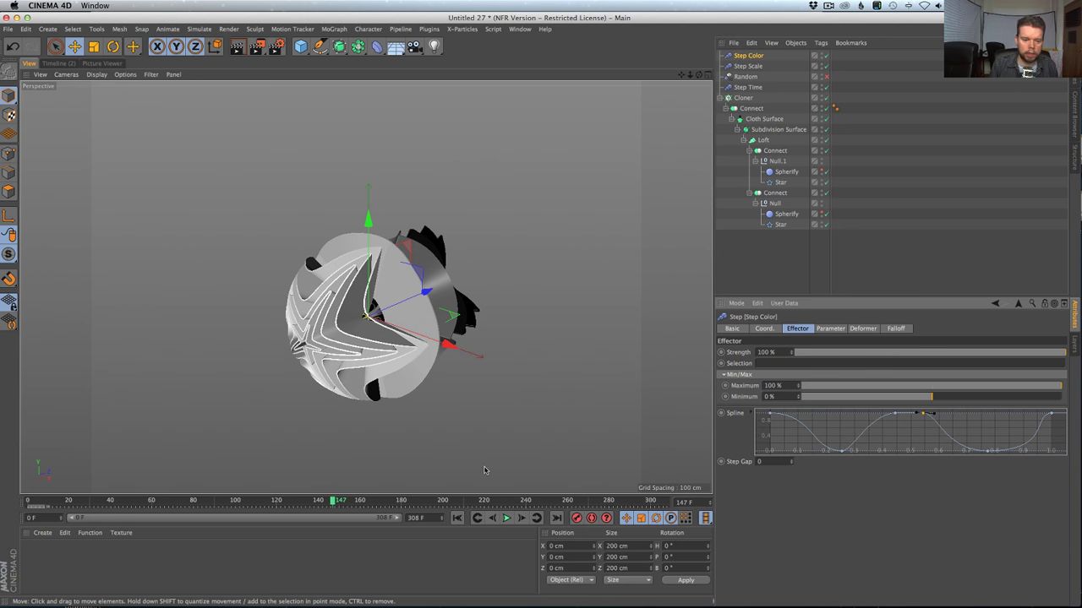
{"action": "left_click", "coordinate": [456, 518]}
{"action": "left_click", "coordinate": [507, 518]}
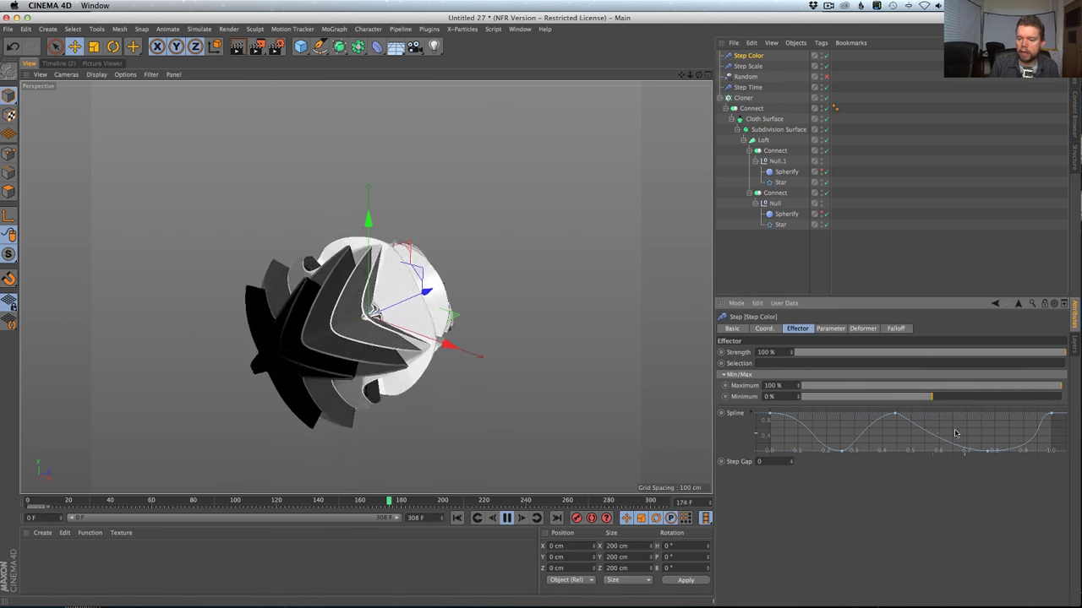
Smooth the middle peak and the last valley of the Step Color spline during playback, and stop the animation.
{"action": "left_click", "coordinate": [896, 415]}
{"action": "left_click_drag", "start_coordinate": [901, 414], "coordinate": [910, 415]}
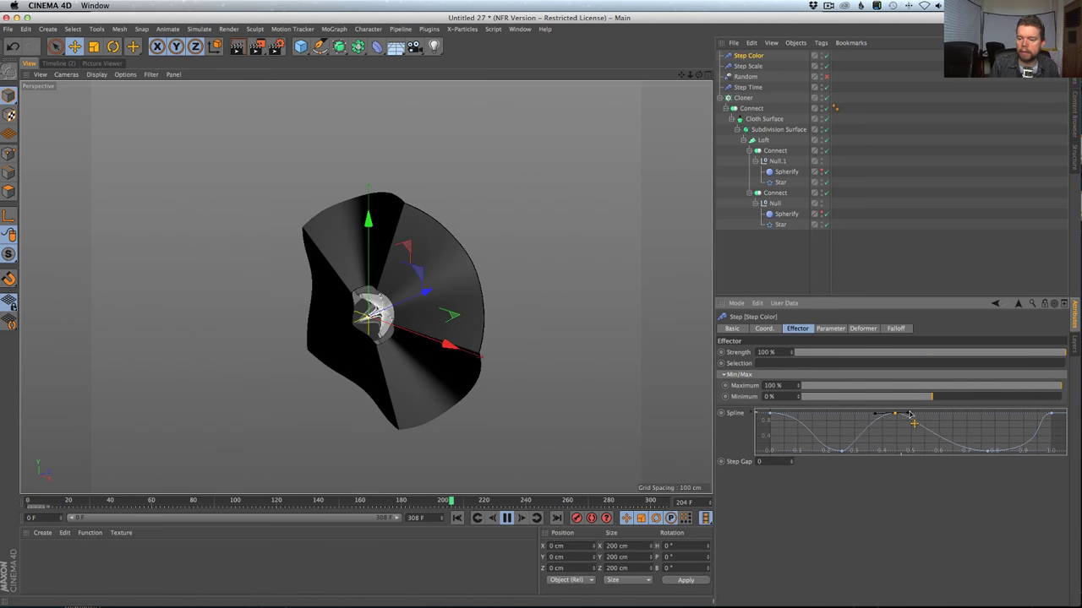
{"action": "left_click", "coordinate": [987, 451]}
{"action": "left_click_drag", "start_coordinate": [1024, 451], "coordinate": [985, 457]}
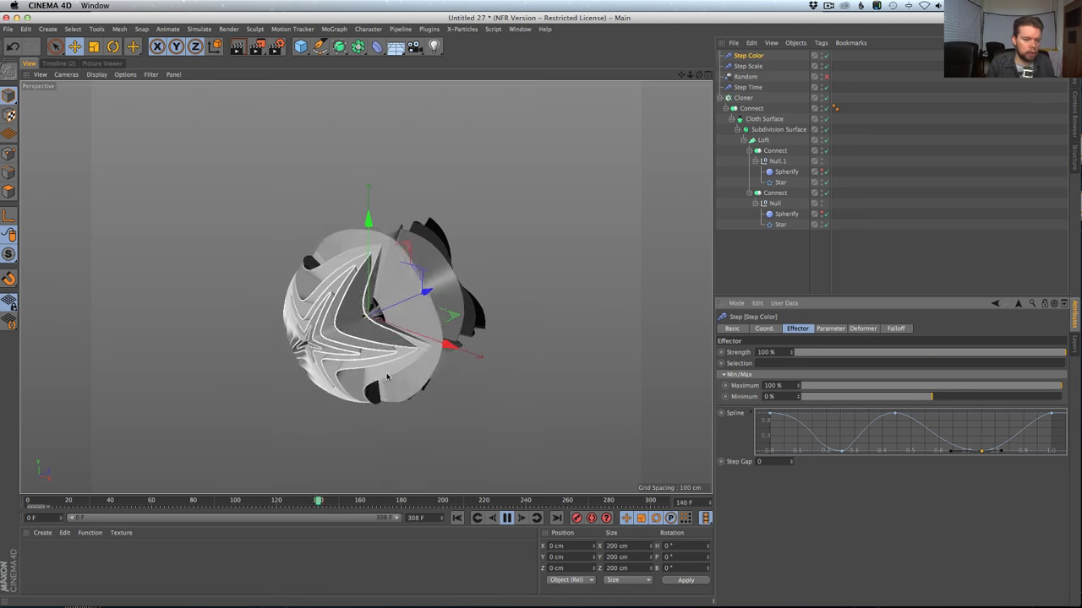
{"action": "left_click", "coordinate": [507, 519]}
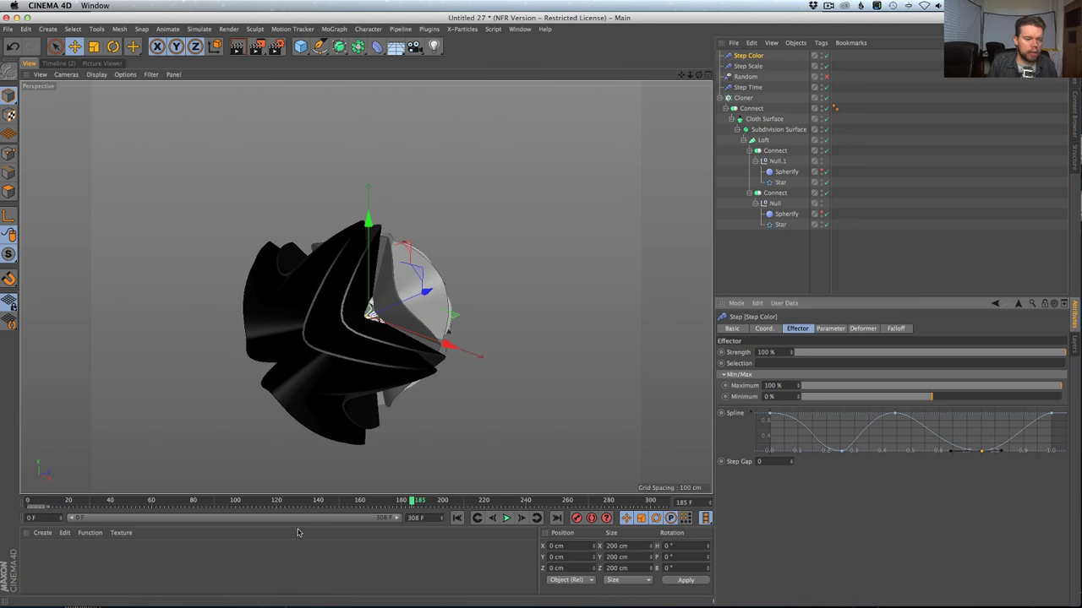
Create a new material and show its Color channel in the Material Editor, clear of the model.
{"action": "double_click", "coordinate": [67, 548]}
{"action": "double_click", "coordinate": [31, 553]}
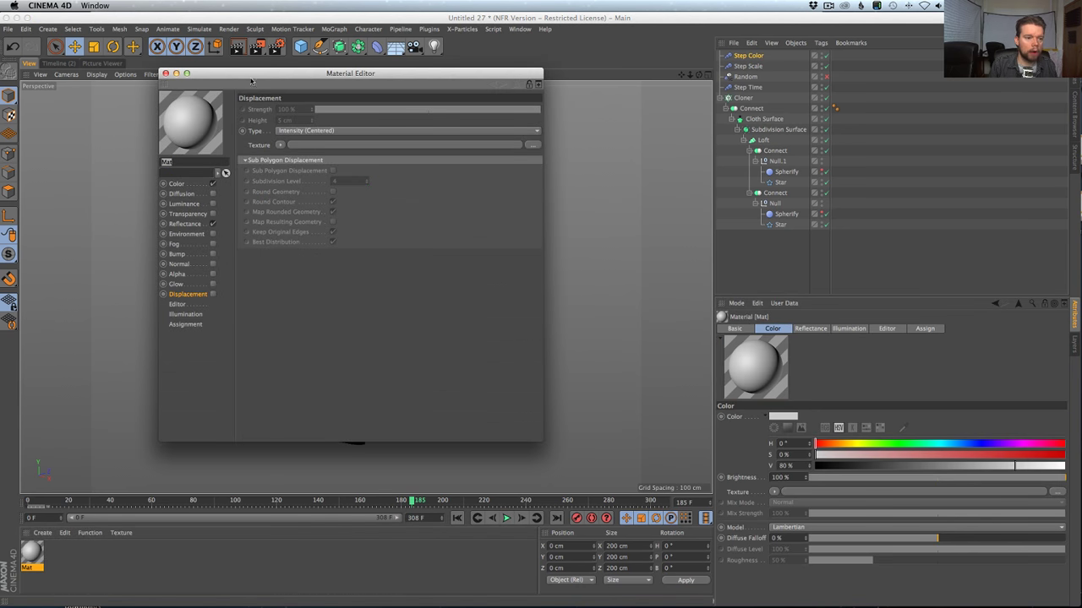
{"action": "left_click_drag", "start_coordinate": [267, 75], "coordinate": [571, 129]}
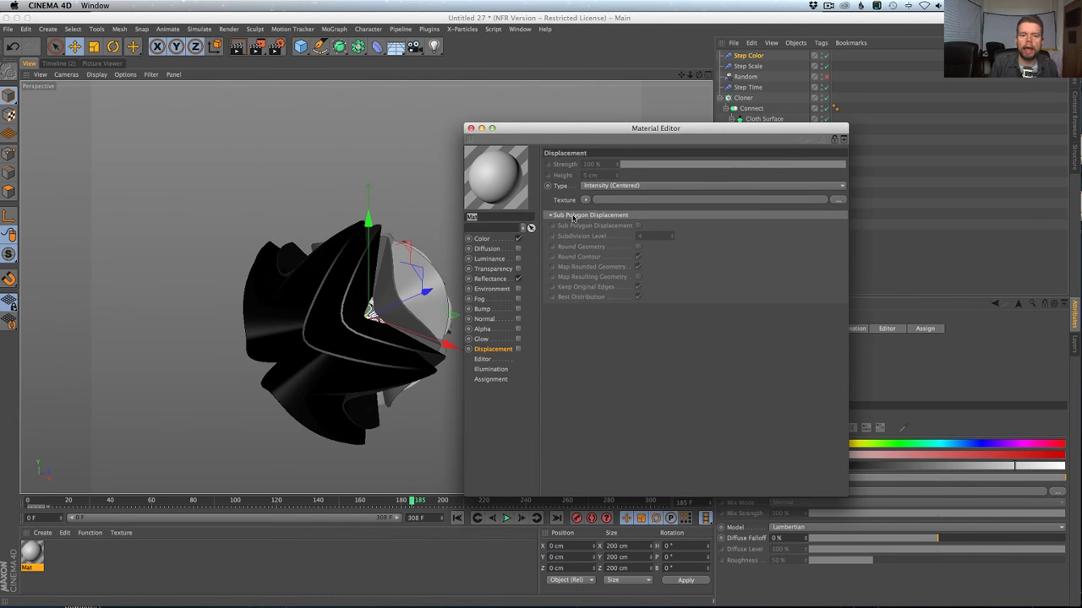
{"action": "left_click", "coordinate": [483, 239]}
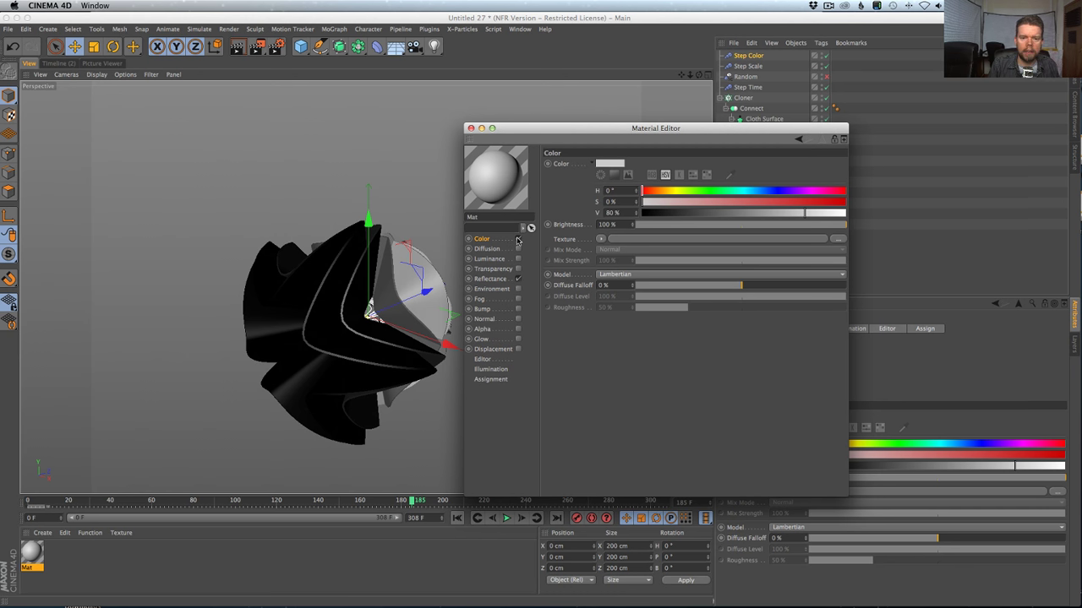
{"action": "left_click", "coordinate": [518, 238]}
{"action": "left_click_drag", "start_coordinate": [523, 129], "coordinate": [609, 294]}
Switch to Chrome to examine the Xbox - Motion Brand Identity reference video, and return to Cinema 4D.
{"action": "left_click", "coordinate": [463, 29]}
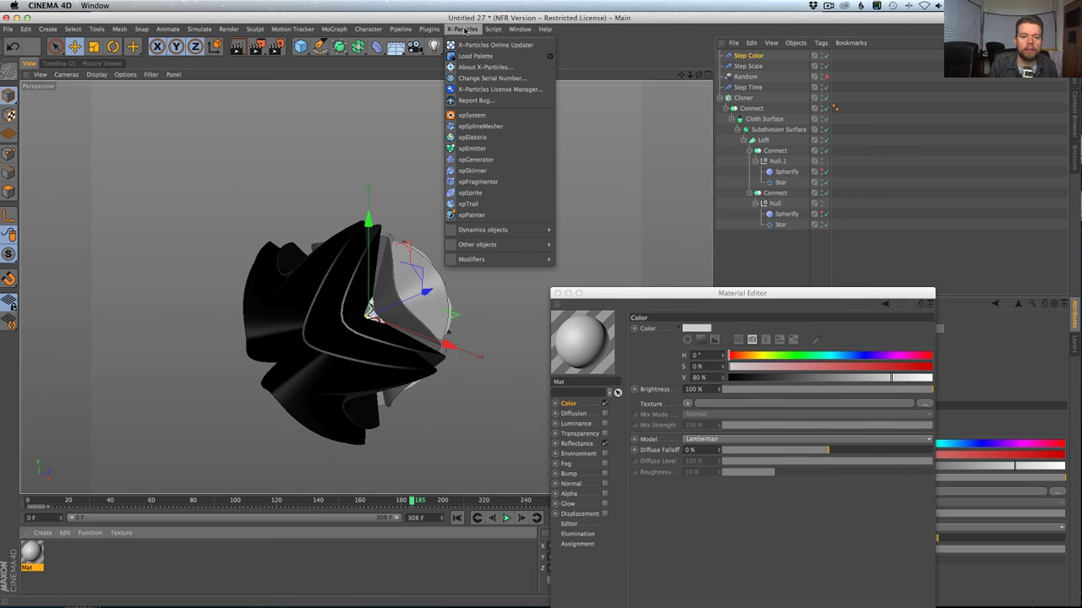
{"action": "key", "text": "super+Tab"}
{"action": "key", "text": "super+Tab"}
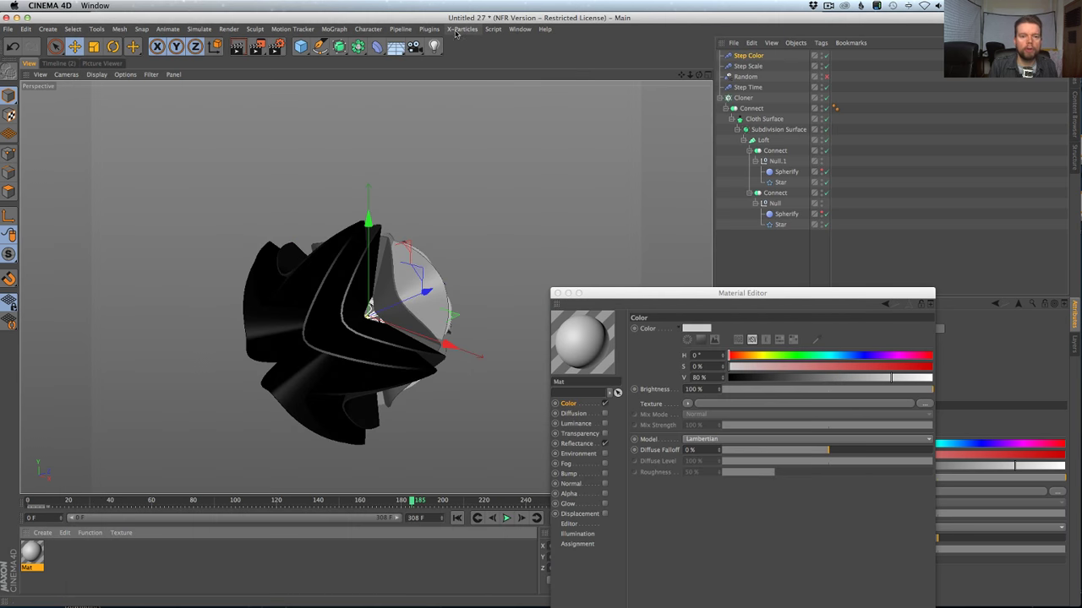
{"action": "left_click", "coordinate": [455, 29]}
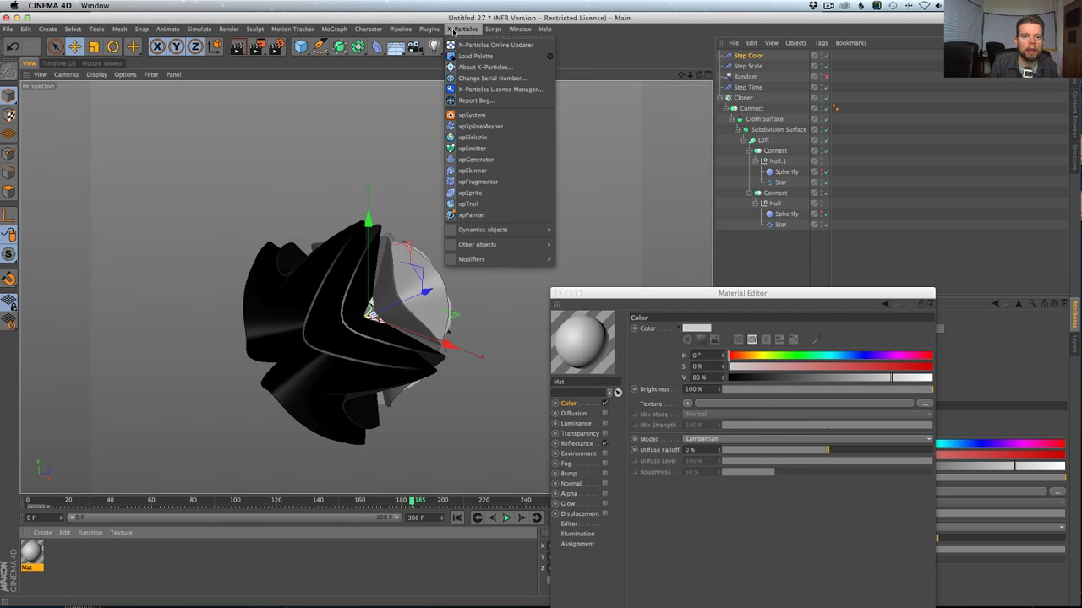
{"action": "key", "text": "super+Tab"}
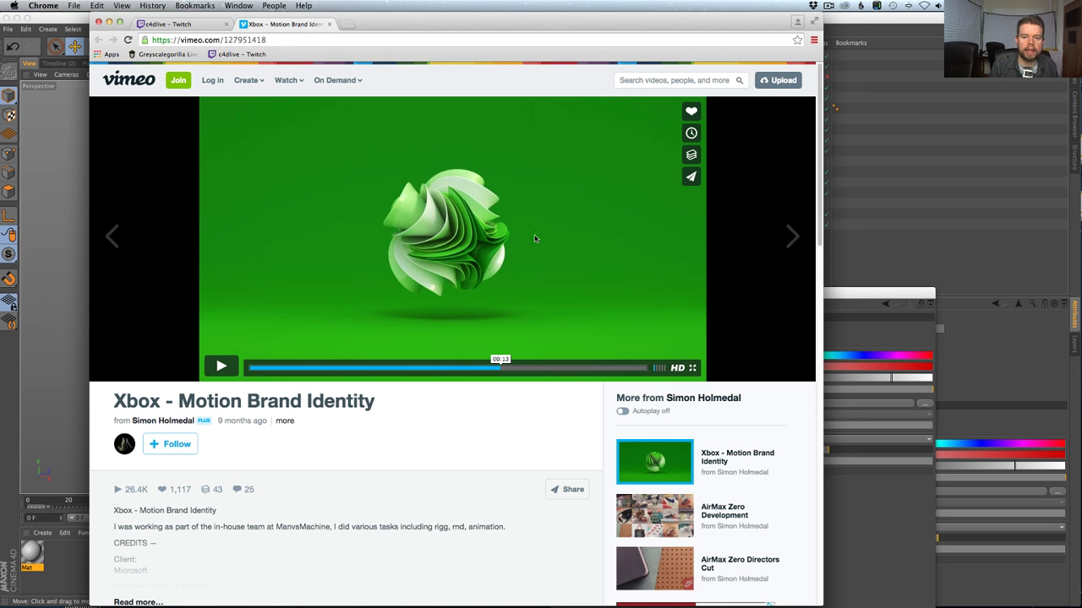
{"action": "key", "text": "super+Tab"}
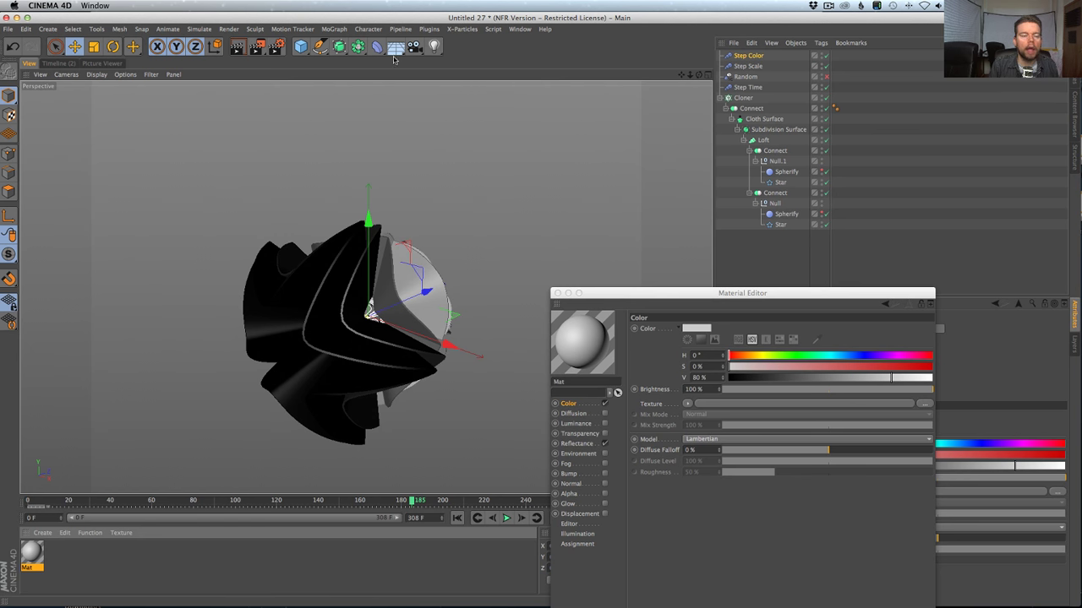
Add StudioL.c4d from the _Cycs folder of GSG_Light_Kit_Pro to the scene and return to the object list.
{"action": "left_click", "coordinate": [1076, 127]}
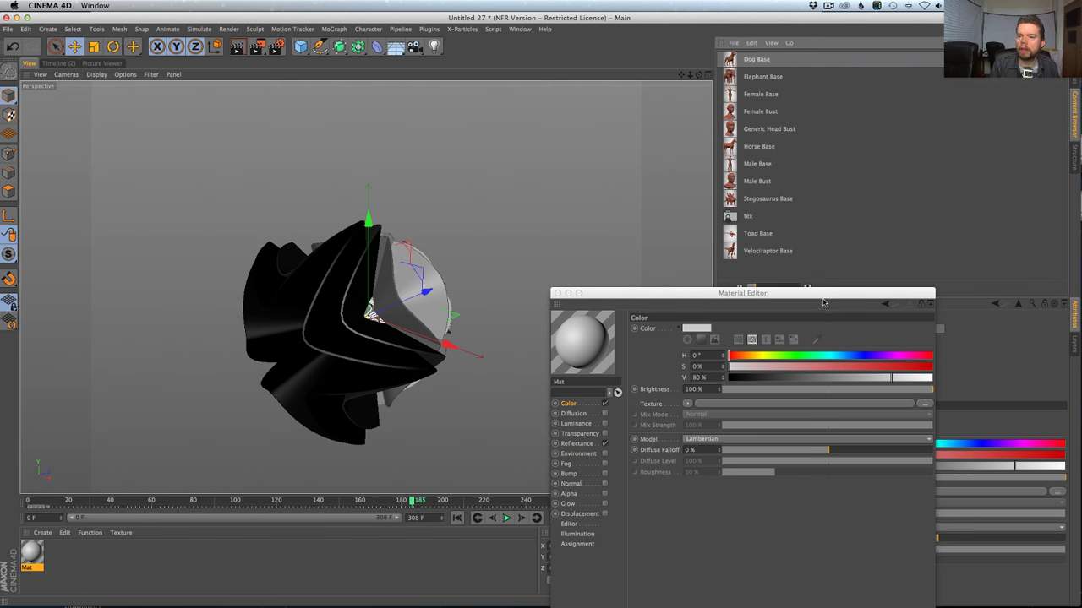
{"action": "left_click_drag", "start_coordinate": [805, 297], "coordinate": [796, 379]}
{"action": "key", "text": "BackSpace"}
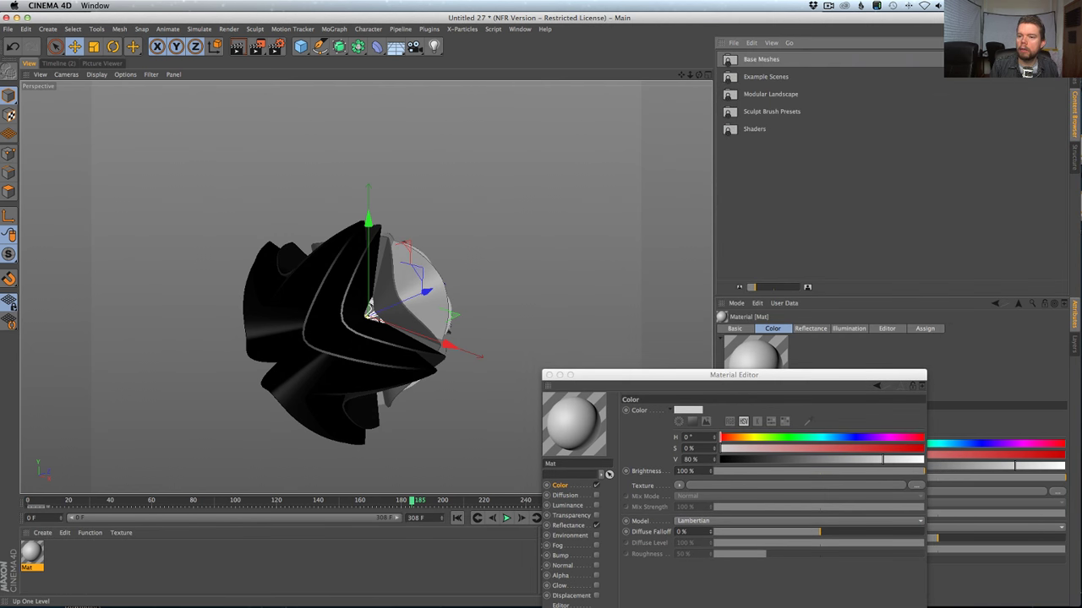
{"action": "key", "text": "BackSpace"}
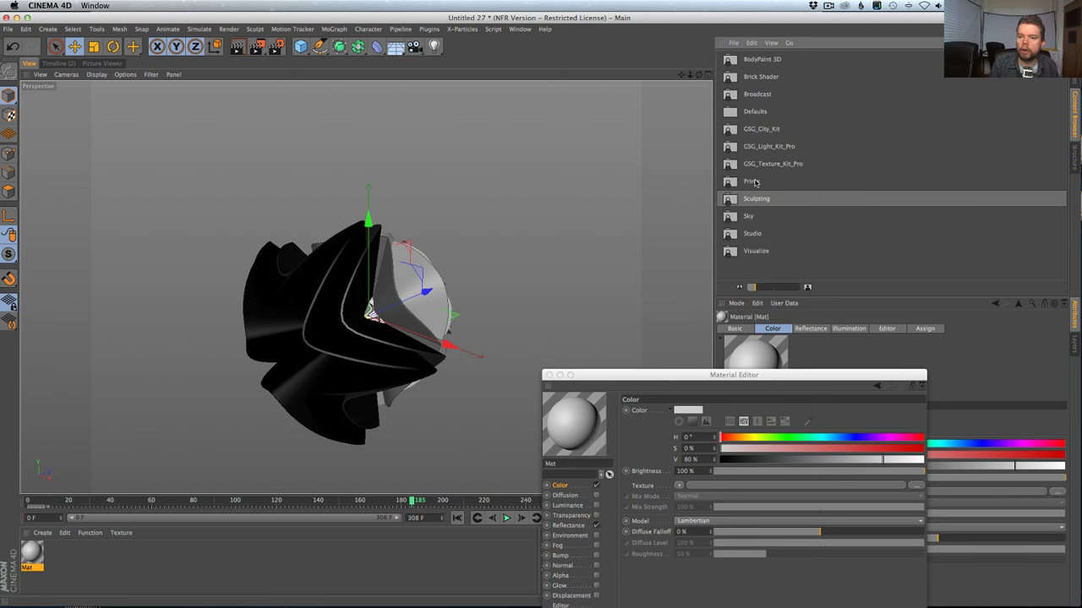
{"action": "double_click", "coordinate": [779, 148]}
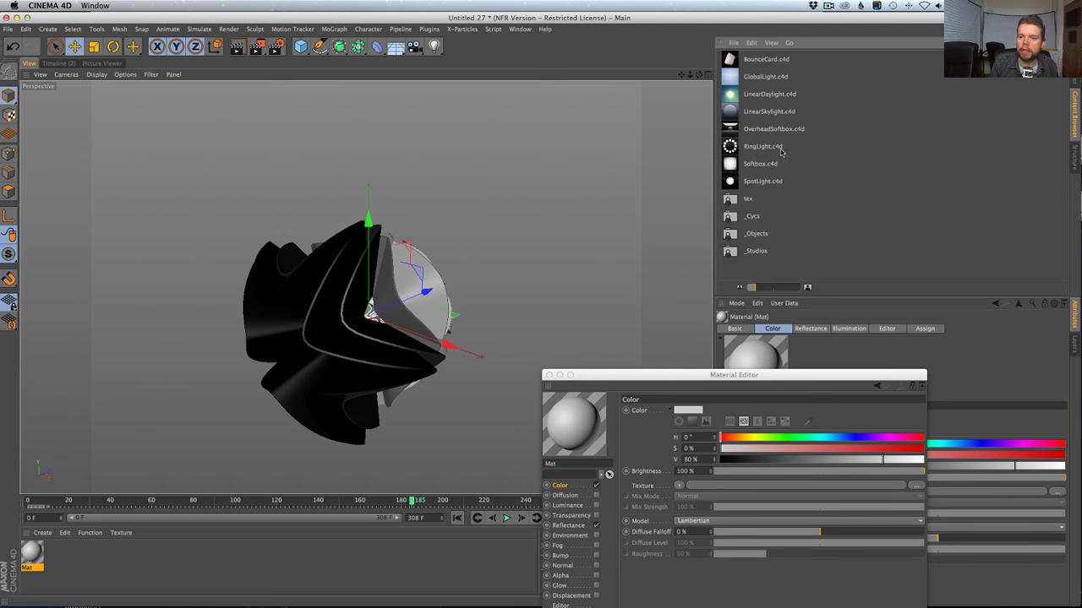
{"action": "double_click", "coordinate": [750, 217]}
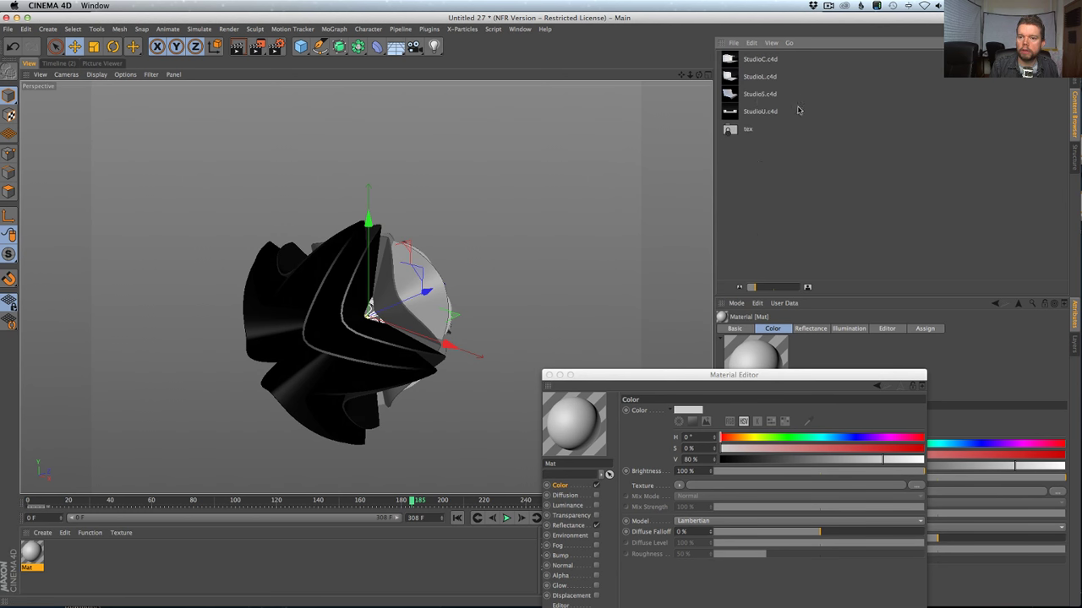
{"action": "left_click_drag", "start_coordinate": [728, 76], "coordinate": [569, 217]}
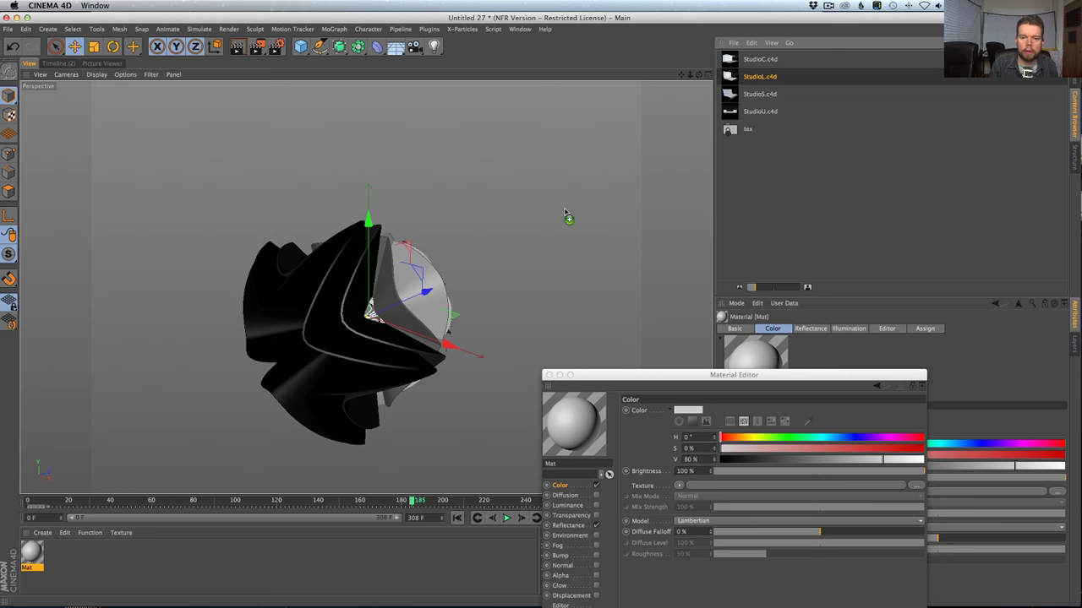
{"action": "left_click", "coordinate": [1074, 64]}
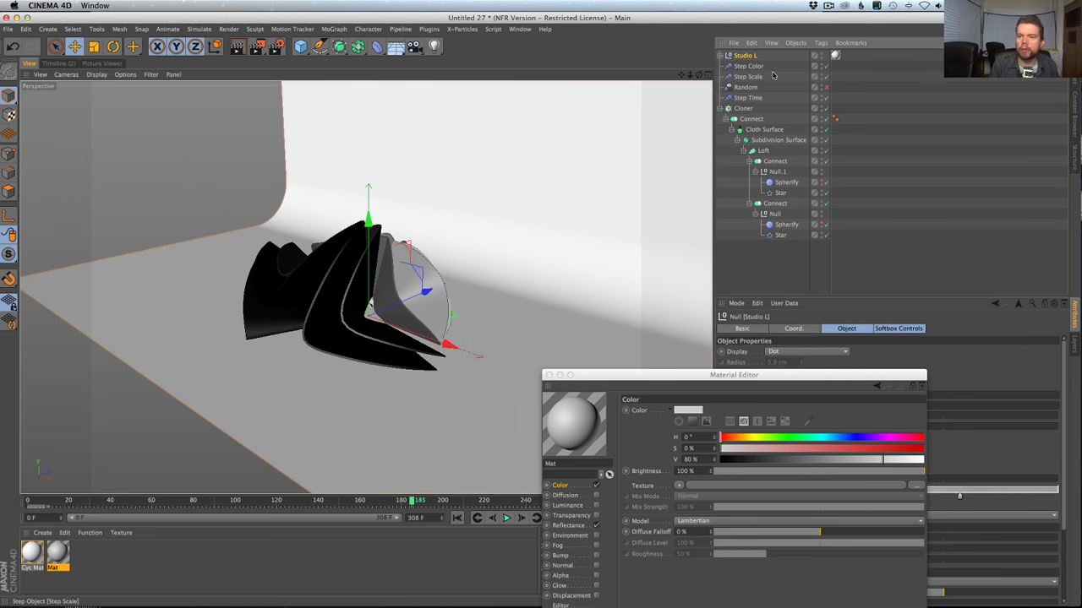
Scale up the whole Studio L backdrop uniformly so its floor and wall extend well beyond the cloned shape.
{"action": "left_click", "coordinate": [724, 55], "text": "ctrl"}
{"action": "left_click", "coordinate": [735, 66]}
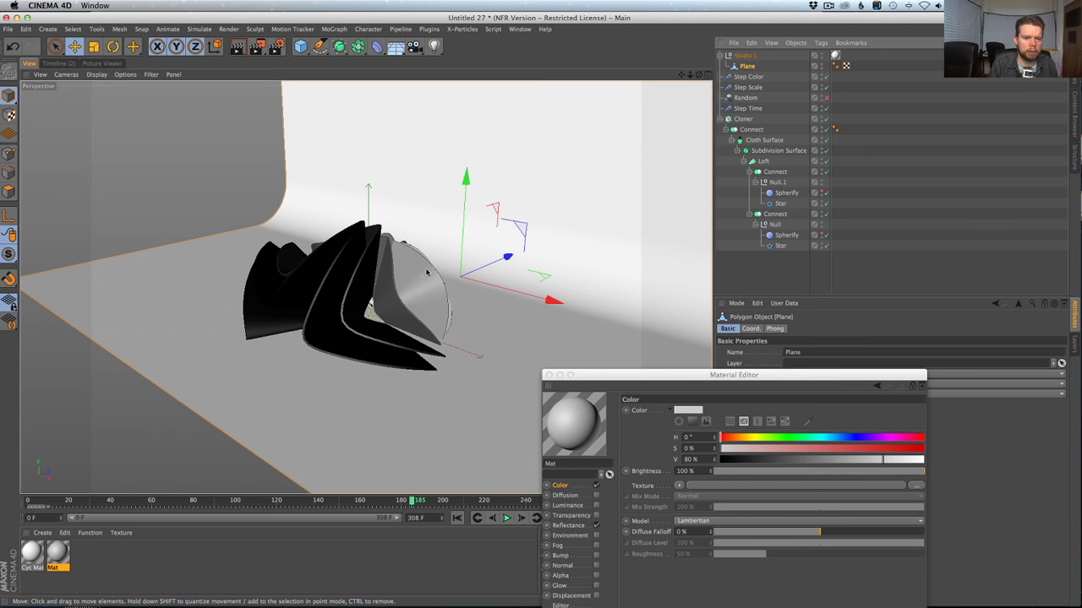
{"action": "key", "text": "o"}
{"action": "scroll", "coordinate": [380, 268], "scroll_direction": "up", "scroll_amount": 2}
{"action": "left_click", "coordinate": [737, 56]}
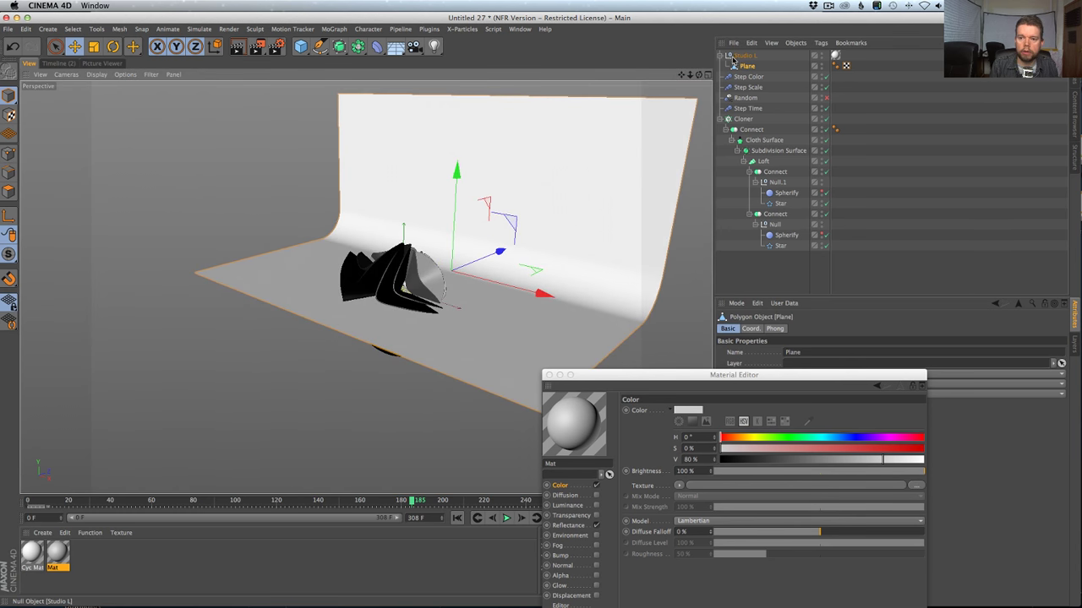
{"action": "key", "text": "t"}
{"action": "left_click_drag", "start_coordinate": [642, 135], "coordinate": [933, 1]}
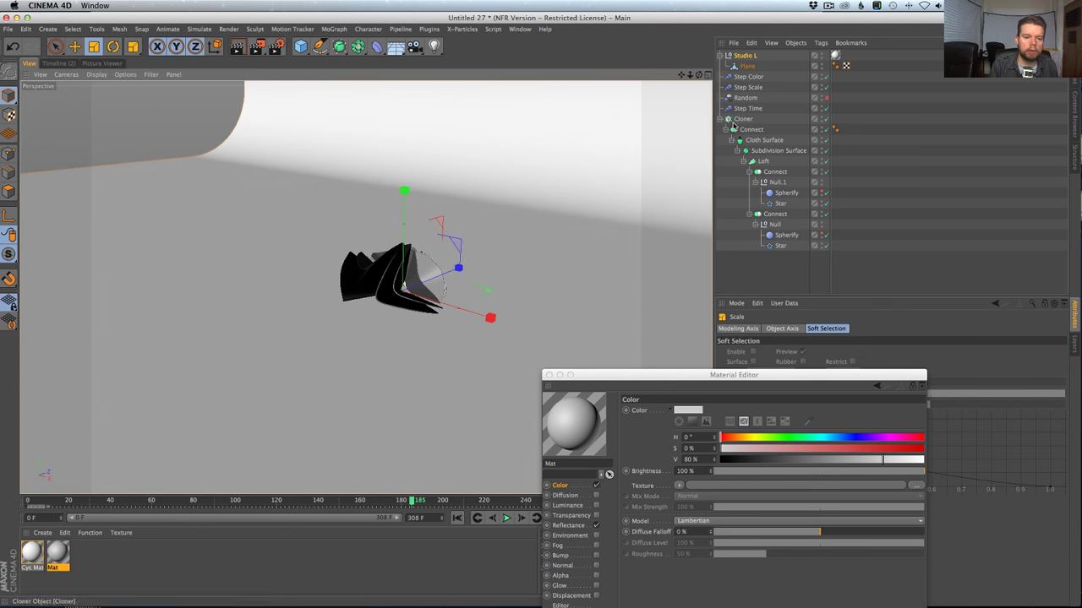
Move the Studio L backdrop below the cloned shape to about Y -366 cm and Z -783 cm.
{"action": "key", "text": "e"}
{"action": "left_click_drag", "start_coordinate": [404, 192], "coordinate": [363, 363]}
{"action": "key", "text": "super+shift+z"}
{"action": "left_click_drag", "start_coordinate": [347, 414], "coordinate": [319, 427]}
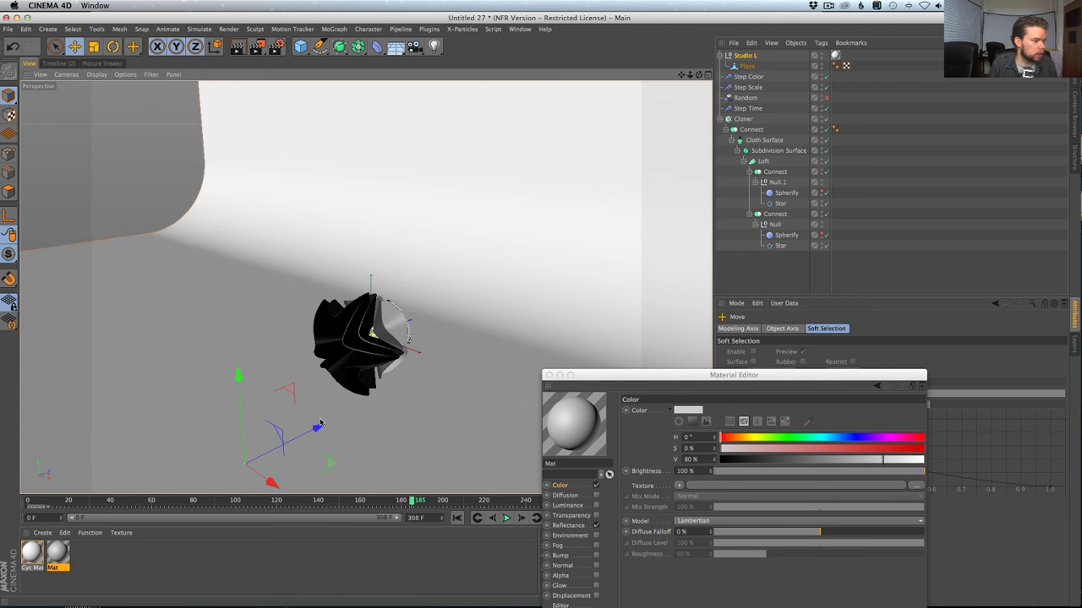
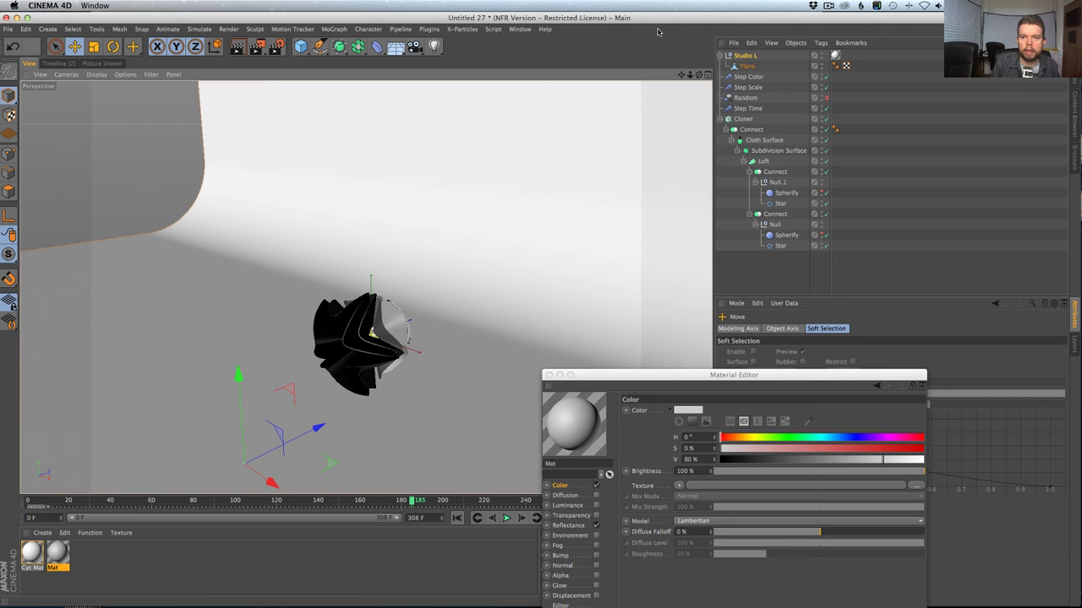
{"action": "left_click_drag", "start_coordinate": [440, 249], "coordinate": [482, 252], "text": "alt"}
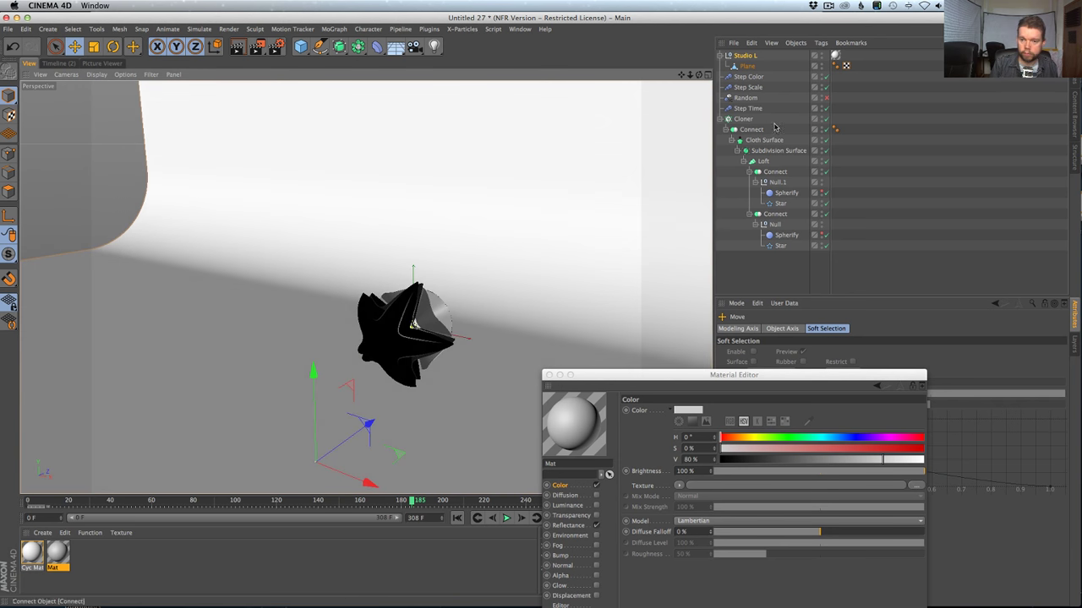
{"action": "left_click_drag", "start_coordinate": [649, 382], "coordinate": [703, 389]}
{"action": "left_click_drag", "start_coordinate": [547, 246], "coordinate": [507, 253], "text": "alt"}
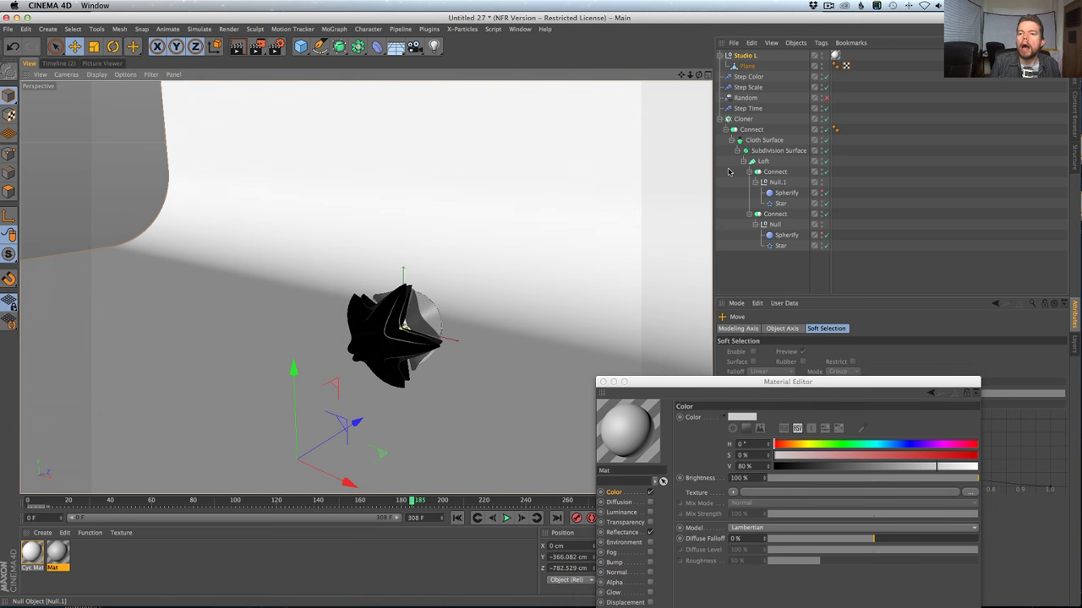
Add an HDRI Studio rig to the scene and insert its render settings with the GI Medium preset active.
{"action": "left_click", "coordinate": [429, 29]}
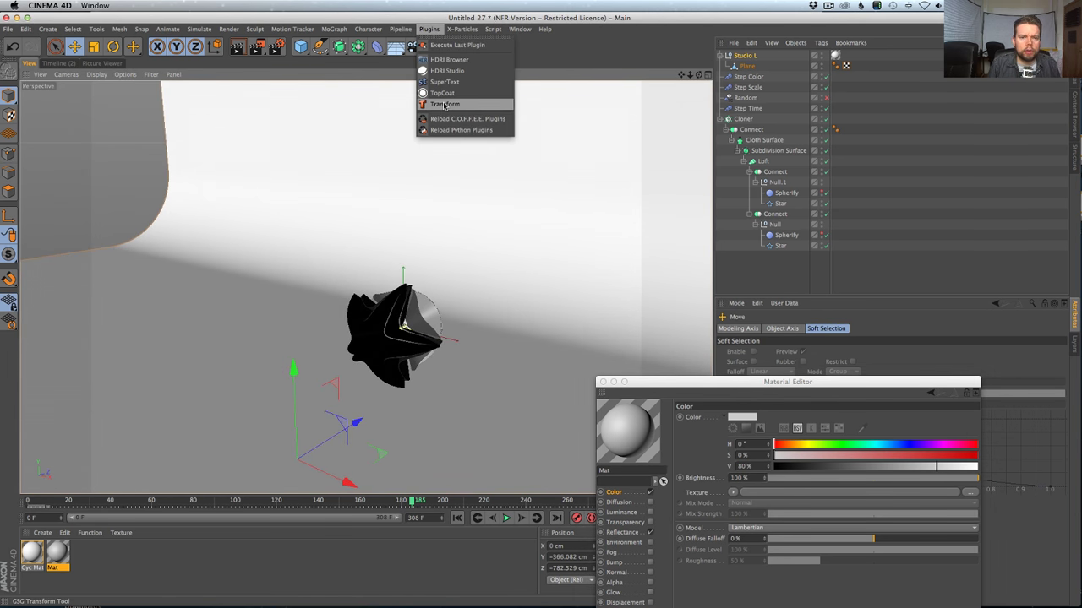
{"action": "left_click", "coordinate": [452, 71]}
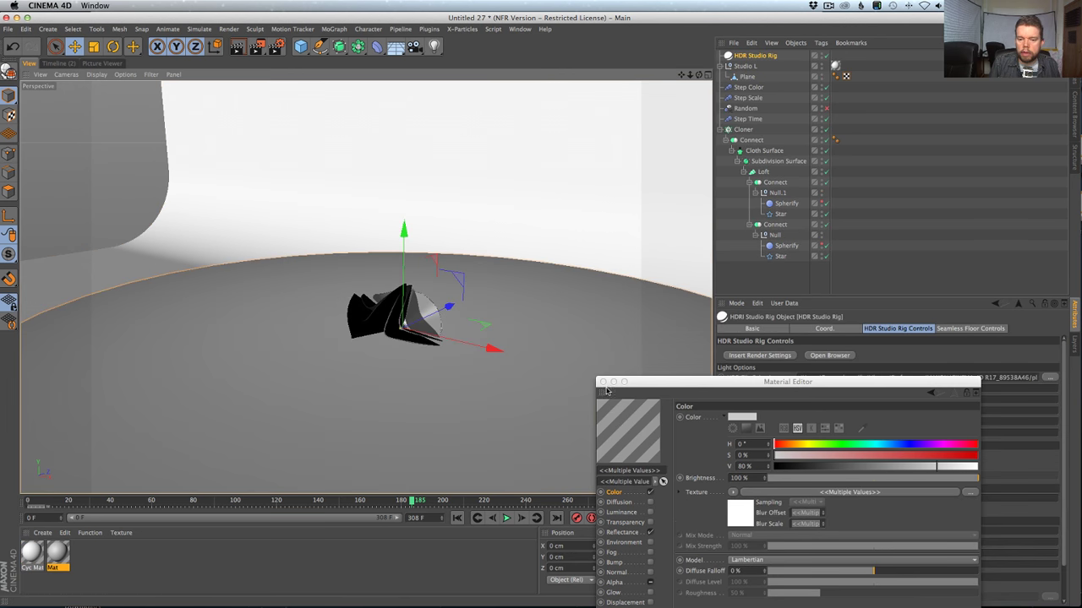
{"action": "left_click", "coordinate": [603, 382]}
{"action": "left_click", "coordinate": [759, 356]}
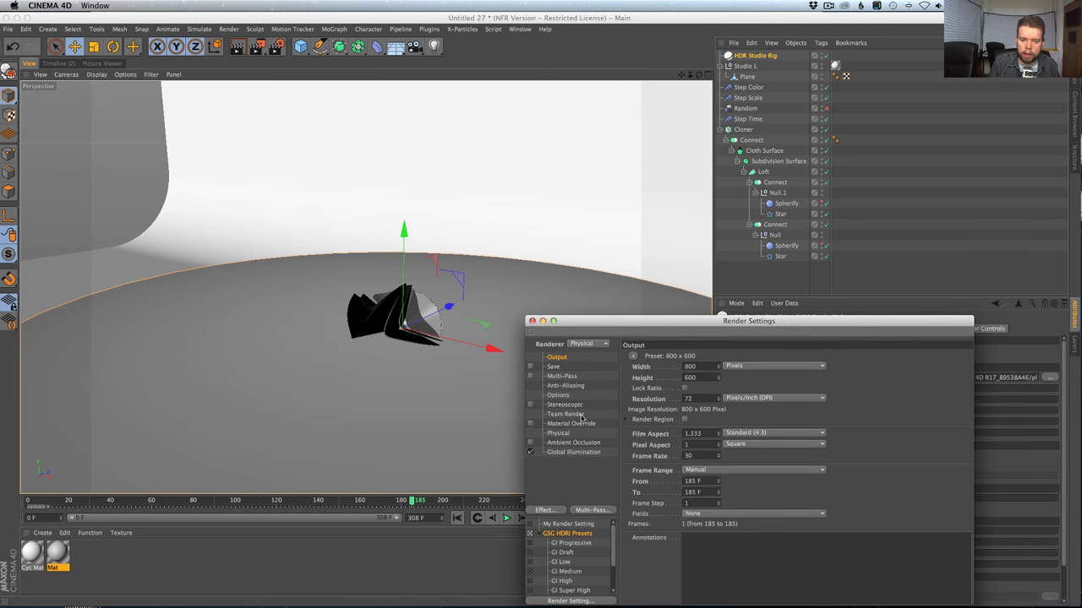
{"action": "left_click", "coordinate": [568, 572]}
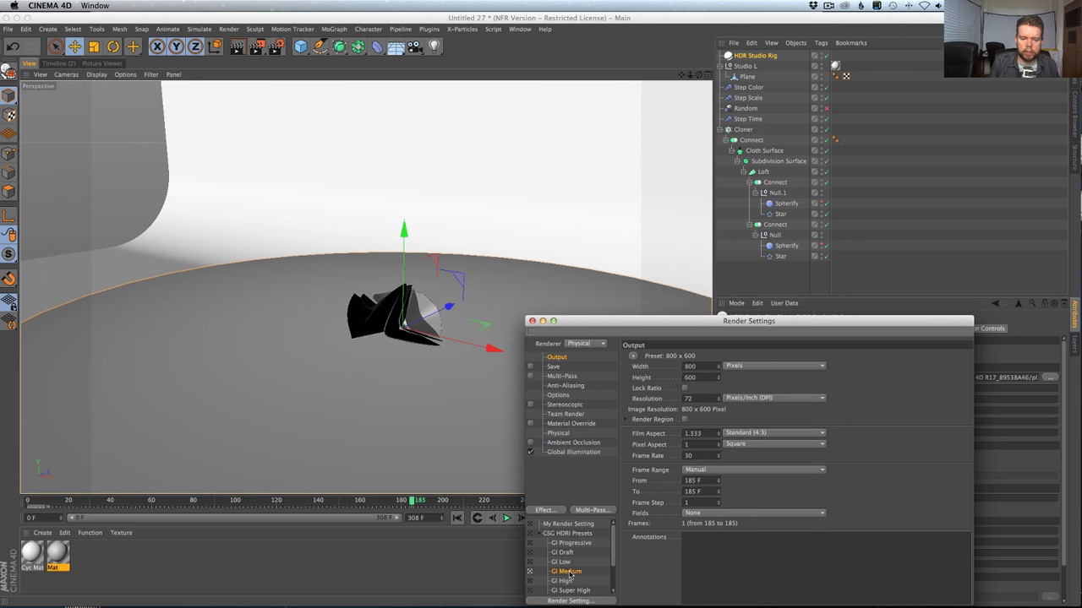
{"action": "left_click", "coordinate": [531, 320]}
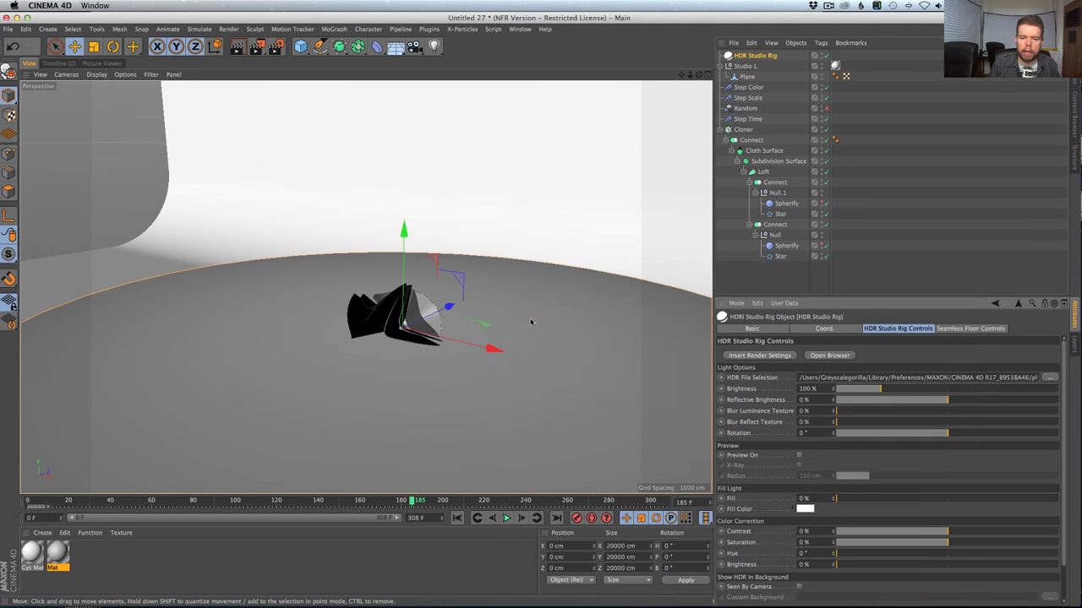
Browse the European Holiday and 1. Studios collections in the HDRI Browser to examine available lighting maps, and close the browser.
{"action": "left_click", "coordinate": [835, 356]}
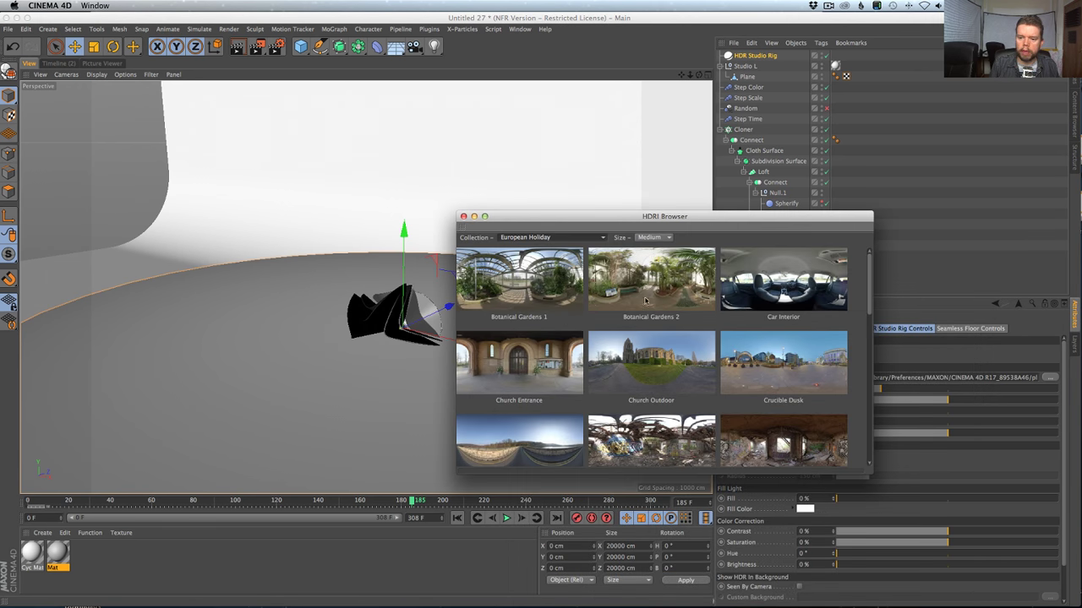
{"action": "scroll", "coordinate": [605, 306], "scroll_direction": "down", "scroll_amount": 15}
{"action": "left_click", "coordinate": [554, 237]}
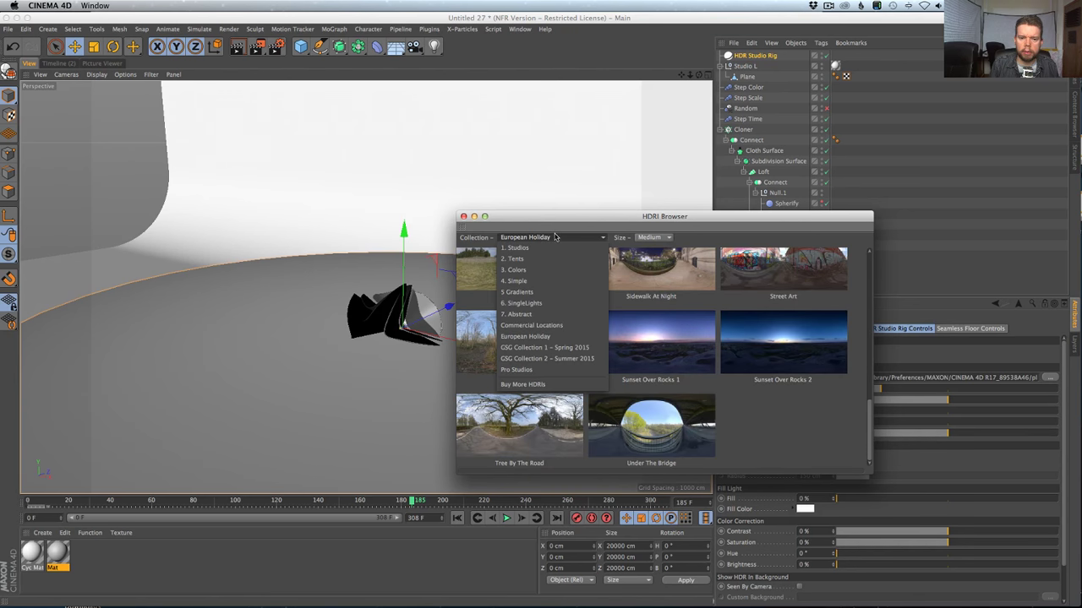
{"action": "left_click", "coordinate": [553, 248]}
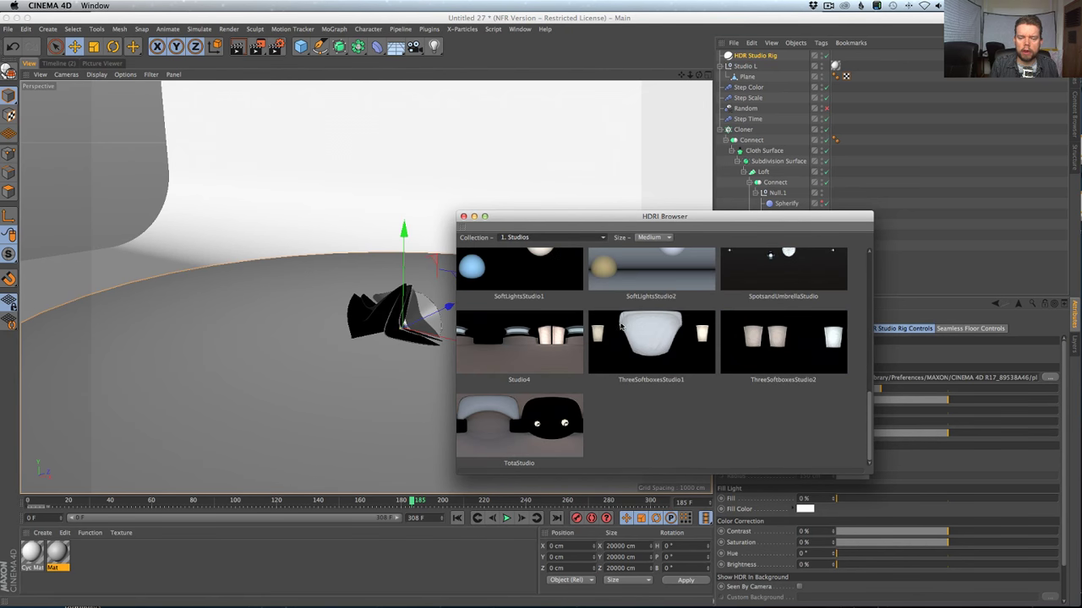
{"action": "scroll", "coordinate": [621, 326], "scroll_direction": "up", "scroll_amount": 10}
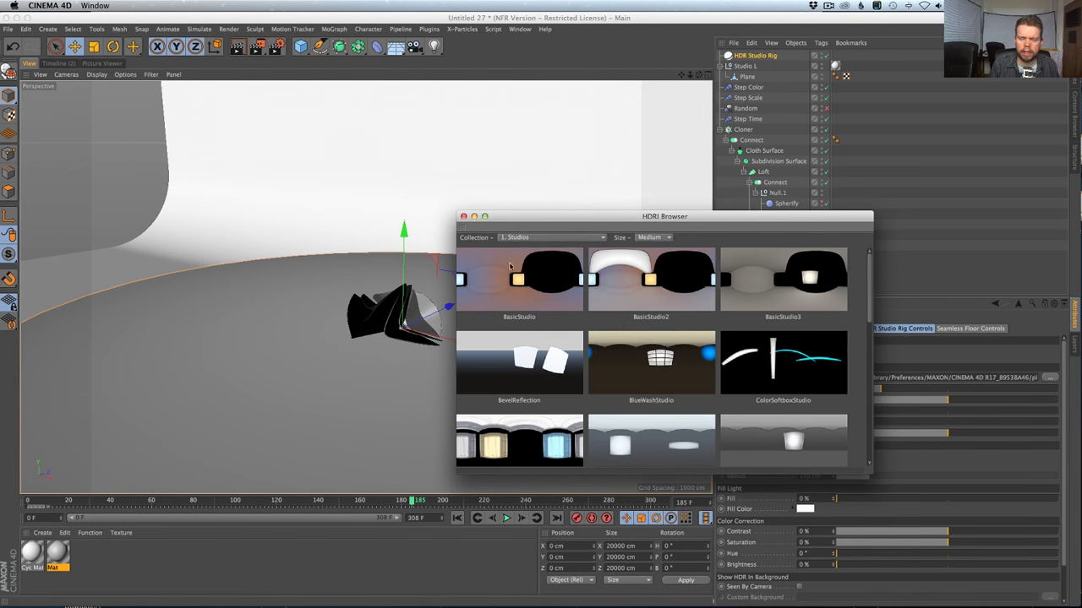
{"action": "scroll", "coordinate": [635, 349], "scroll_direction": "down", "scroll_amount": 2}
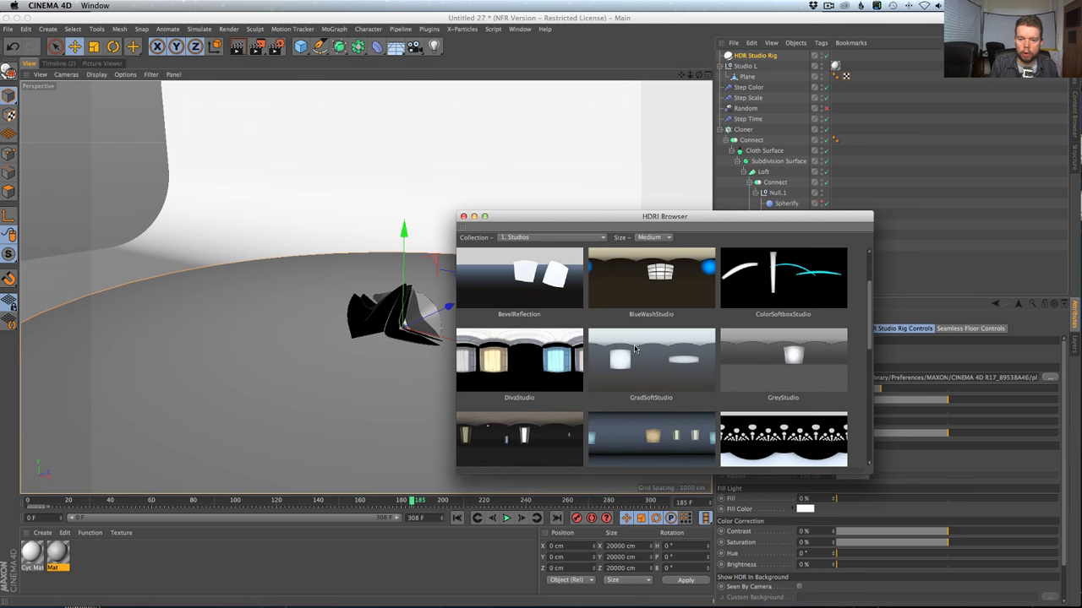
{"action": "scroll", "coordinate": [636, 349], "scroll_direction": "down", "scroll_amount": 4}
{"action": "scroll", "coordinate": [636, 349], "scroll_direction": "up", "scroll_amount": 8}
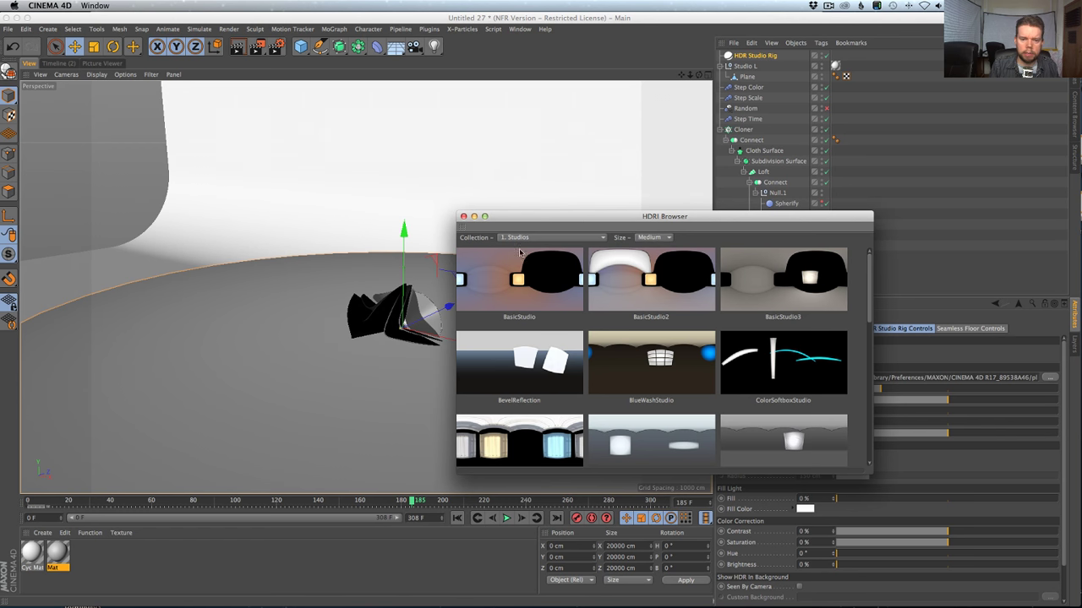
{"action": "left_click", "coordinate": [463, 217]}
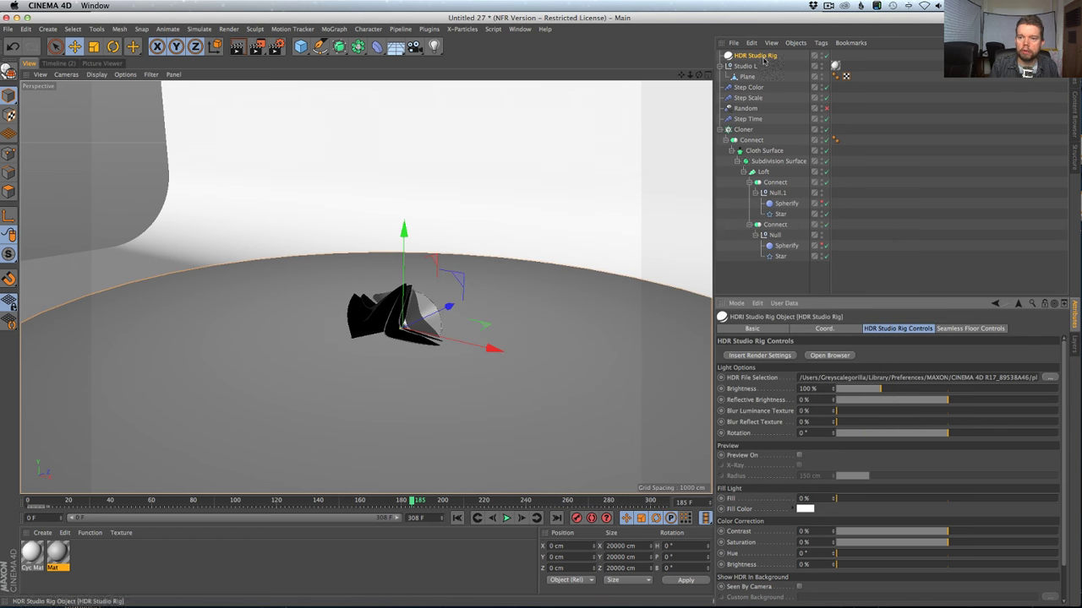
Turn off the floor and the background in the HDR Studio Rig's seamless floor controls.
{"action": "left_click", "coordinate": [967, 330]}
{"action": "left_click", "coordinate": [791, 400]}
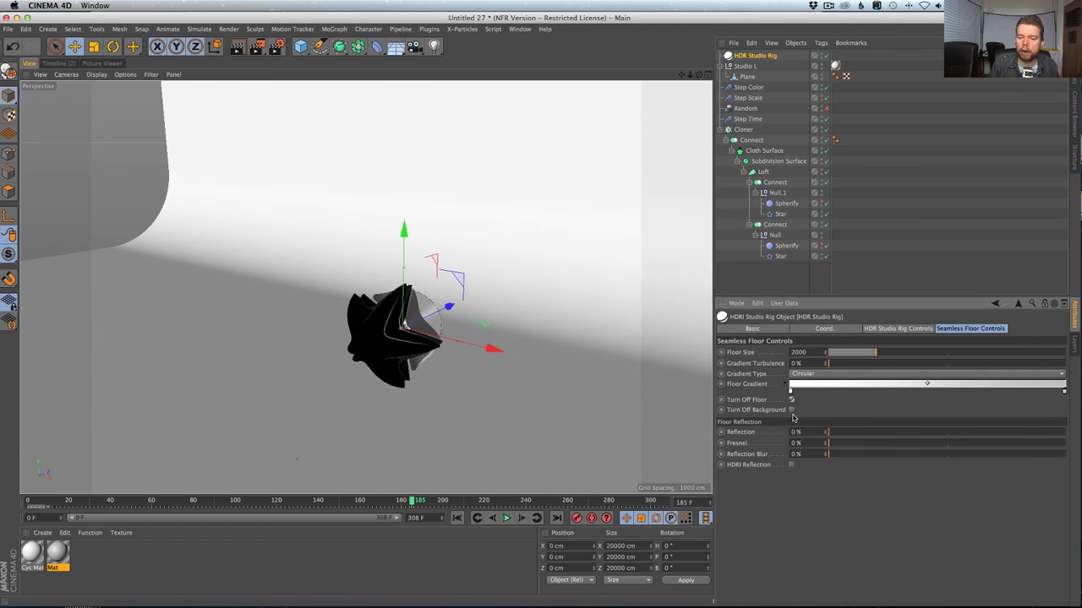
{"action": "left_click_drag", "start_coordinate": [539, 394], "coordinate": [403, 277], "text": "alt"}
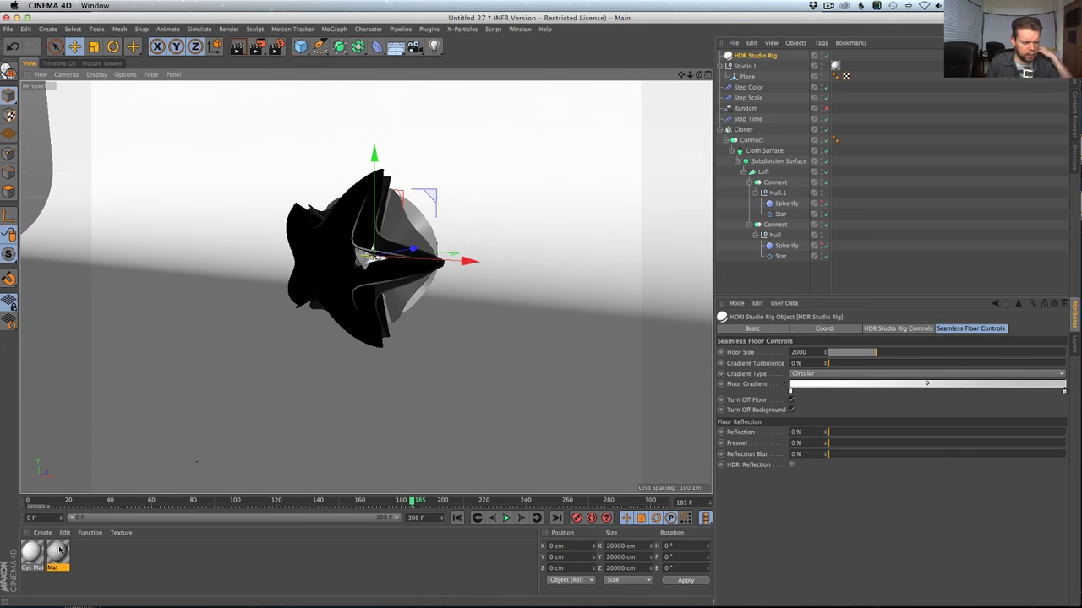
Load a Colorizer shader as the texture of the Mat material's Color channel.
{"action": "double_click", "coordinate": [58, 554]}
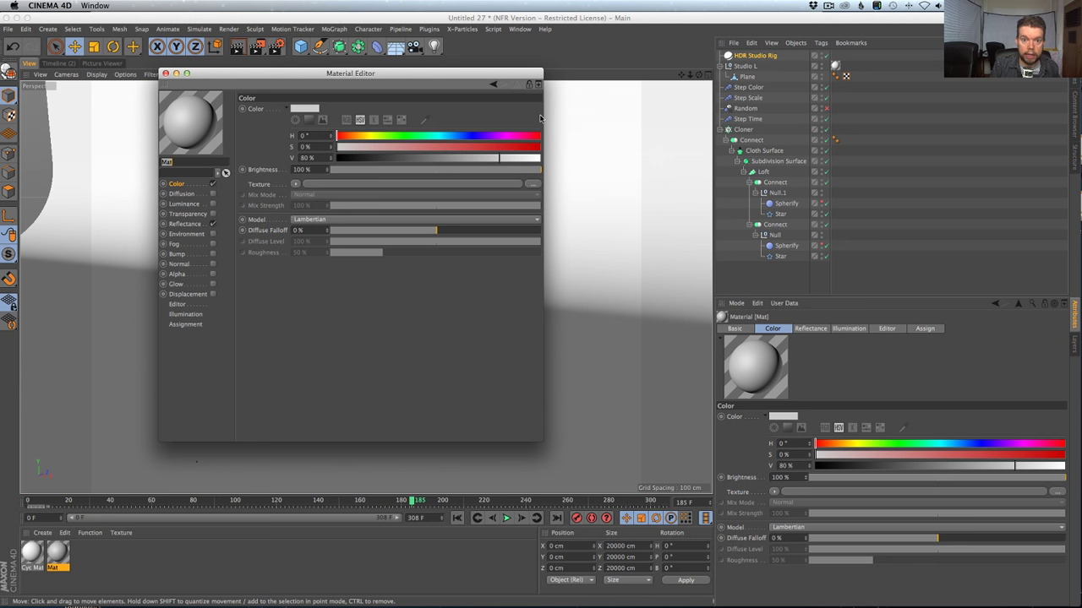
{"action": "left_click_drag", "start_coordinate": [492, 77], "coordinate": [538, 102]}
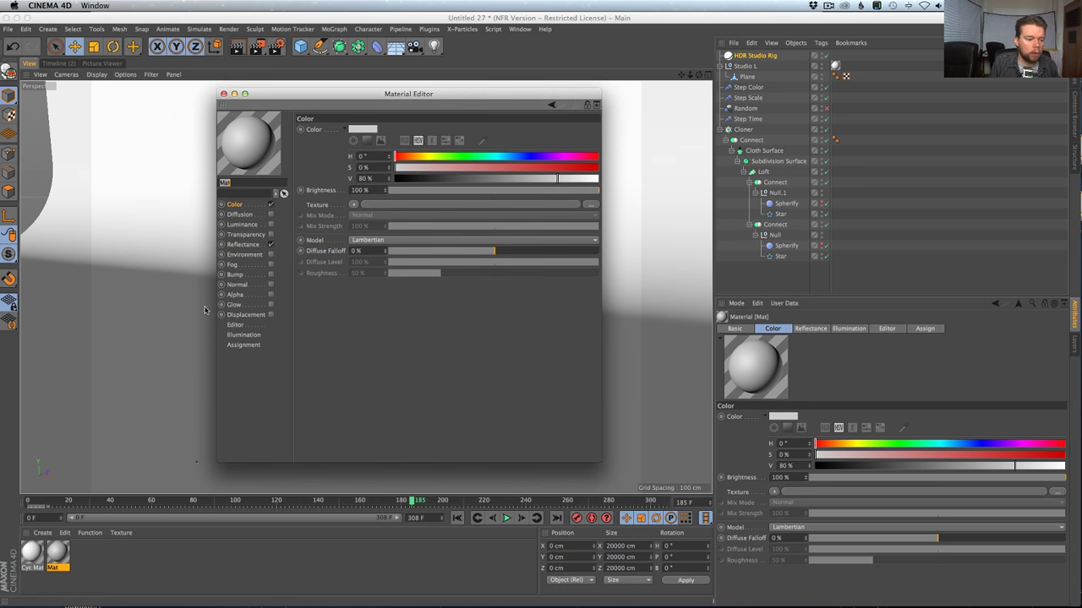
{"action": "left_click", "coordinate": [56, 547]}
{"action": "left_click", "coordinate": [263, 205]}
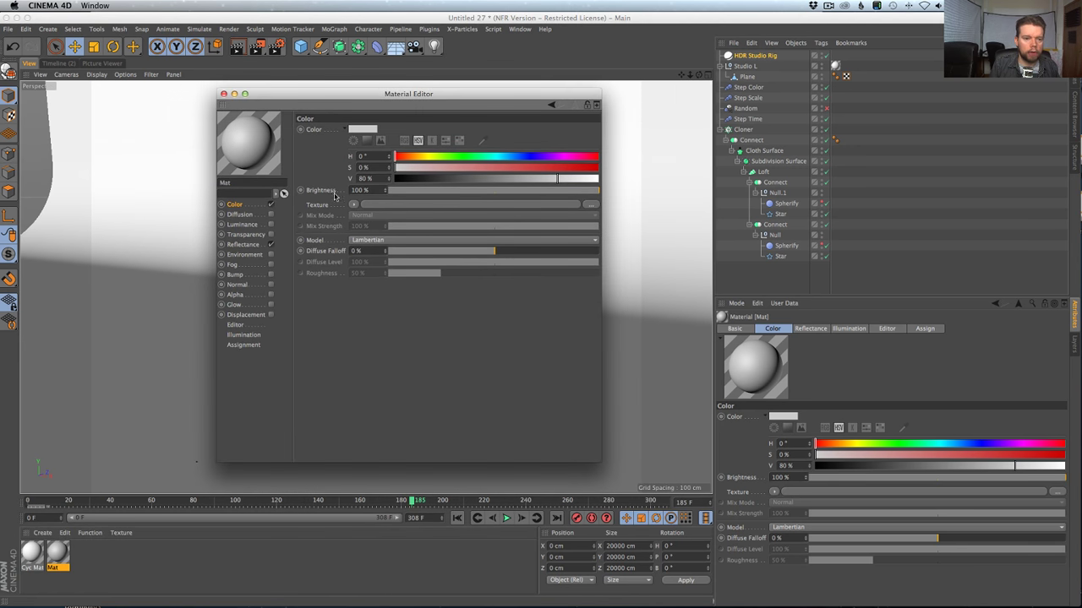
{"action": "left_click", "coordinate": [353, 204]}
{"action": "left_click", "coordinate": [375, 363]}
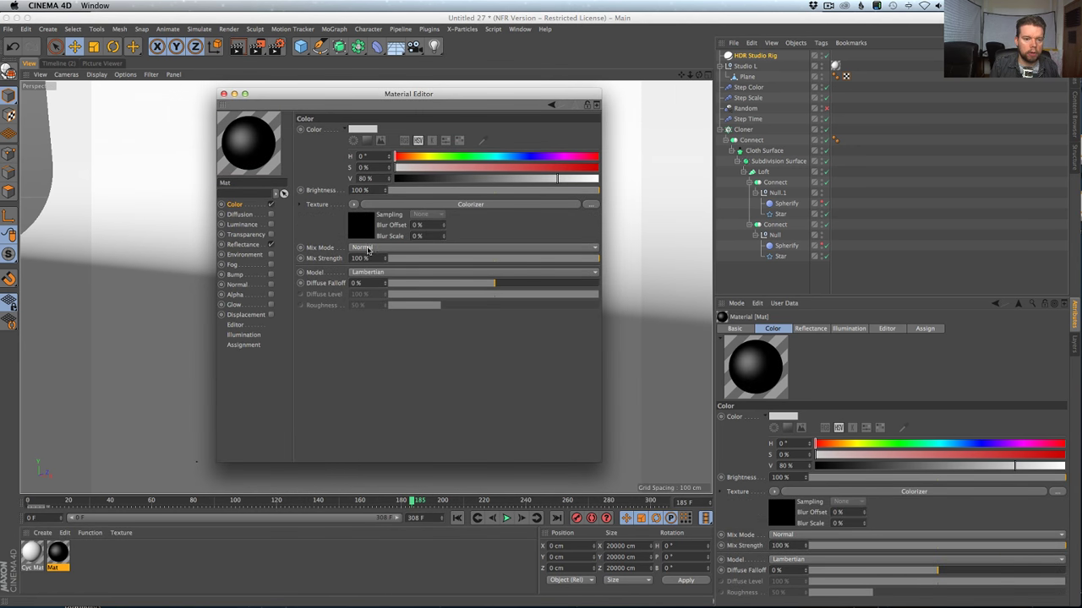
Set the Colorizer's input texture to the MoGraph Color Shader.
{"action": "left_click", "coordinate": [356, 229]}
{"action": "left_click", "coordinate": [346, 224]}
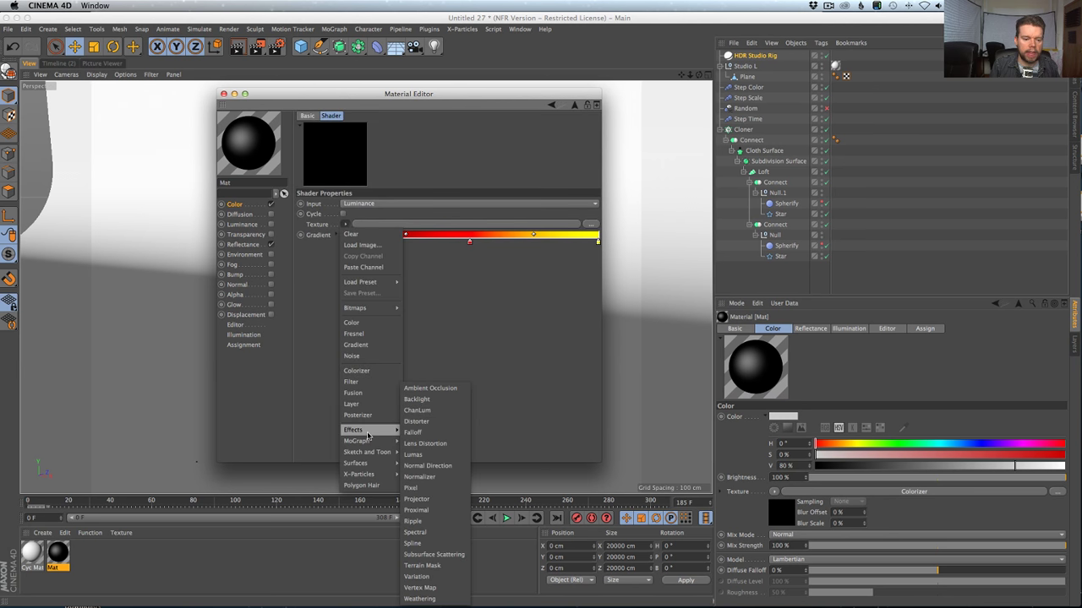
{"action": "mouse_move", "coordinate": [365, 443]}
{"action": "left_click", "coordinate": [435, 462]}
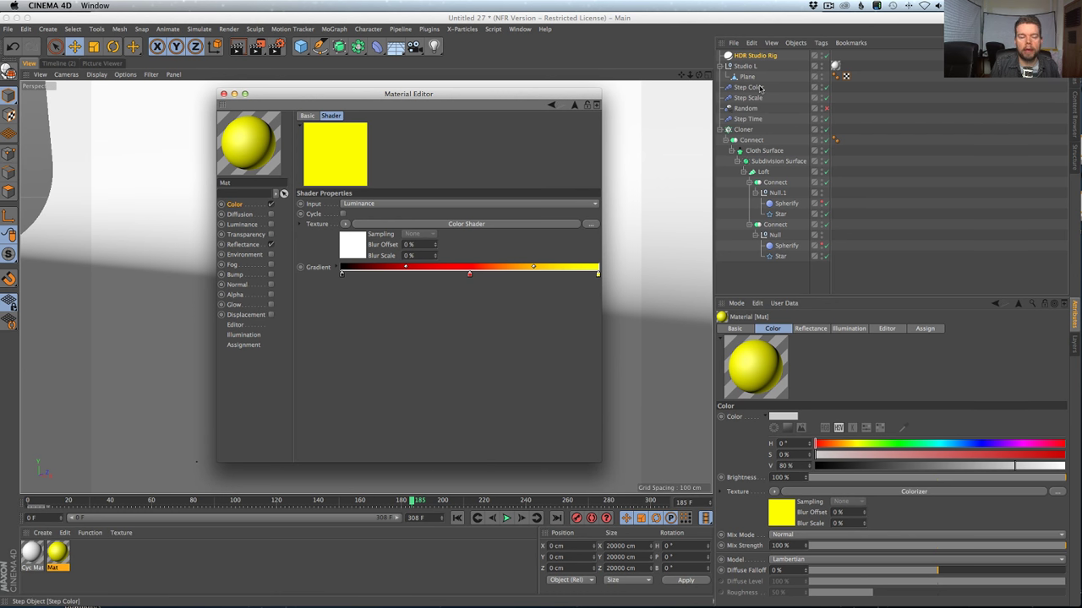
Reduce the Colorizer gradient to an orange and a yellow knot, removing the original knots, and distribute the two across its full width.
{"action": "left_click", "coordinate": [499, 274]}
{"action": "left_click", "coordinate": [574, 274]}
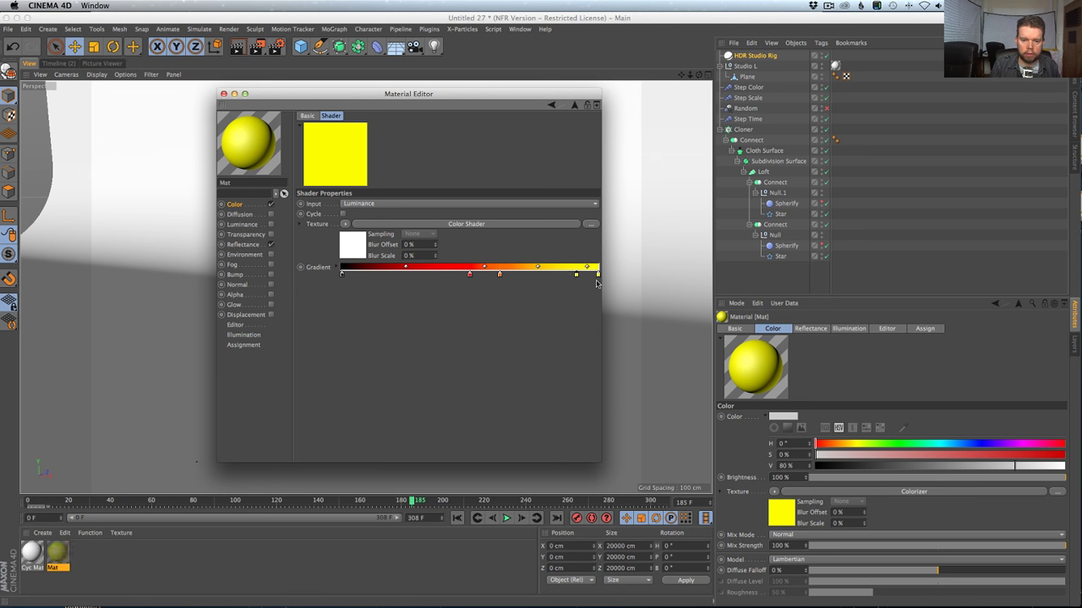
{"action": "left_click_drag", "start_coordinate": [597, 274], "coordinate": [596, 296]}
{"action": "left_click_drag", "start_coordinate": [469, 274], "coordinate": [469, 296]}
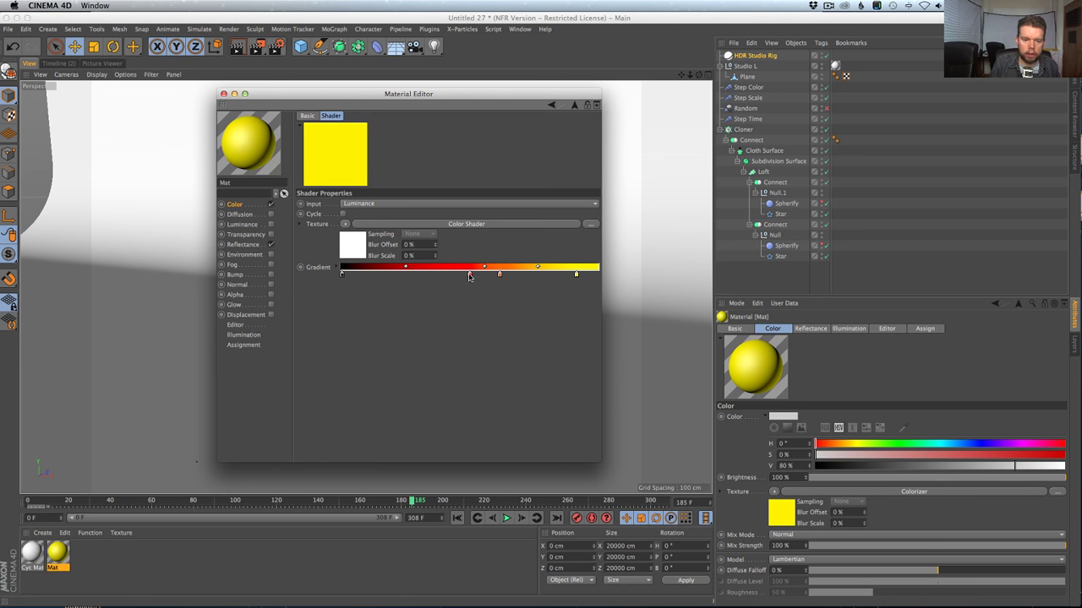
{"action": "left_click_drag", "start_coordinate": [342, 276], "coordinate": [355, 338]}
{"action": "right_click", "coordinate": [429, 270]}
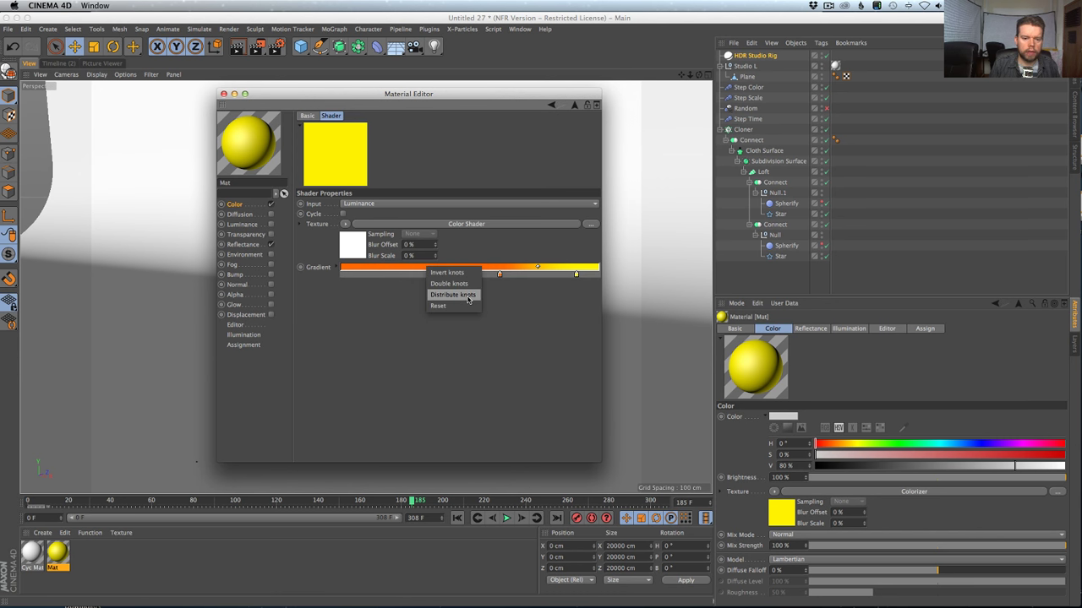
{"action": "left_click", "coordinate": [452, 295]}
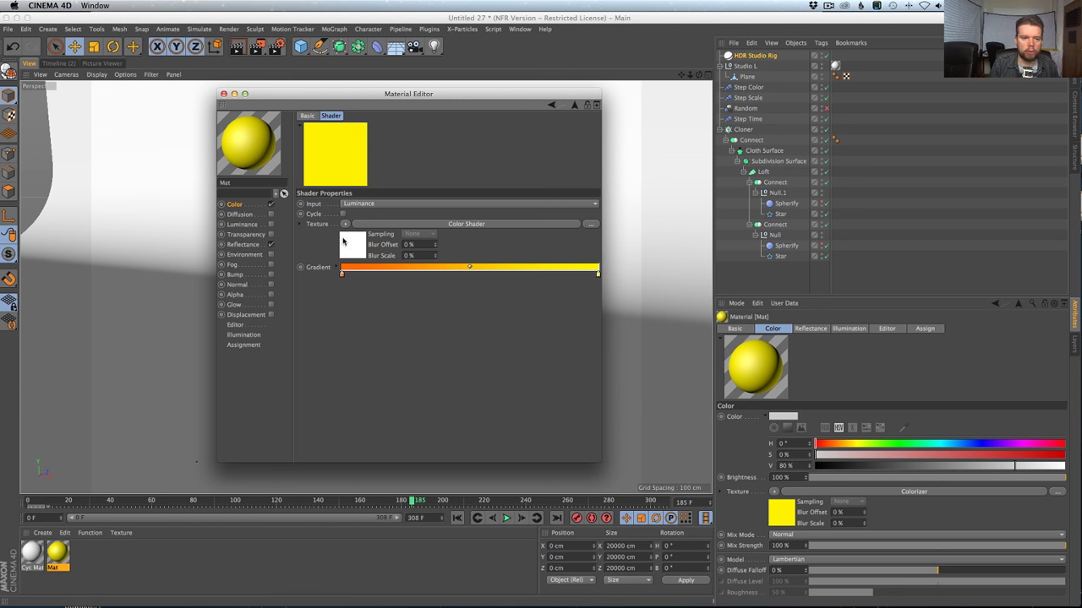
{"action": "left_click", "coordinate": [344, 225]}
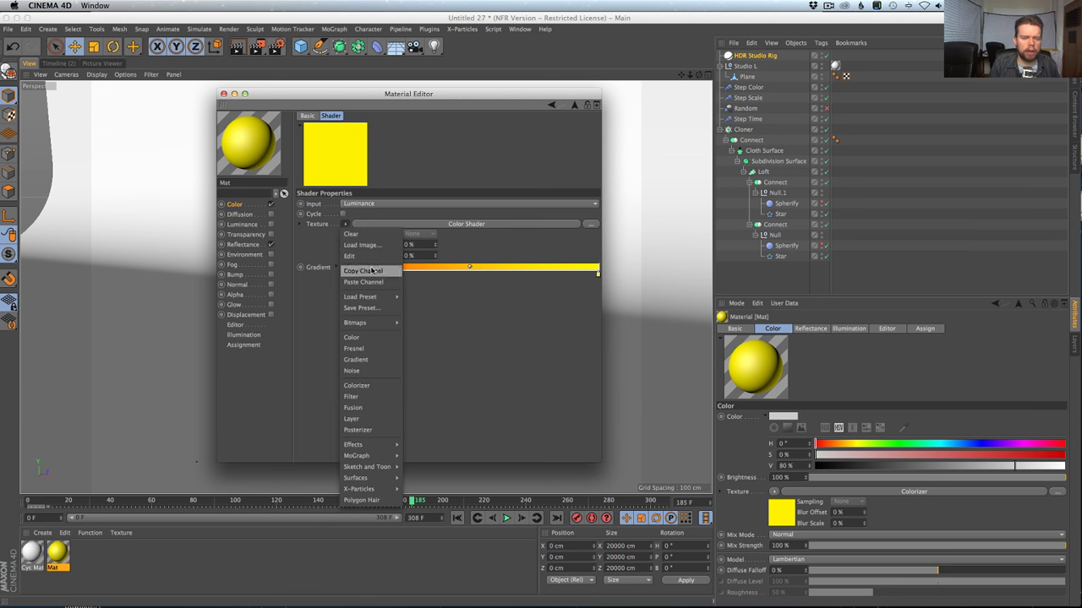
{"action": "left_click", "coordinate": [478, 323]}
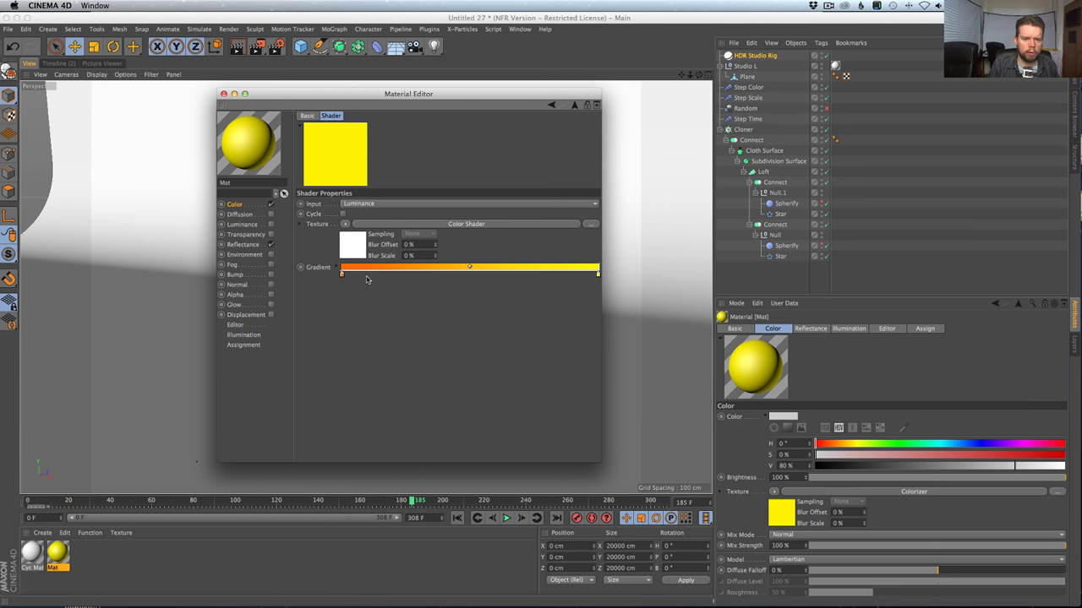
Apply the Mat material to the Cloner.
{"action": "left_click_drag", "start_coordinate": [397, 94], "coordinate": [605, 334]}
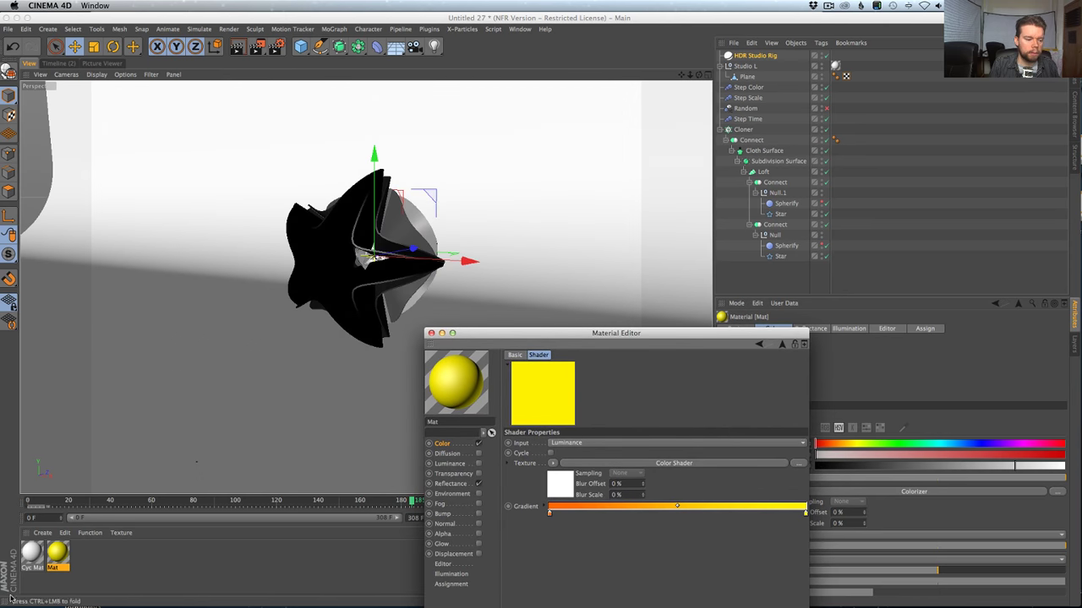
{"action": "left_click_drag", "start_coordinate": [143, 553], "coordinate": [741, 129]}
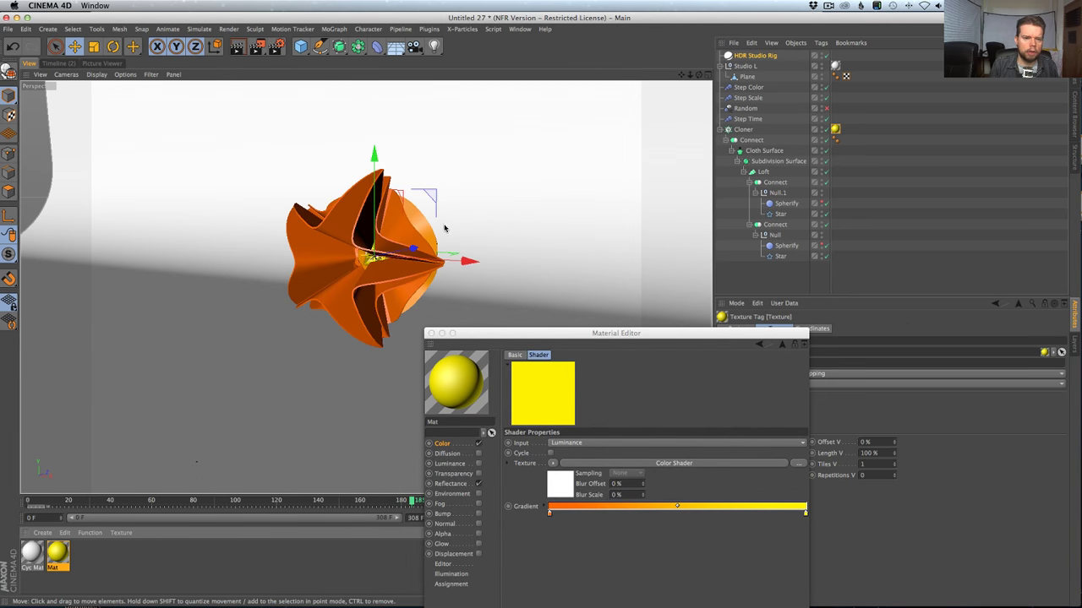
{"action": "left_click_drag", "start_coordinate": [524, 332], "coordinate": [491, 169]}
Replace the Mat material's default specular with a Wet reflection layer using the TopCoat plugin, and close the material windows.
{"action": "left_click", "coordinate": [419, 319]}
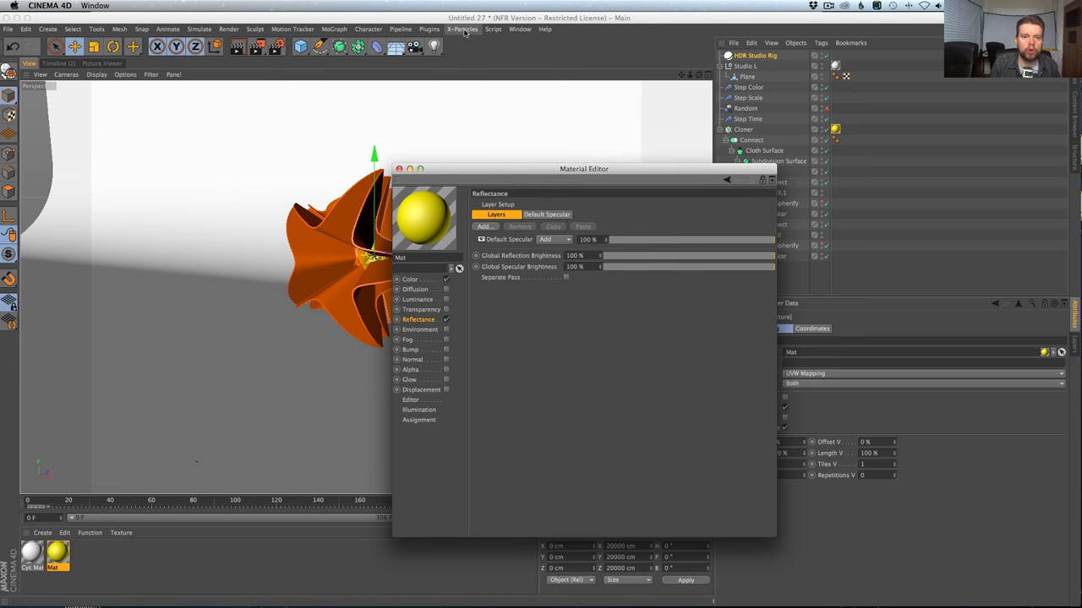
{"action": "left_click", "coordinate": [431, 30]}
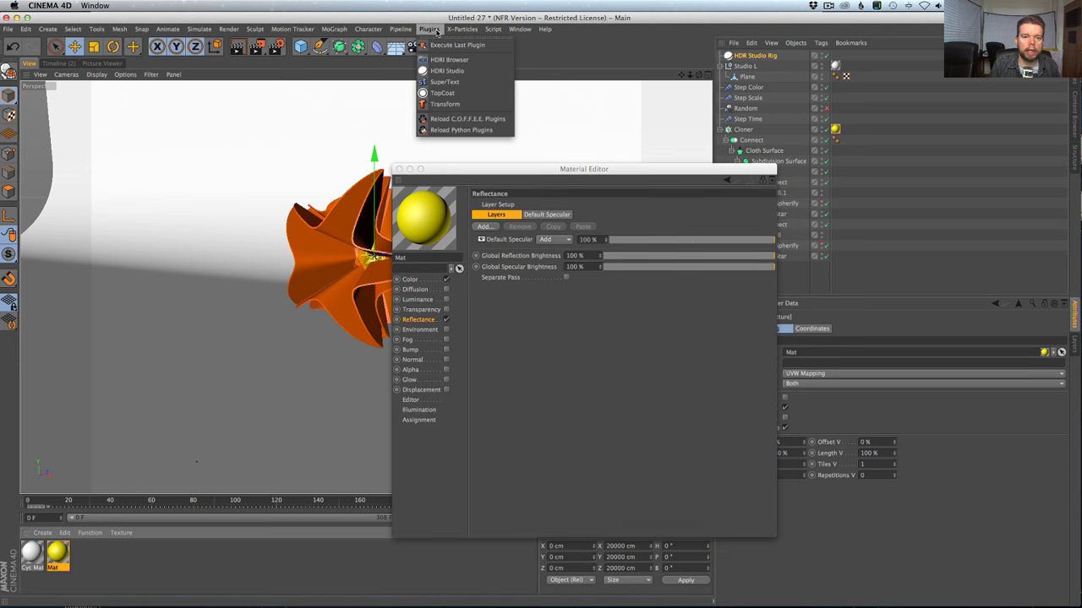
{"action": "left_click", "coordinate": [442, 93]}
{"action": "left_click_drag", "start_coordinate": [652, 213], "coordinate": [539, 179]}
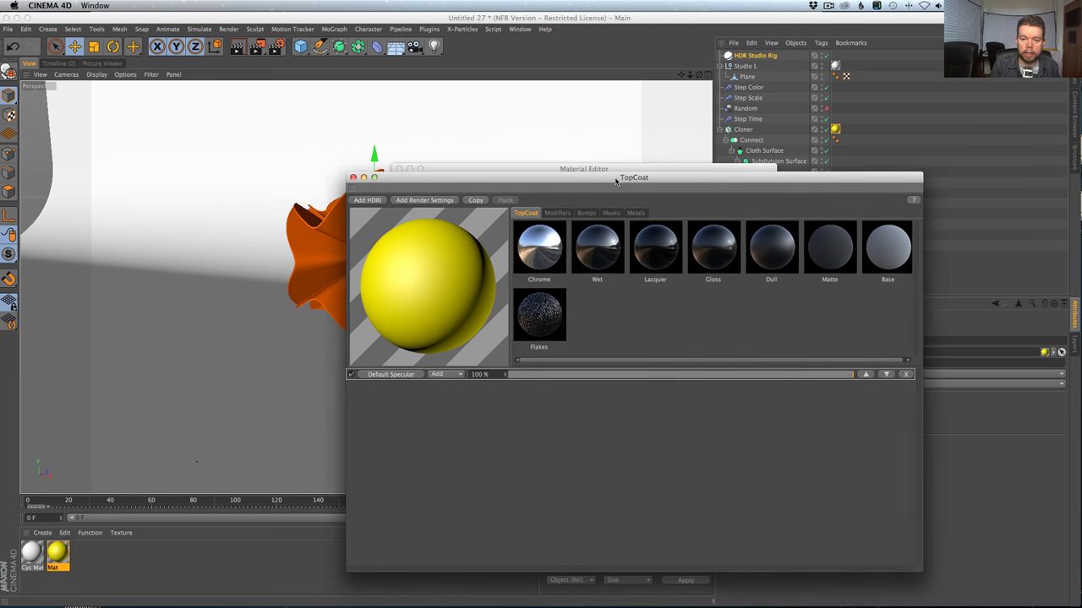
{"action": "left_click_drag", "start_coordinate": [607, 178], "coordinate": [508, 180]}
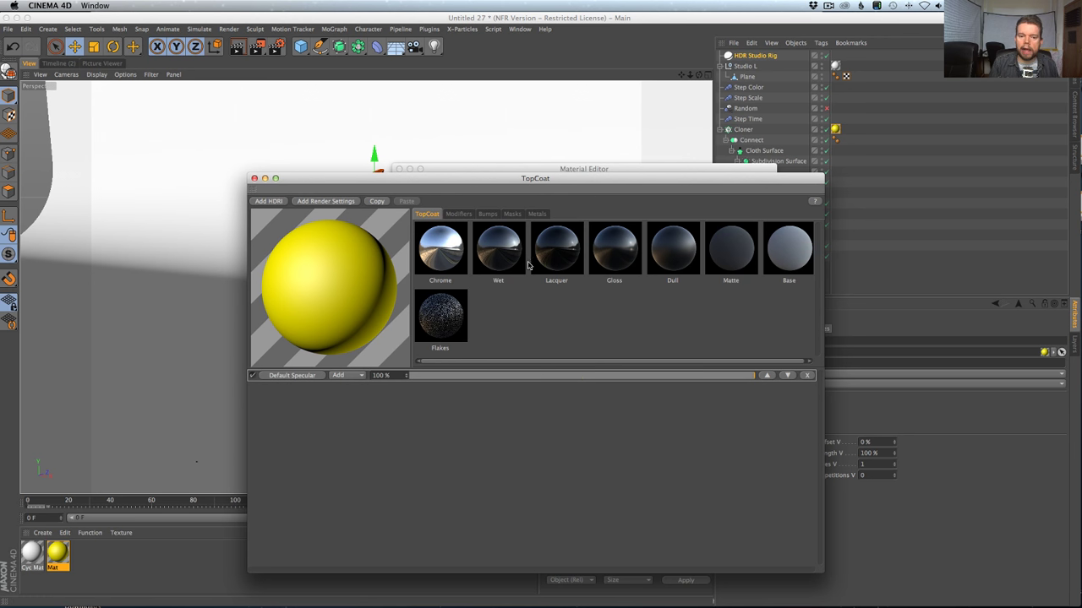
{"action": "left_click", "coordinate": [499, 252]}
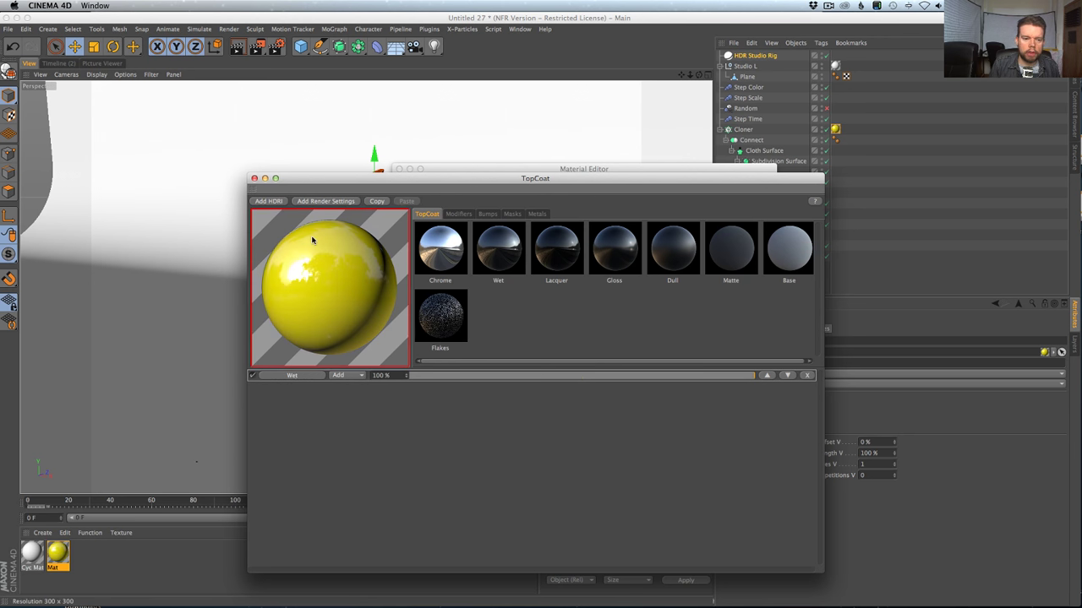
{"action": "left_click", "coordinate": [459, 214]}
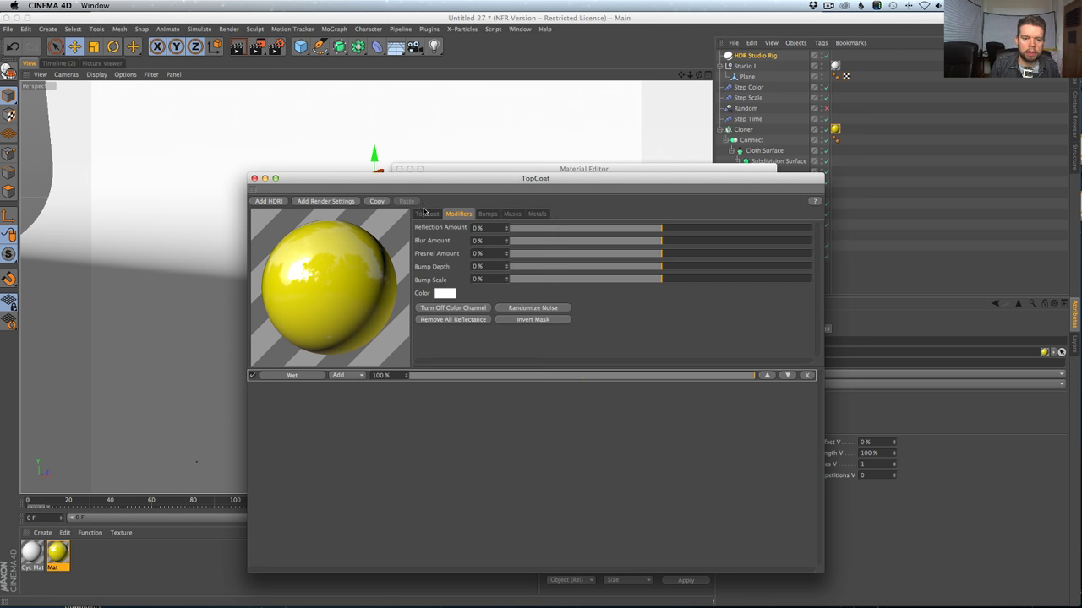
{"action": "left_click", "coordinate": [254, 178]}
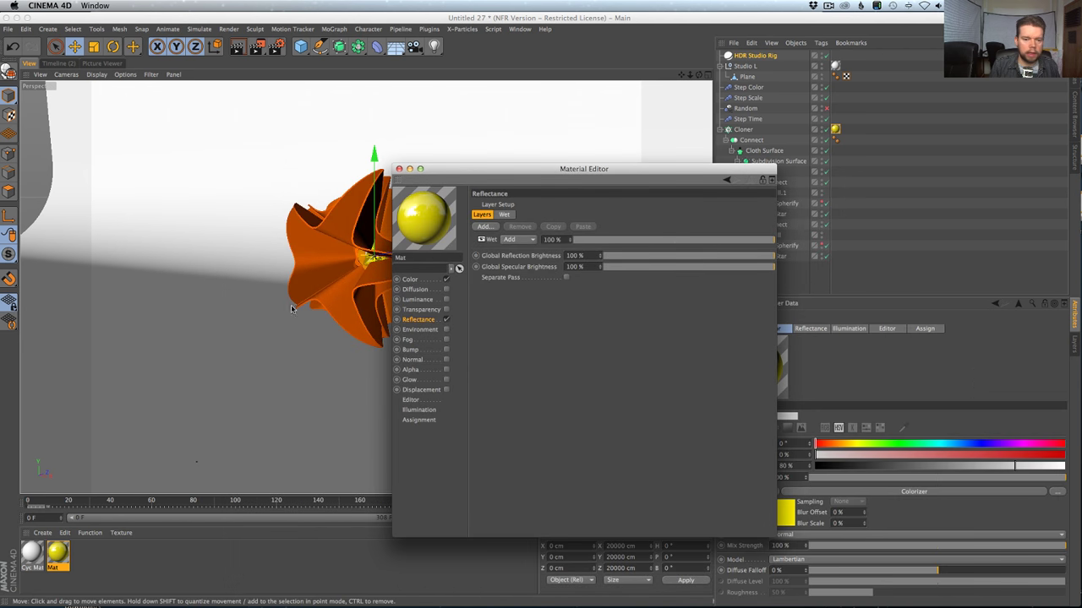
{"action": "left_click", "coordinate": [398, 169]}
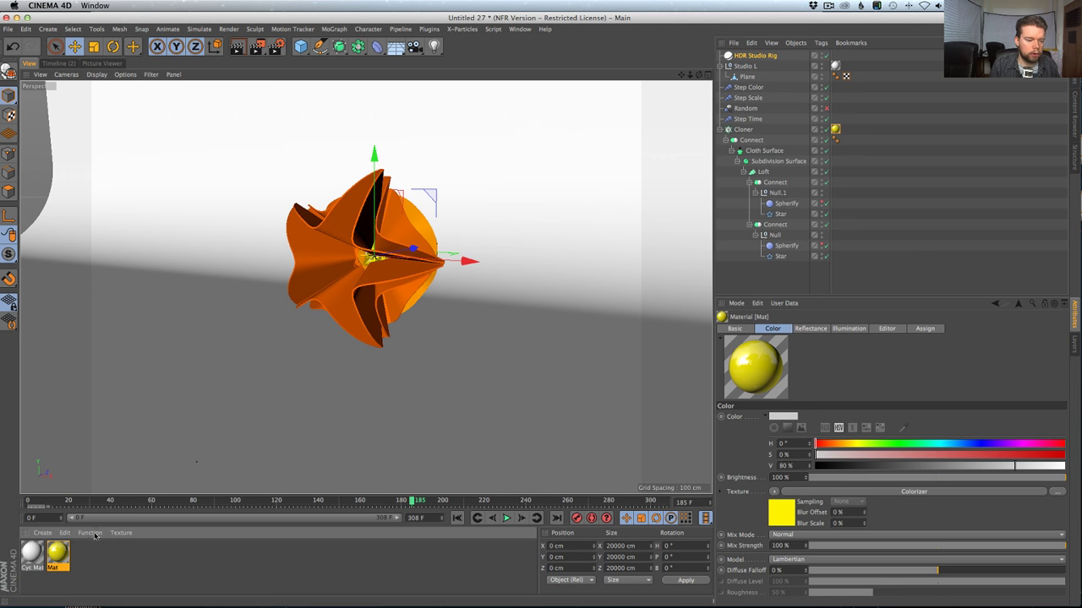
Examine the settings of the Wet layer in the Mat material's Reflectance channel.
{"action": "double_click", "coordinate": [58, 554]}
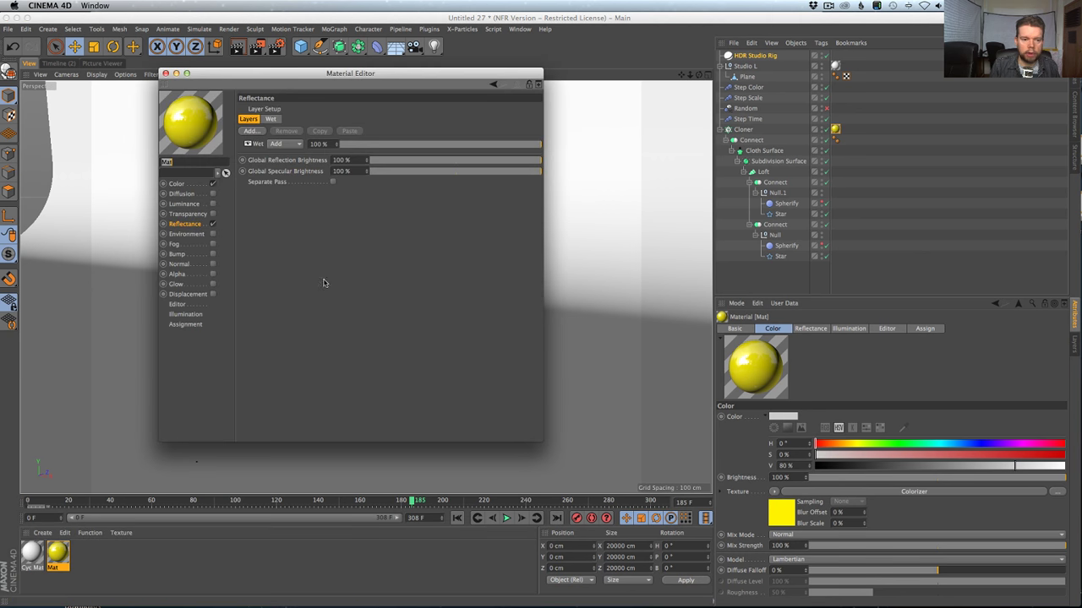
{"action": "left_click", "coordinate": [256, 144]}
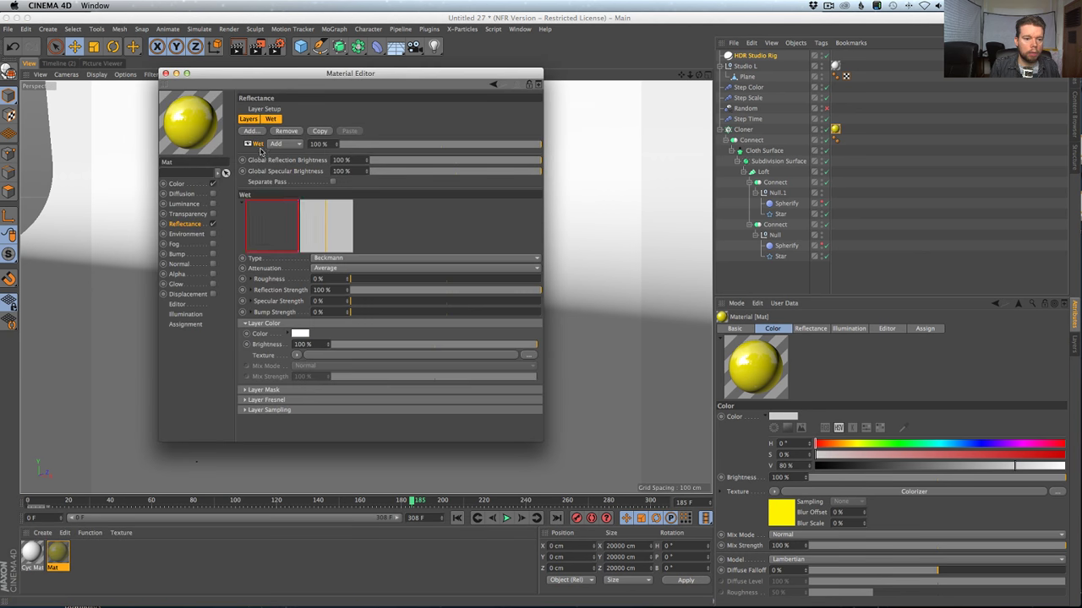
{"action": "left_click", "coordinate": [166, 75]}
Collapse the Studio L group, leave the Cloner selected, and switch to Chrome to view the Xbox - Motion Brand Identity reference video.
{"action": "scroll", "coordinate": [413, 265], "scroll_direction": "up", "scroll_amount": 3}
{"action": "left_click_drag", "start_coordinate": [413, 266], "coordinate": [463, 274], "text": "alt"}
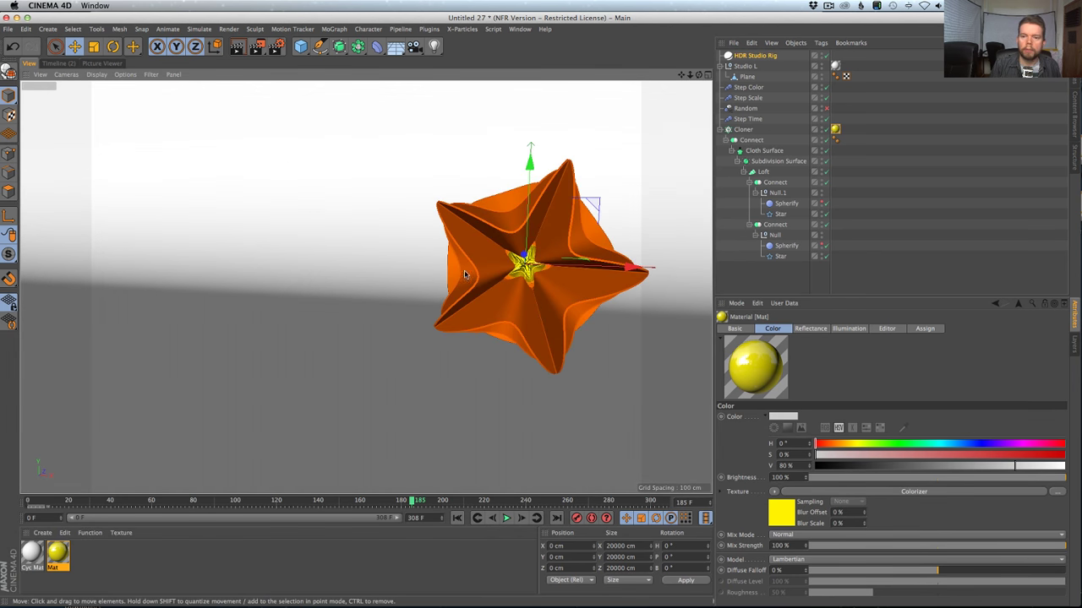
{"action": "left_click", "coordinate": [729, 66]}
{"action": "left_click", "coordinate": [577, 212]}
{"action": "key", "text": "super+Tab"}
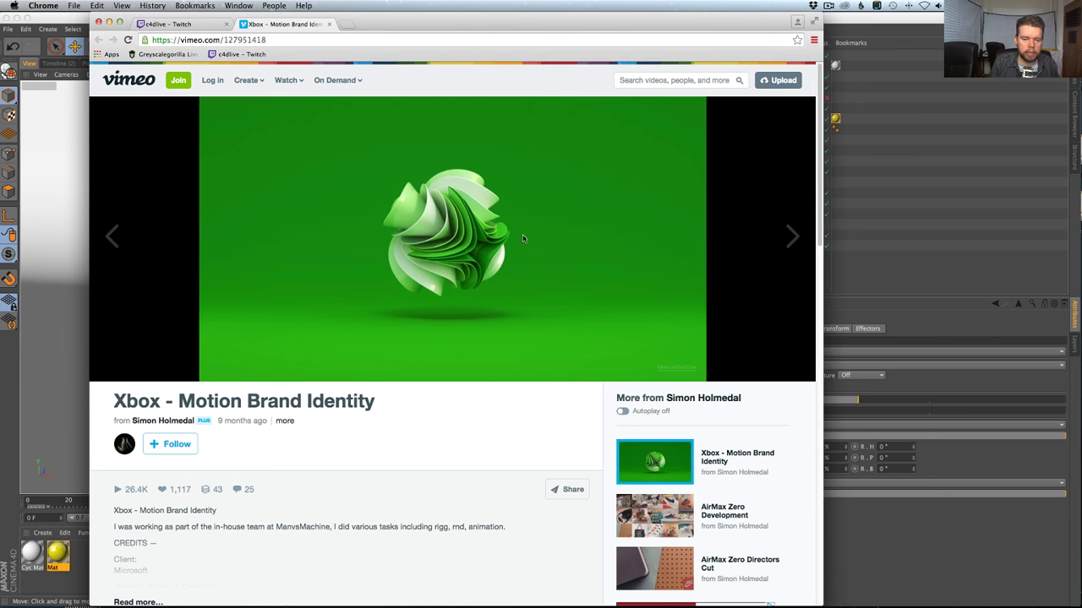
Play the Xbox reference video further to study the shape's motion, and switch back to Cinema 4D.
{"action": "left_click", "coordinate": [457, 256]}
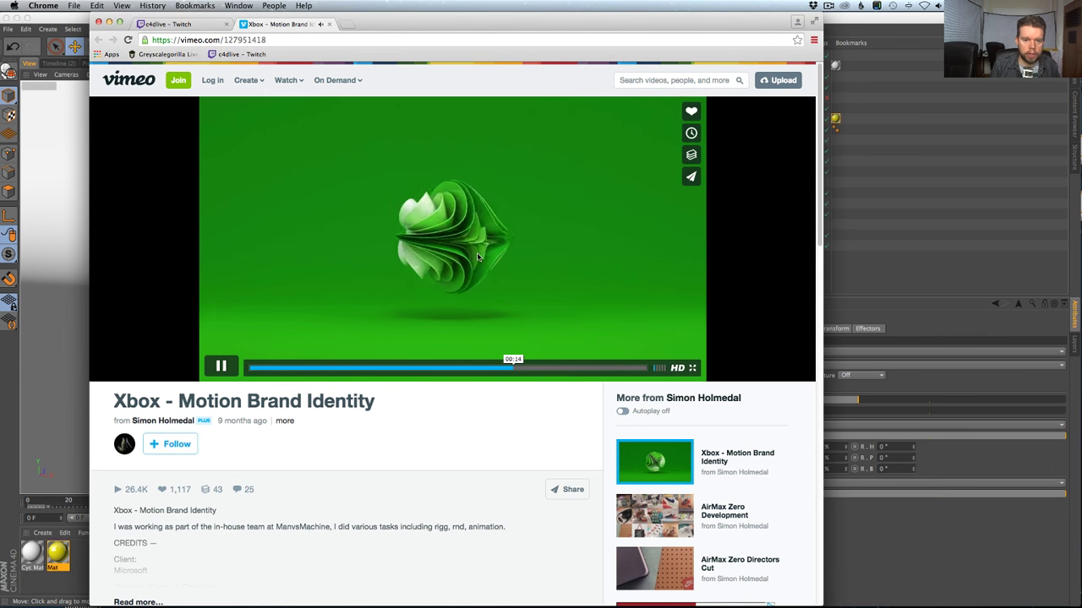
{"action": "left_click", "coordinate": [305, 341]}
{"action": "key", "text": "super+Tab"}
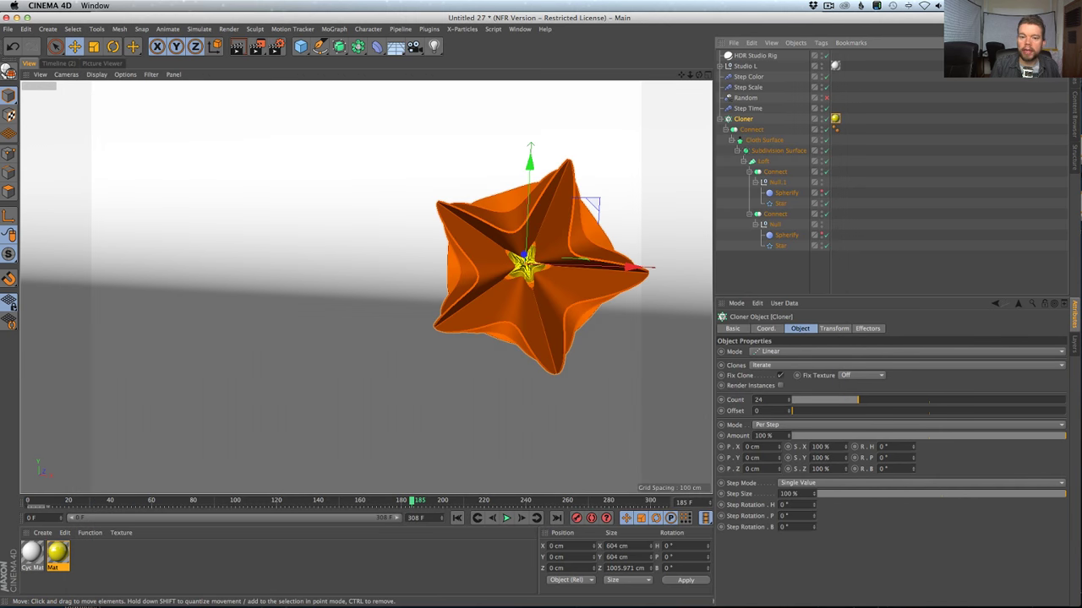
Add a Signal tag to the Cloner and link the Cloner's H, P and B rotation to it.
{"action": "left_click_drag", "start_coordinate": [606, 239], "coordinate": [575, 253], "text": "alt"}
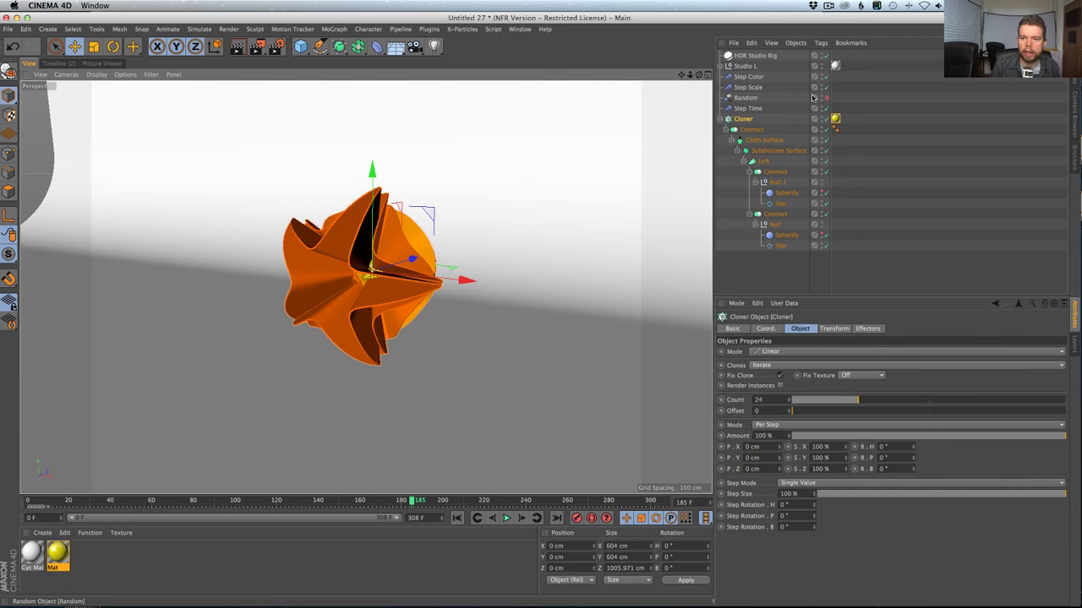
{"action": "right_click", "coordinate": [748, 119]}
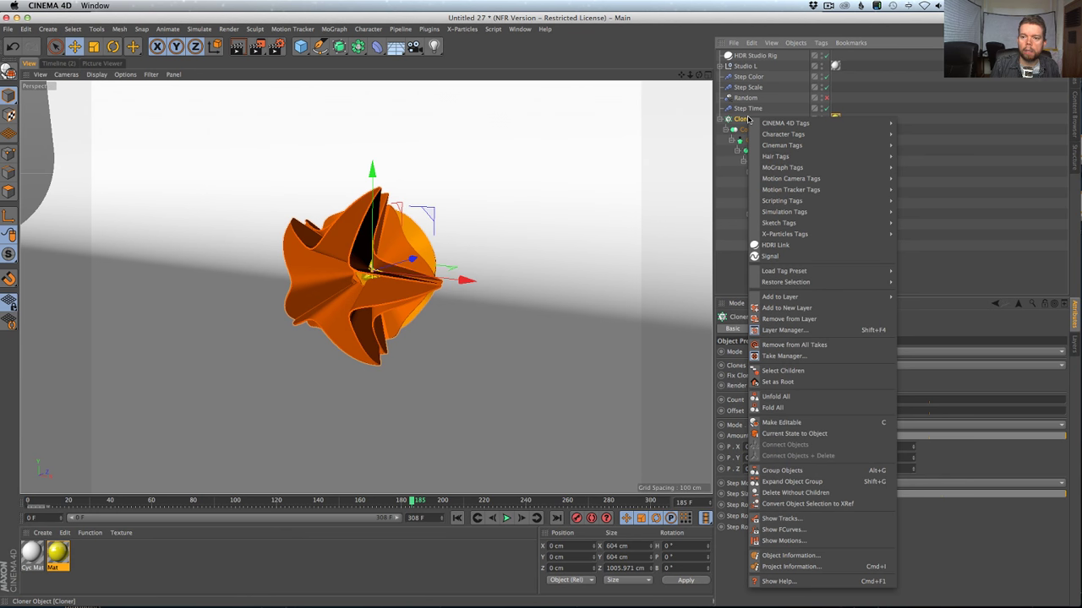
{"action": "left_click", "coordinate": [769, 256]}
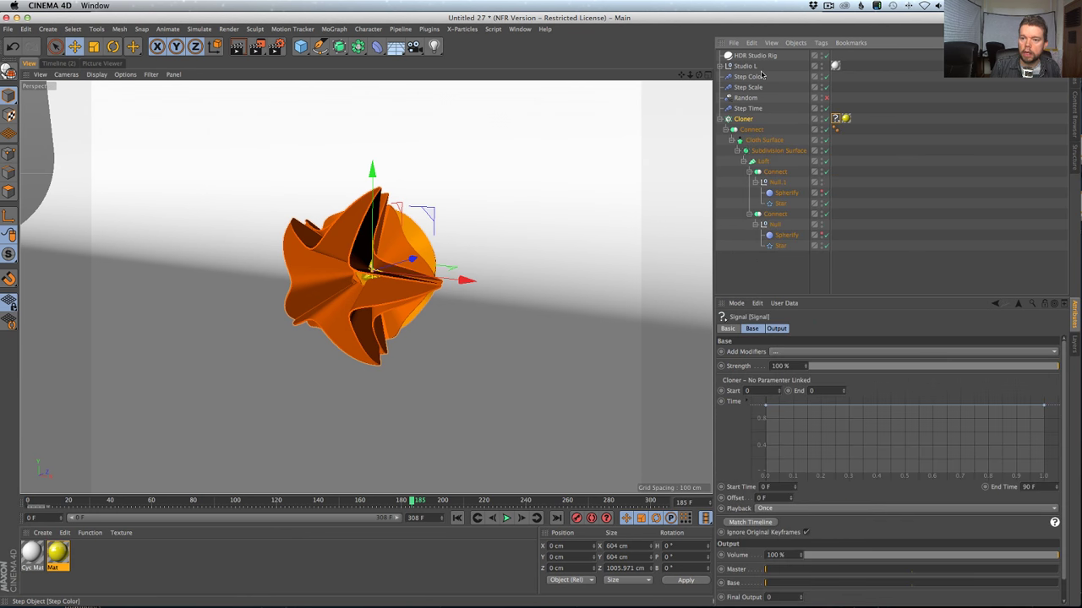
{"action": "left_click", "coordinate": [740, 121]}
{"action": "left_click", "coordinate": [767, 330]}
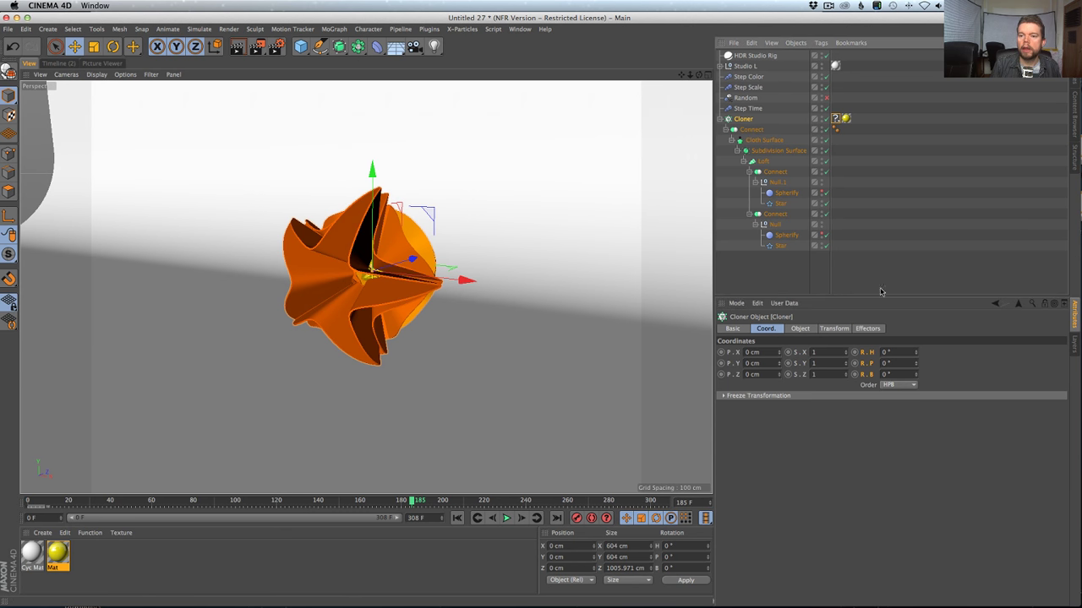
{"action": "left_click_drag", "start_coordinate": [864, 365], "coordinate": [920, 323]}
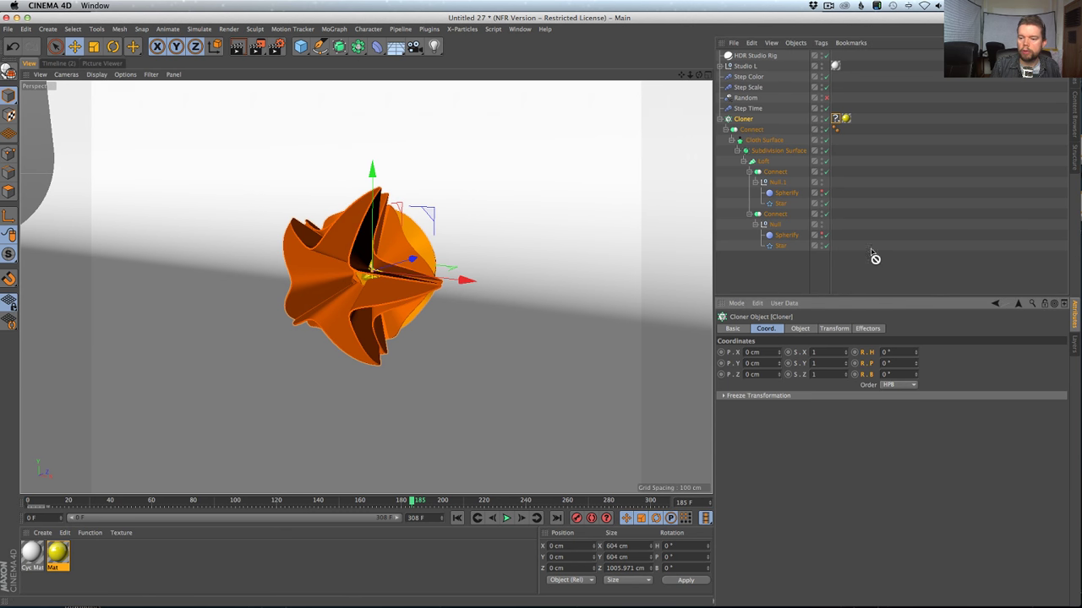
{"action": "left_click", "coordinate": [834, 119]}
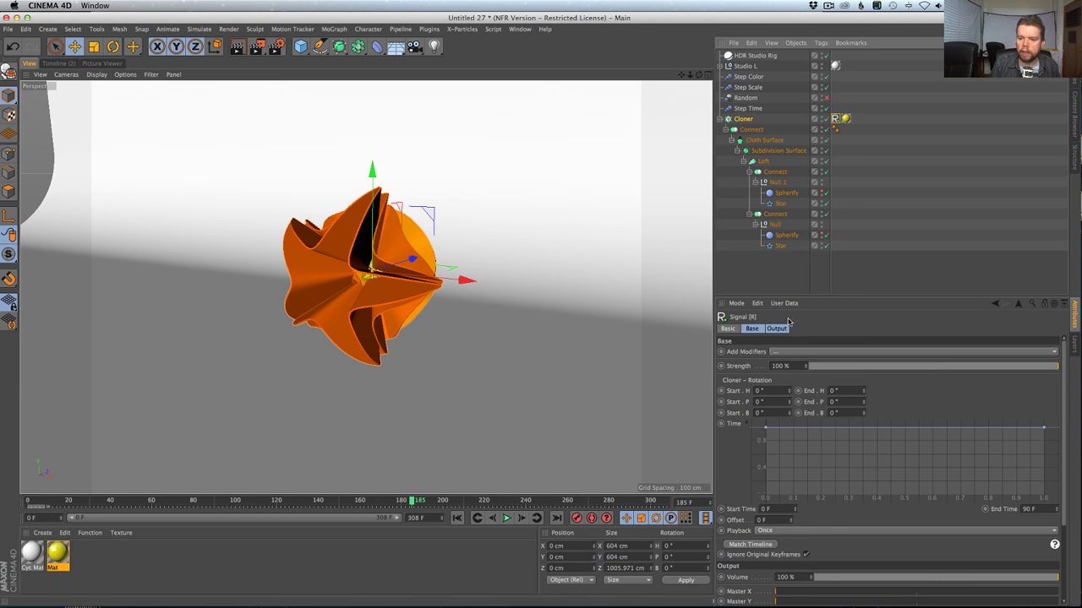
Add a Noise modifier to the Signal tag with 90° variation on H, P and B.
{"action": "left_click", "coordinate": [789, 353]}
{"action": "left_click", "coordinate": [787, 373]}
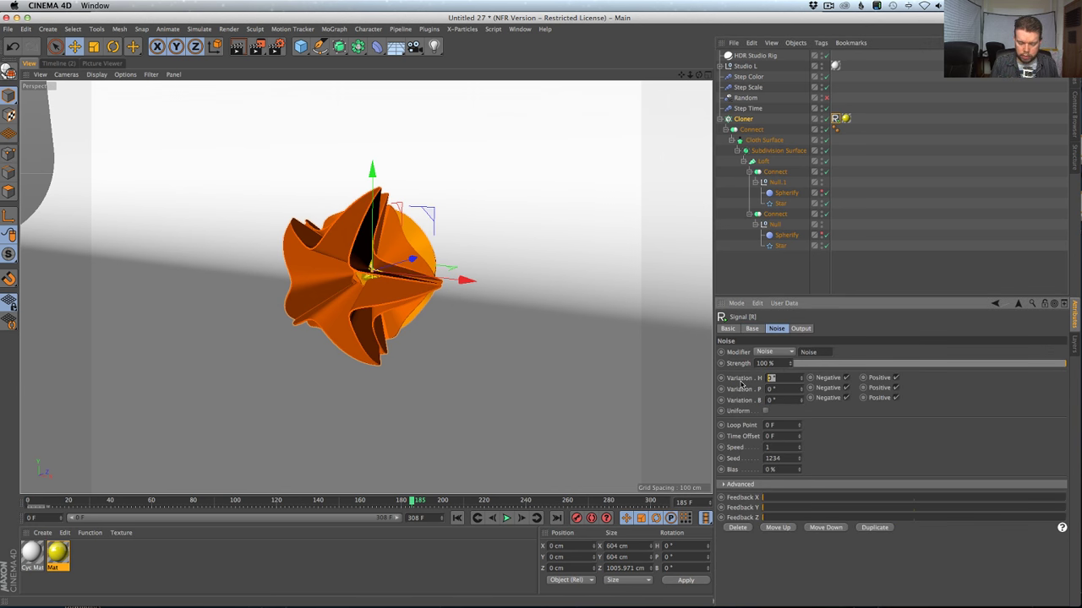
{"action": "type", "text": "90"}
{"action": "key", "text": "Tab"}
{"action": "type", "text": "90"}
{"action": "key", "text": "Return"}
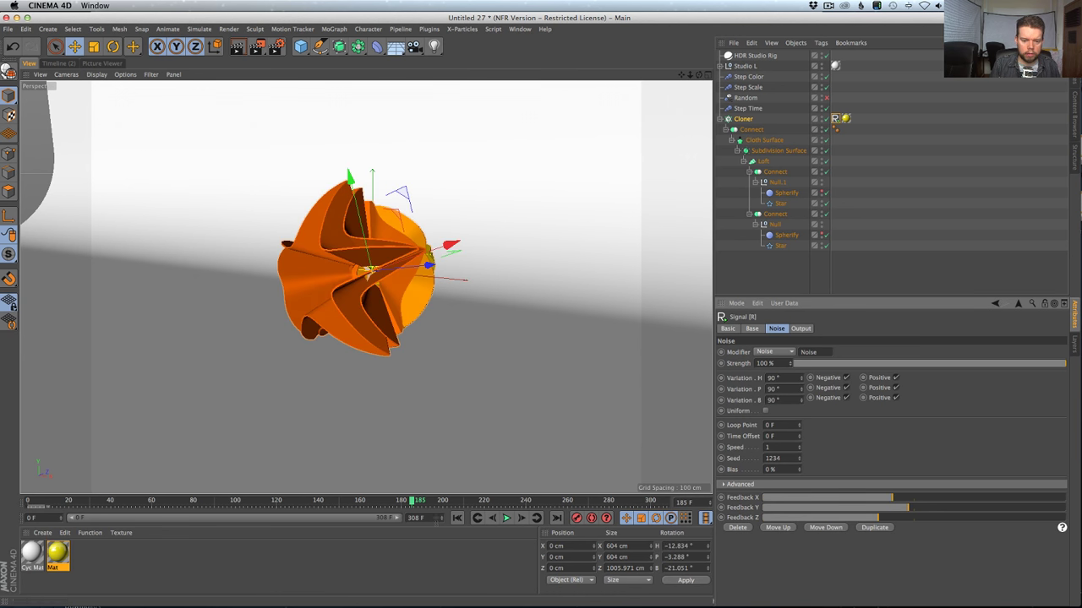
Play the animation from the start and set the Signal noise speed to 0.25.
{"action": "left_click", "coordinate": [457, 518]}
{"action": "left_click", "coordinate": [504, 519]}
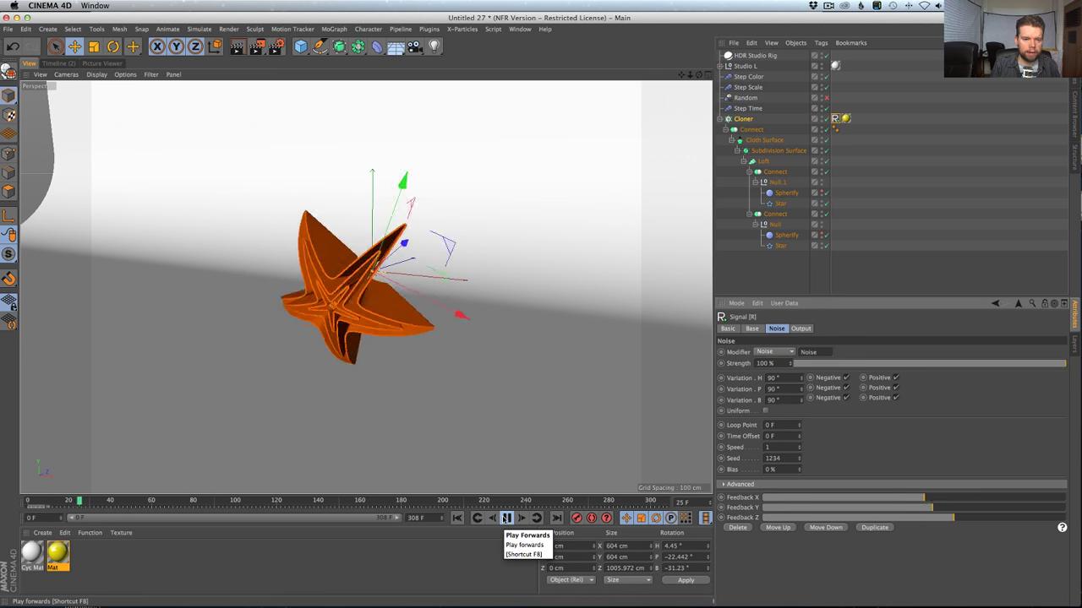
{"action": "double_click", "coordinate": [786, 446]}
{"action": "type", "text": "25"}
{"action": "key", "text": "Return"}
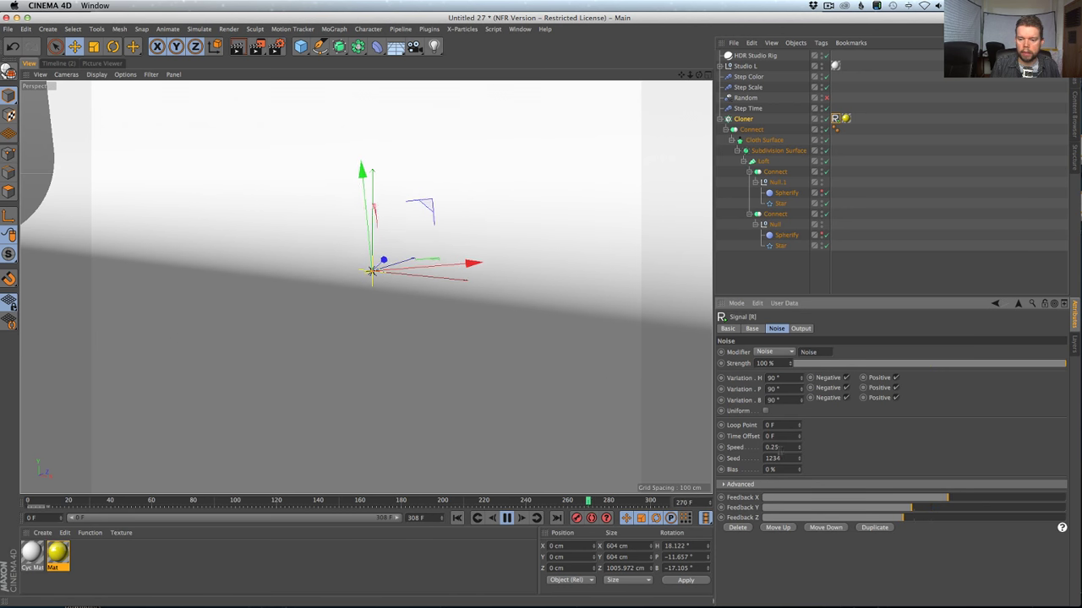
Set the Signal noise variation to 166° on H, P and B, and deselect the Cloner.
{"action": "left_click", "coordinate": [773, 378]}
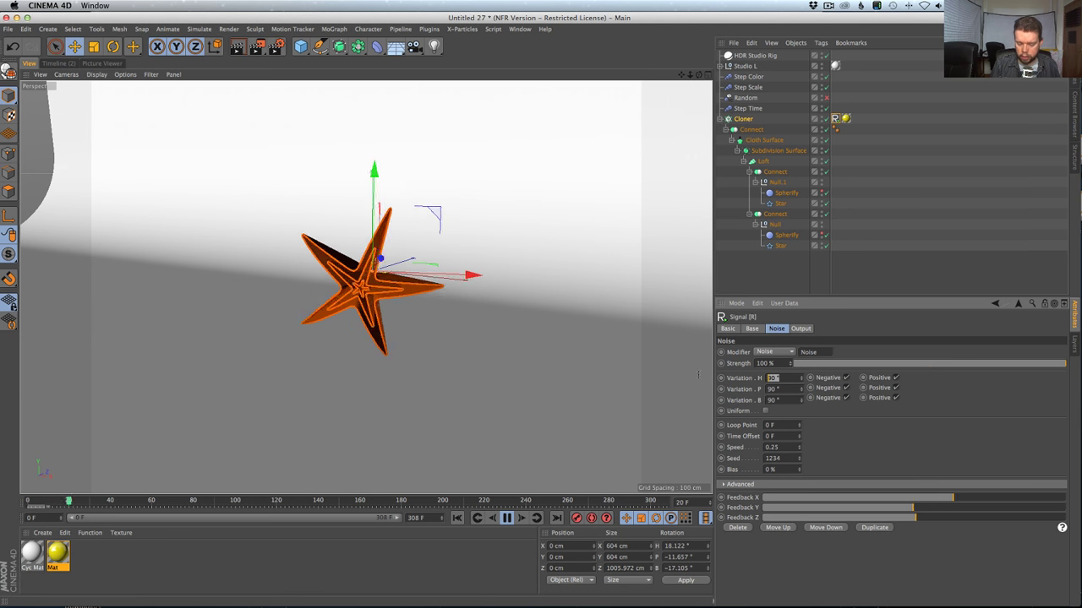
{"action": "type", "text": "166"}
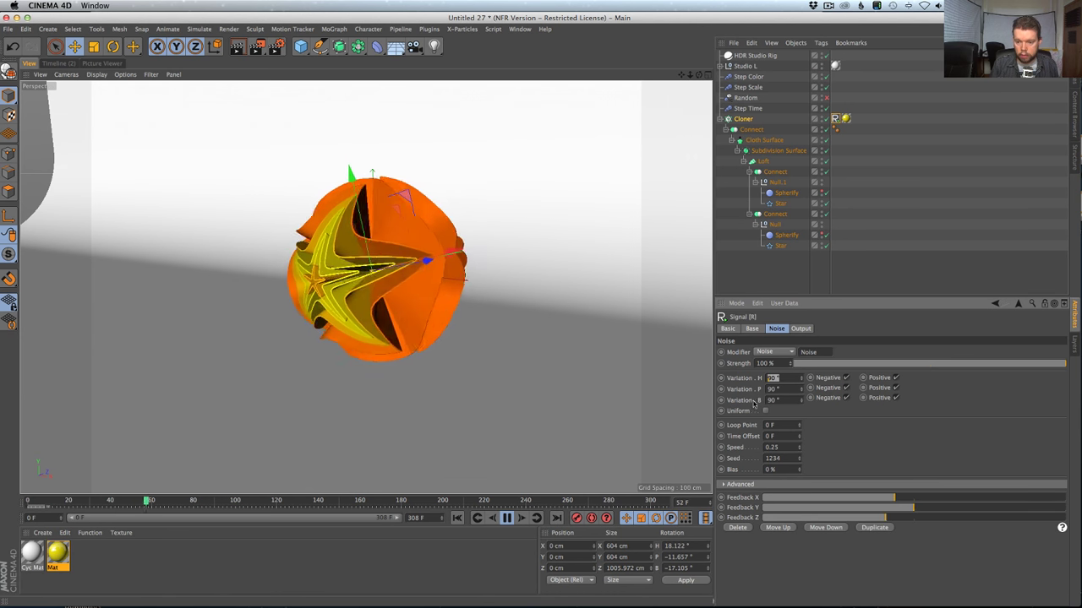
{"action": "key", "text": "Tab"}
{"action": "type", "text": "166"}
{"action": "key", "text": "Tab"}
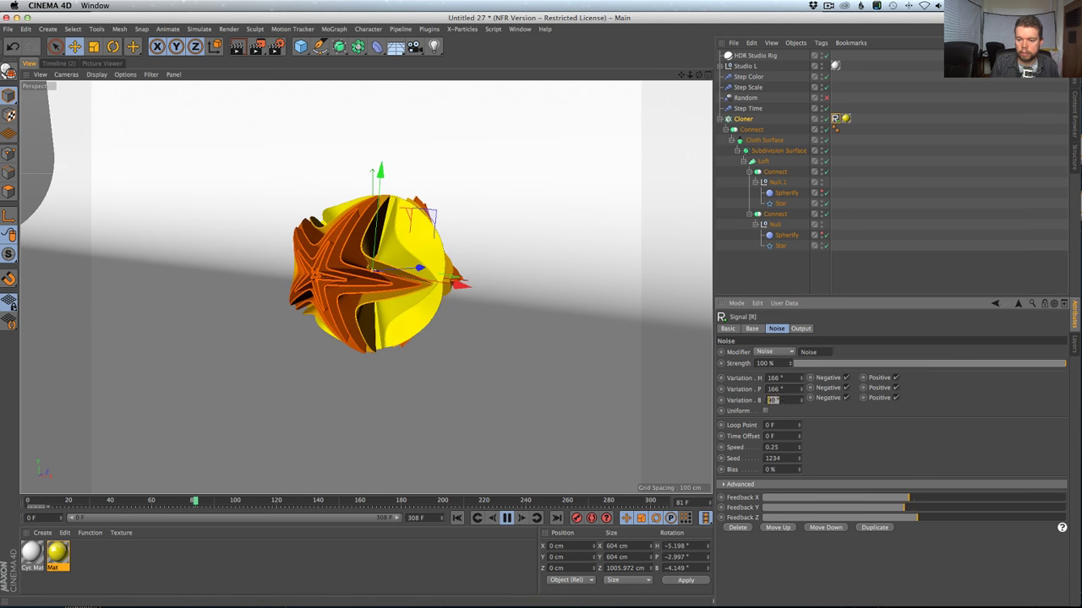
{"action": "type", "text": "166"}
{"action": "key", "text": "Return"}
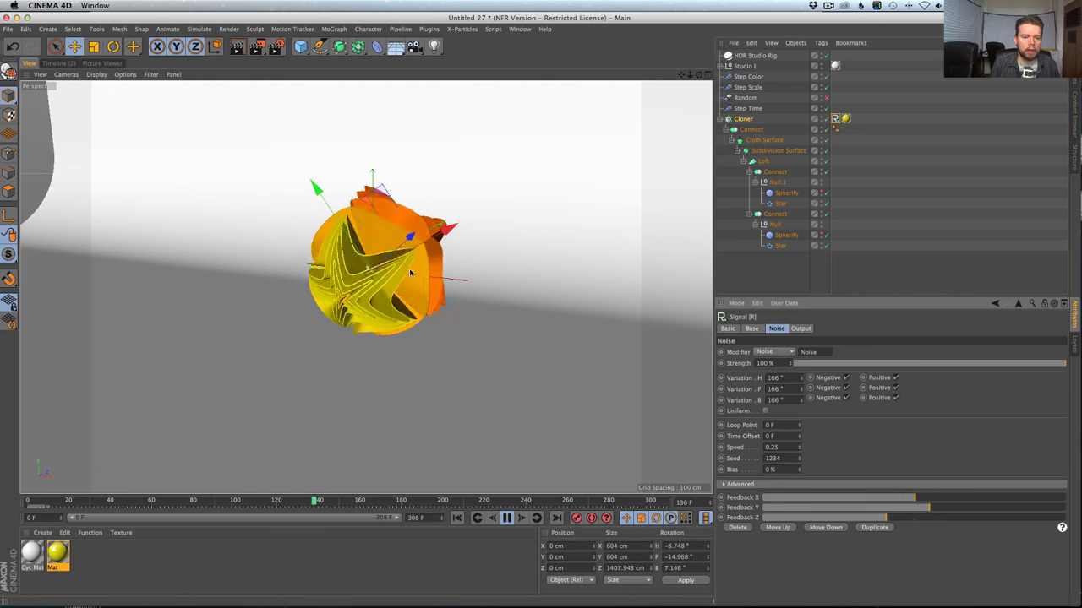
{"action": "left_click", "coordinate": [508, 266]}
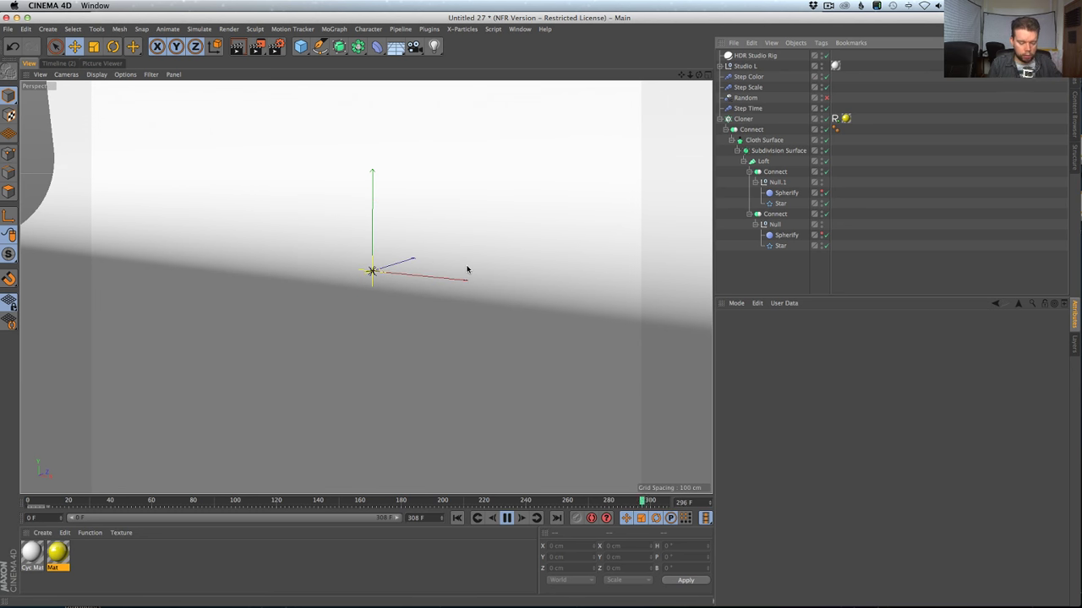
Switch to Chrome, review the Xbox - Motion Brand Identity video to its end, and return to Cinema 4D.
{"action": "key", "text": "super+Tab"}
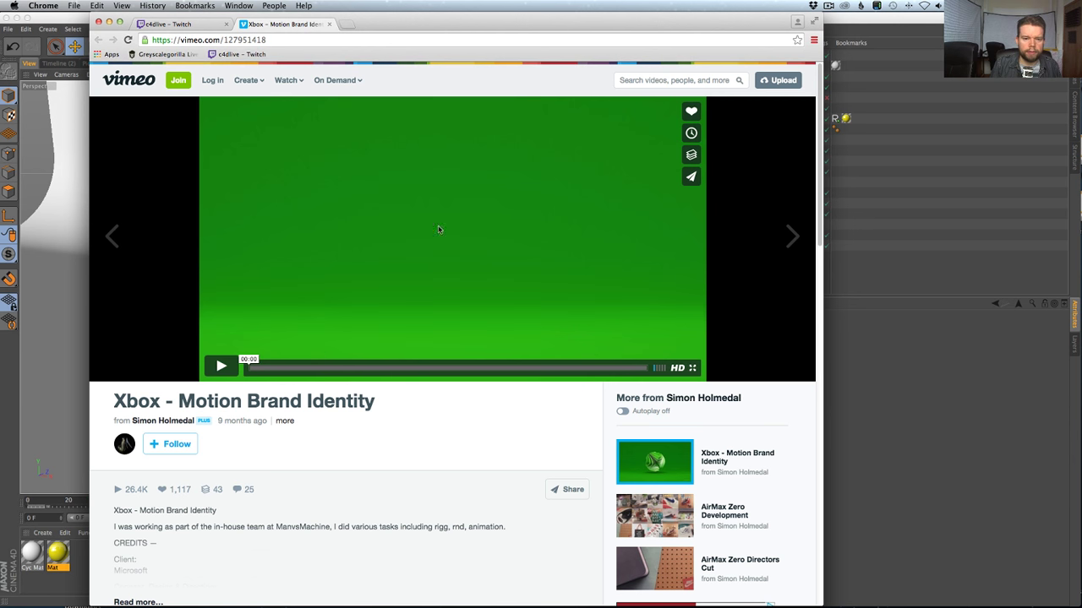
{"action": "left_click", "coordinate": [471, 369]}
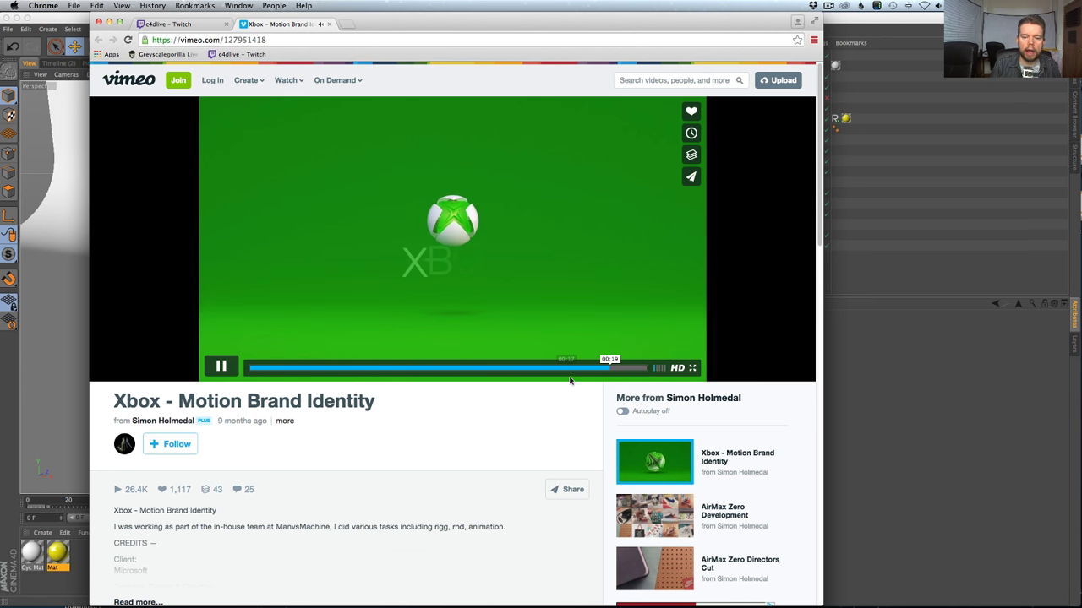
{"action": "key", "text": "Left"}
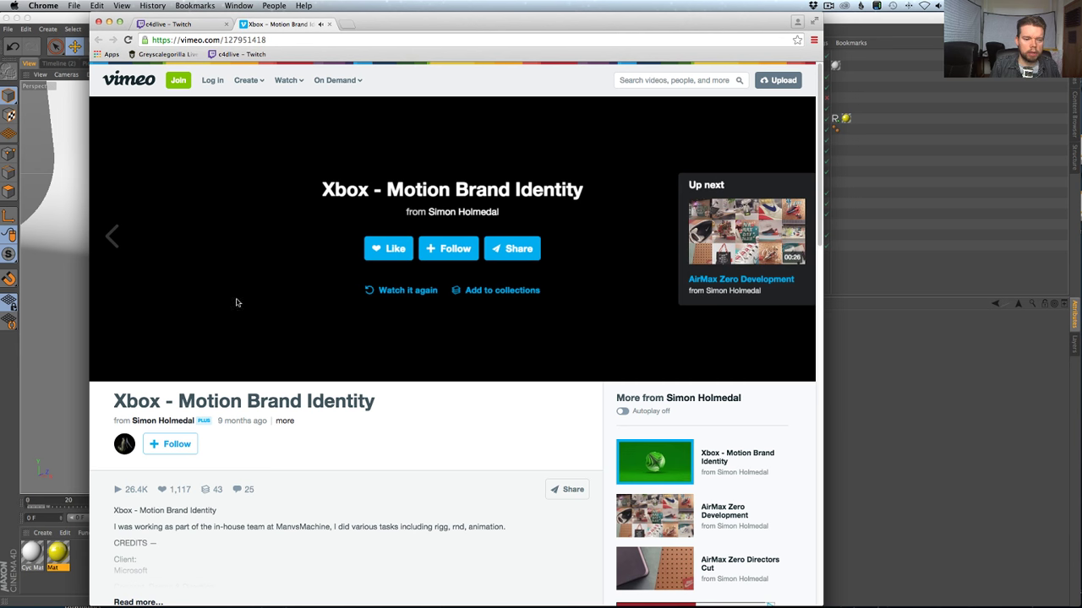
{"action": "scroll", "coordinate": [211, 203], "scroll_direction": "down", "scroll_amount": 5}
{"action": "scroll", "coordinate": [269, 255], "scroll_direction": "up", "scroll_amount": 5}
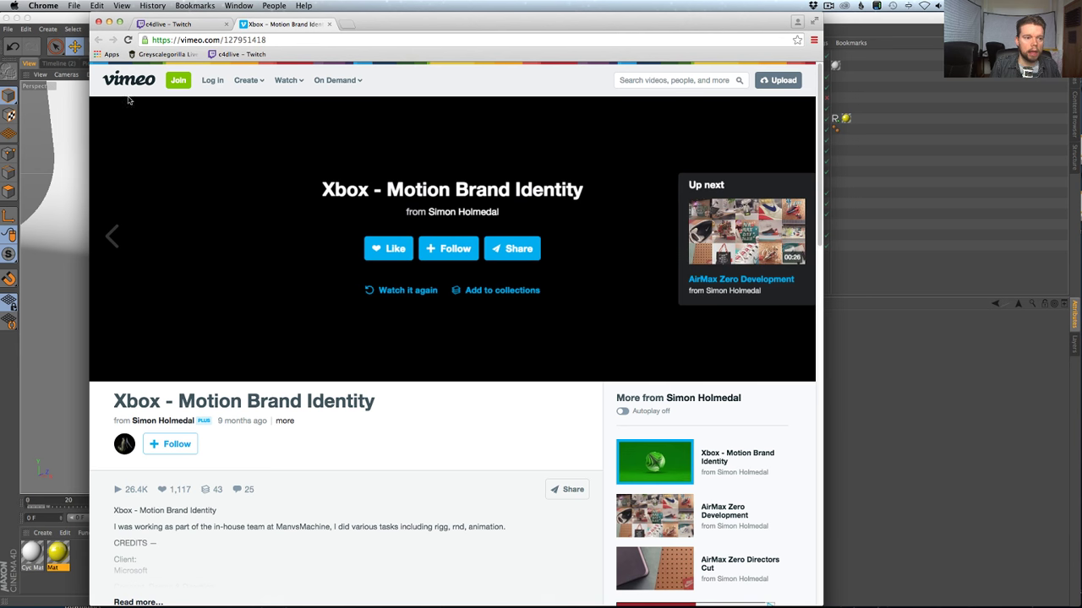
{"action": "left_click", "coordinate": [127, 40]}
{"action": "key", "text": "super+Tab"}
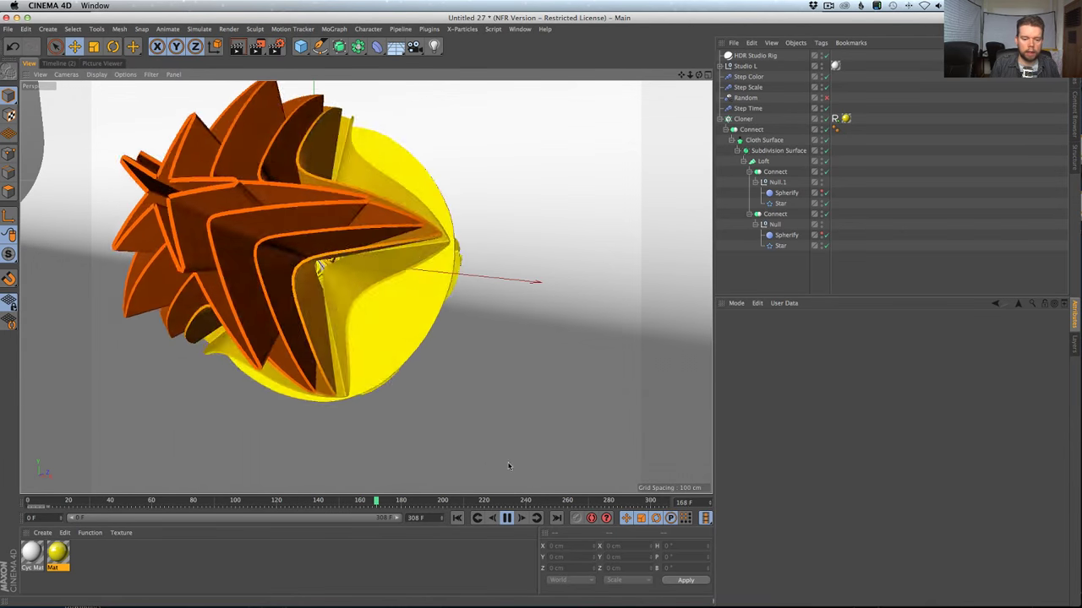
Stop playback and disable Global Illumination in the render settings.
{"action": "left_click", "coordinate": [505, 518]}
{"action": "scroll", "coordinate": [285, 287], "scroll_direction": "down", "scroll_amount": 6}
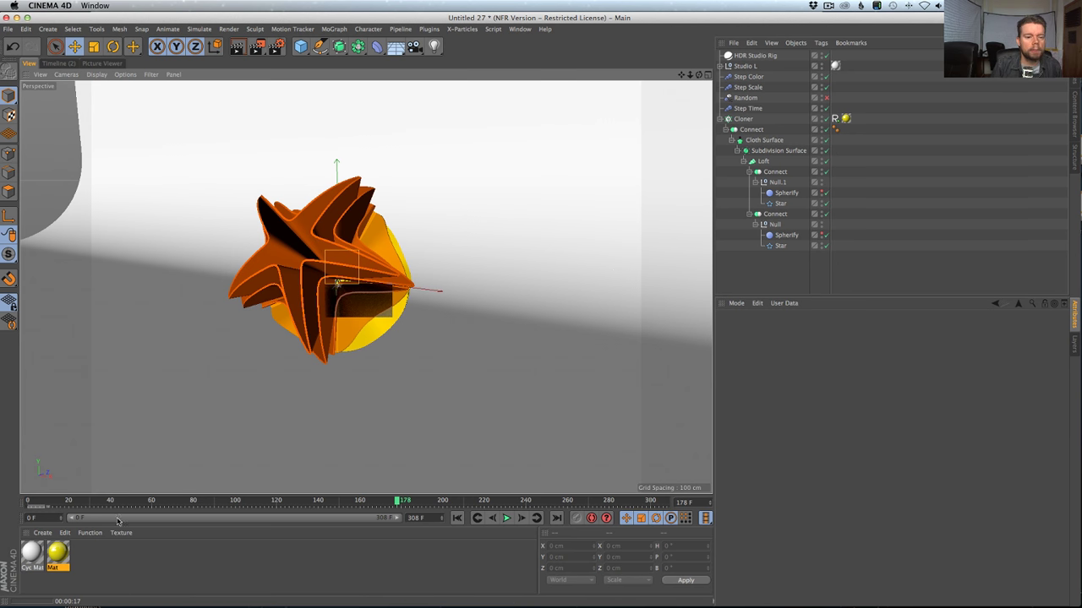
{"action": "key", "text": "super+b"}
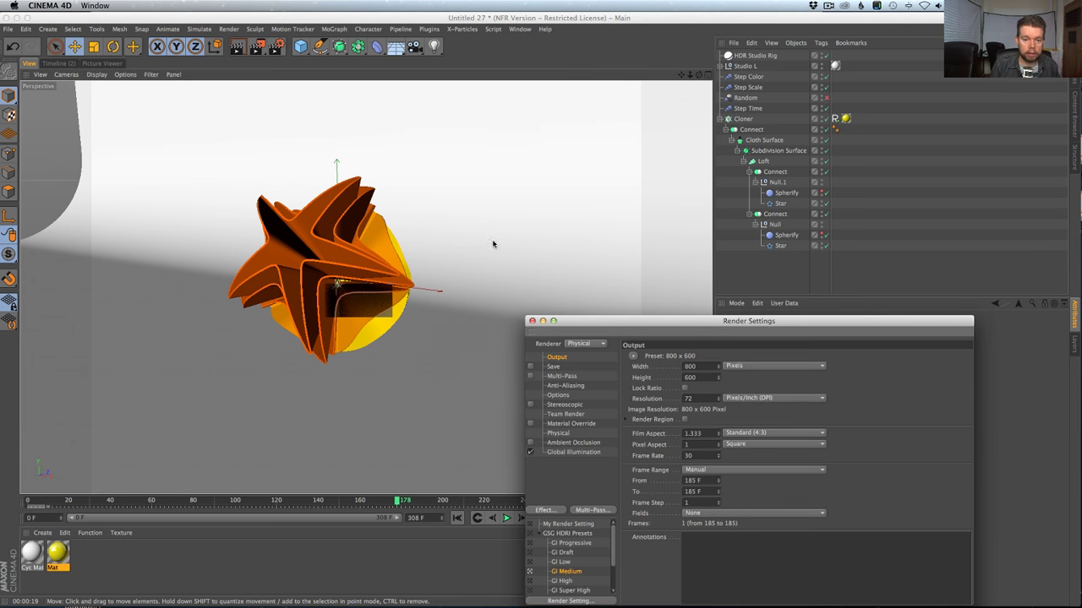
{"action": "left_click", "coordinate": [531, 453]}
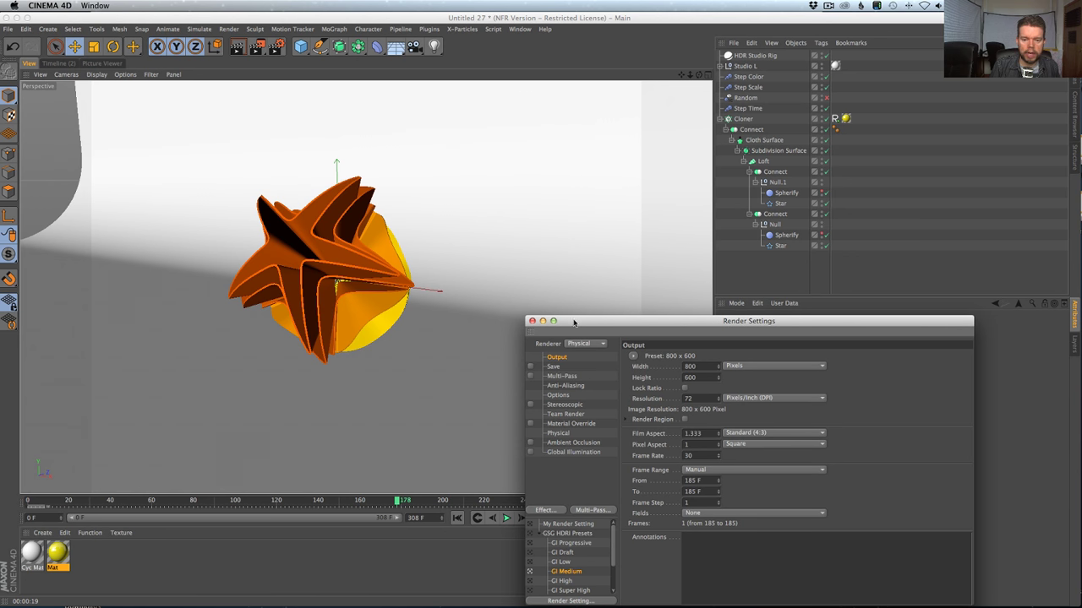
{"action": "left_click_drag", "start_coordinate": [574, 321], "coordinate": [571, 200]}
Copy the Colorizer texture from the Mat material's Color channel and disable that channel.
{"action": "double_click", "coordinate": [57, 553]}
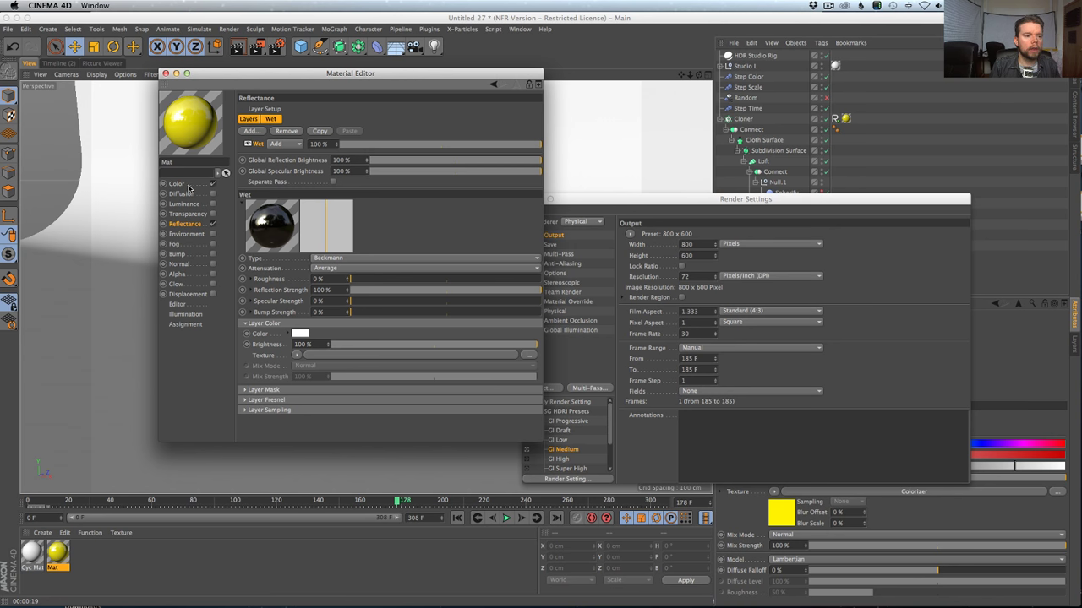
{"action": "left_click", "coordinate": [189, 188]}
{"action": "left_click", "coordinate": [295, 184]}
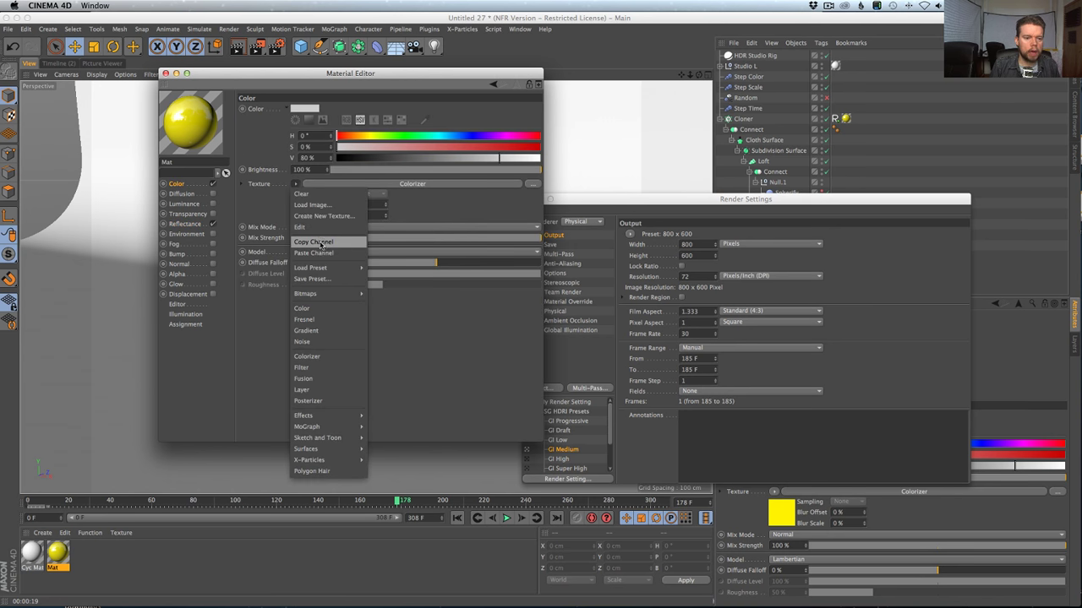
{"action": "left_click", "coordinate": [320, 243]}
{"action": "left_click", "coordinate": [212, 183]}
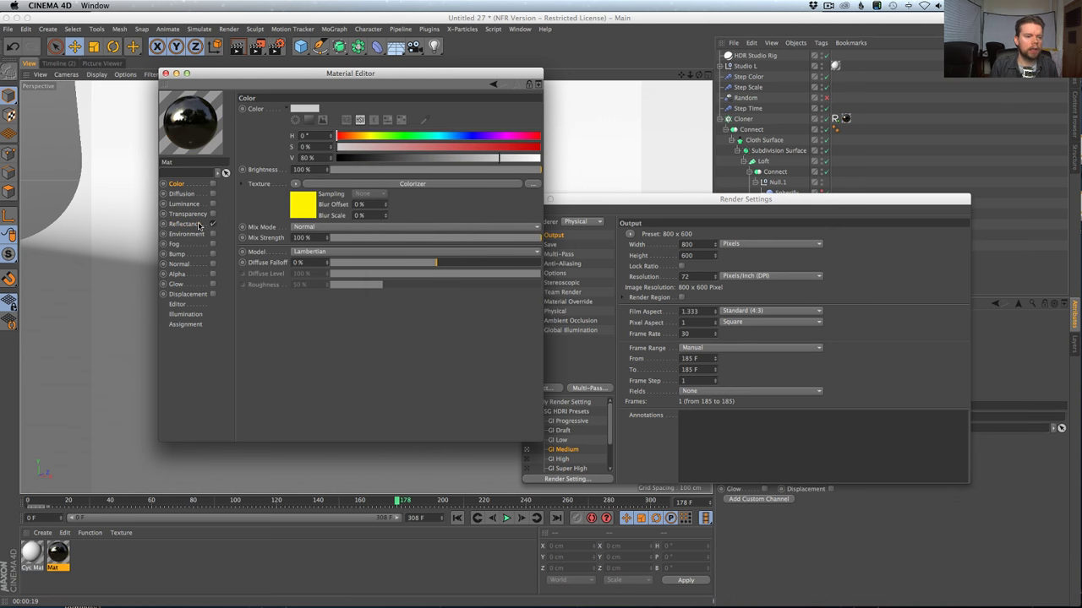
Duplicate the Wet layer in the Mat material's Reflectance channel by copying and pasting it.
{"action": "left_click", "coordinate": [194, 224]}
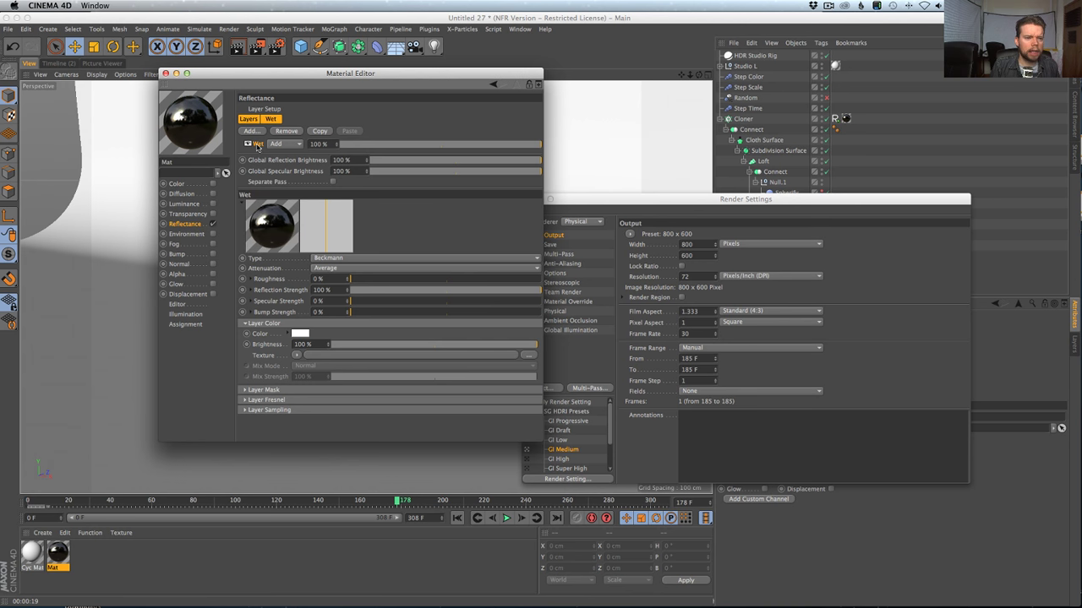
{"action": "left_click", "coordinate": [317, 133]}
{"action": "left_click", "coordinate": [346, 134]}
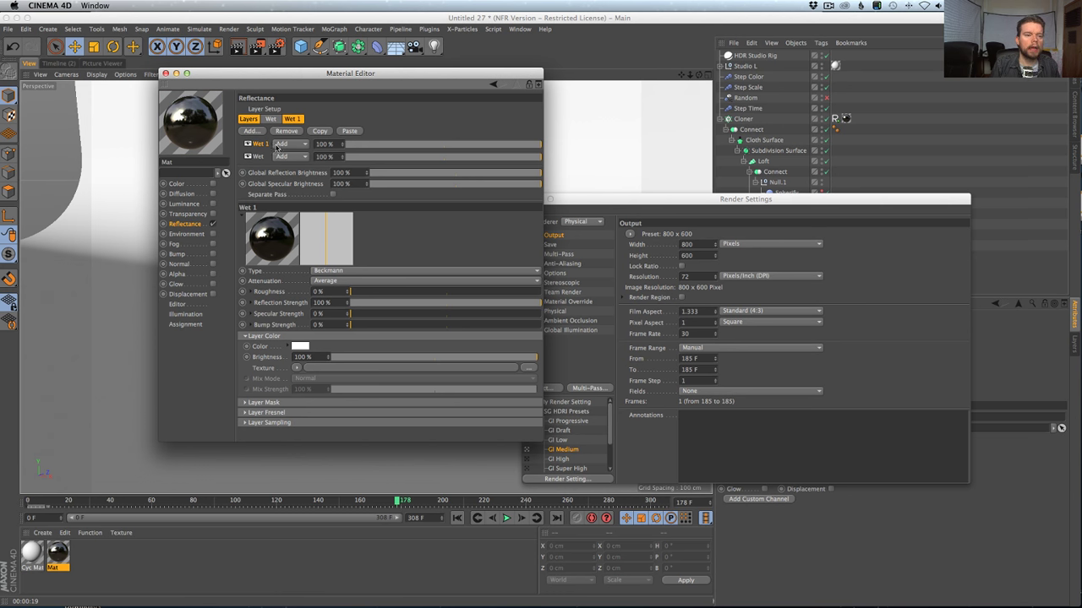
Paste the copied Colorizer into the original Wet layer's color texture and set that layer's type to Phong.
{"action": "left_click", "coordinate": [258, 157]}
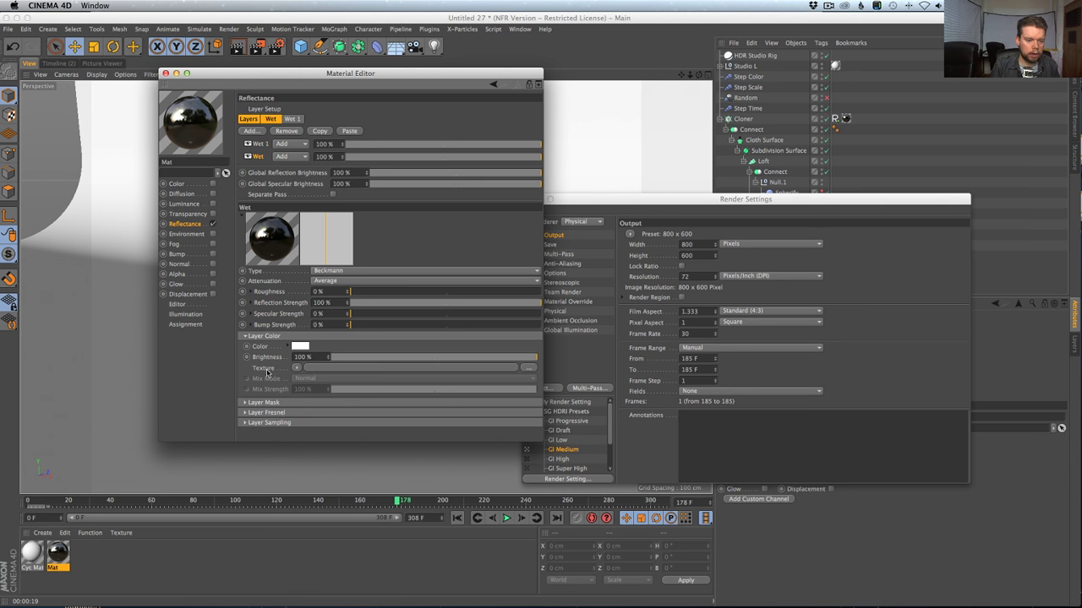
{"action": "left_click", "coordinate": [294, 368]}
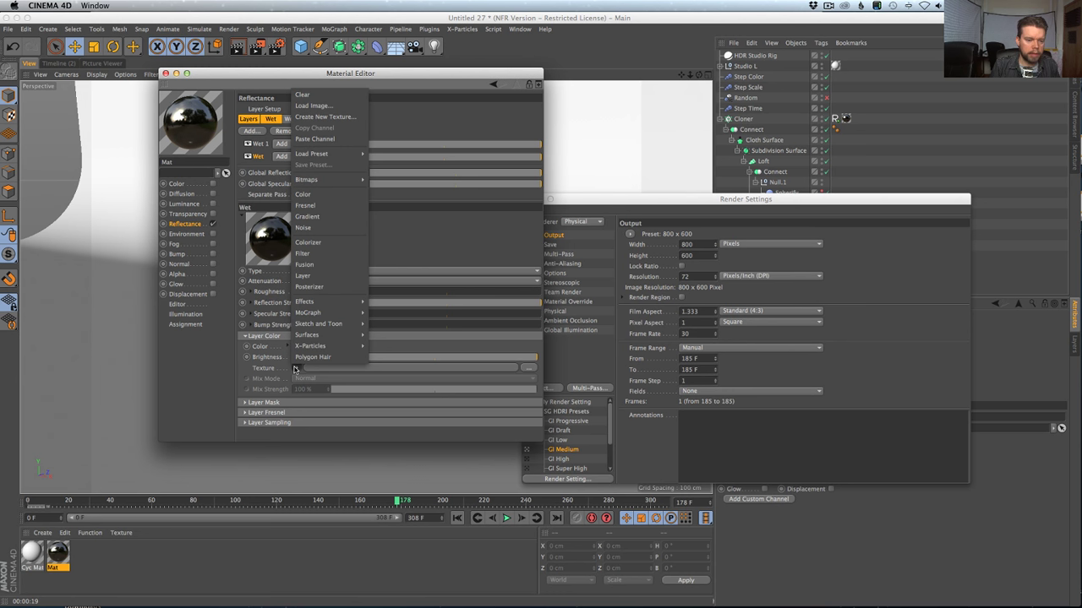
{"action": "left_click", "coordinate": [319, 142]}
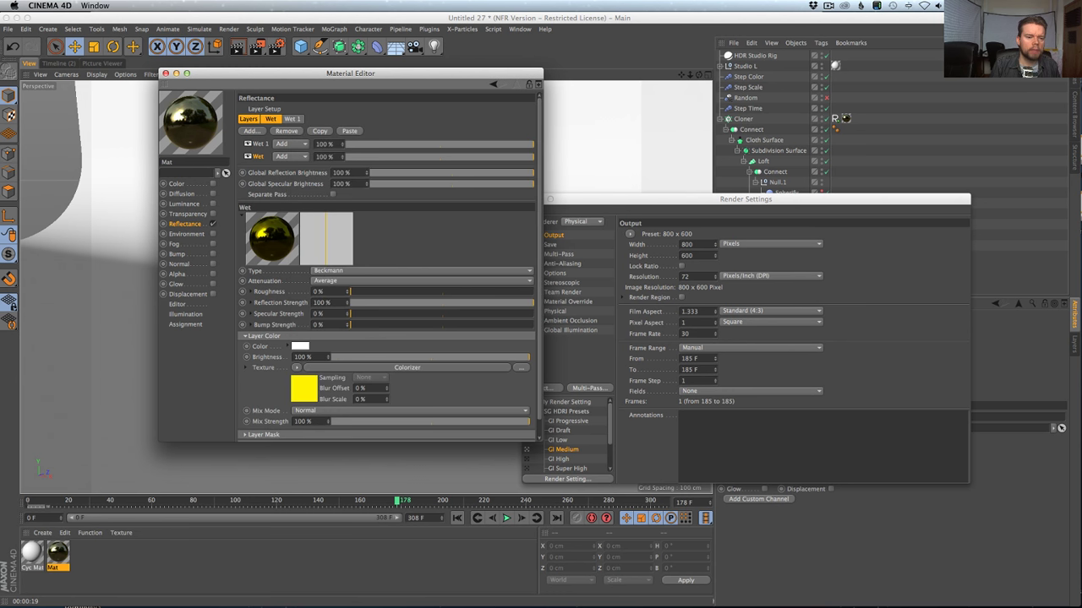
{"action": "left_click", "coordinate": [332, 270]}
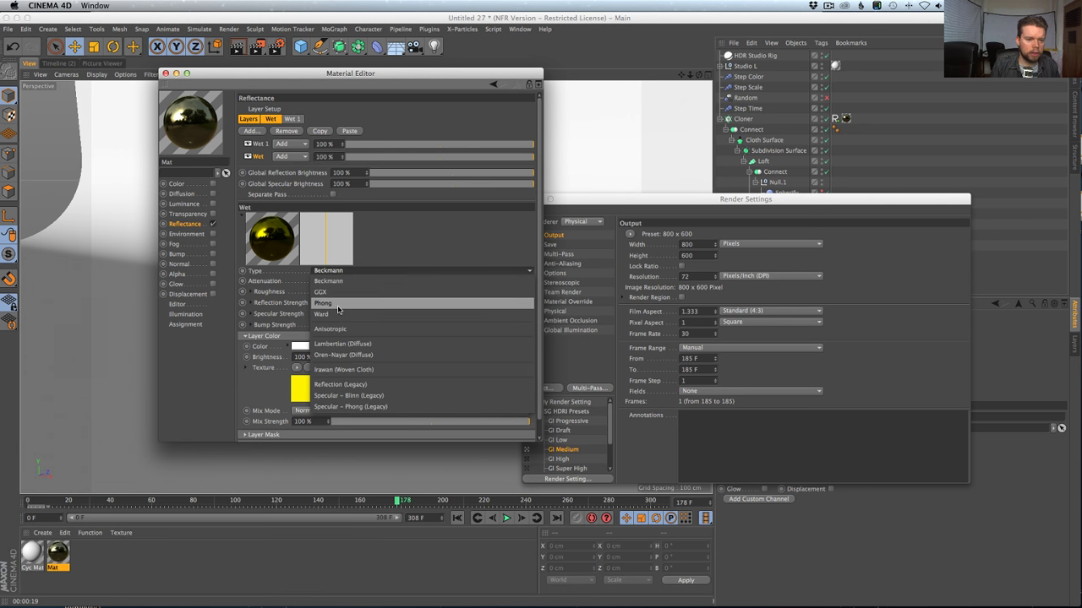
{"action": "left_click", "coordinate": [337, 306]}
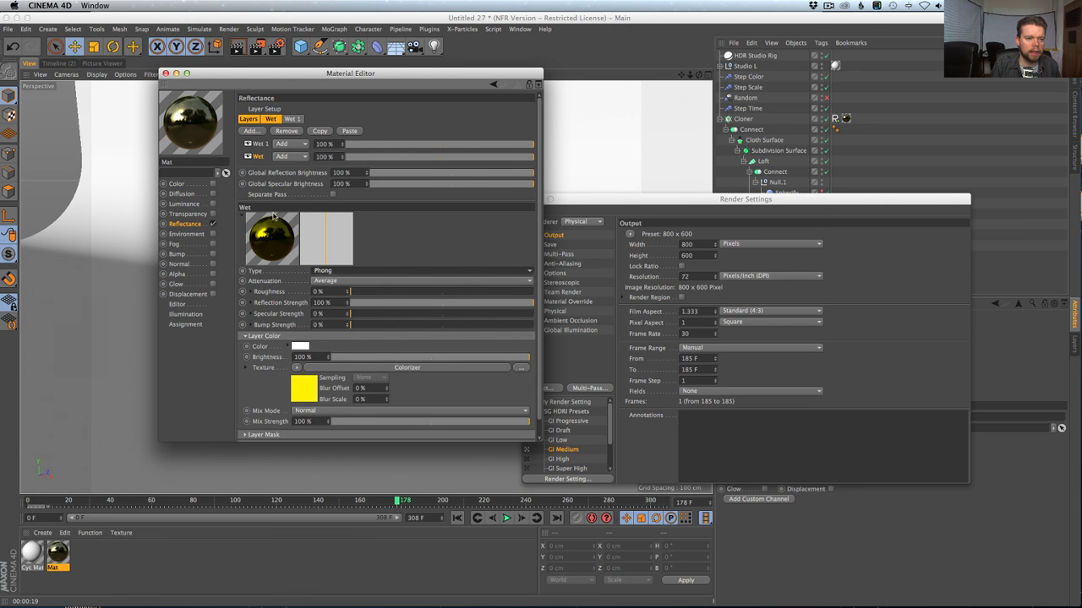
Hide the Wet 1 layer in the Mat material's reflectance and set the Wet layer's roughness to 100%.
{"action": "left_click", "coordinate": [247, 144]}
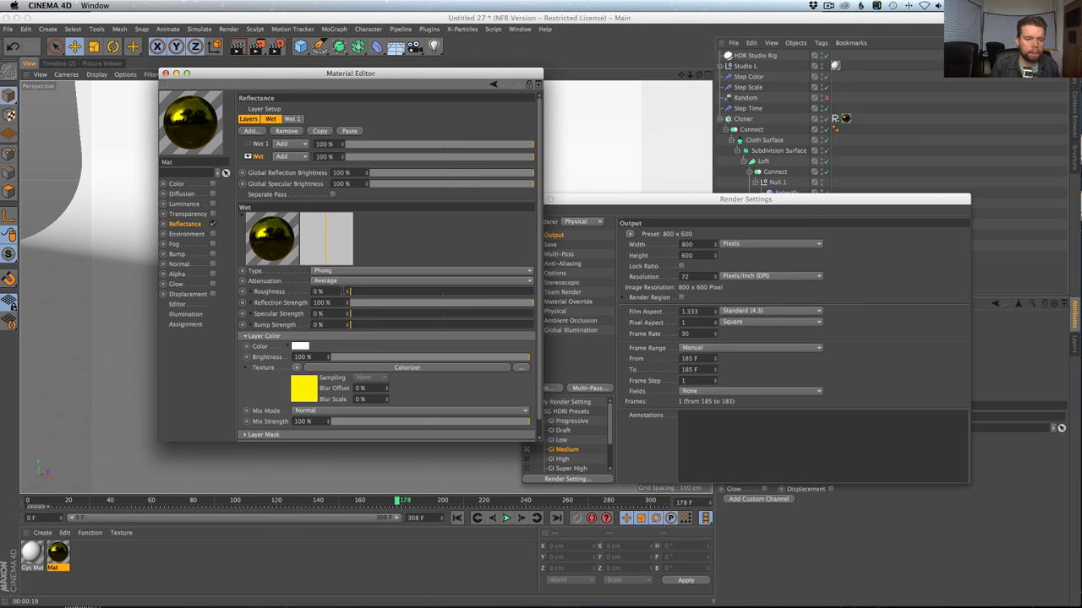
{"action": "mouse_move", "coordinate": [344, 292]}
{"action": "left_mouse_down"}
{"action": "mouse_move", "coordinate": [451, 293]}
{"action": "mouse_move", "coordinate": [348, 292]}
{"action": "left_mouse_up"}
{"action": "left_click_drag", "start_coordinate": [223, 75], "coordinate": [559, 125]}
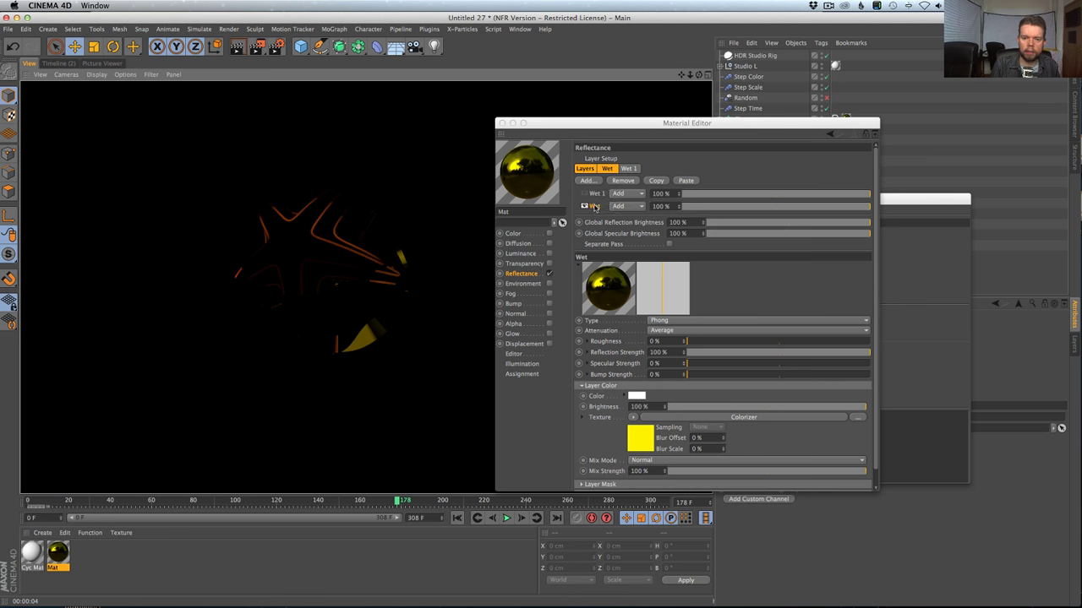
{"action": "left_click_drag", "start_coordinate": [697, 341], "coordinate": [794, 308]}
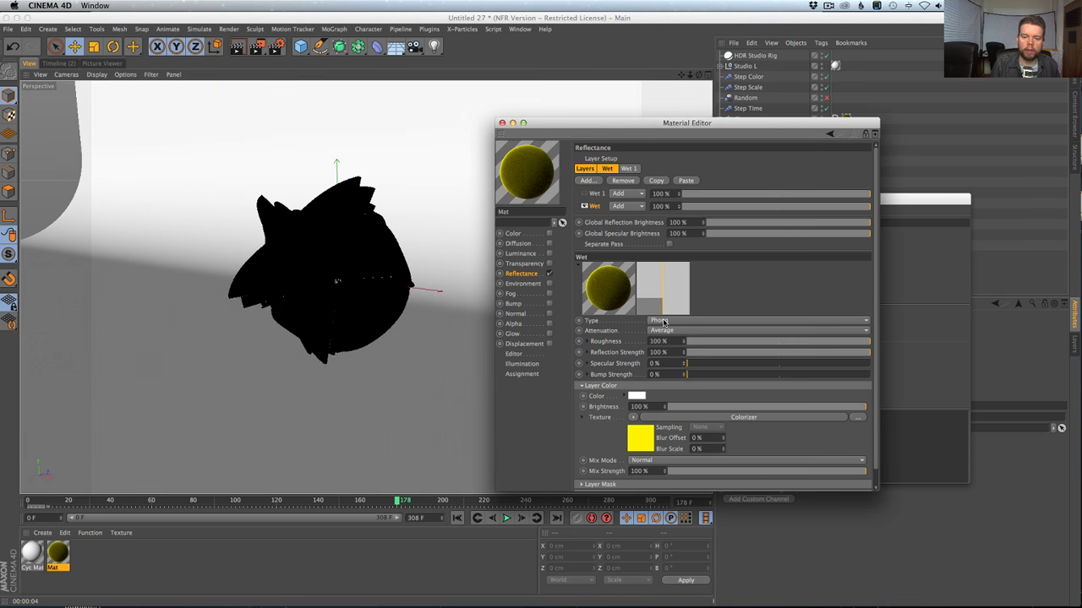
Set the Wet layer's type to GGX and raise its reflection strength to 642%.
{"action": "left_click", "coordinate": [661, 320]}
{"action": "left_click", "coordinate": [659, 320]}
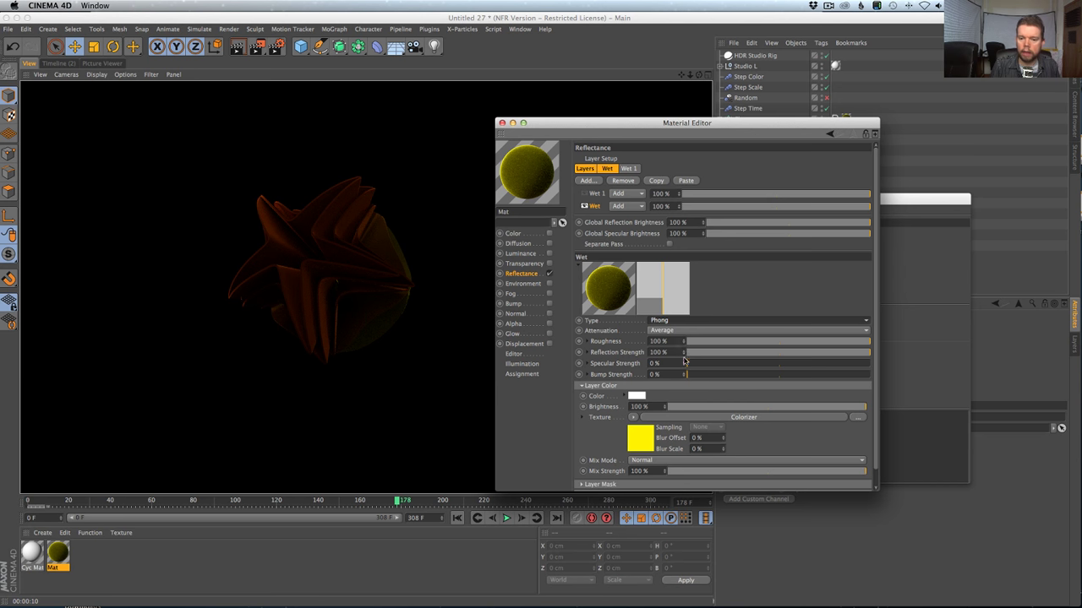
{"action": "left_click_drag", "start_coordinate": [685, 356], "coordinate": [664, 216]}
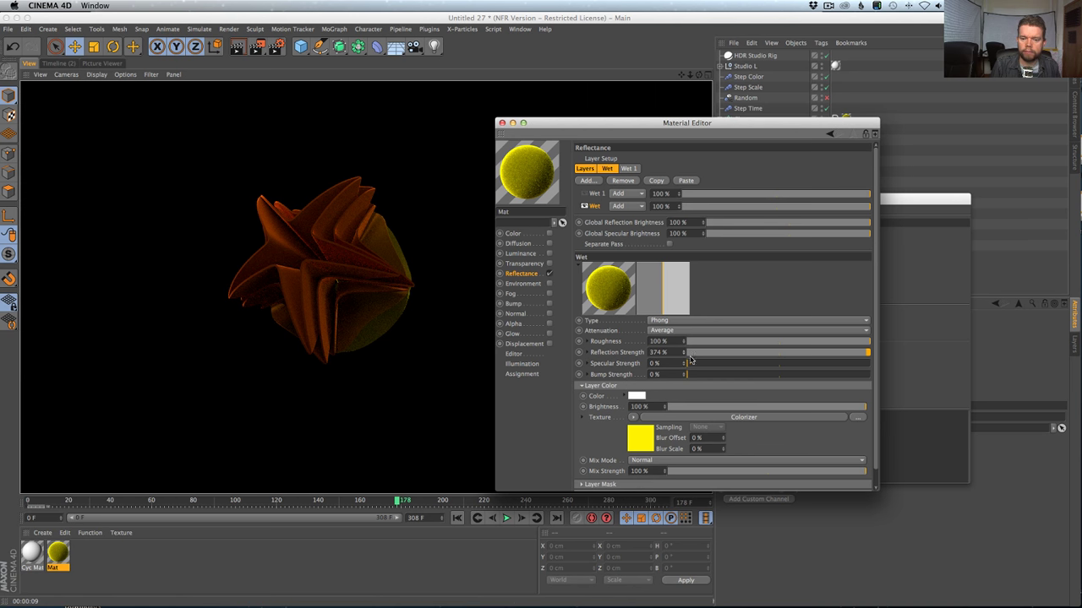
{"action": "left_click", "coordinate": [662, 321]}
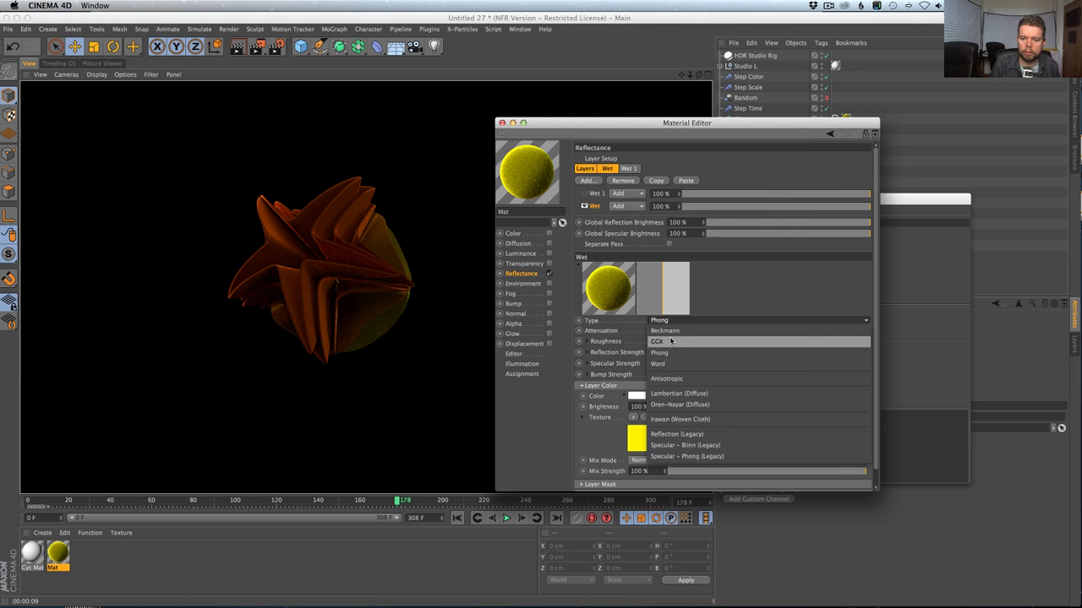
{"action": "left_click", "coordinate": [664, 341]}
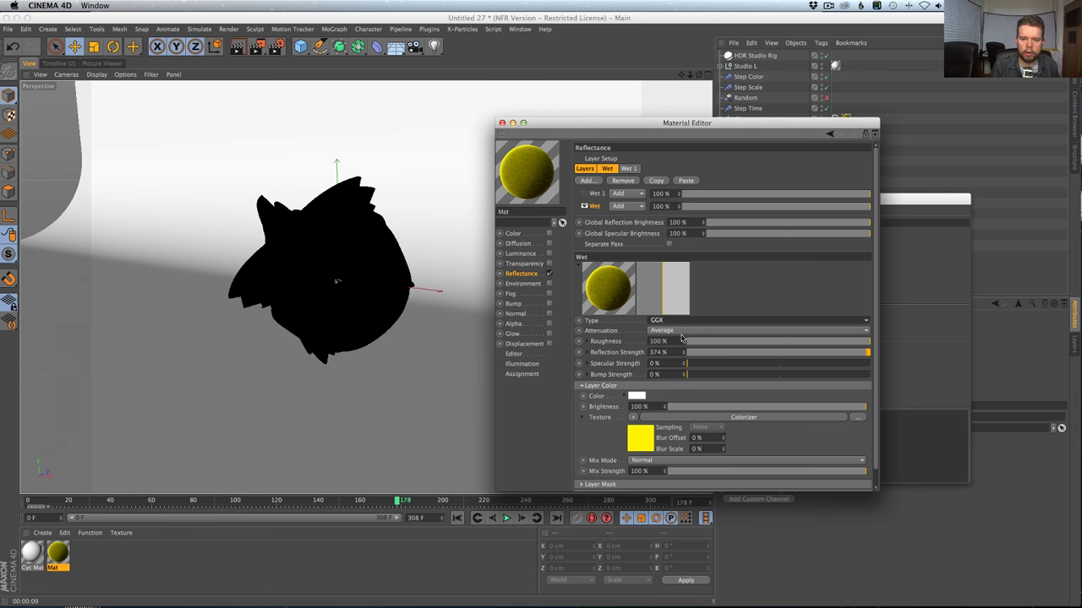
{"action": "left_click_drag", "start_coordinate": [684, 352], "coordinate": [659, 267]}
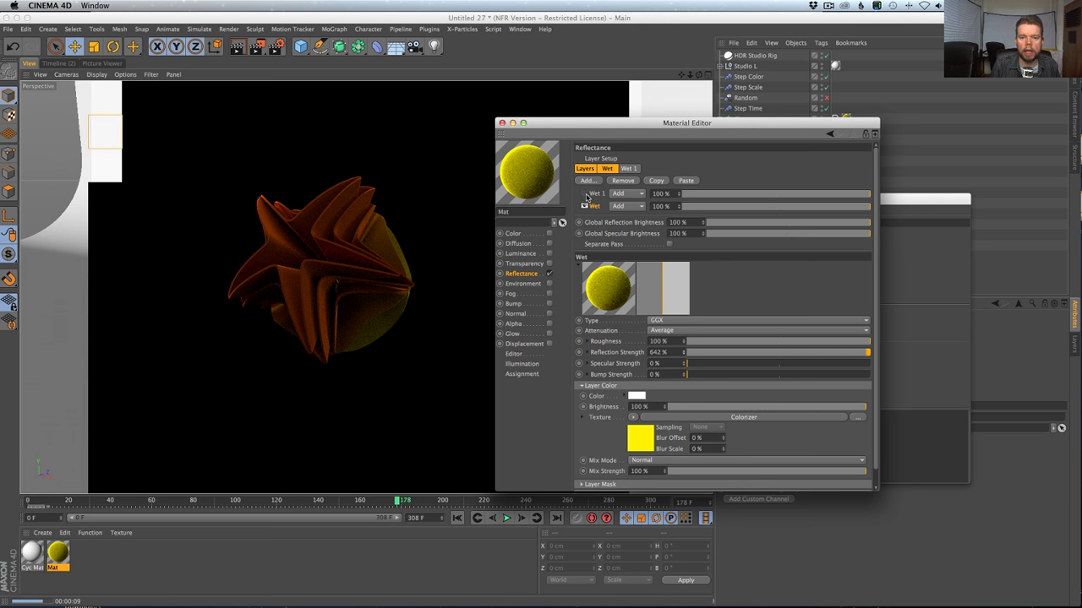
Make the Wet 1 layer visible again and close the material editor to preview the render.
{"action": "left_click", "coordinate": [406, 254]}
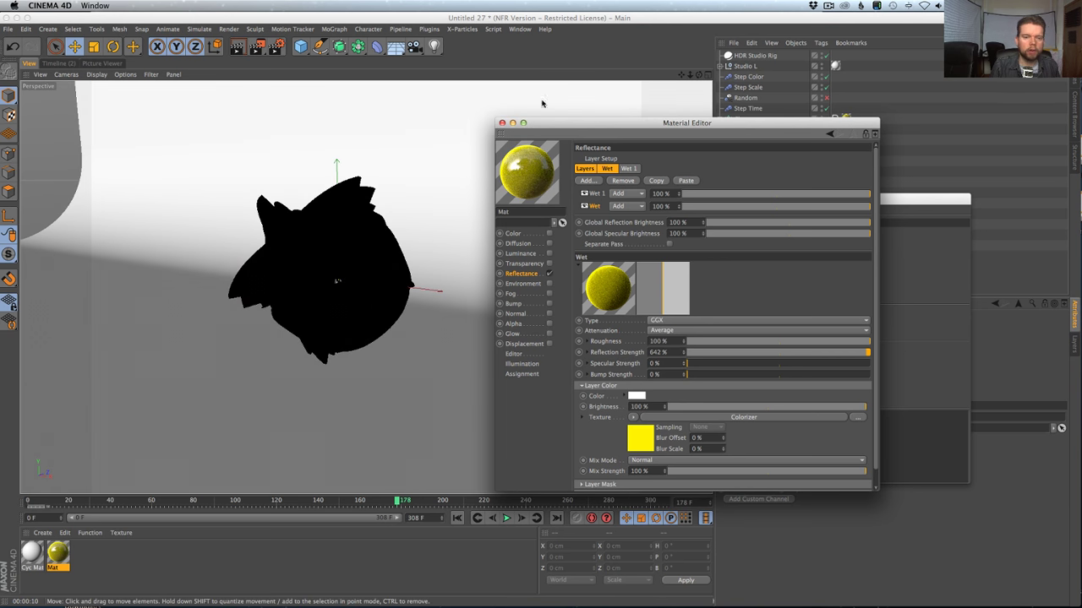
{"action": "left_click", "coordinate": [502, 124]}
{"action": "left_click", "coordinate": [529, 199]}
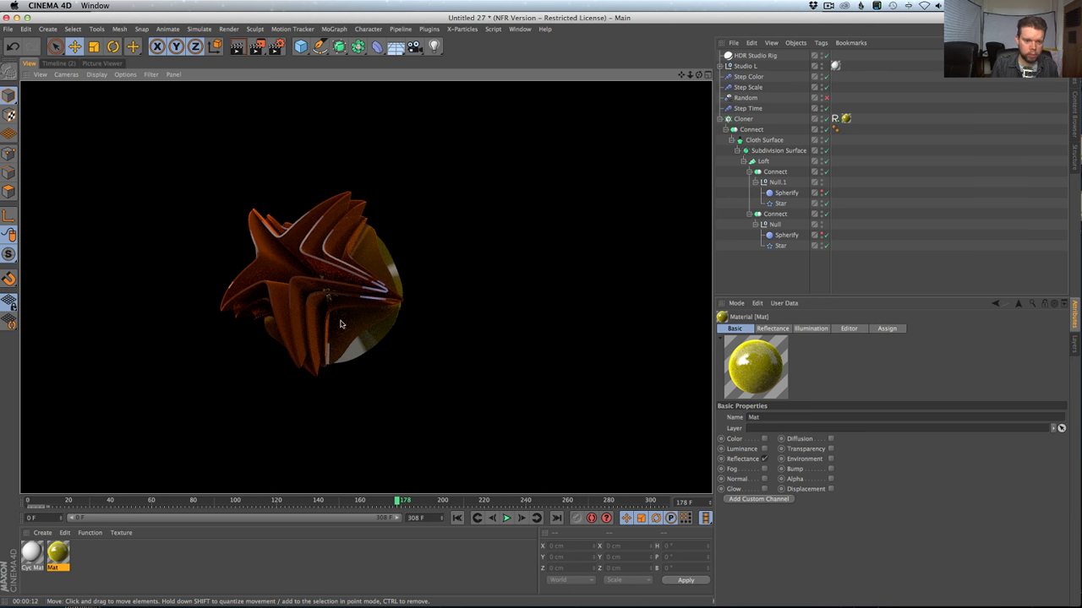
Disable the Cyc Material's Color channel and add a Beckmann layer to its Reflectance channel.
{"action": "left_click", "coordinate": [754, 54]}
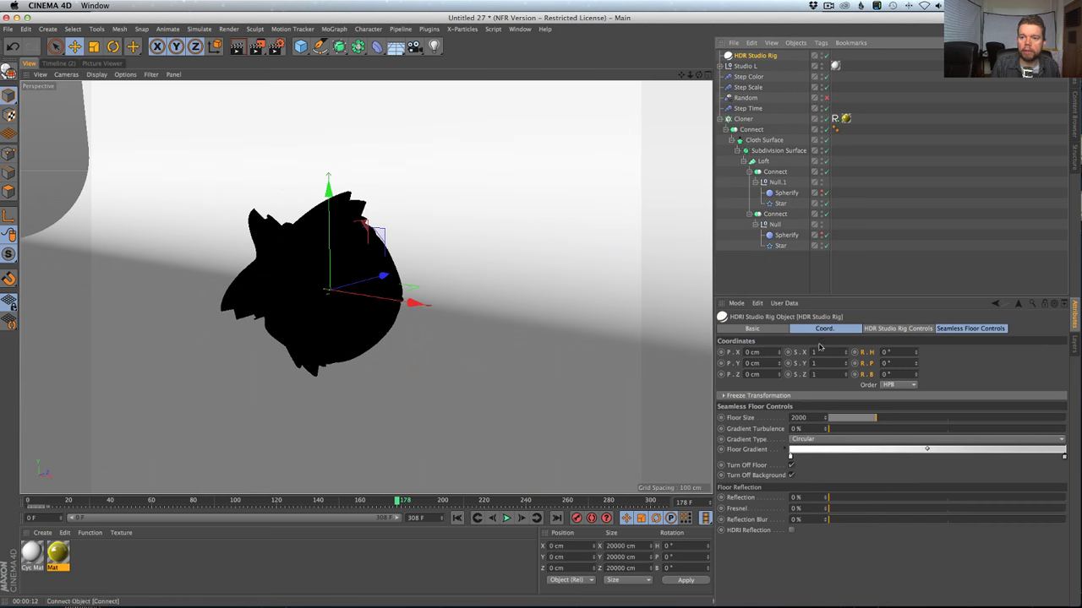
{"action": "left_click", "coordinate": [900, 328]}
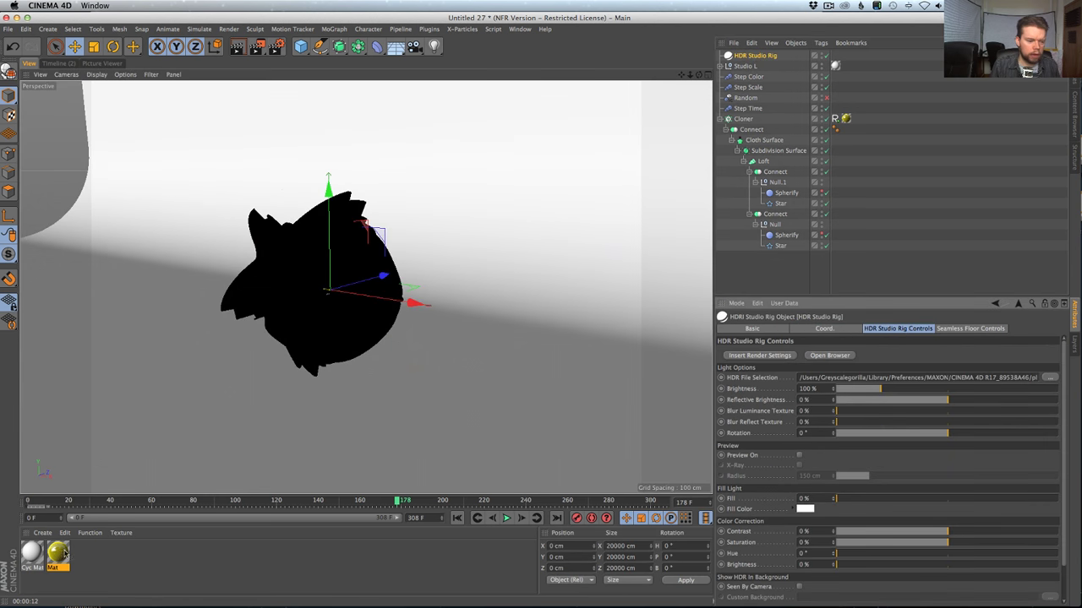
{"action": "double_click", "coordinate": [31, 554]}
{"action": "left_click", "coordinate": [212, 183]}
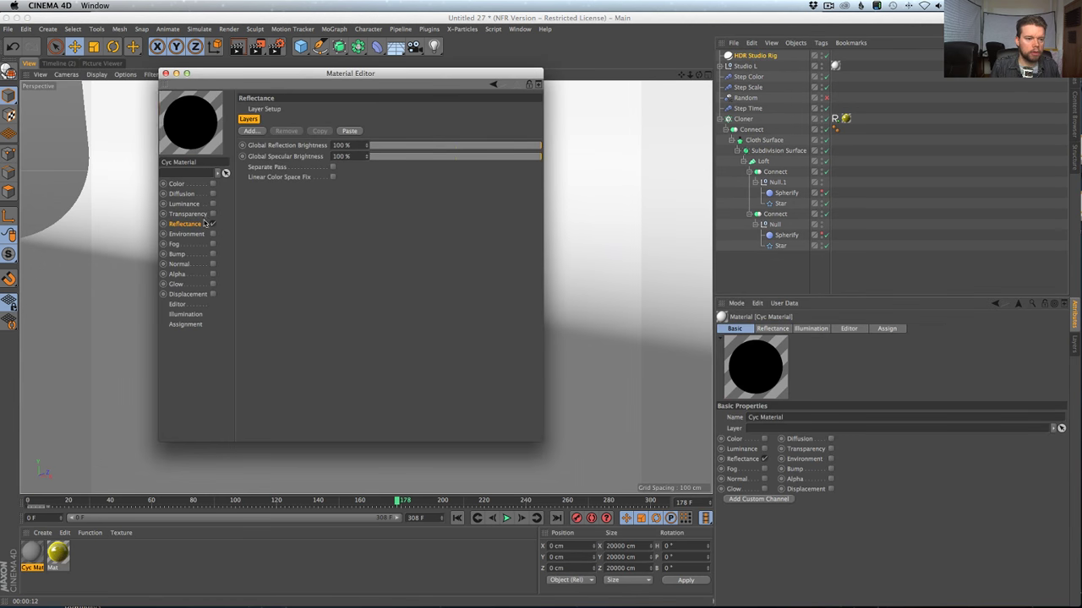
{"action": "left_click", "coordinate": [252, 133]}
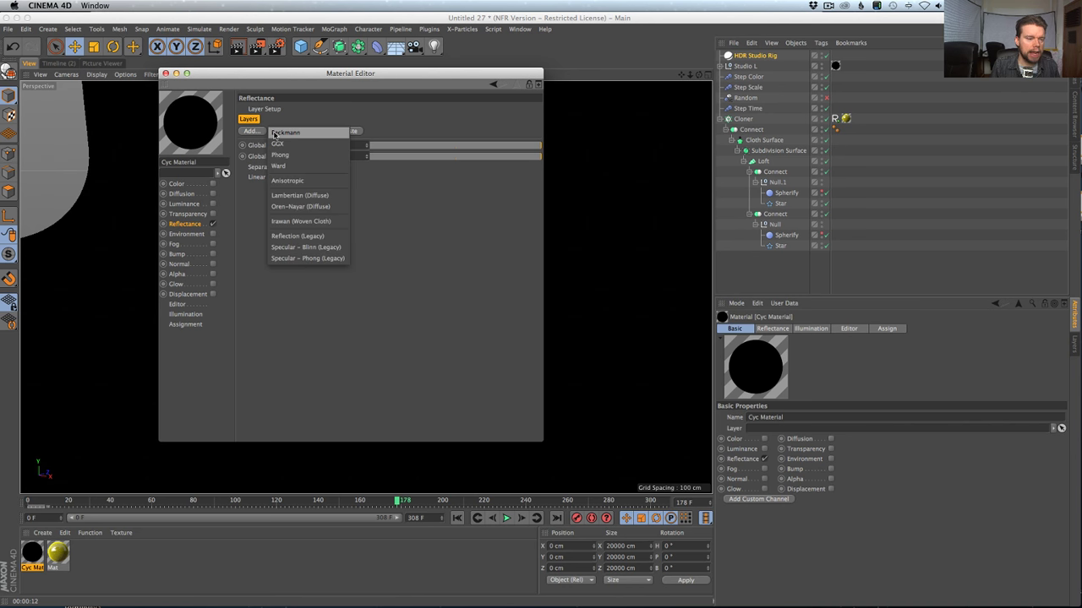
{"action": "left_click", "coordinate": [273, 134]}
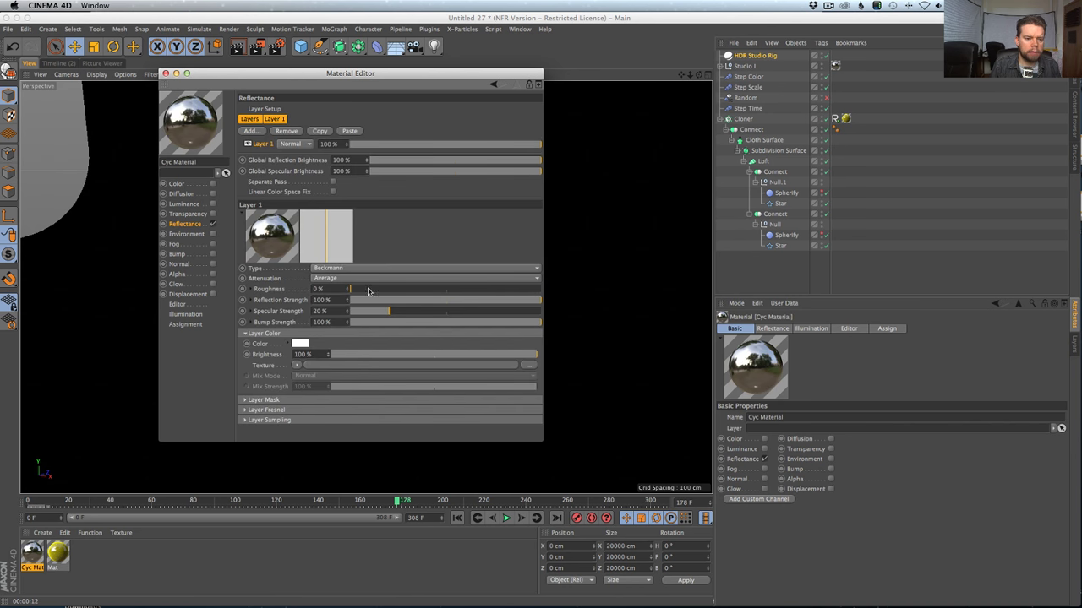
Set the Cyc Material's Beckmann layer to 100% roughness and 0% specular strength, and close the material editor.
{"action": "left_click_drag", "start_coordinate": [366, 291], "coordinate": [603, 313]}
{"action": "left_click_drag", "start_coordinate": [389, 311], "coordinate": [348, 312]}
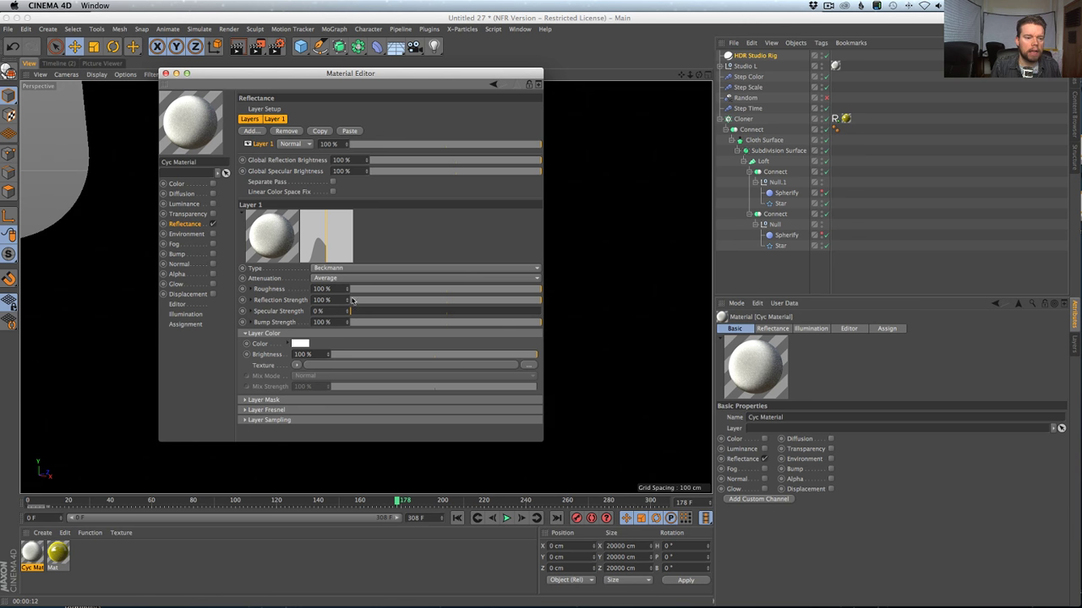
{"action": "left_click_drag", "start_coordinate": [248, 75], "coordinate": [347, 404]}
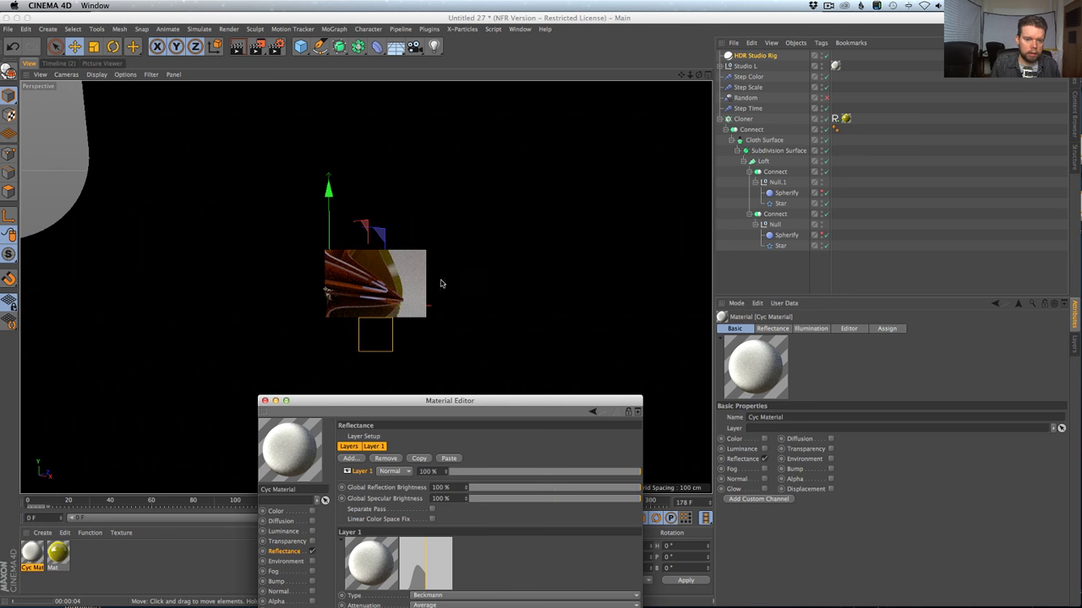
{"action": "left_click_drag", "start_coordinate": [327, 402], "coordinate": [605, 263]}
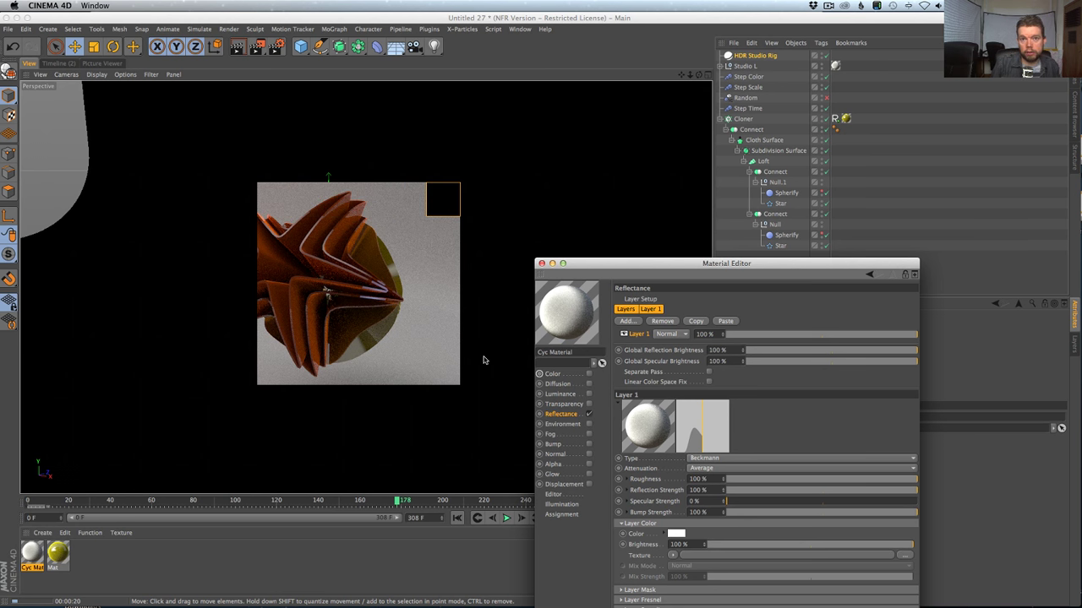
{"action": "left_click", "coordinate": [542, 263]}
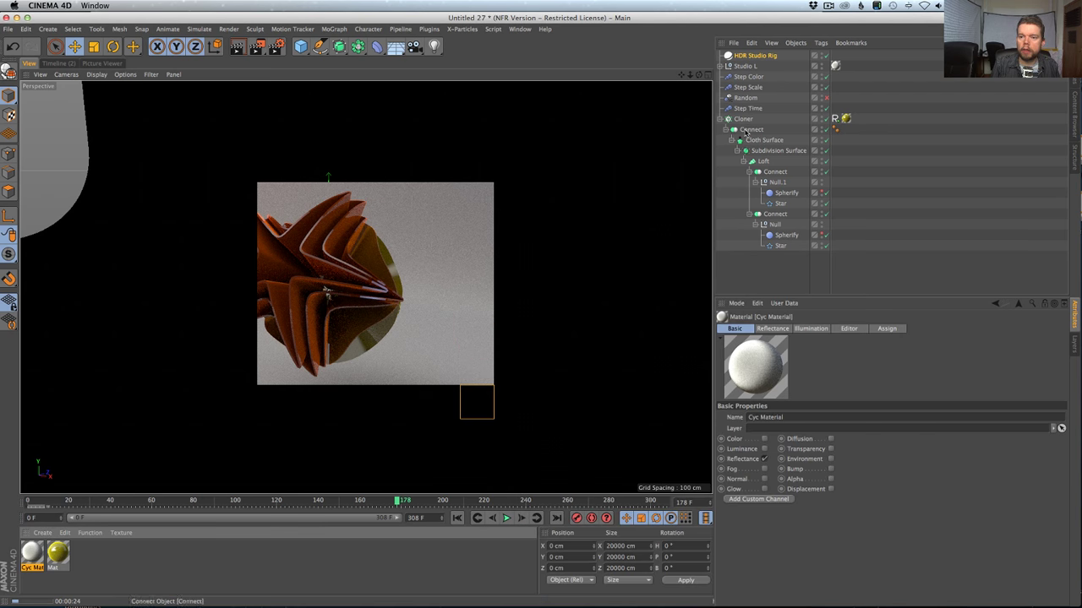
Turn on the HDR Studio Rig's preview sphere and set the HDR rotation to 46°.
{"action": "left_click", "coordinate": [755, 55]}
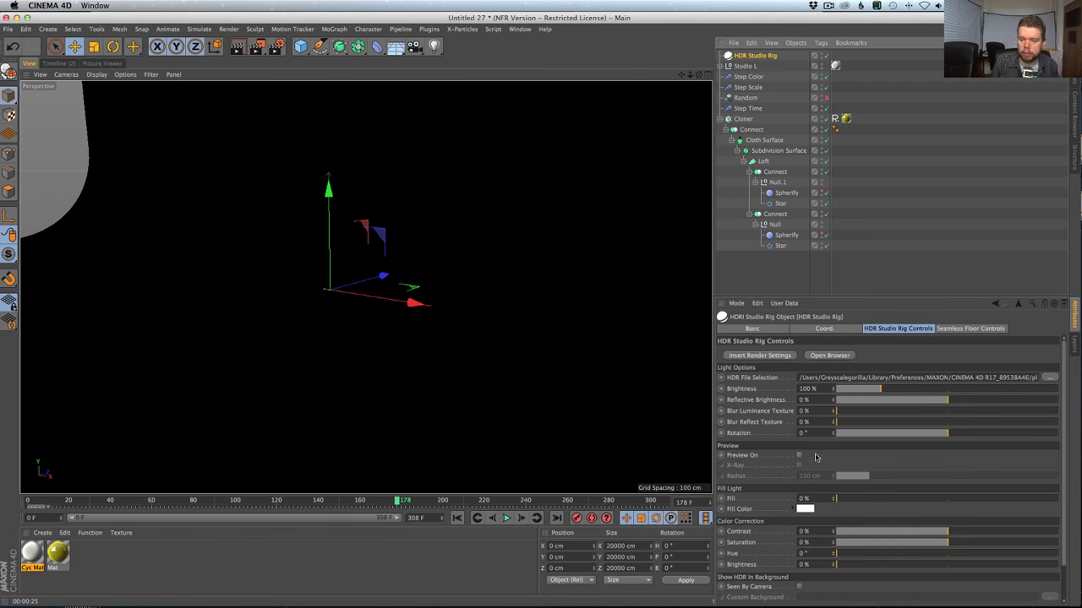
{"action": "left_click", "coordinate": [798, 456]}
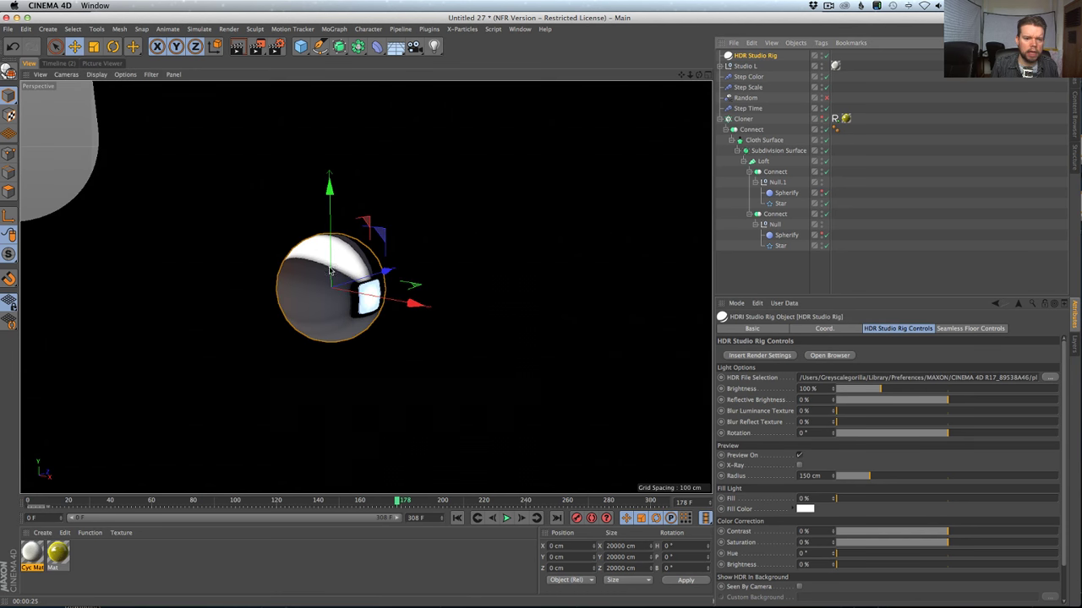
{"action": "left_click_drag", "start_coordinate": [935, 437], "coordinate": [974, 418]}
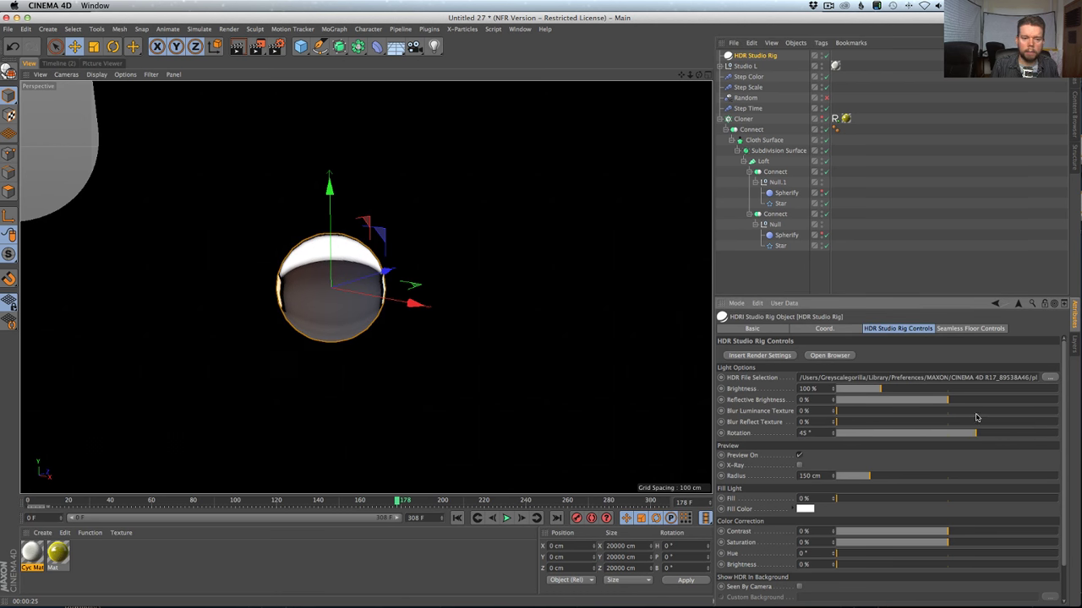
{"action": "left_click", "coordinate": [825, 98]}
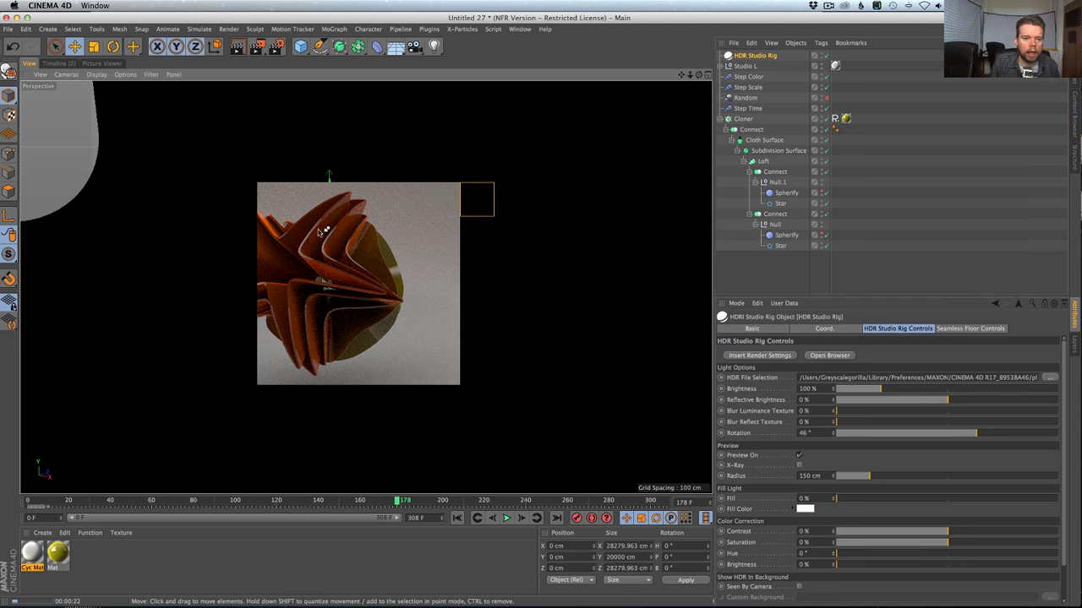
Check the Xbox - Motion Brand Identity reference video in Chrome, return to Cinema 4D and stop the preview render.
{"action": "key", "text": "super+Tab"}
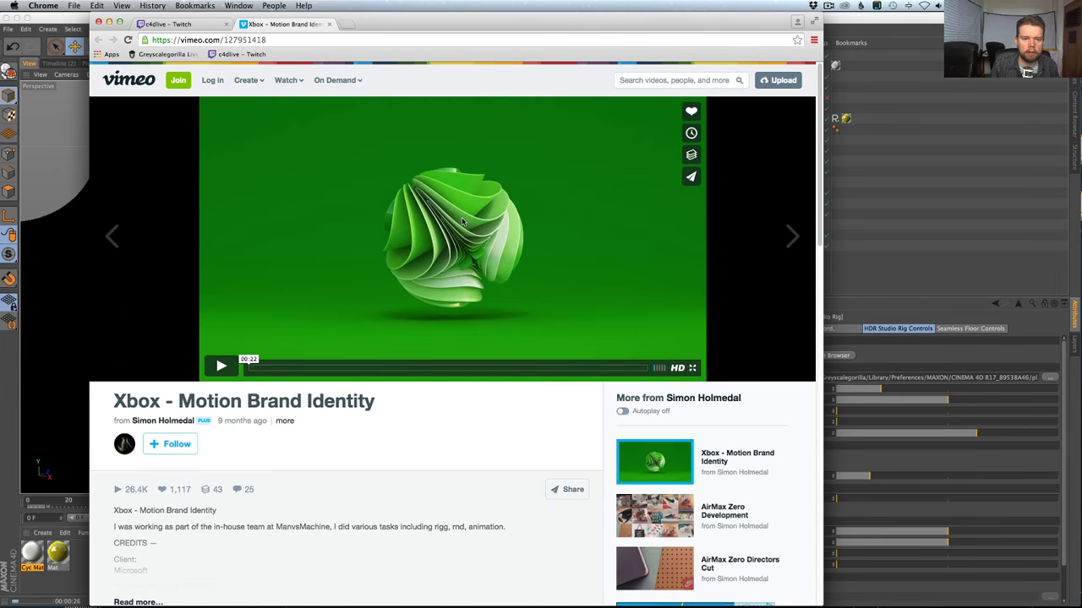
{"action": "key", "text": "super+Tab"}
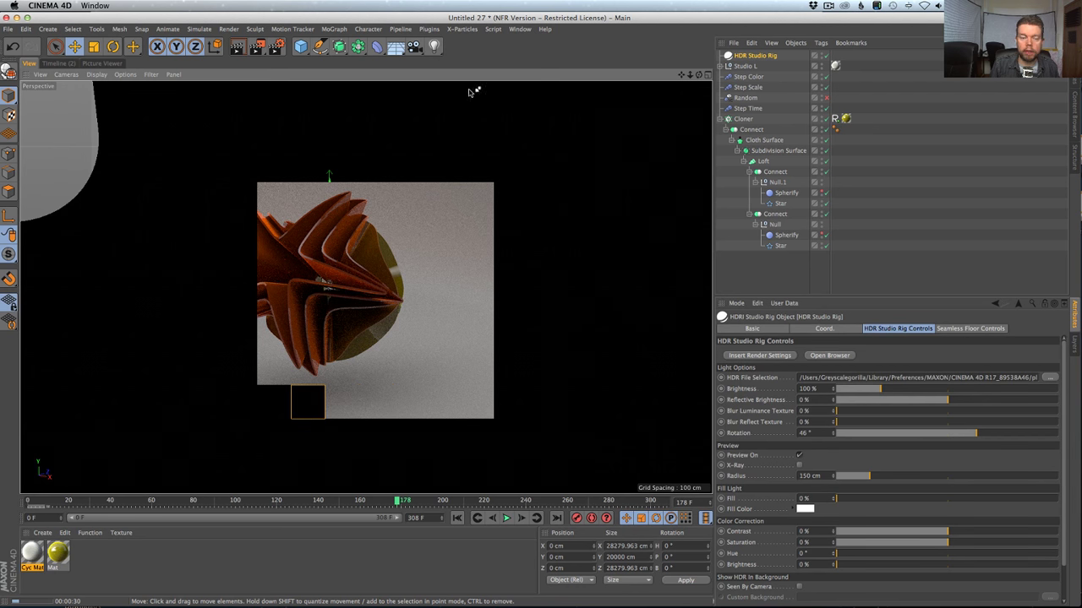
{"action": "key", "text": "Escape"}
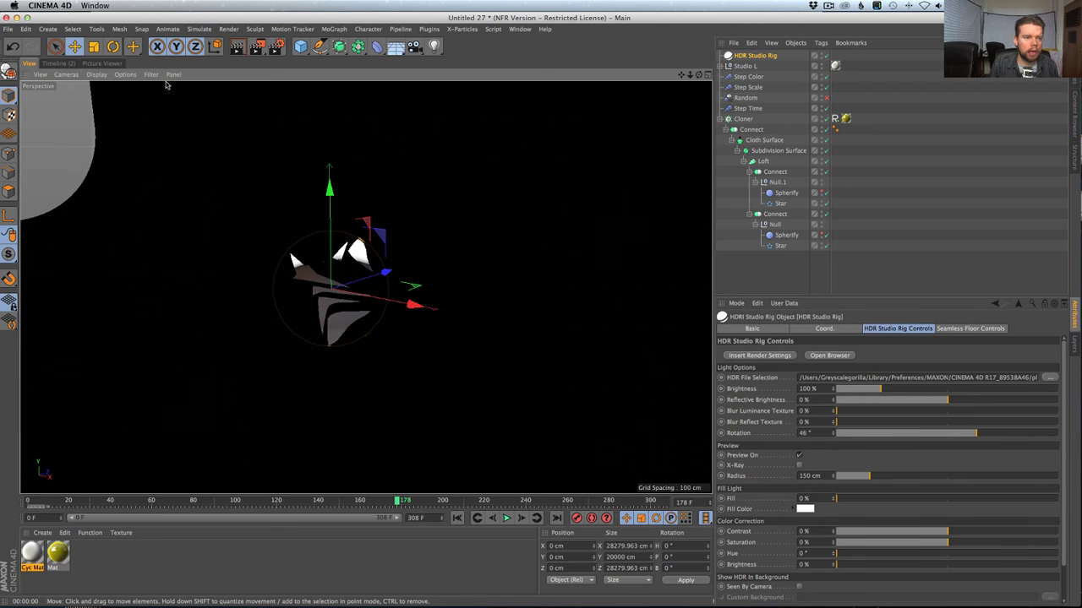
Switch the viewport to Gouraud shading and turn off the HDR Studio Rig's preview sphere.
{"action": "key", "text": "n"}
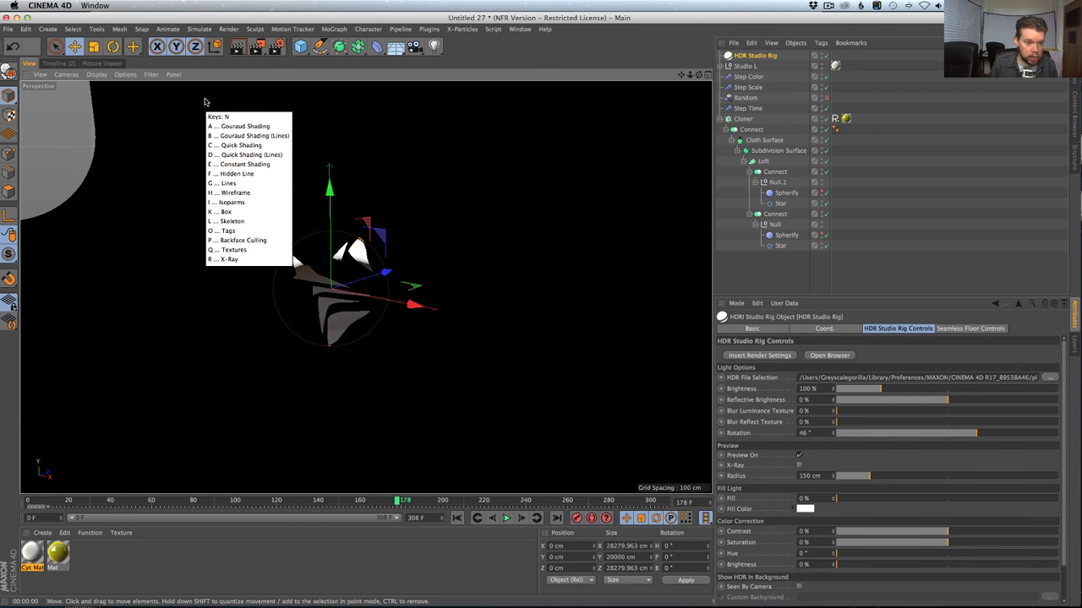
{"action": "key", "text": "Escape"}
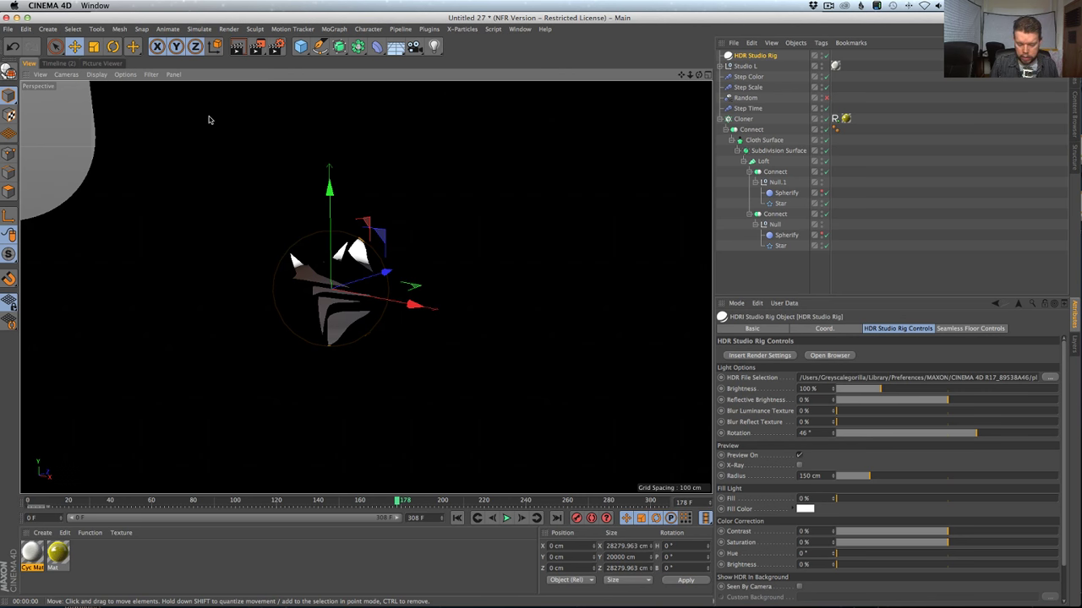
{"action": "key", "text": "n"}
{"action": "key", "text": "a"}
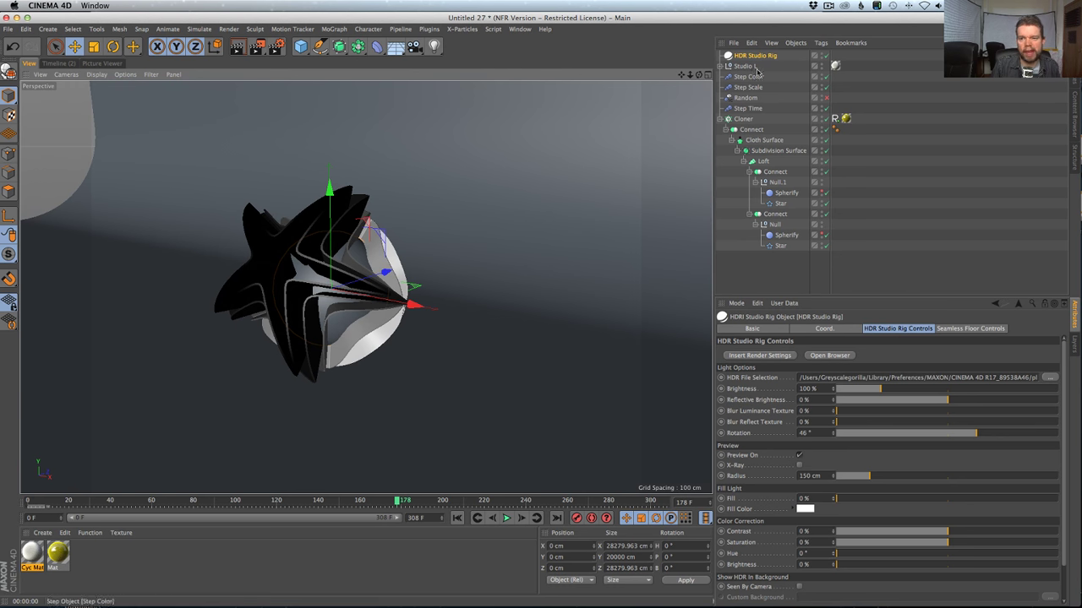
{"action": "left_click", "coordinate": [797, 456]}
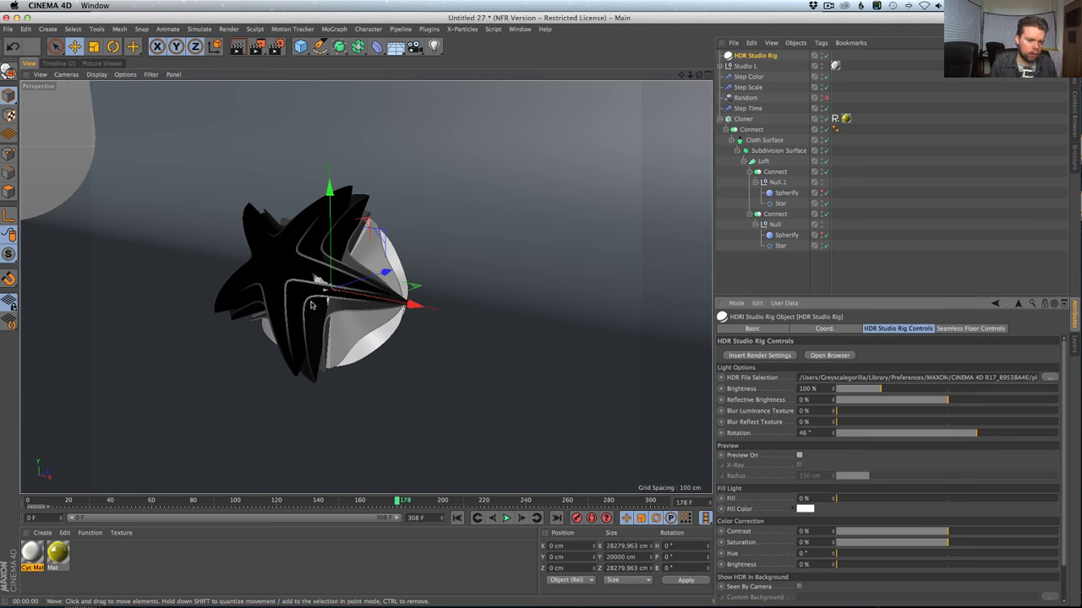
Frame the star shape closely from a low front angle and add a camera from that view.
{"action": "left_click_drag", "start_coordinate": [324, 265], "coordinate": [403, 215], "text": "alt"}
{"action": "key", "text": "super+shift+z"}
{"action": "key", "text": "super+shift+z"}
{"action": "key", "text": "super+shift+z"}
{"action": "key", "text": "super+shift+z"}
{"action": "key", "text": "super+shift+z"}
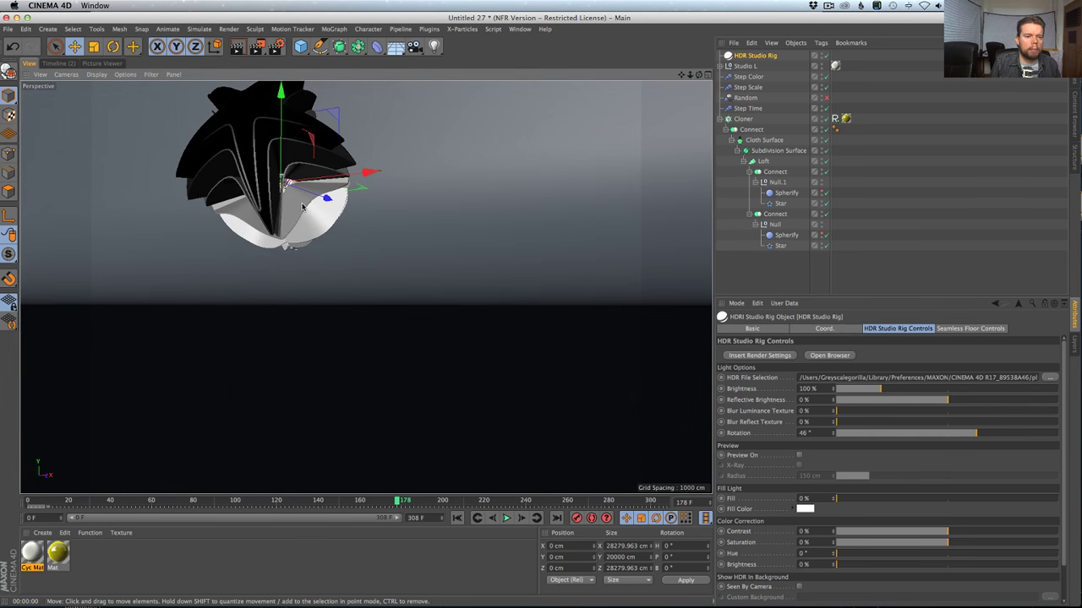
{"action": "key", "text": "super+shift+z"}
{"action": "key", "text": "super+shift+z"}
{"action": "key", "text": "super+shift+z"}
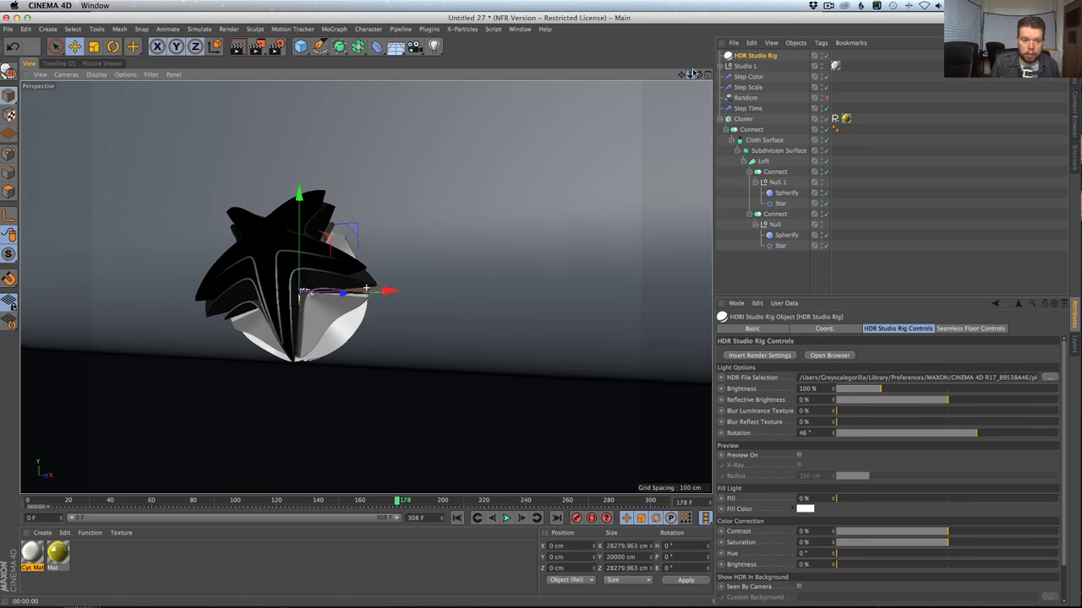
{"action": "key", "text": "super+shift+z"}
{"action": "key", "text": "super+shift+z"}
{"action": "key", "text": "super+shift+z"}
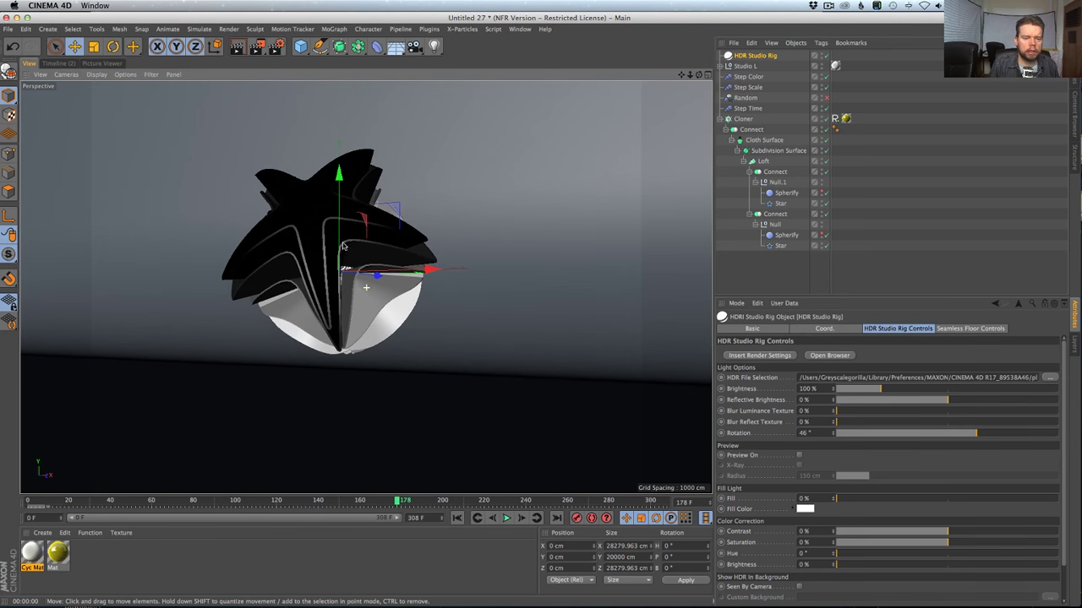
{"action": "key", "text": "super+shift+z"}
{"action": "left_click", "coordinate": [414, 46]}
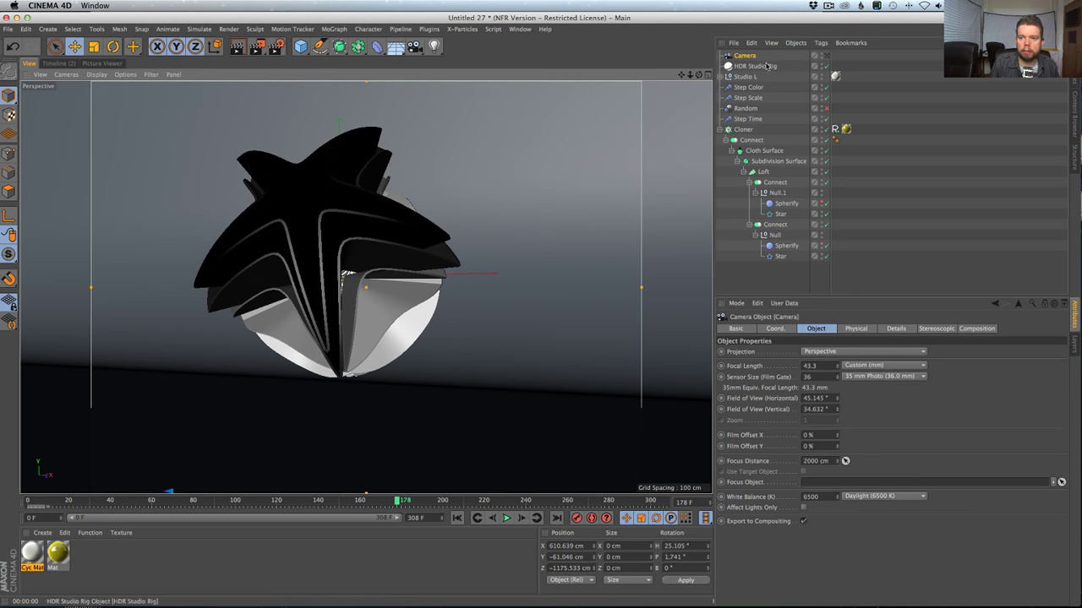
Examine the star shape's sharp edges up close from several angles.
{"action": "key", "text": "super+shift+z"}
{"action": "key", "text": "super+shift+z"}
{"action": "key", "text": "super+shift+z"}
{"action": "key", "text": "super+shift+z"}
{"action": "key", "text": "super+shift+z"}
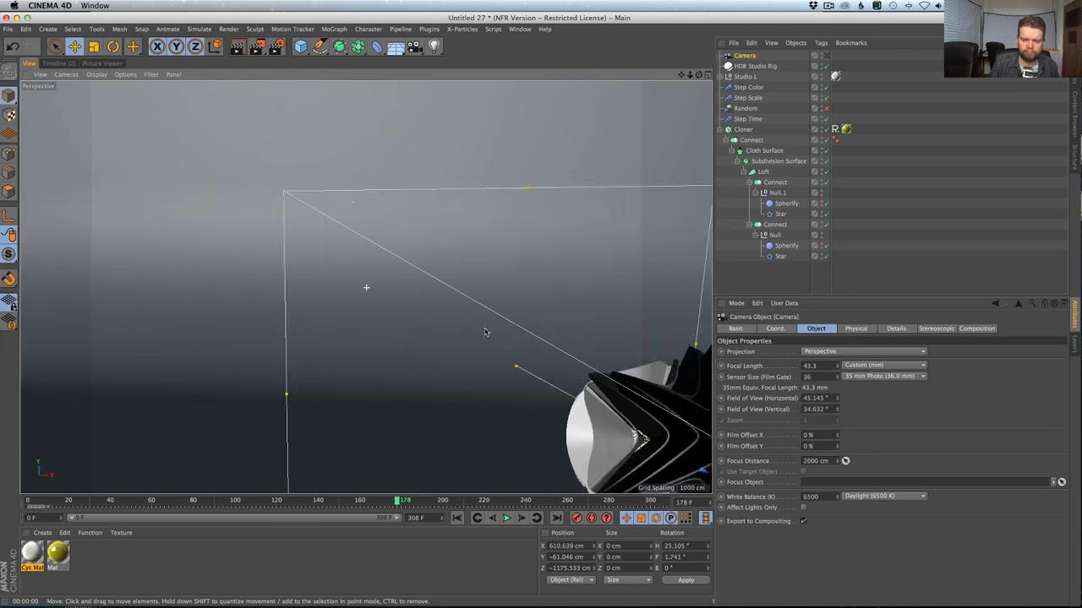
{"action": "key", "text": "super+shift+z"}
{"action": "key", "text": "super+shift+z"}
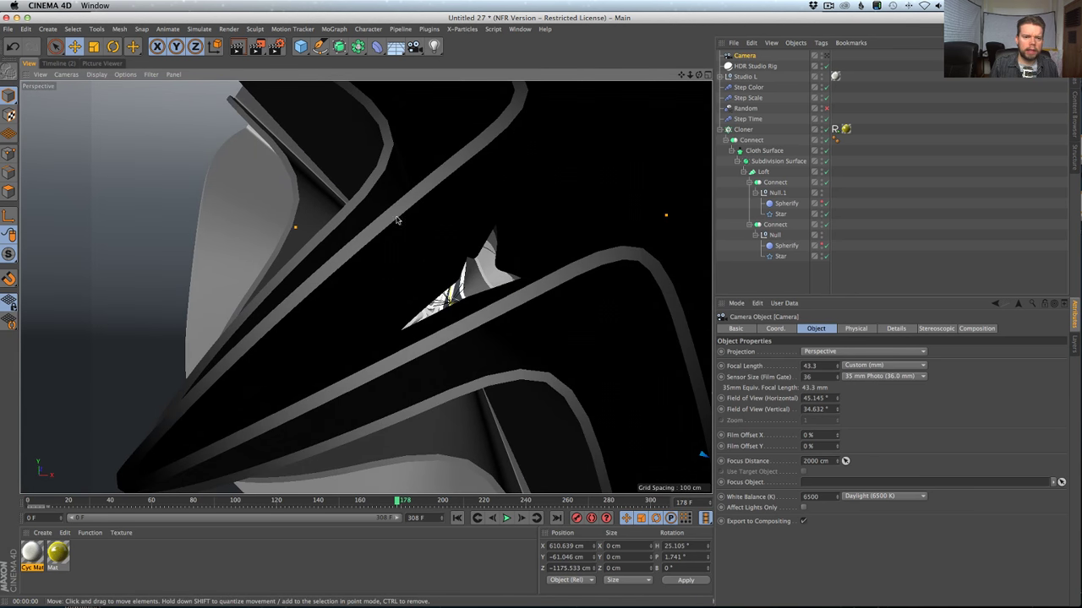
{"action": "key", "text": "super+shift+z"}
{"action": "key", "text": "super+shift+z"}
{"action": "key", "text": "super+shift+z"}
{"action": "key", "text": "super+shift+z"}
{"action": "key", "text": "super+shift+z"}
{"action": "key", "text": "super+shift+z"}
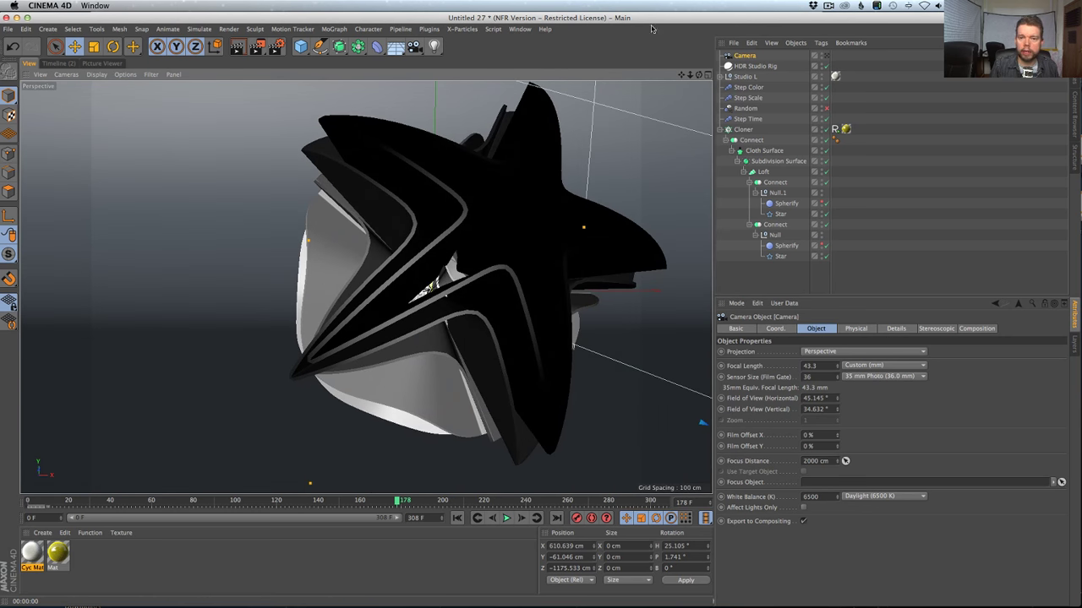
Group the Cloner into a null, try a Bevel deformer with Use Angle enabled inside it, and delete the deformer.
{"action": "left_click_drag", "start_coordinate": [376, 47], "coordinate": [478, 194]}
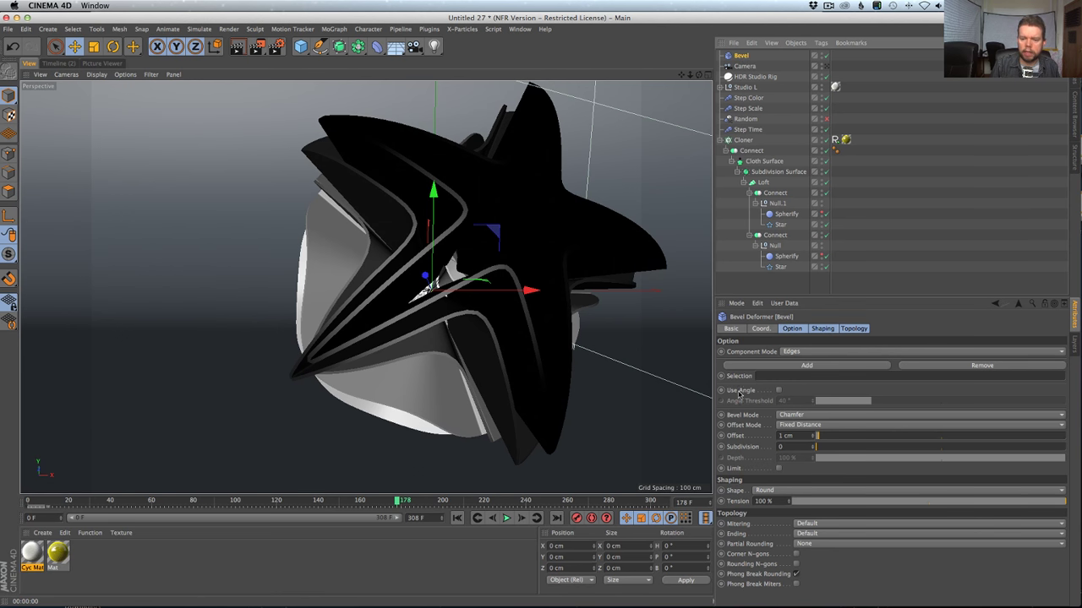
{"action": "left_click", "coordinate": [778, 390]}
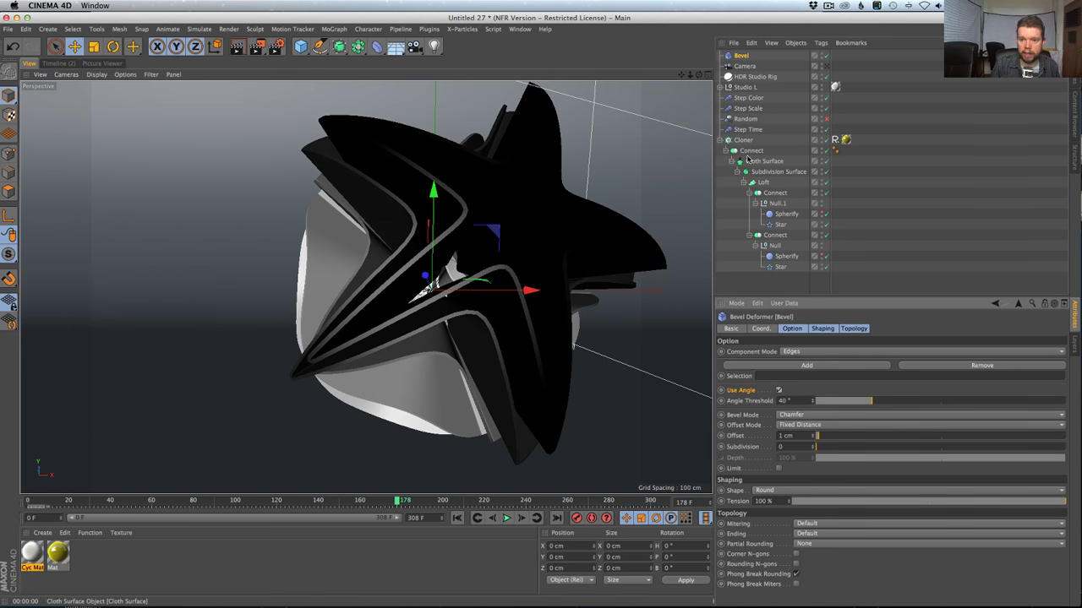
{"action": "left_click", "coordinate": [742, 140]}
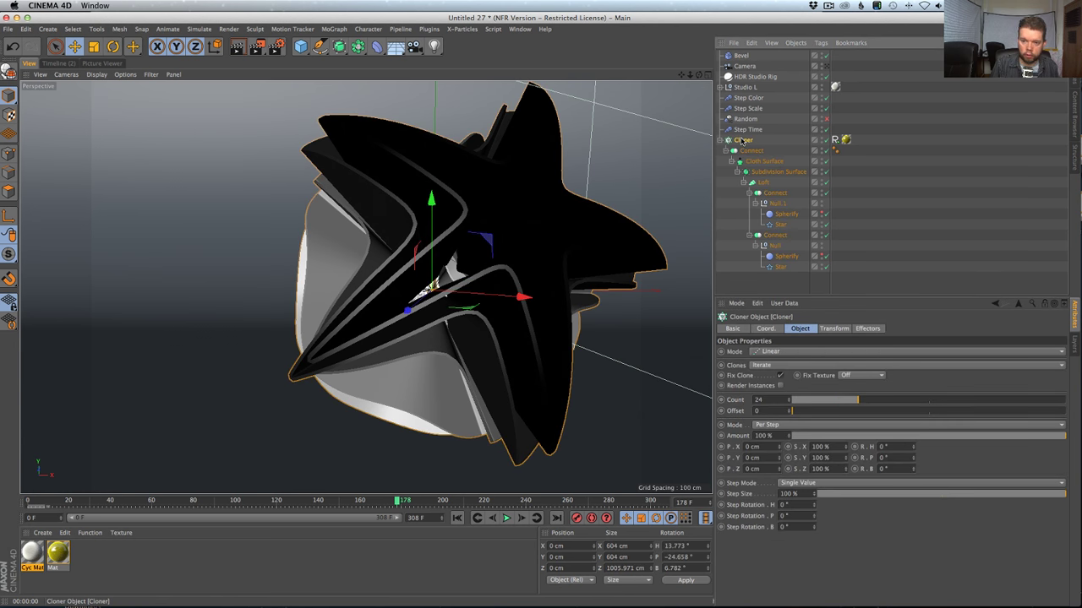
{"action": "key", "text": "alt+g"}
{"action": "left_click", "coordinate": [722, 141]}
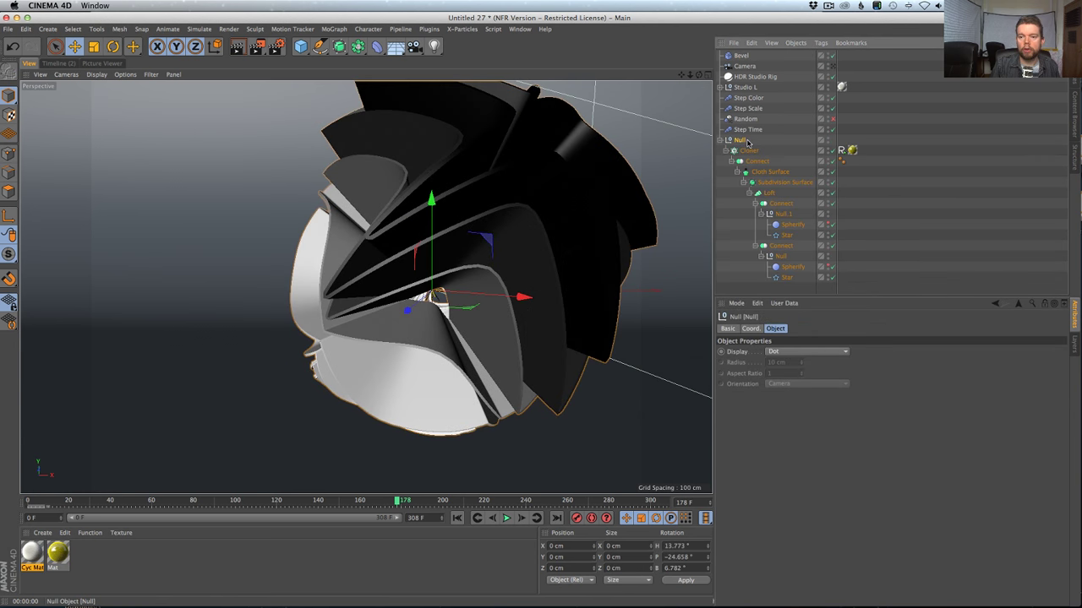
{"action": "left_click_drag", "start_coordinate": [741, 55], "coordinate": [746, 148]}
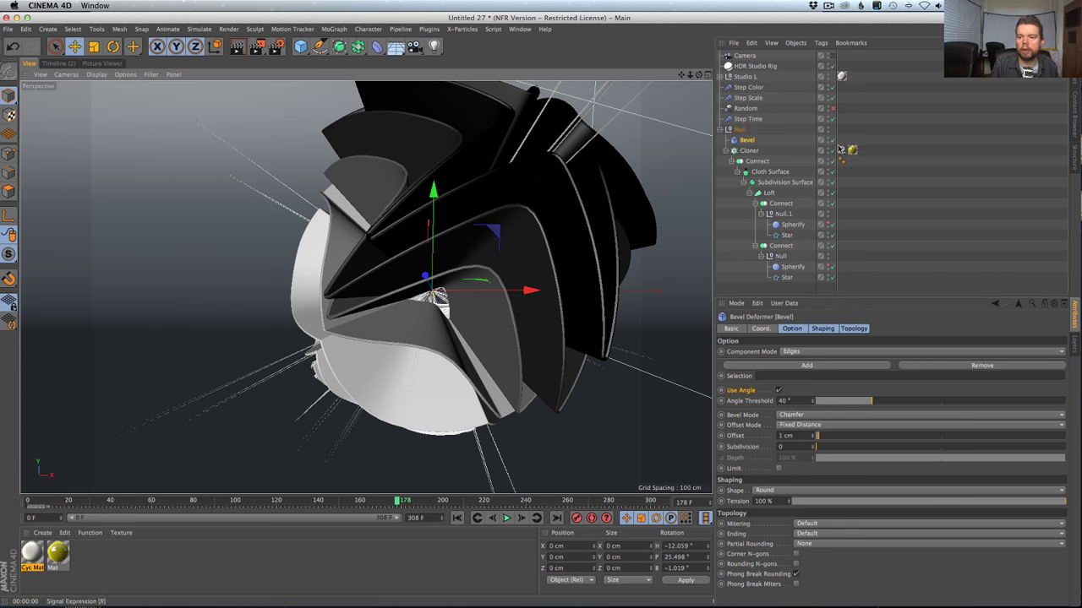
{"action": "key", "text": "Delete"}
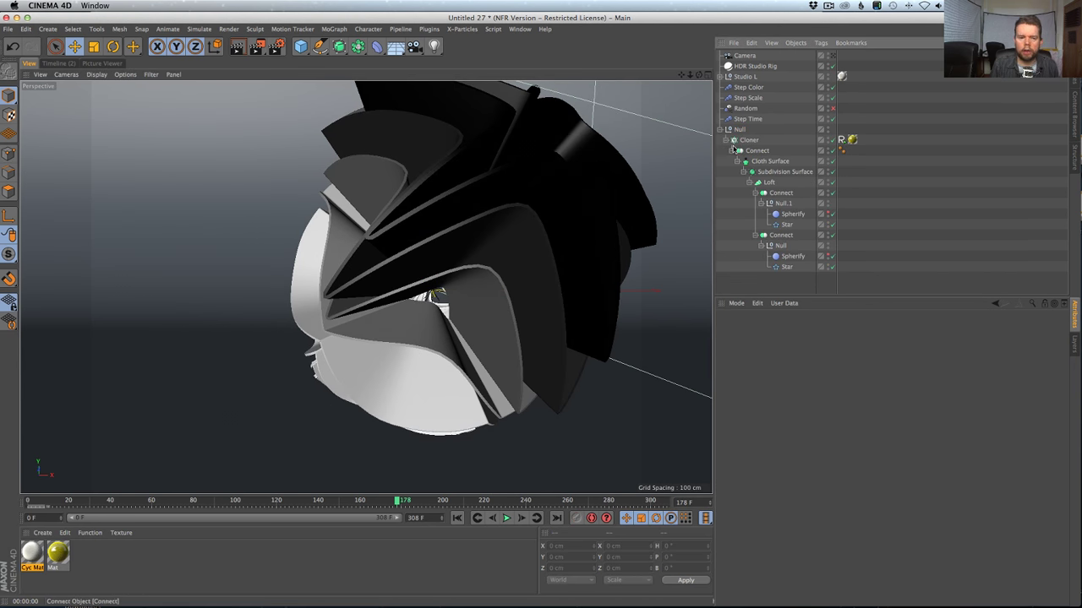
Switch the viewport to Gouraud Shading (Lines) and disable the Cloth Surface to inspect the underlying mesh.
{"action": "left_click_drag", "start_coordinate": [414, 226], "coordinate": [415, 226], "text": "alt"}
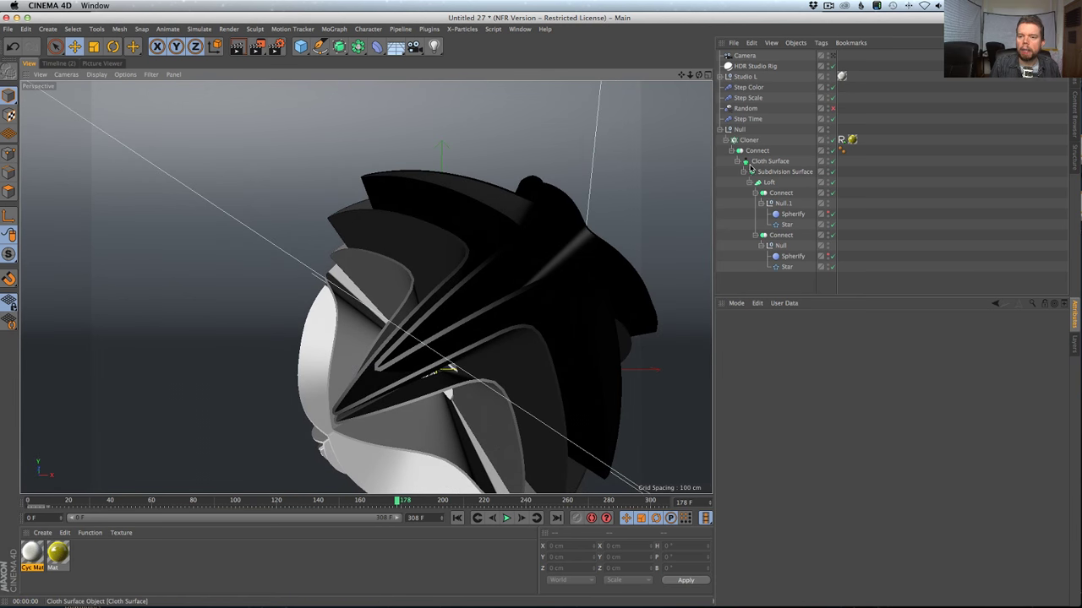
{"action": "key", "text": "n"}
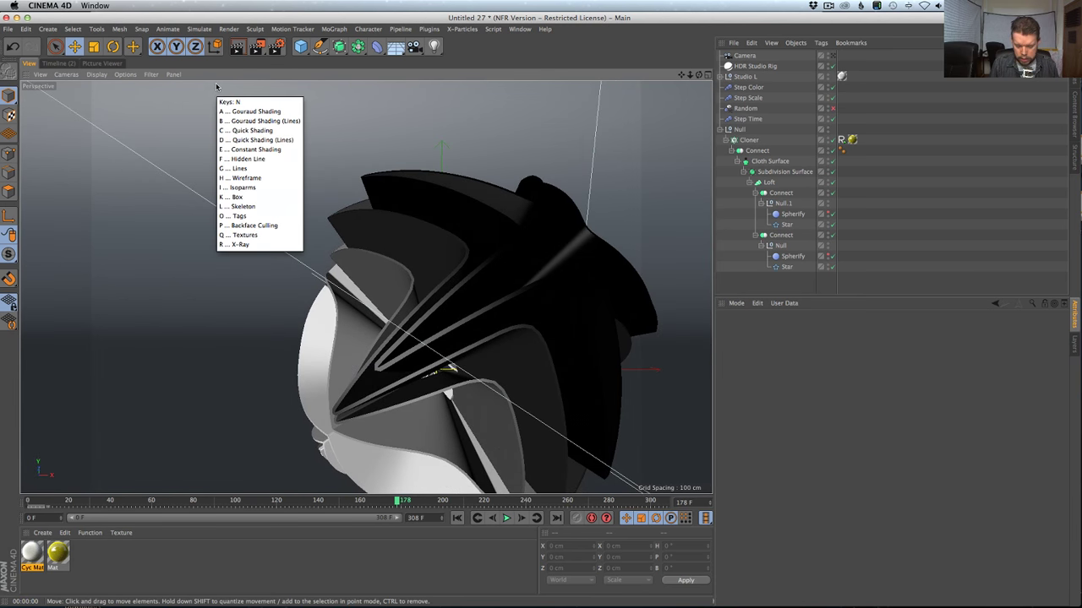
{"action": "key", "text": "b"}
{"action": "left_click_drag", "start_coordinate": [390, 275], "coordinate": [364, 287], "text": "alt"}
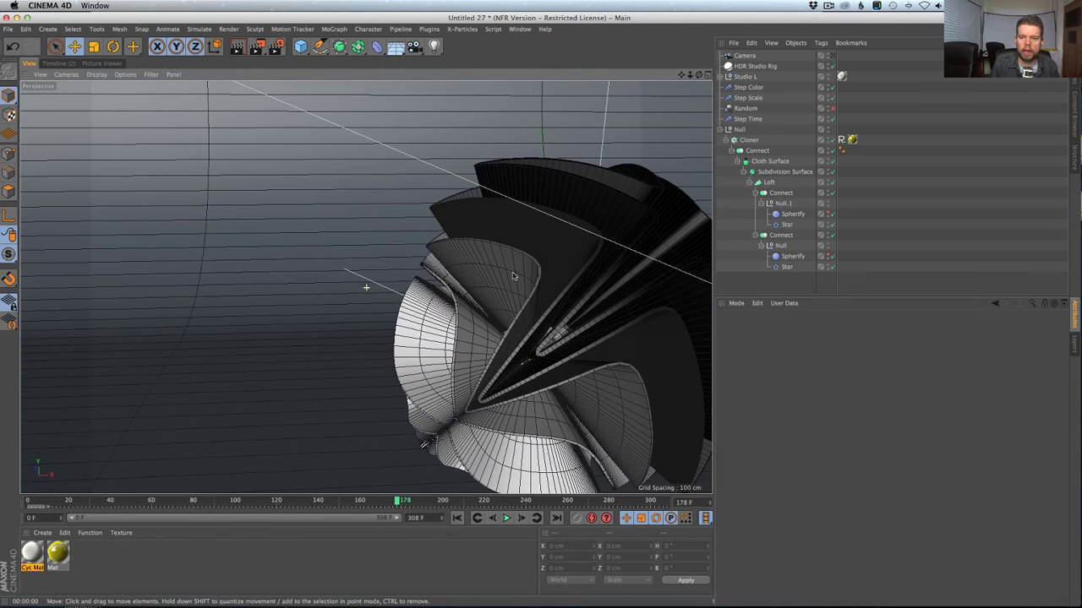
{"action": "left_click", "coordinate": [831, 162]}
{"action": "scroll", "coordinate": [514, 267], "scroll_direction": "up", "scroll_amount": 5}
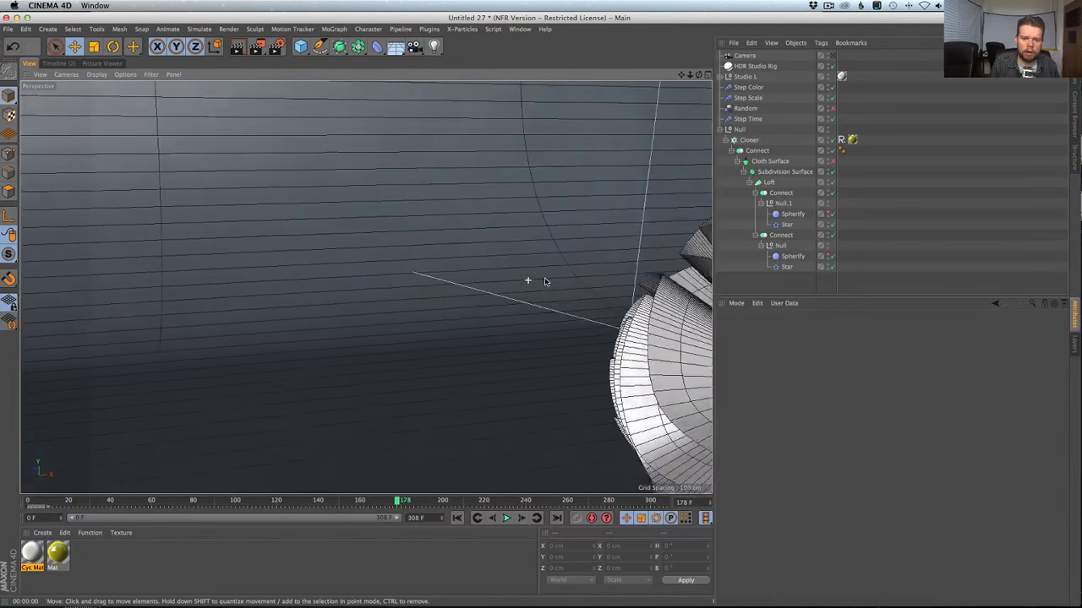
{"action": "scroll", "coordinate": [541, 281], "scroll_direction": "down", "scroll_amount": 3}
{"action": "scroll", "coordinate": [592, 281], "scroll_direction": "up", "scroll_amount": 4}
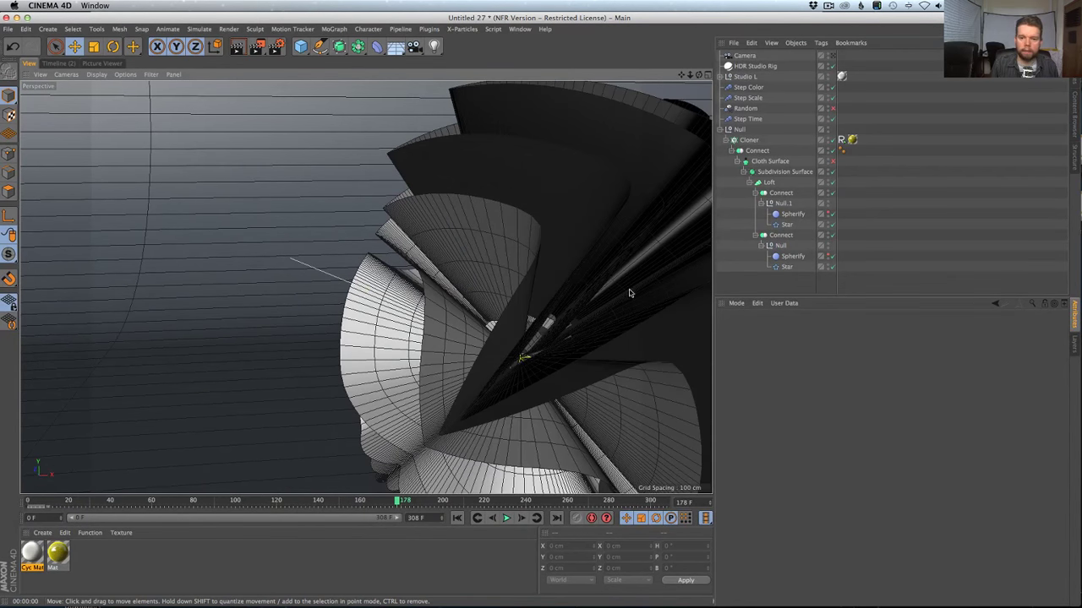
{"action": "left_click_drag", "start_coordinate": [663, 175], "coordinate": [393, 294], "text": "alt"}
Reset the rotation of the null that contains the Cloner.
{"action": "left_click", "coordinate": [739, 130]}
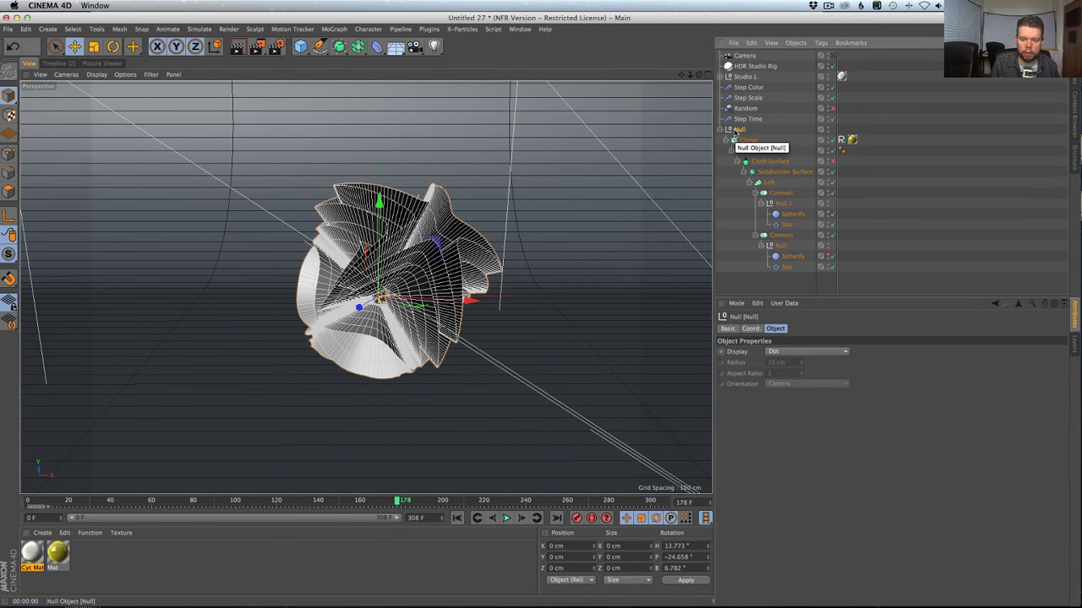
{"action": "right_click", "coordinate": [700, 493]}
{"action": "left_click", "coordinate": [667, 523]}
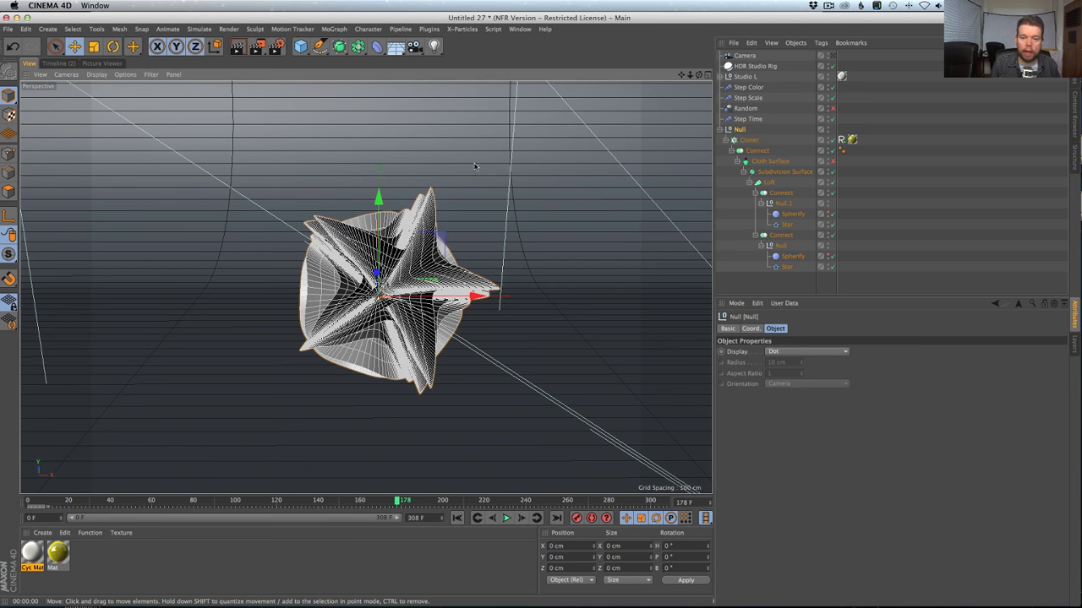
Set the Loft's Mesh Subdivision V to 4.
{"action": "left_click_drag", "start_coordinate": [510, 202], "coordinate": [457, 279], "text": "alt"}
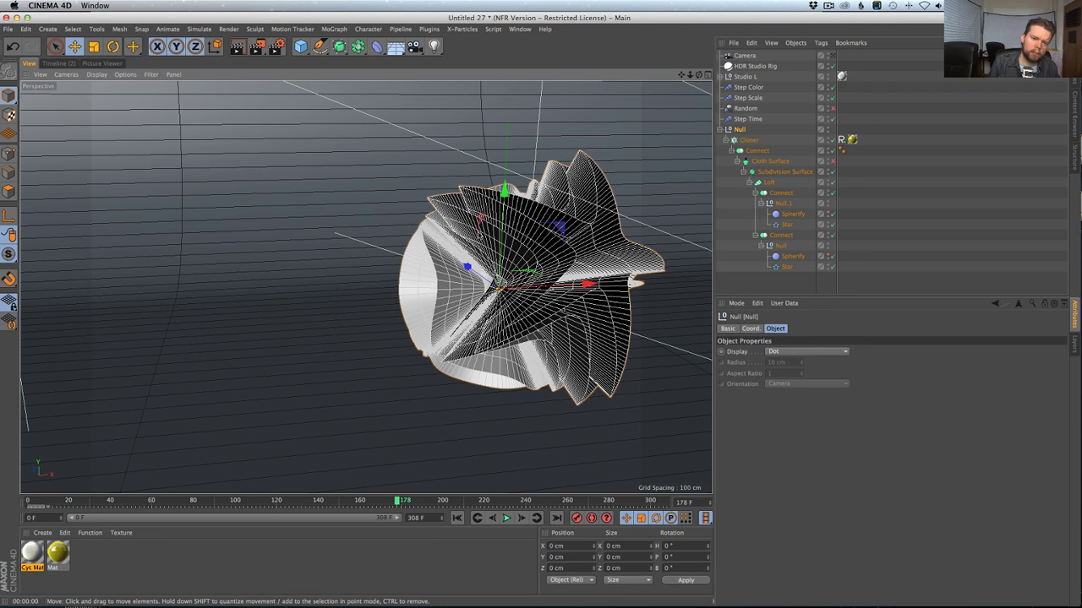
{"action": "left_click", "coordinate": [769, 182]}
{"action": "left_click_drag", "start_coordinate": [532, 251], "coordinate": [469, 295], "text": "alt"}
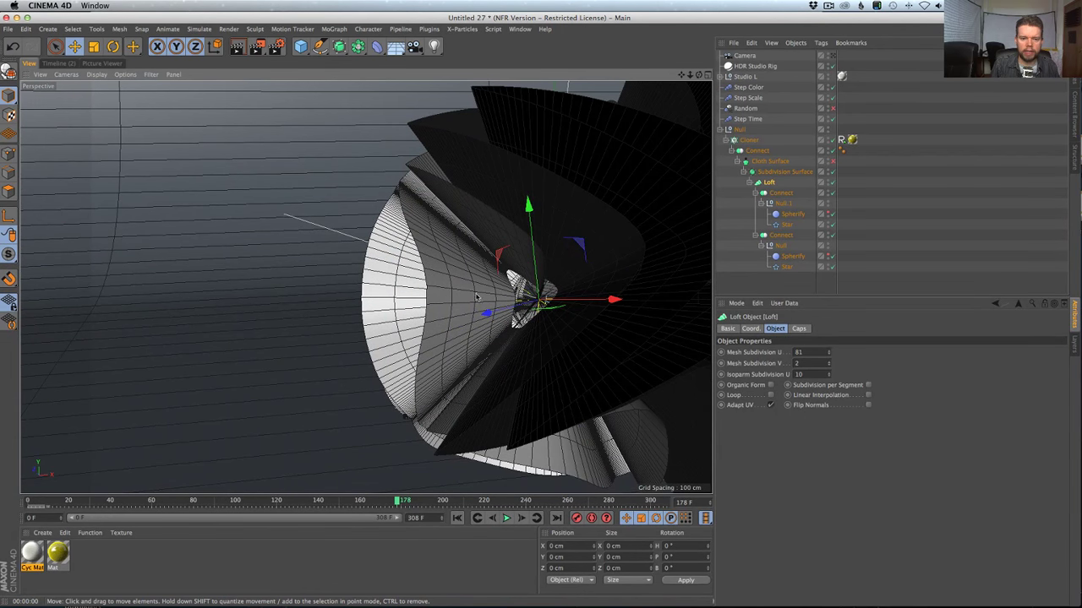
{"action": "left_click", "coordinate": [828, 361]}
{"action": "left_click", "coordinate": [828, 361]}
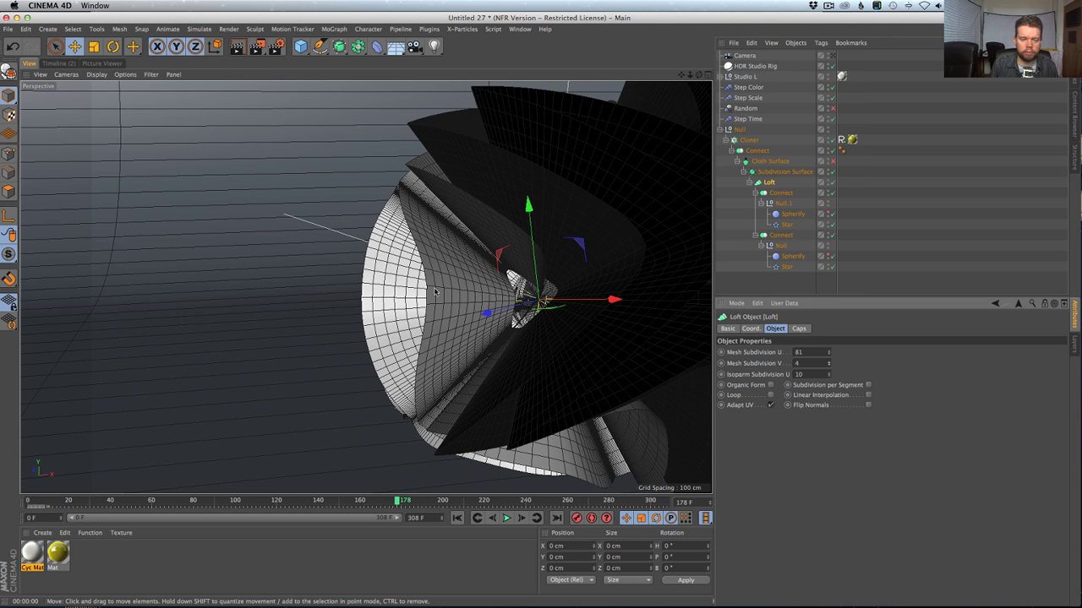
{"action": "left_click_drag", "start_coordinate": [599, 229], "coordinate": [612, 232], "text": "alt"}
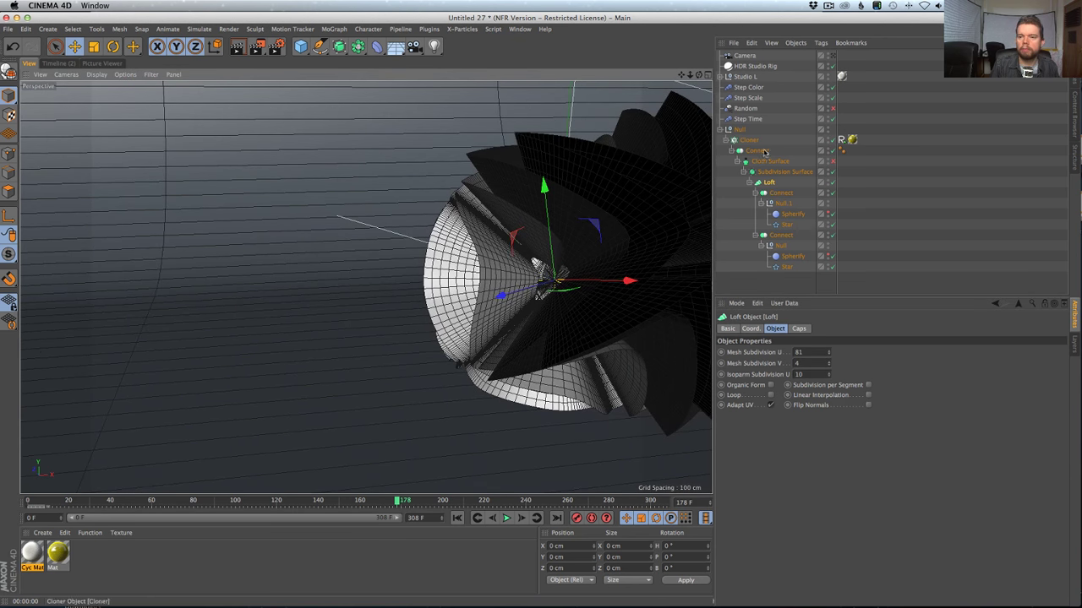
Re-enable the Cloth Surface and set its thickness to -5 cm.
{"action": "left_click", "coordinate": [832, 161]}
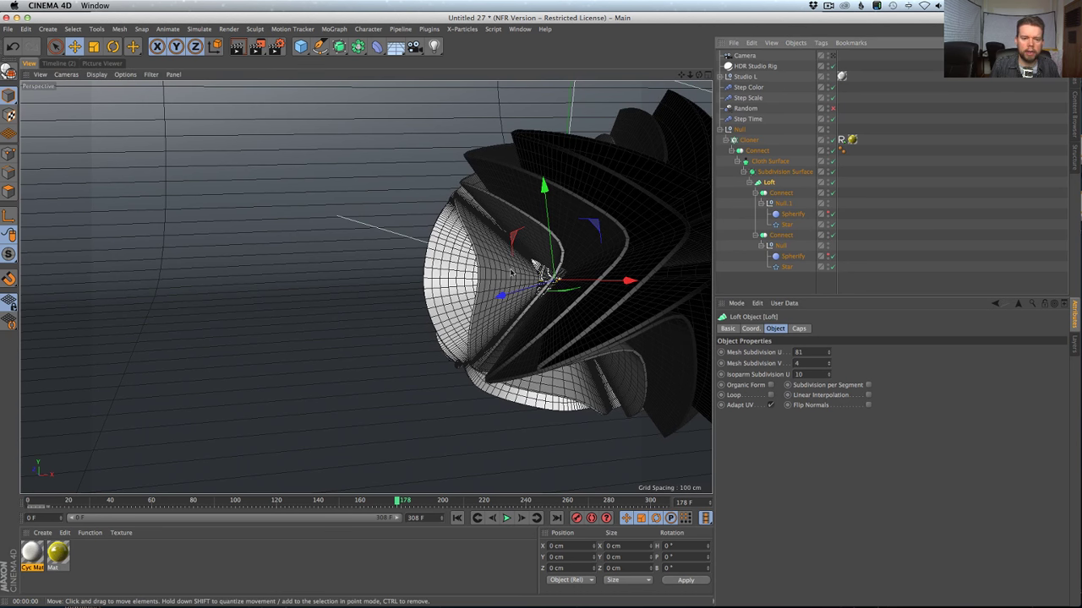
{"action": "left_click", "coordinate": [771, 161]}
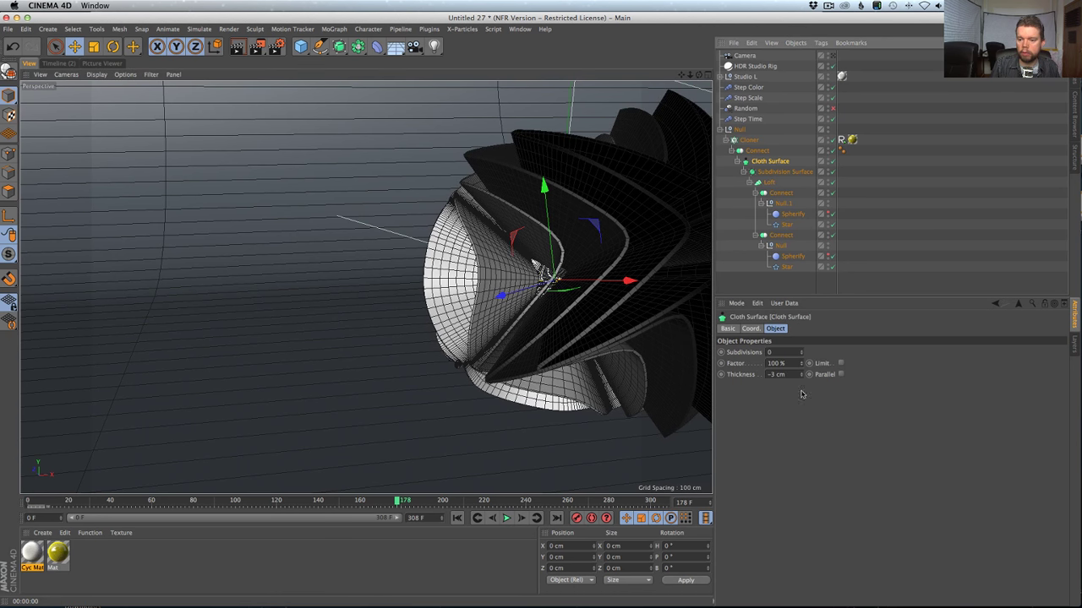
{"action": "left_click", "coordinate": [801, 377]}
{"action": "left_click", "coordinate": [801, 377]}
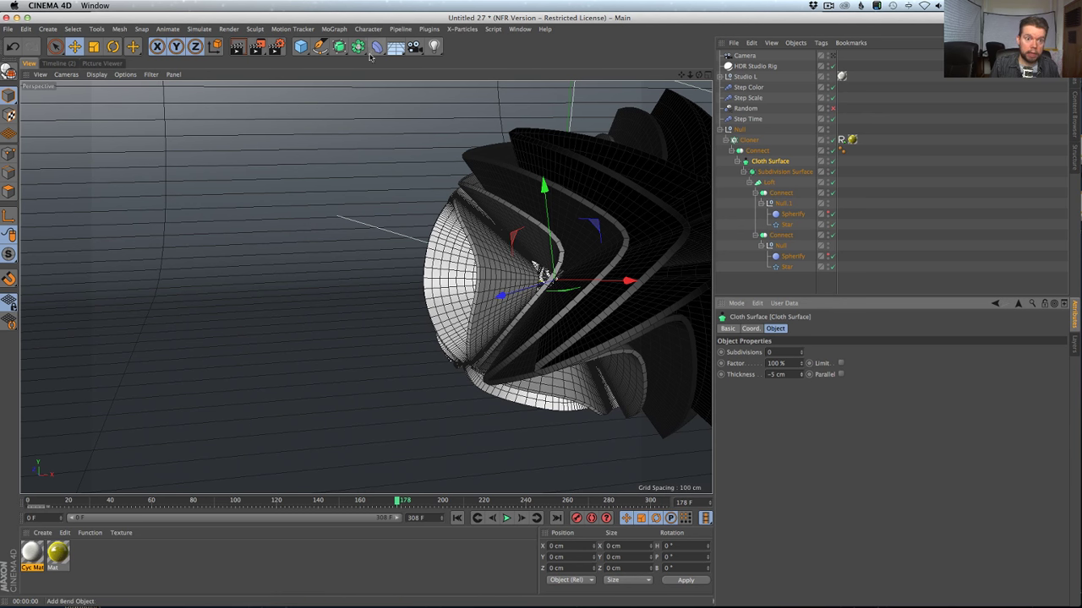
Add a Subdivision Surface inside the Cloner as the parent of the Connect object that holds the Cloth Surface.
{"action": "left_click", "coordinate": [339, 46]}
{"action": "left_click", "coordinate": [397, 61]}
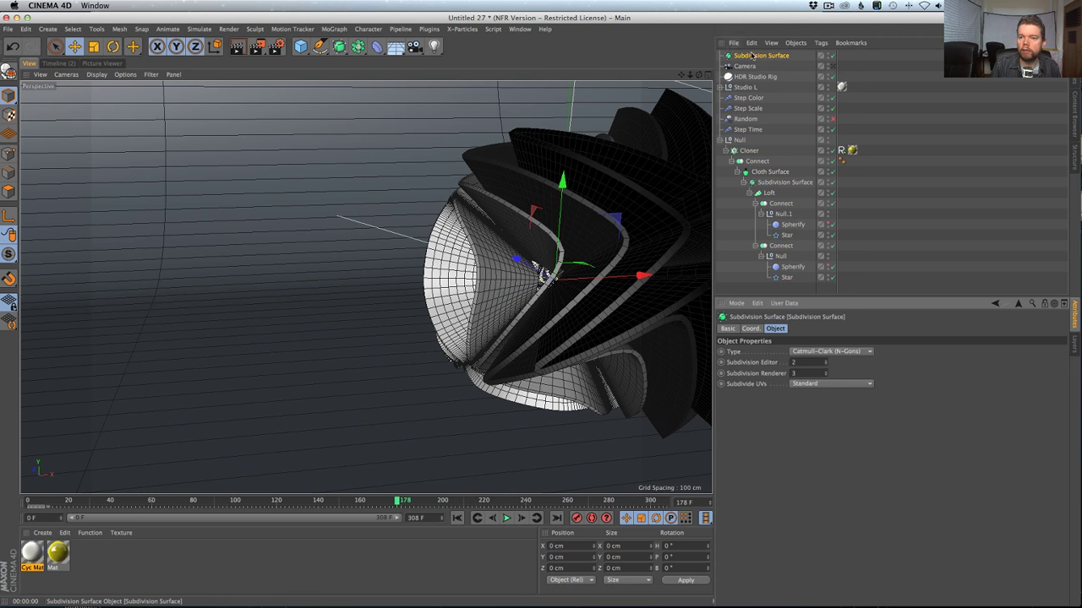
{"action": "left_click_drag", "start_coordinate": [754, 55], "coordinate": [747, 142]}
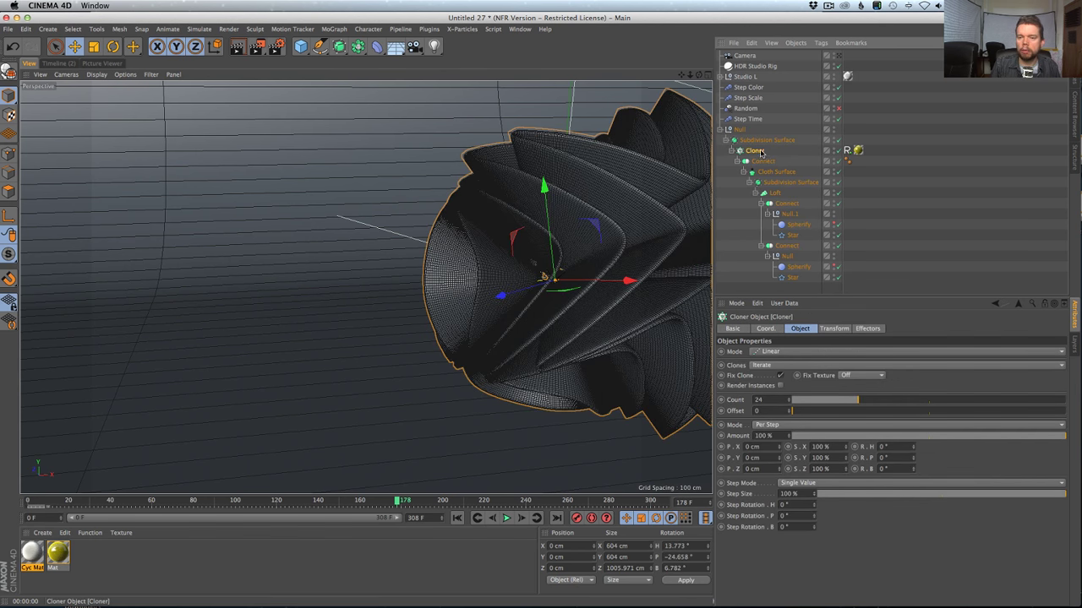
{"action": "left_click_drag", "start_coordinate": [754, 150], "coordinate": [742, 129]}
{"action": "left_click_drag", "start_coordinate": [754, 278], "coordinate": [768, 151]}
Set the new Subdivision Surface to 1 editor subdivision and 2 renderer subdivisions, checking the rounded edges.
{"action": "left_click", "coordinate": [788, 361]}
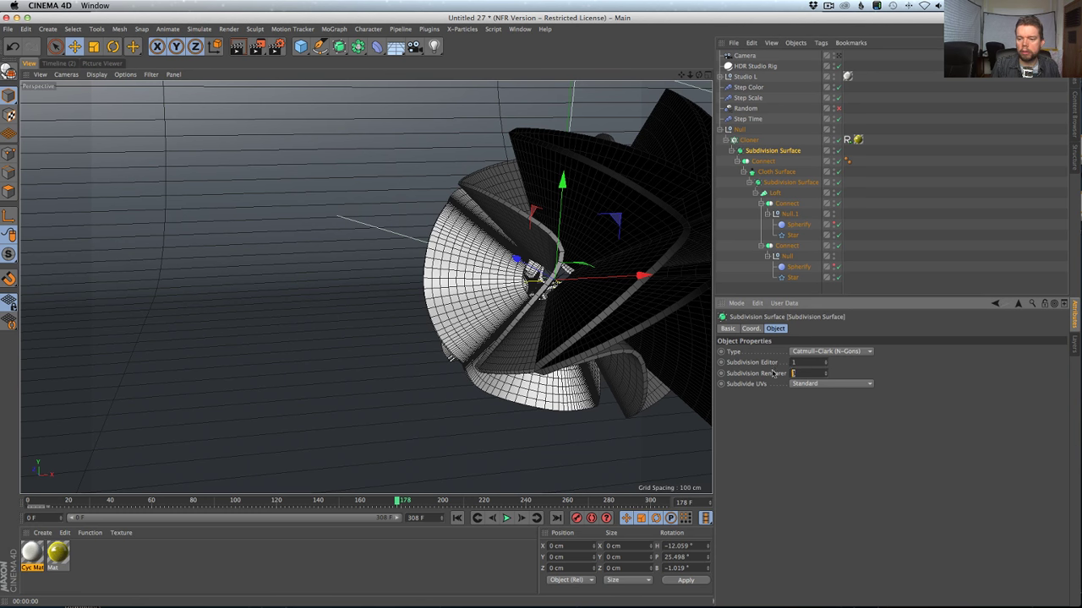
{"action": "key", "text": "Return"}
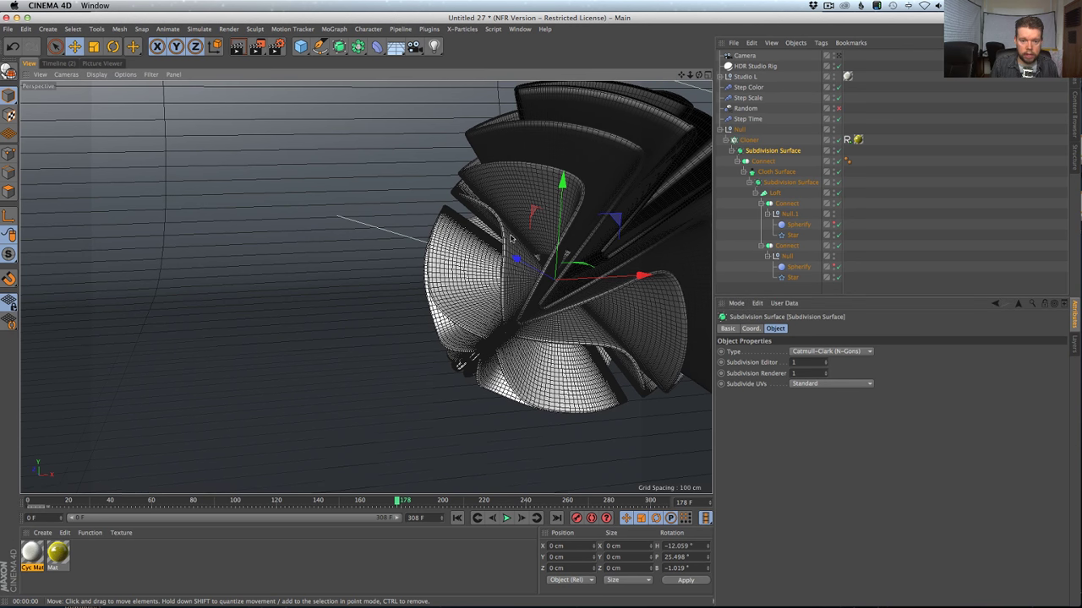
{"action": "scroll", "coordinate": [510, 240], "scroll_direction": "up", "scroll_amount": 10}
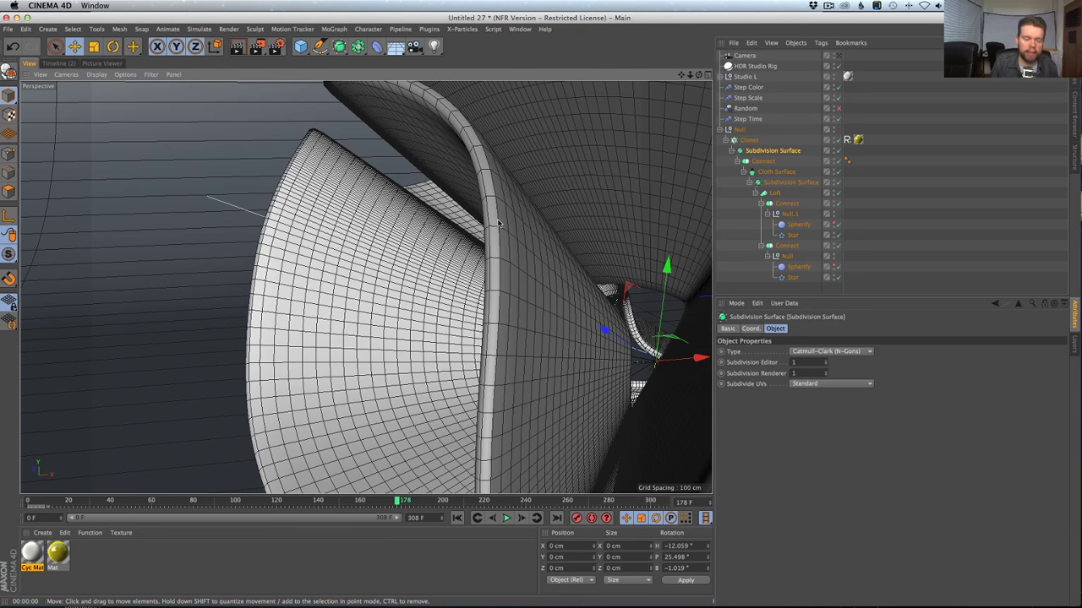
{"action": "scroll", "coordinate": [506, 222], "scroll_direction": "down", "scroll_amount": 10}
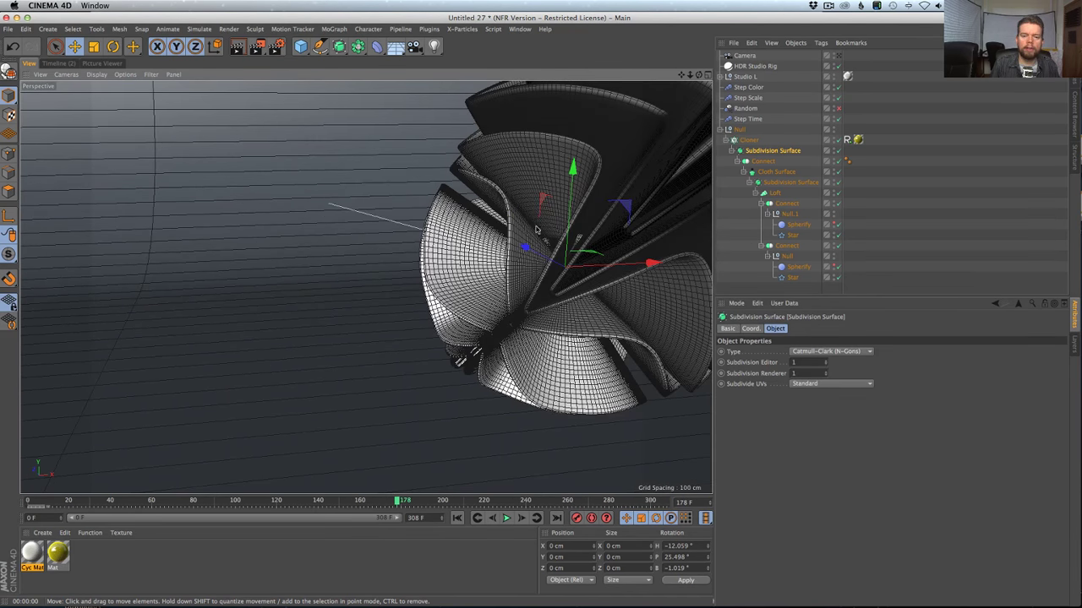
{"action": "left_click_drag", "start_coordinate": [559, 220], "coordinate": [464, 275], "text": "alt"}
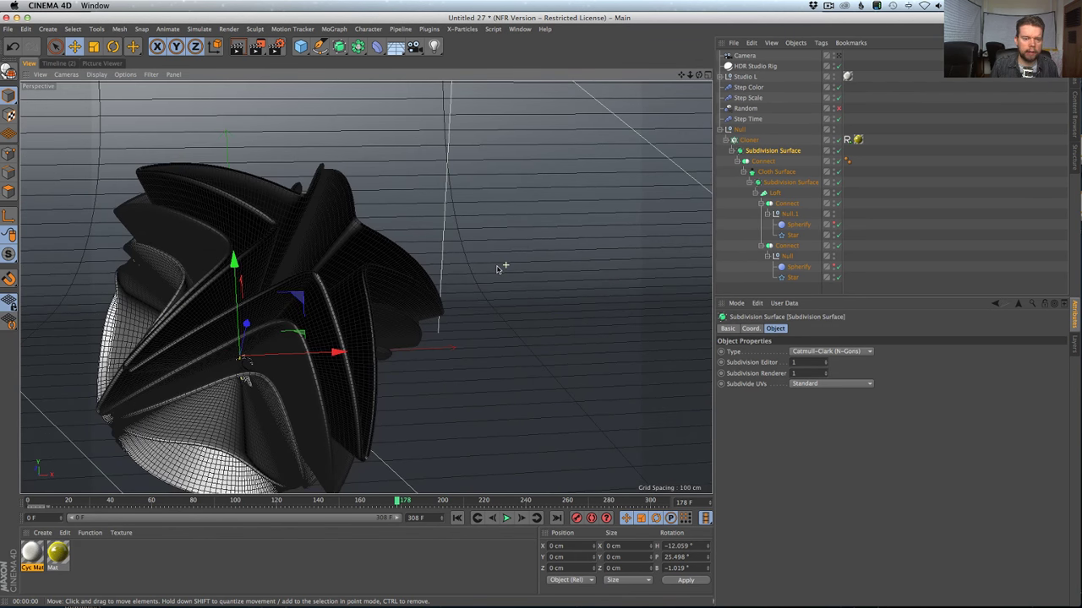
{"action": "left_click_drag", "start_coordinate": [237, 313], "coordinate": [262, 307], "text": "alt"}
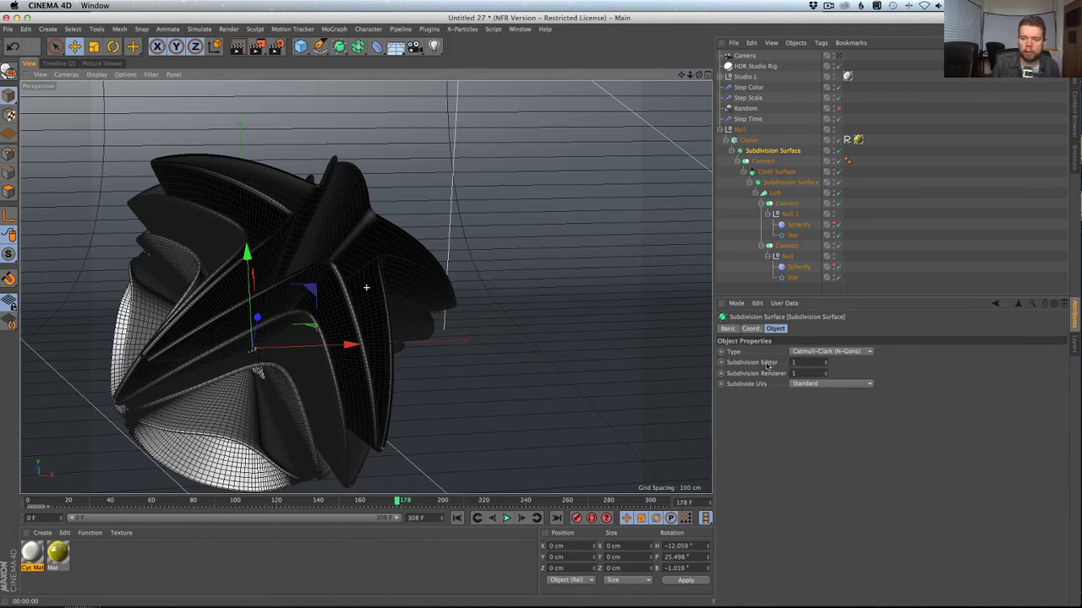
{"action": "left_click", "coordinate": [794, 373]}
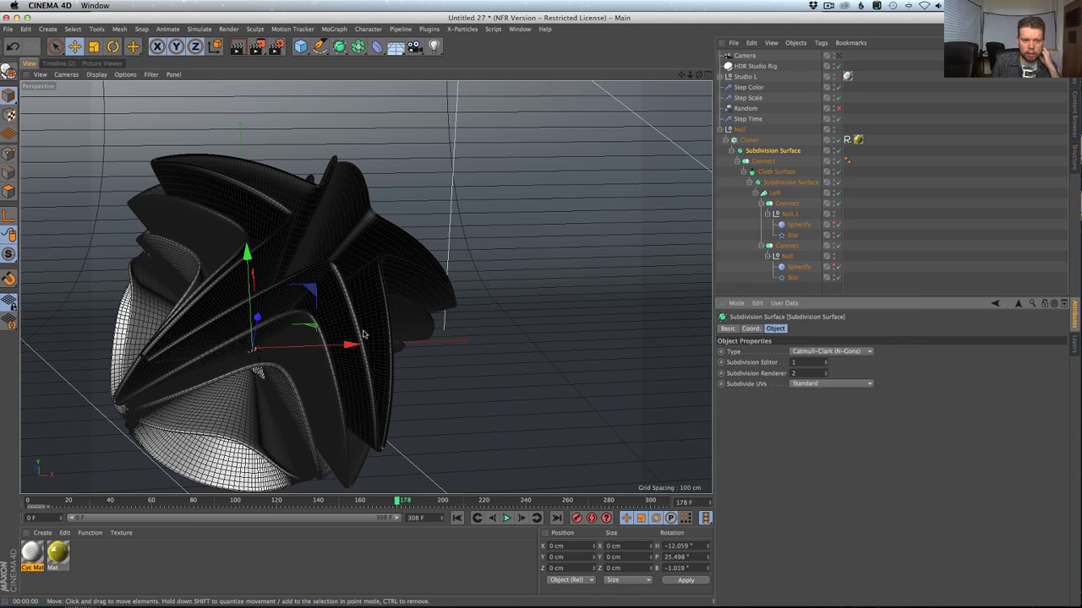
Look through the scene camera and preview the render at frame 114.
{"action": "left_click", "coordinate": [838, 108]}
{"action": "left_click_drag", "start_coordinate": [625, 211], "coordinate": [688, 204], "text": "alt"}
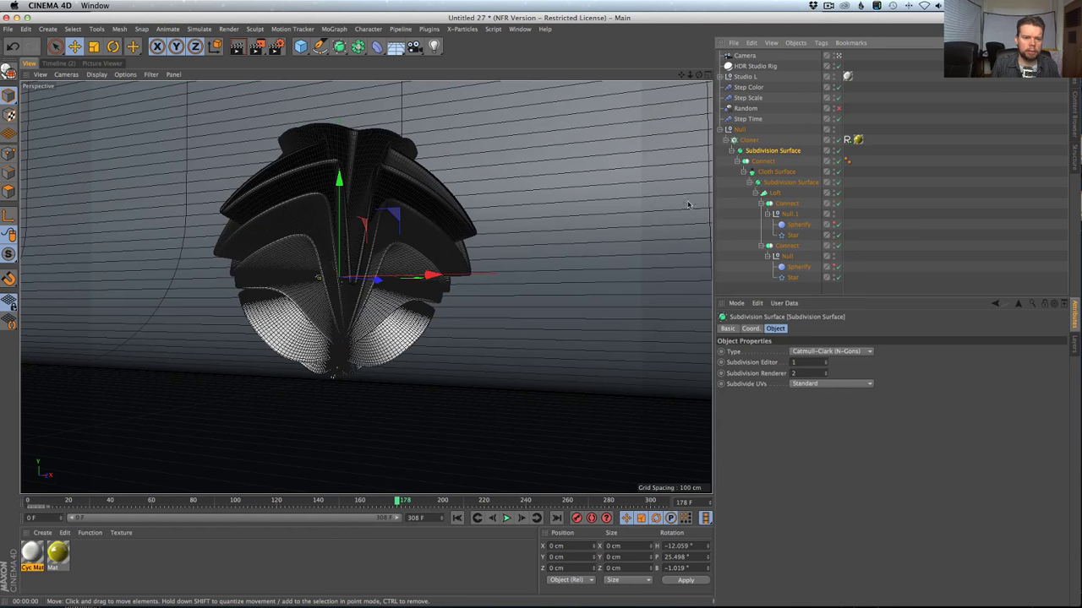
{"action": "left_click", "coordinate": [264, 501]}
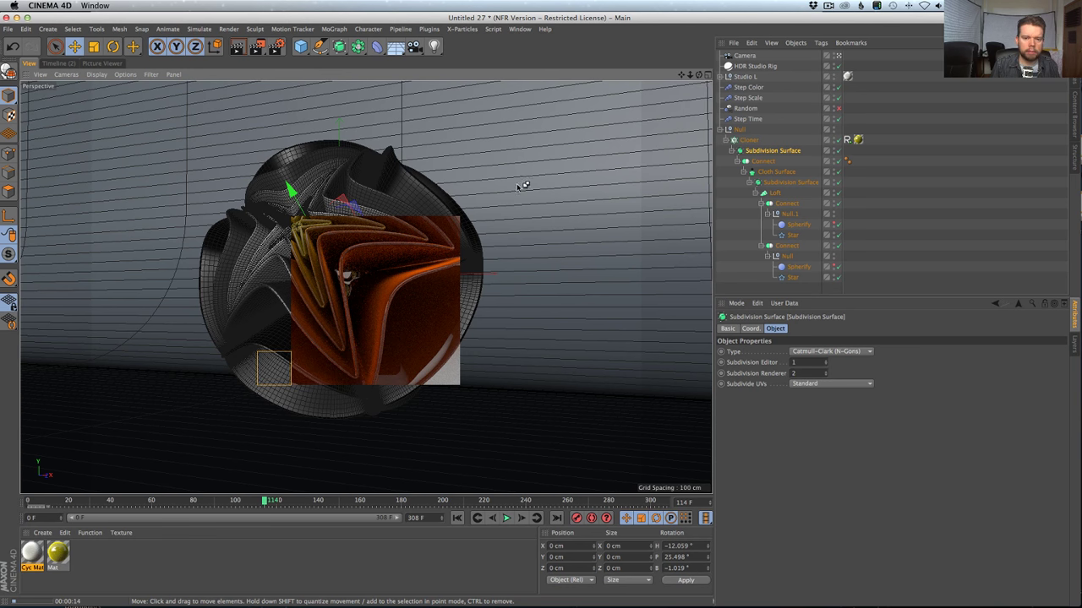
In the Mat material, hide the Wet reflectance layer, enable Luminance with the copied Colorizer texture, and preview the render.
{"action": "double_click", "coordinate": [58, 553]}
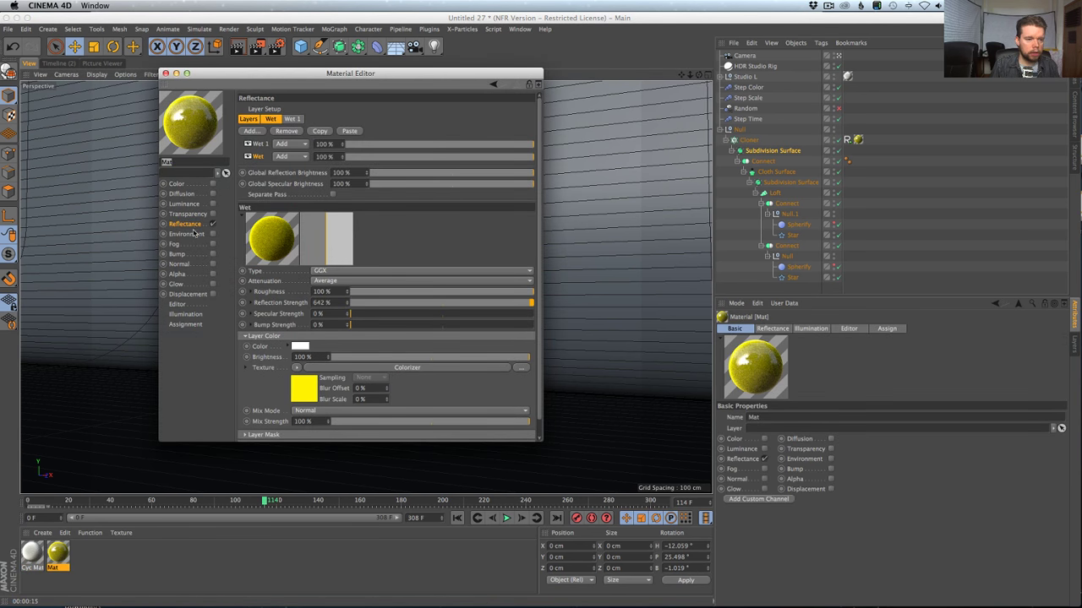
{"action": "left_click", "coordinate": [247, 157]}
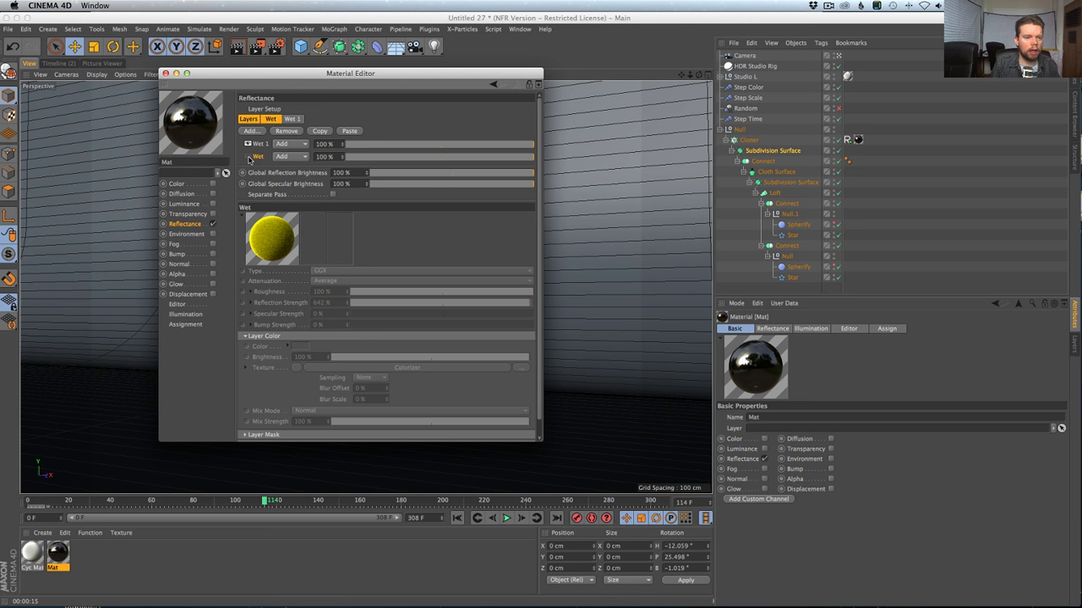
{"action": "left_click", "coordinate": [212, 204]}
{"action": "left_click", "coordinate": [291, 183]}
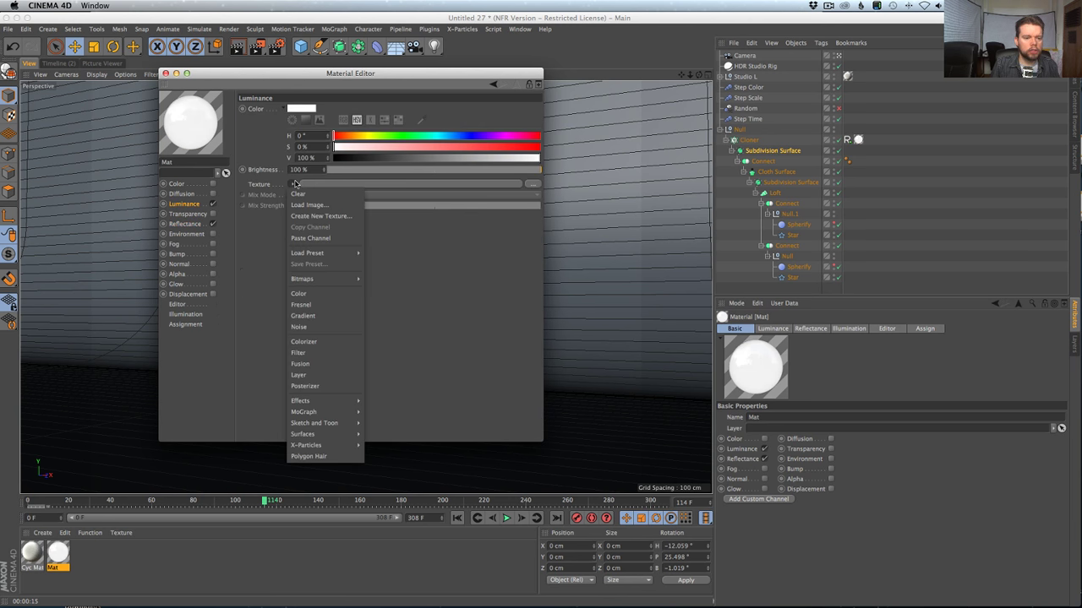
{"action": "left_click", "coordinate": [321, 239]}
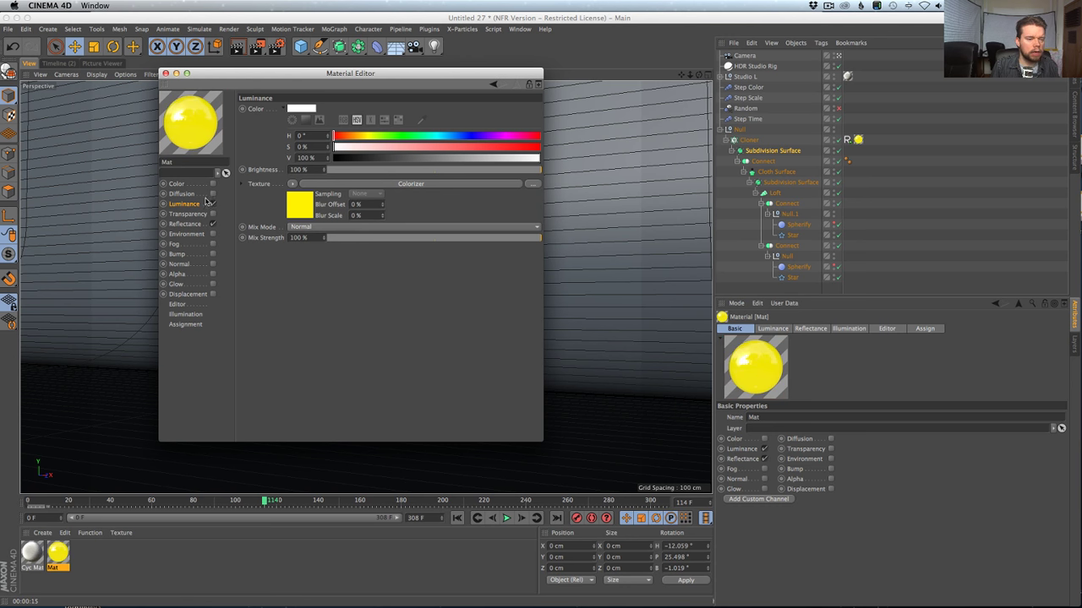
{"action": "left_click_drag", "start_coordinate": [239, 74], "coordinate": [649, 212]}
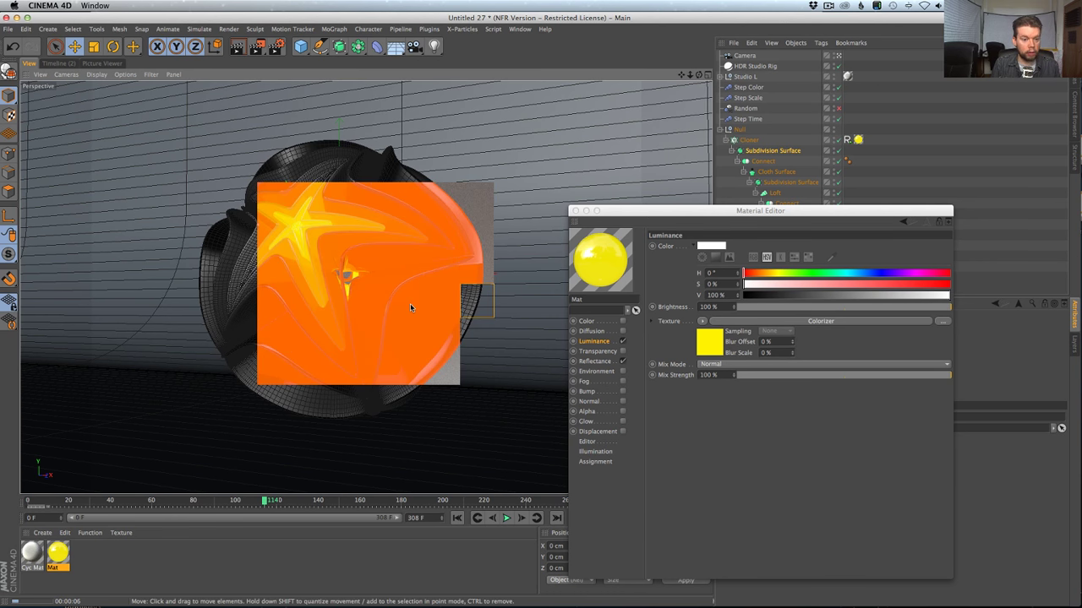
{"action": "left_click", "coordinate": [623, 339]}
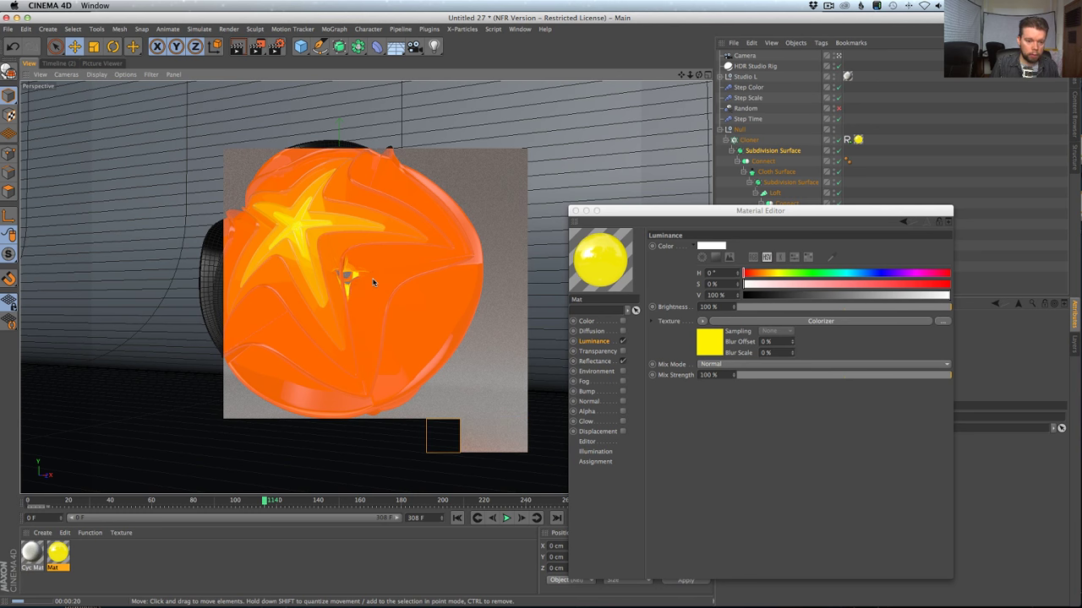
Enable Ambient Occlusion in the render settings and open its properties.
{"action": "key", "text": "super+b"}
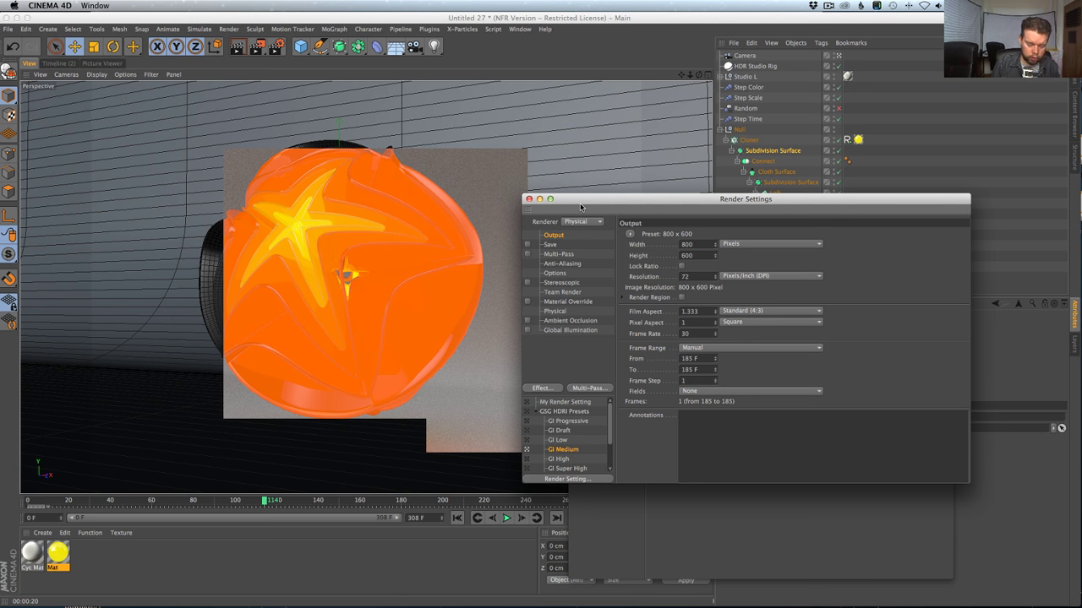
{"action": "left_click_drag", "start_coordinate": [615, 207], "coordinate": [573, 167]}
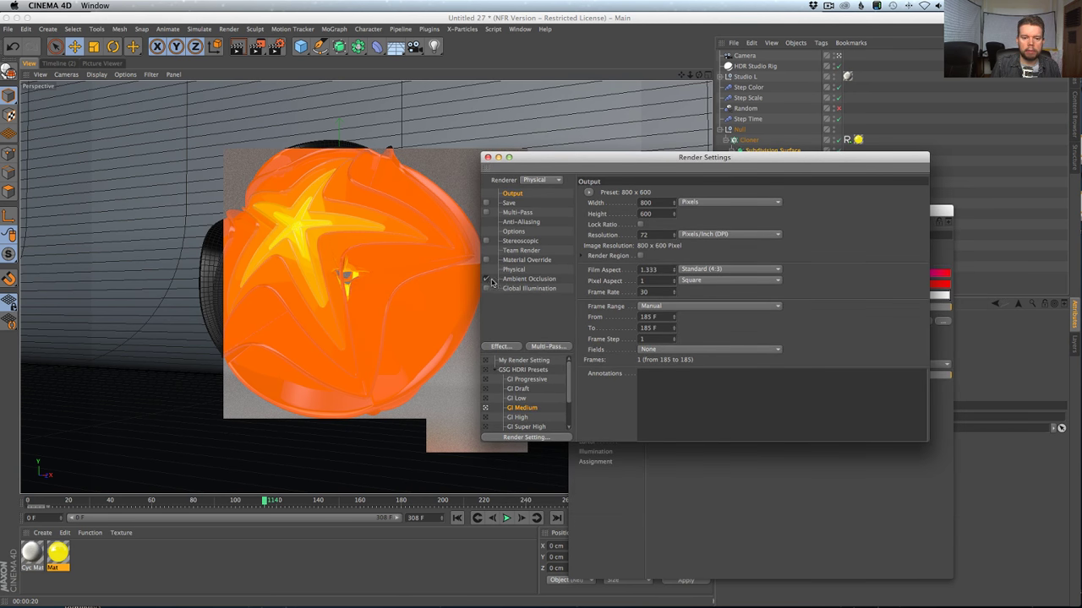
{"action": "left_click", "coordinate": [529, 280]}
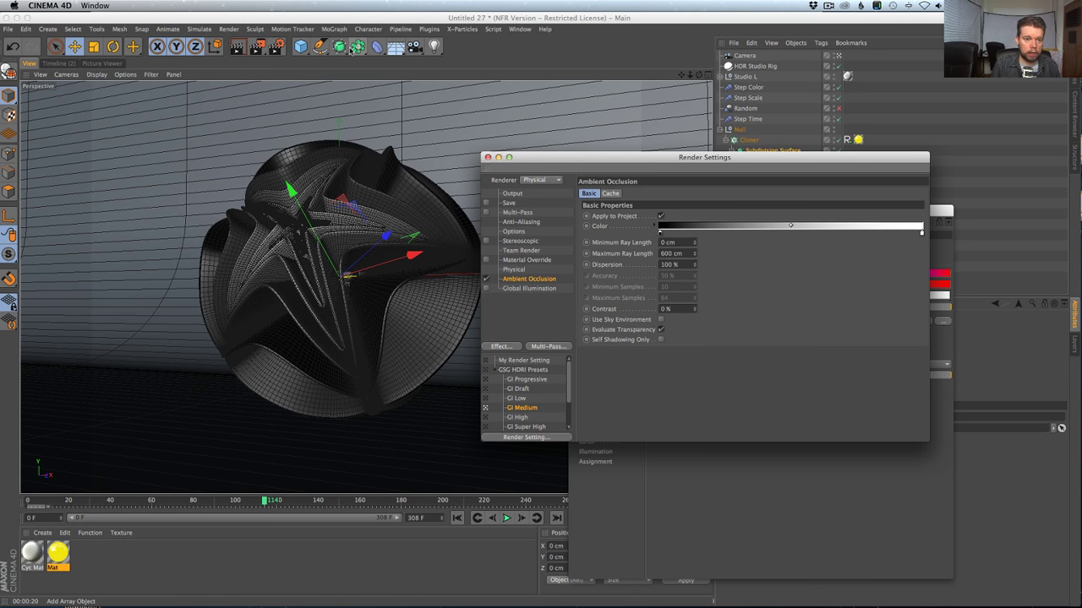
Set the ambient occlusion's maximum ray length to 300 cm, using a temporary cube as a size reference, and preview the render.
{"action": "left_click", "coordinate": [300, 47]}
{"action": "left_click", "coordinate": [323, 60]}
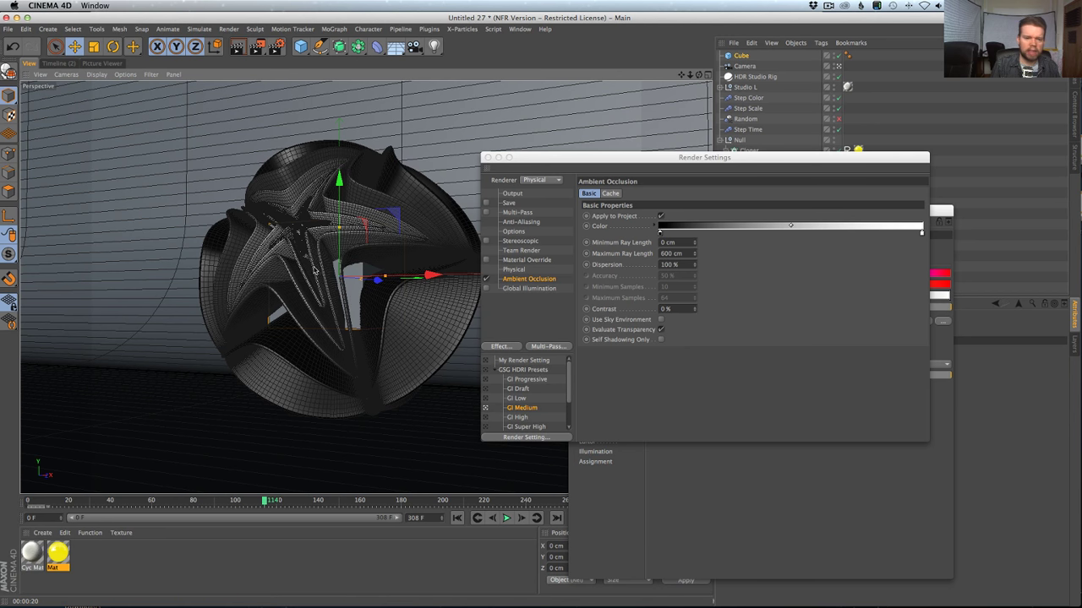
{"action": "double_click", "coordinate": [672, 254]}
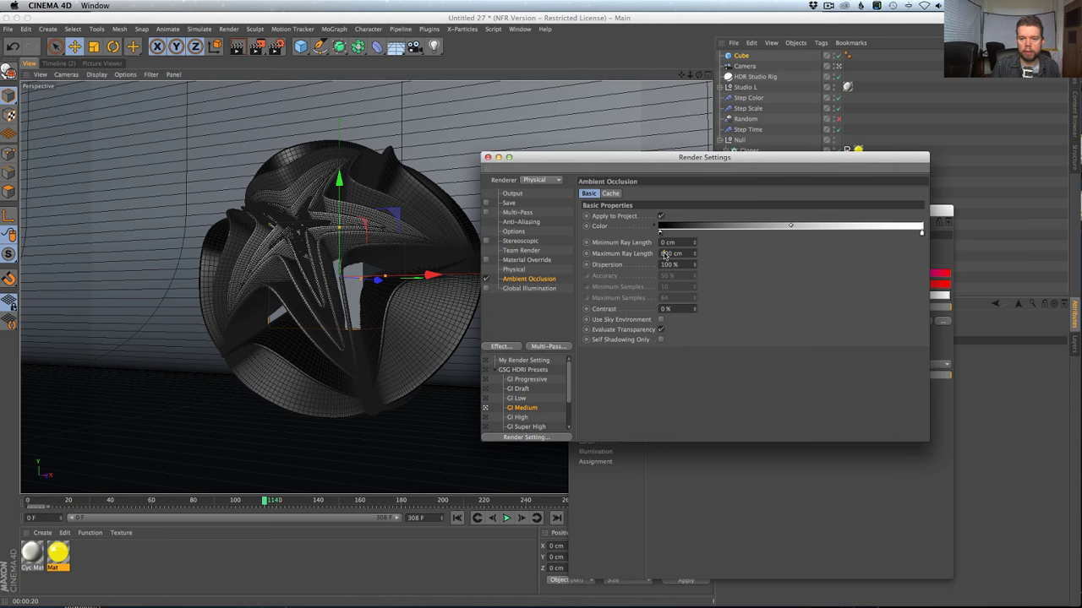
{"action": "type", "text": "300"}
{"action": "key", "text": "Return"}
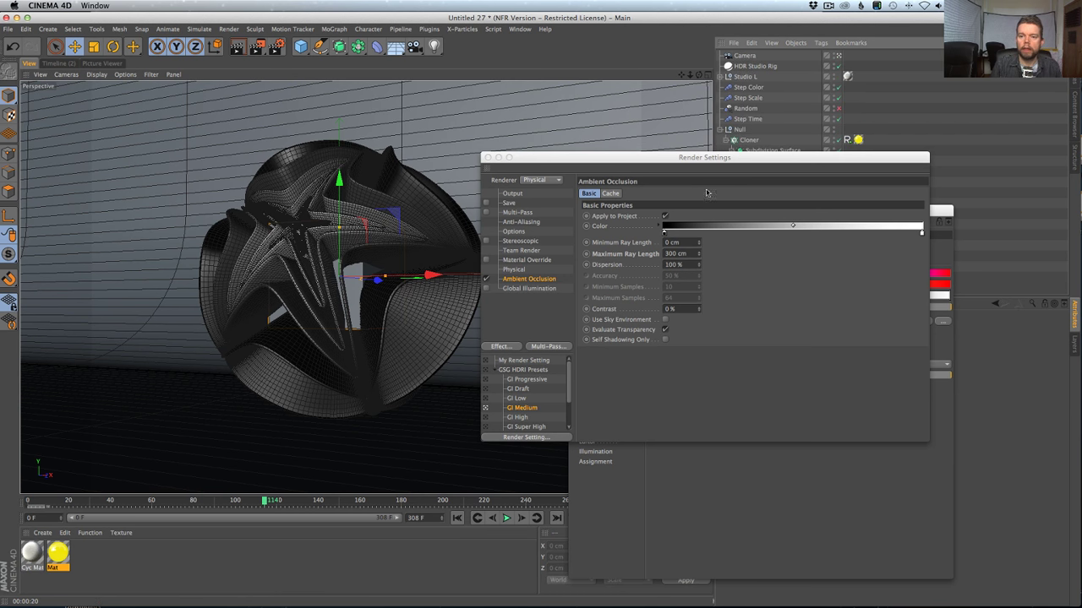
{"action": "key", "text": "Delete"}
{"action": "left_click", "coordinate": [732, 258]}
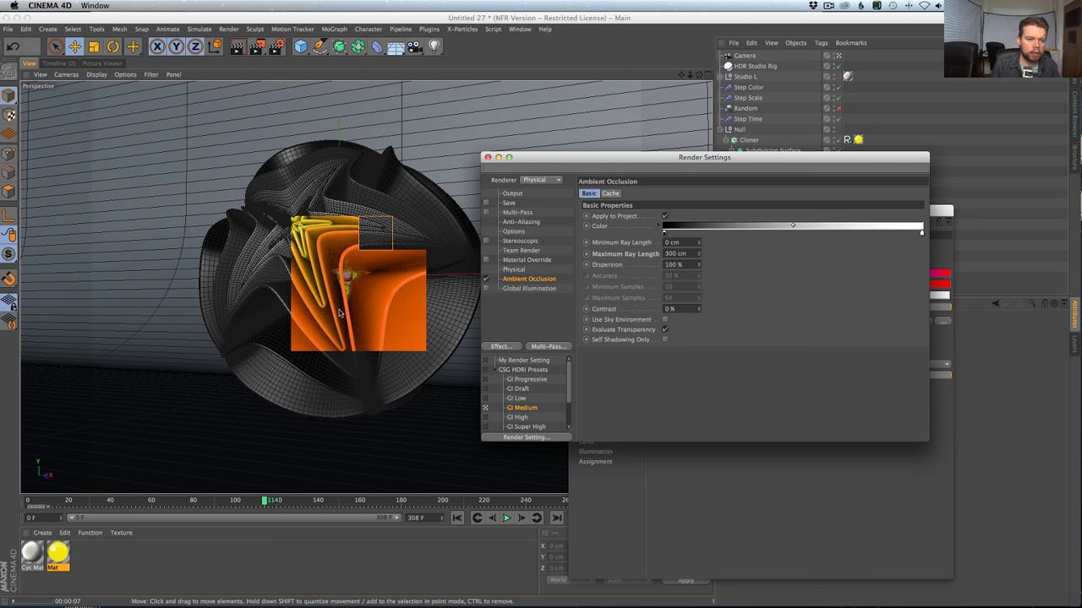
{"action": "left_click_drag", "start_coordinate": [552, 162], "coordinate": [675, 210]}
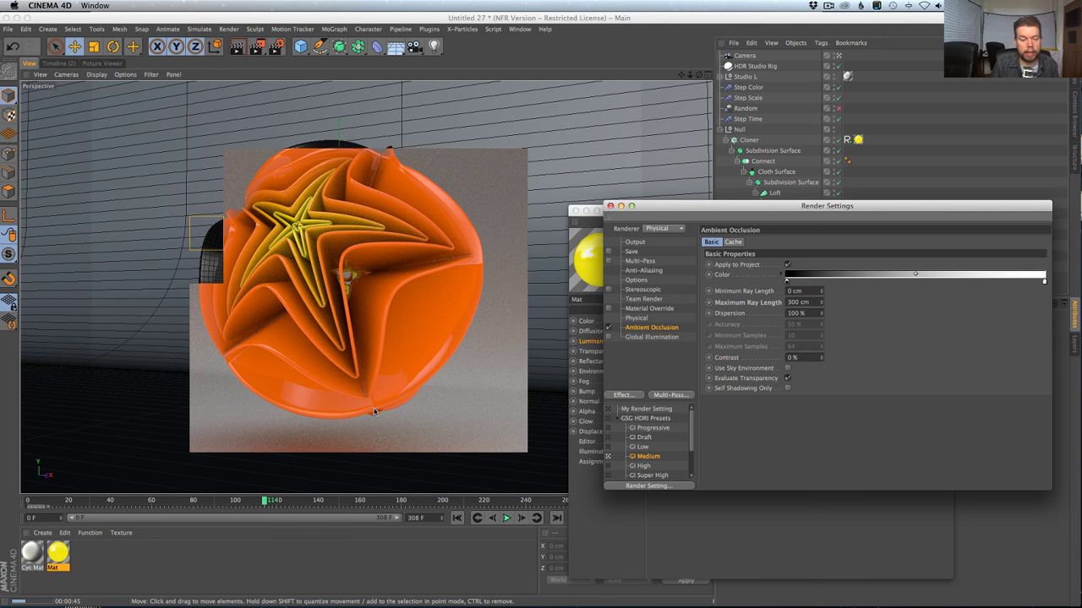
Set the Cyc Material's reflectance layer color to yellow with H 55°, S 78% and V 100%, and preview the render.
{"action": "double_click", "coordinate": [32, 553]}
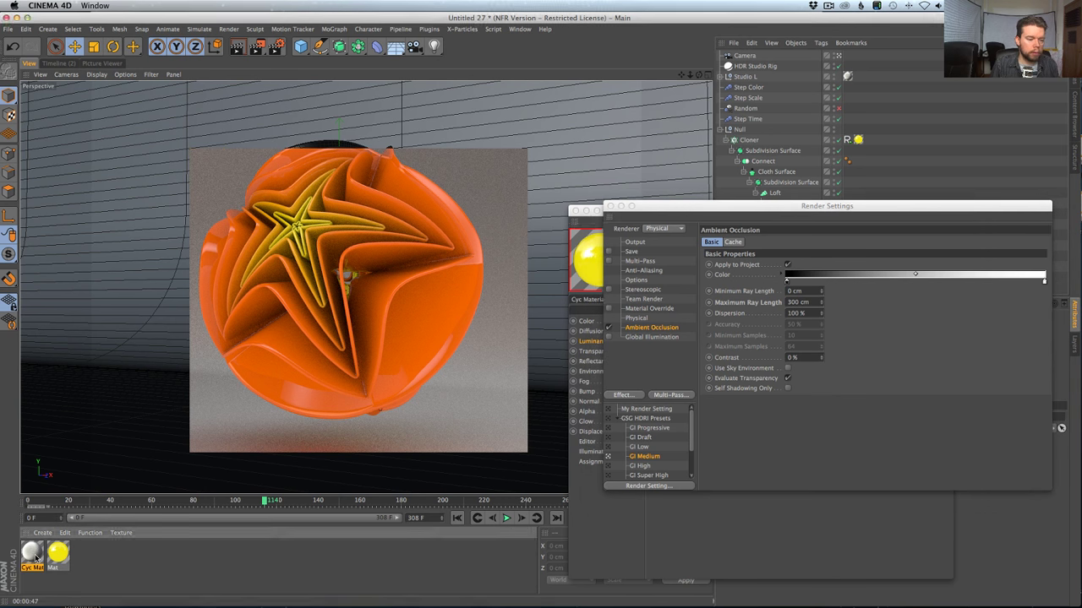
{"action": "key", "text": "alt+r"}
{"action": "left_click", "coordinate": [594, 361]}
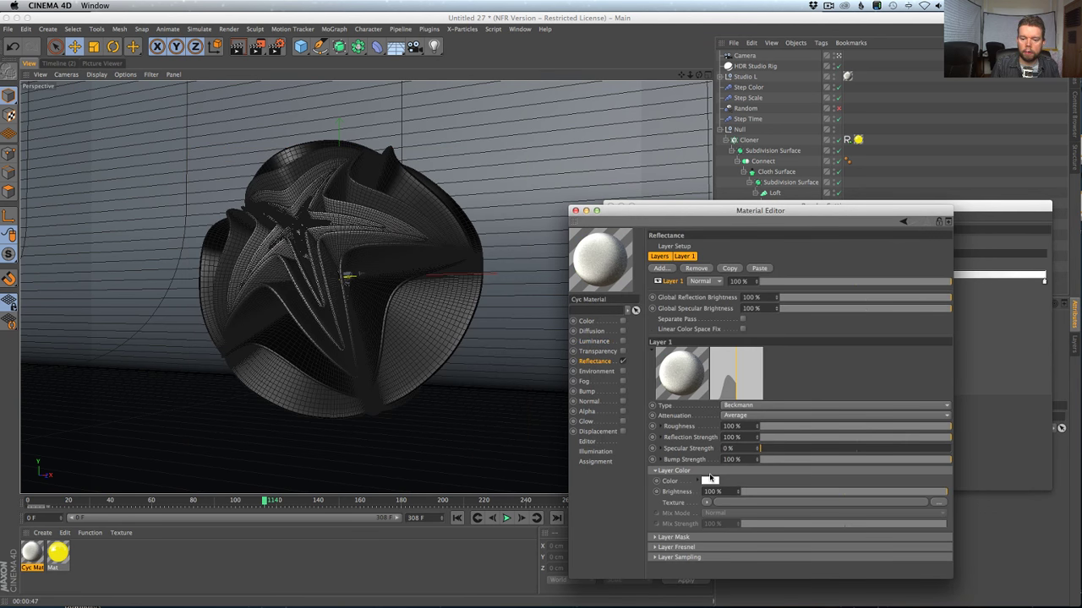
{"action": "left_click", "coordinate": [711, 478]}
{"action": "left_click_drag", "start_coordinate": [700, 479], "coordinate": [781, 500]}
{"action": "left_click", "coordinate": [699, 480]}
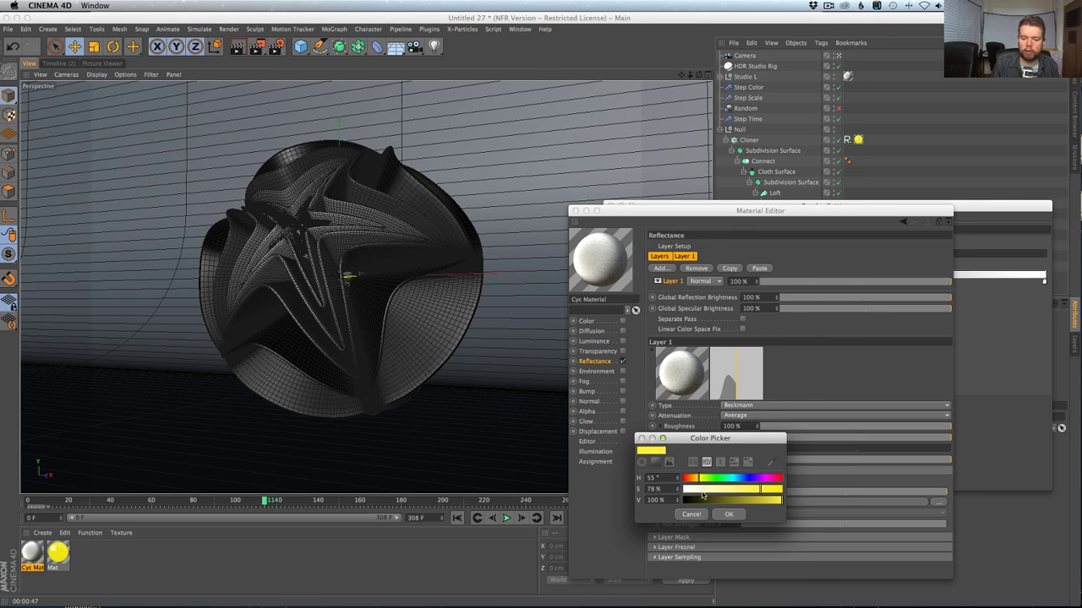
{"action": "left_click", "coordinate": [729, 514]}
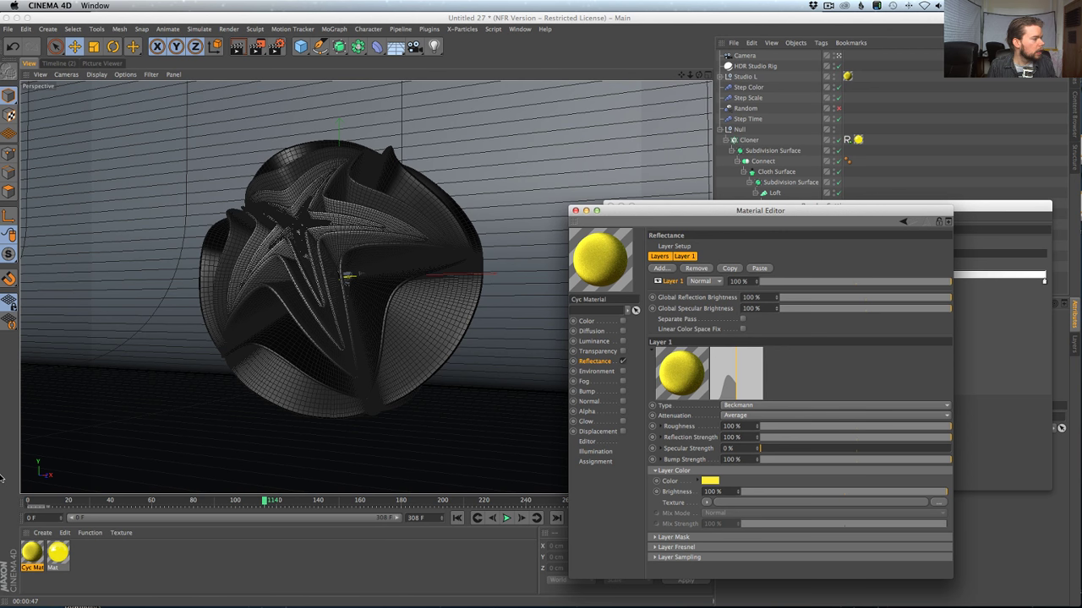
{"action": "left_click", "coordinate": [399, 265]}
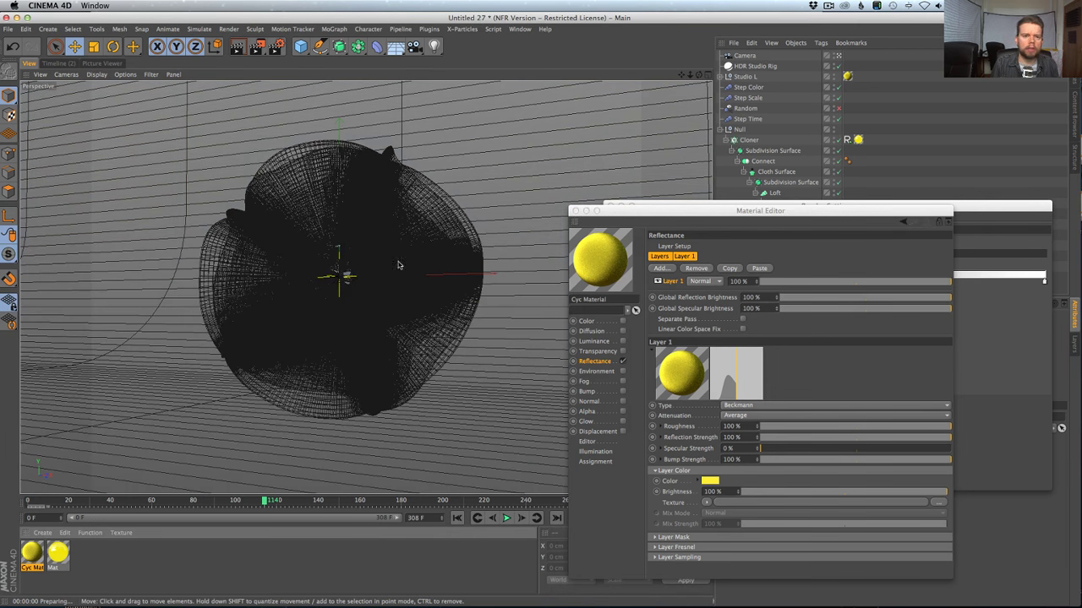
{"action": "left_click", "coordinate": [575, 210]}
{"action": "left_click", "coordinate": [612, 210]}
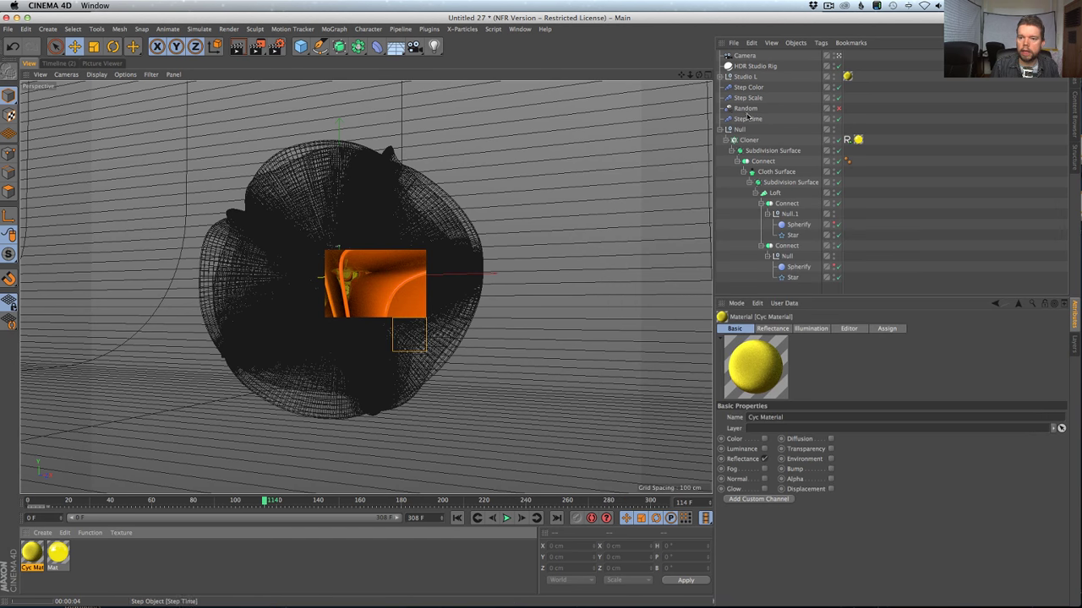
Set the outer Subdivision Surface to 2 editor subdivisions and advance the animation to frame 118.
{"action": "left_click", "coordinate": [770, 150]}
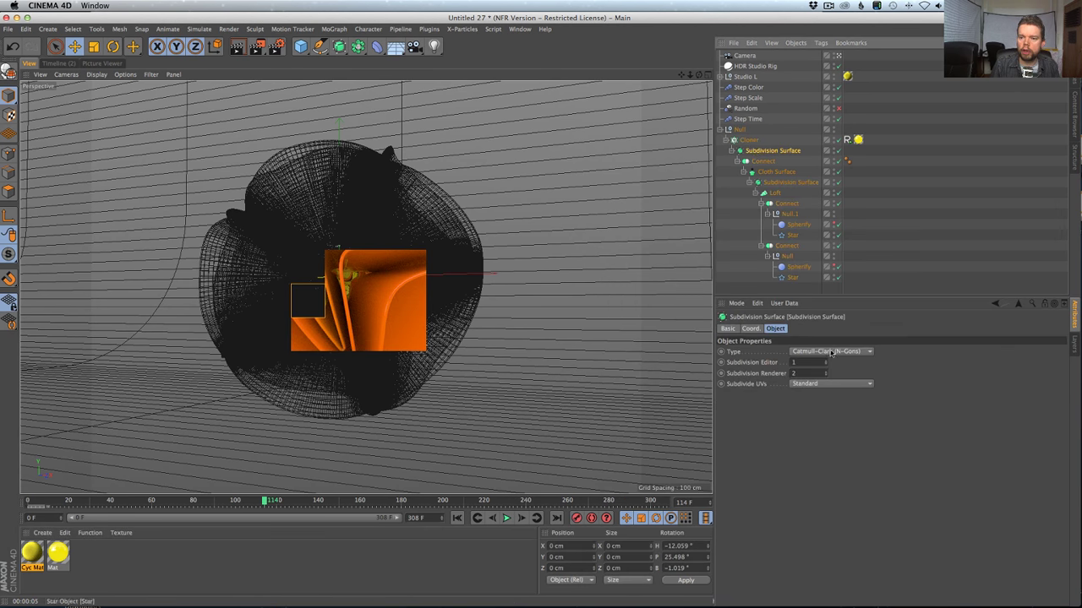
{"action": "left_click", "coordinate": [826, 360]}
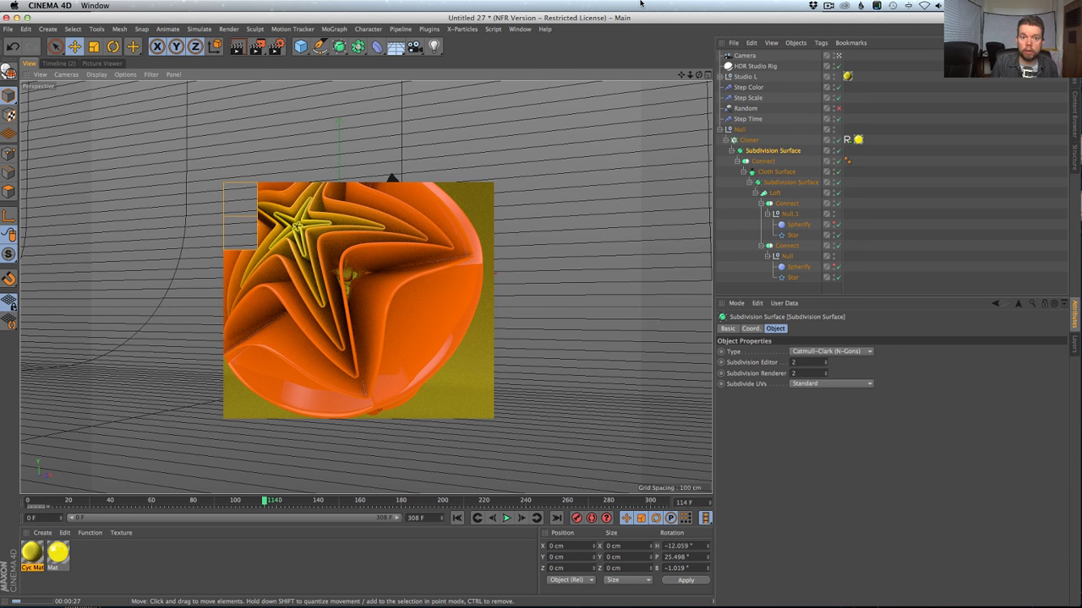
{"action": "key", "text": "super+s"}
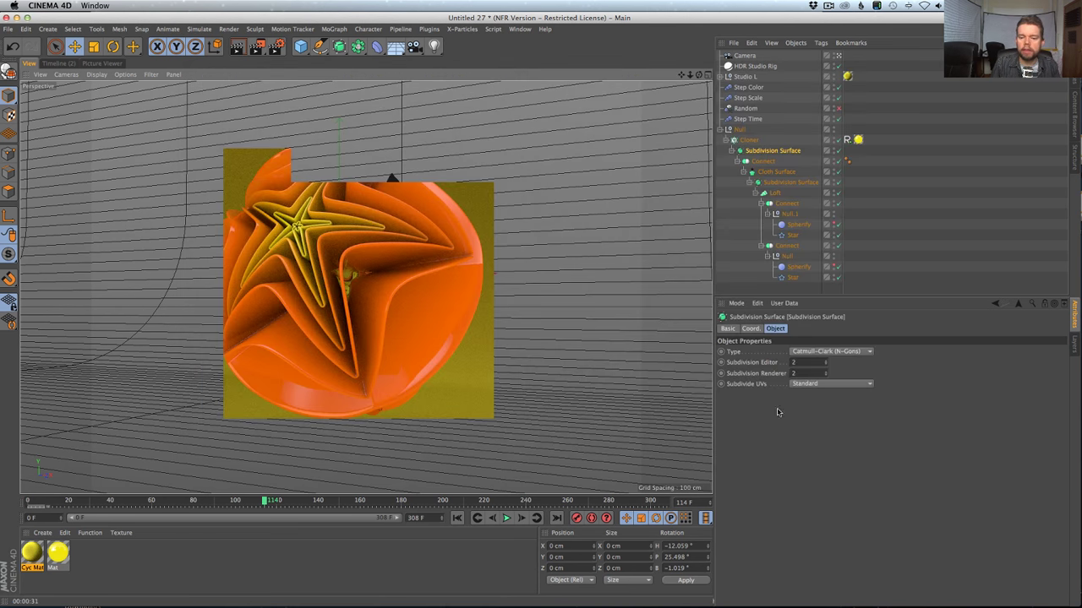
{"action": "left_click", "coordinate": [803, 423]}
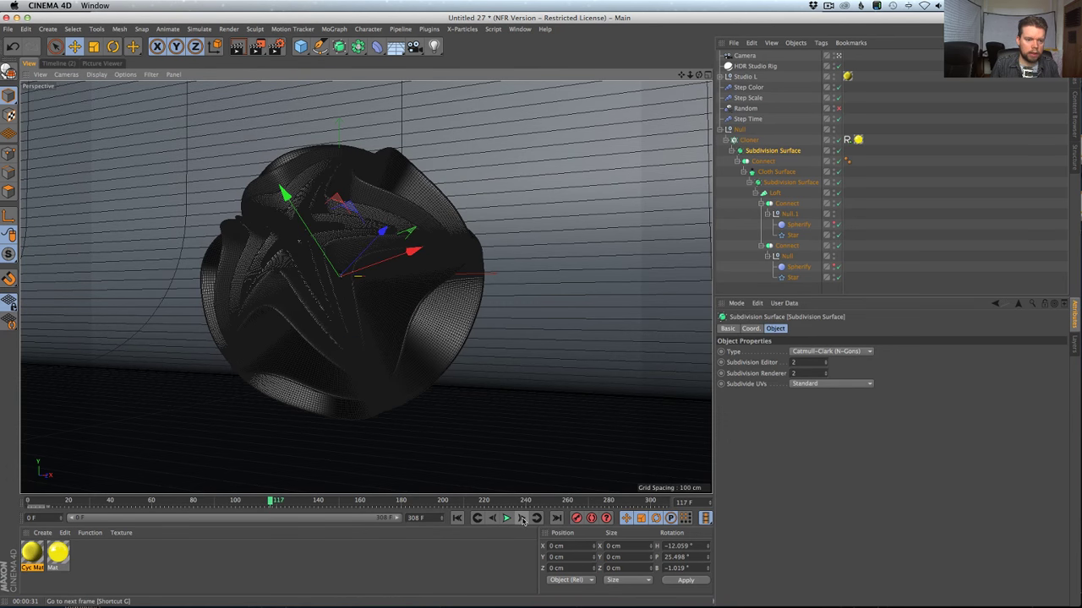
{"action": "left_click", "coordinate": [522, 518]}
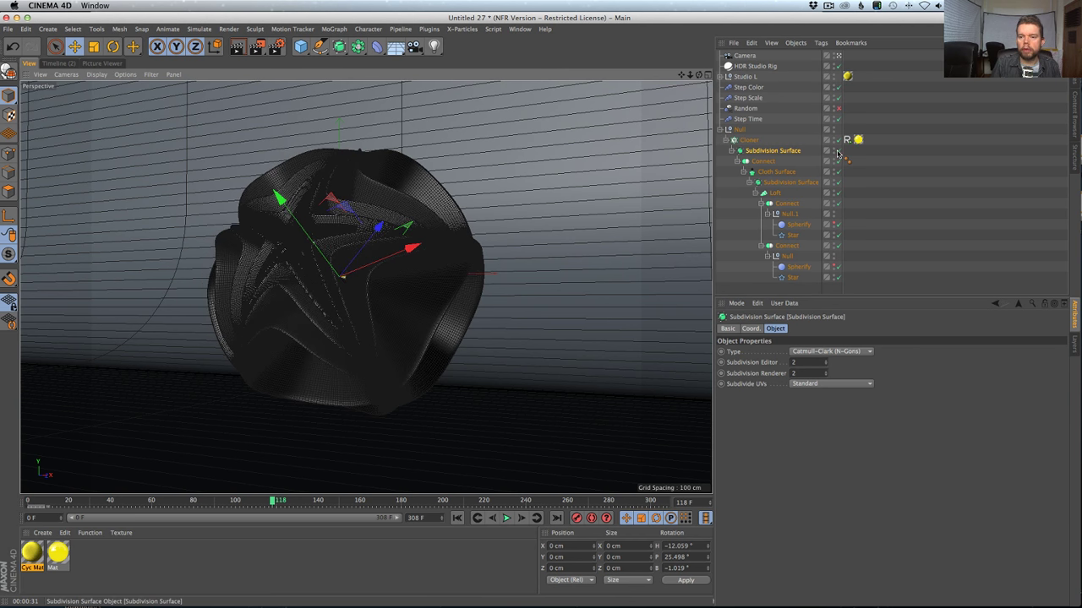
Disable the outer Subdivision Surface, its Connect and the Cloth Surface, and play the animation up to frame 223.
{"action": "left_click_drag", "start_coordinate": [837, 151], "coordinate": [838, 172]}
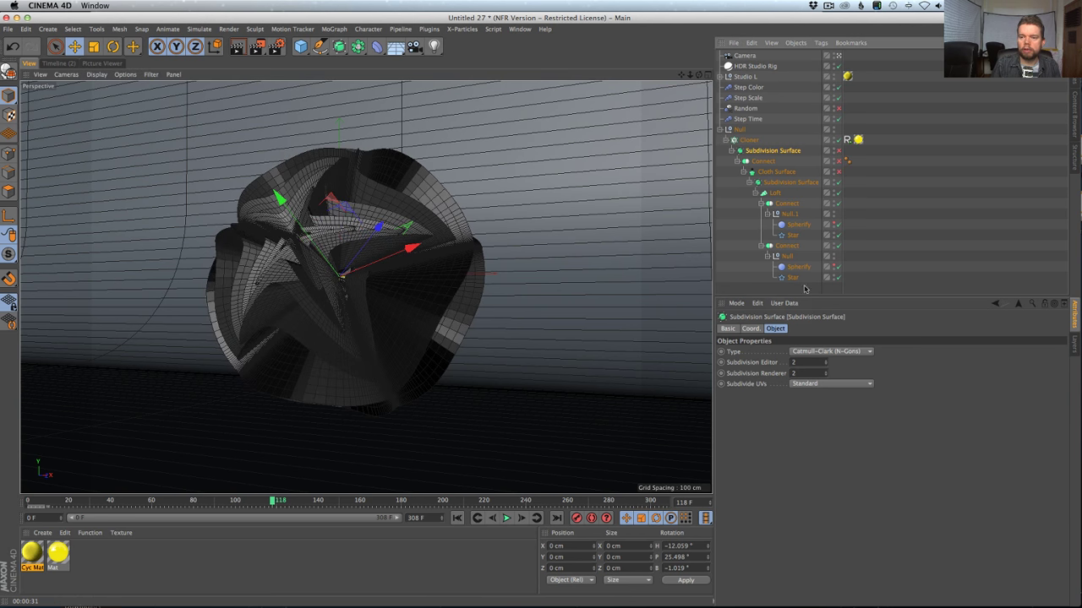
{"action": "left_click", "coordinate": [506, 518]}
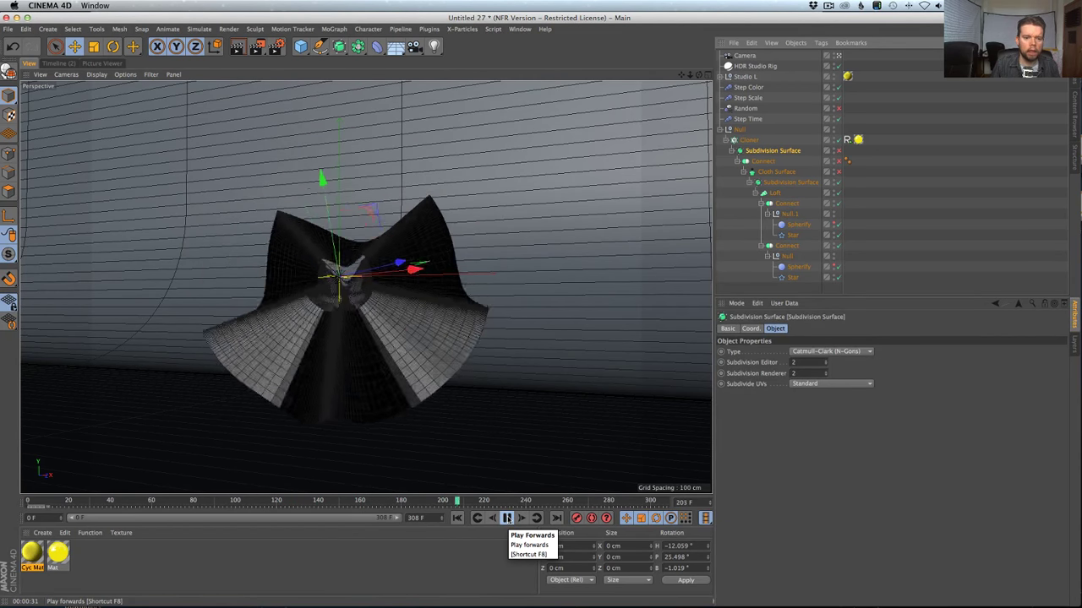
{"action": "left_click", "coordinate": [506, 518]}
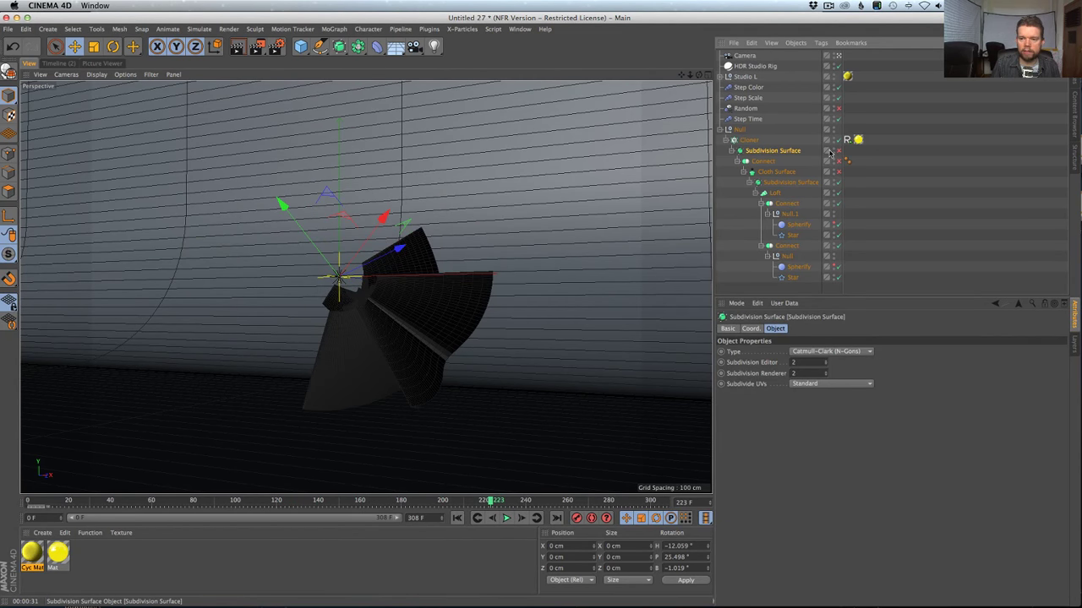
Save the scene as Star_Sphere.c4d in the 1 Raw Scene Files folder of AskGSG Feb 24th.
{"action": "key", "text": "super+s"}
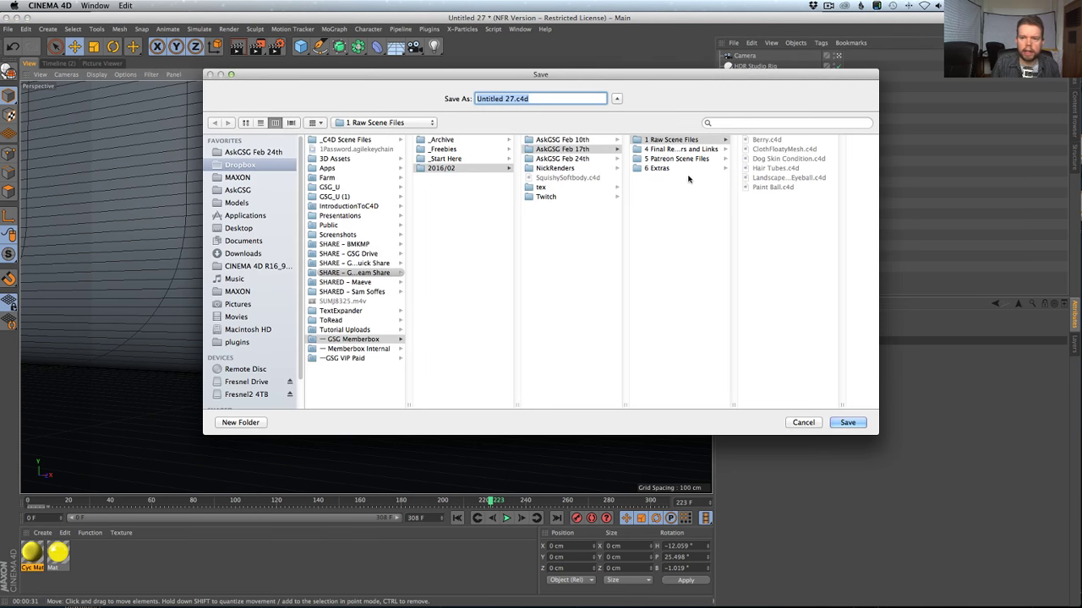
{"action": "left_click", "coordinate": [254, 152]}
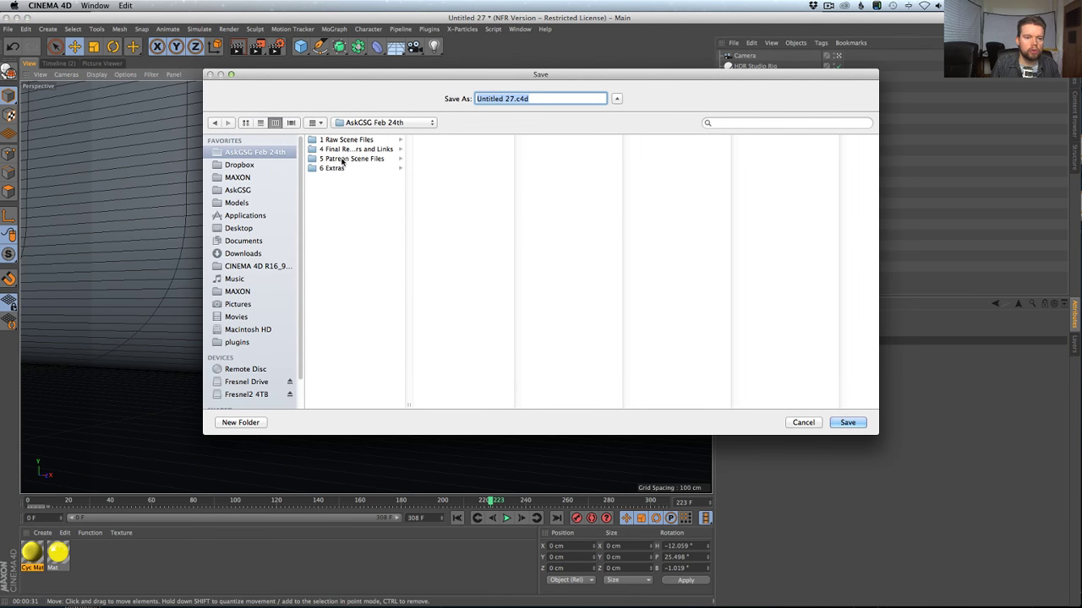
{"action": "left_click", "coordinate": [347, 140]}
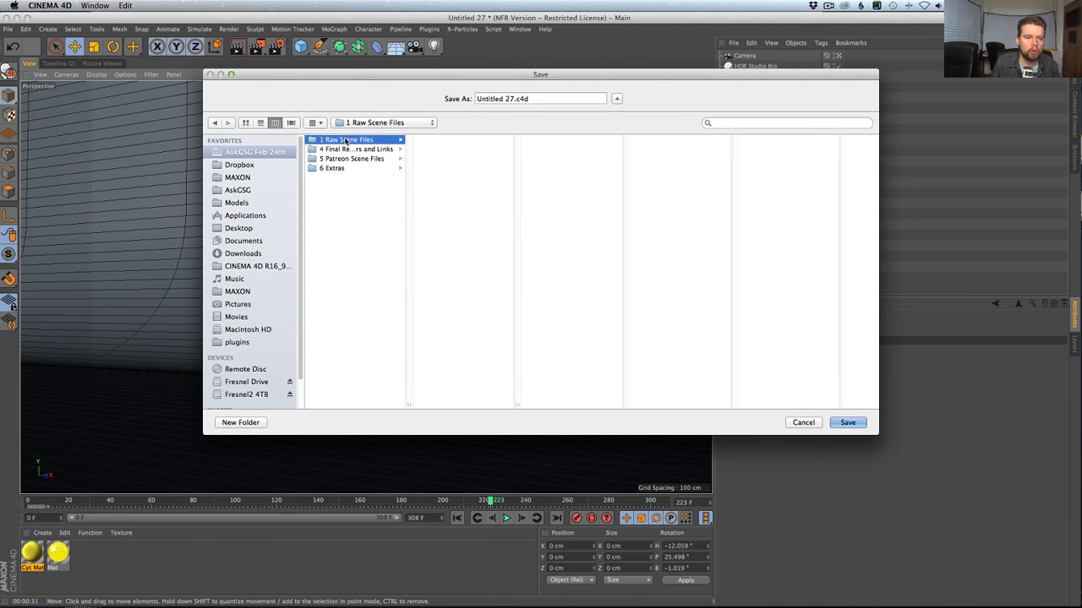
{"action": "left_click", "coordinate": [513, 98]}
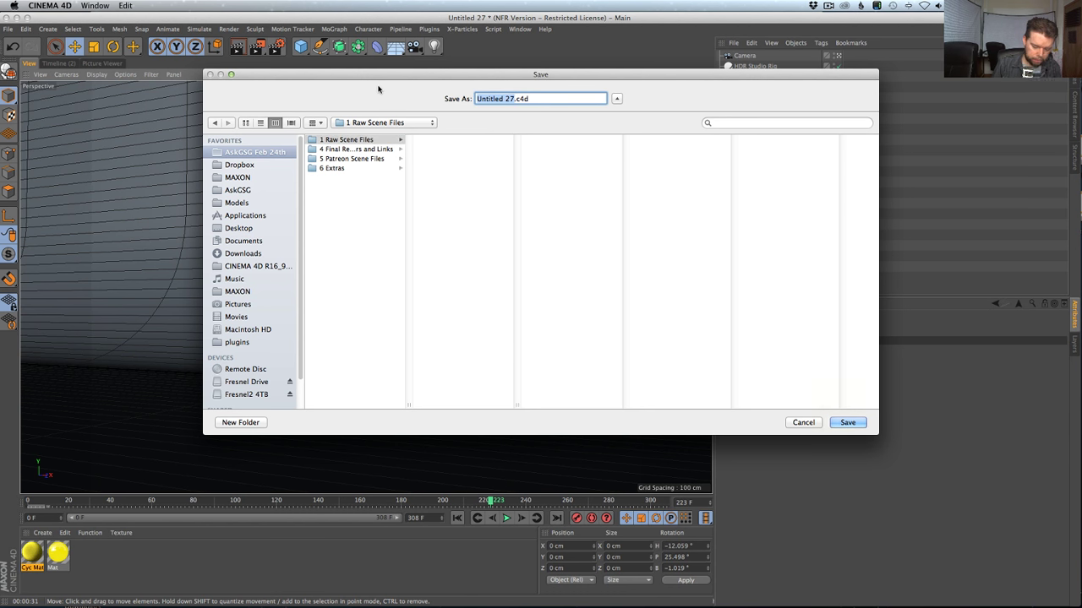
{"action": "type", "text": "F"}
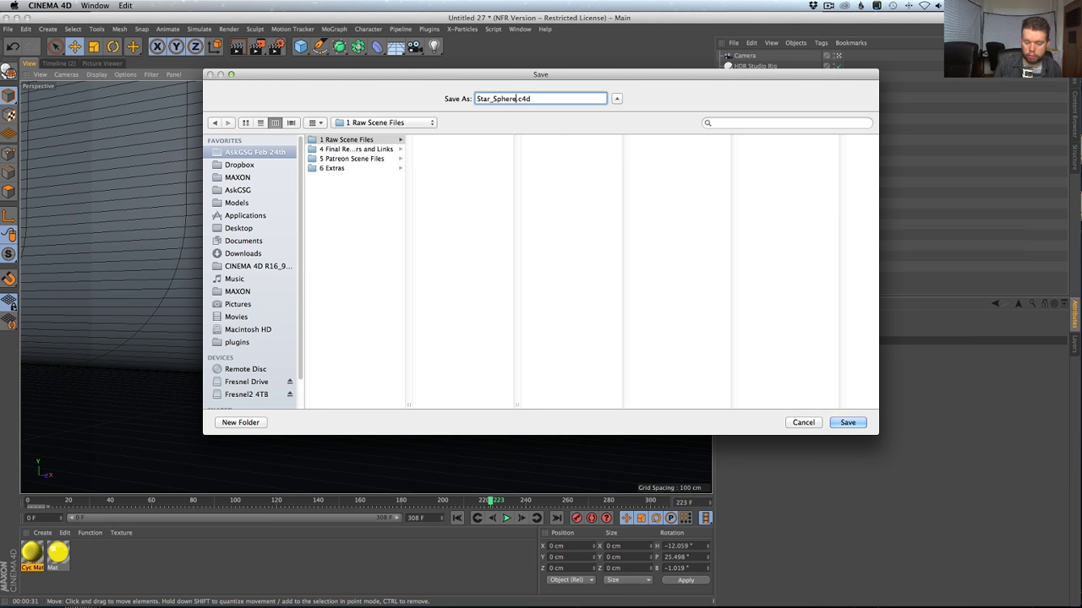
{"action": "key", "text": "Return"}
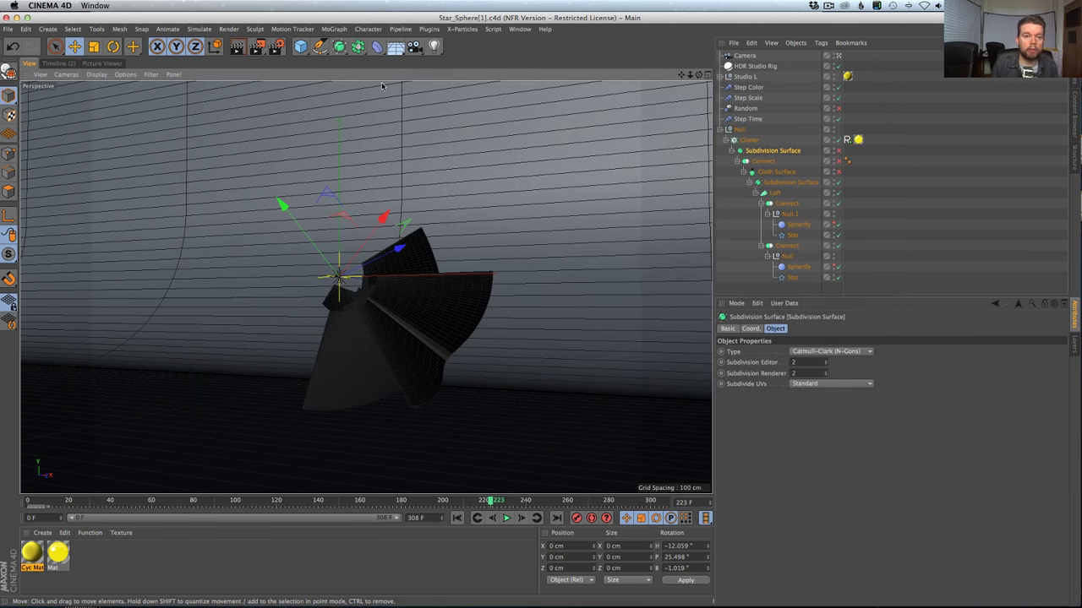